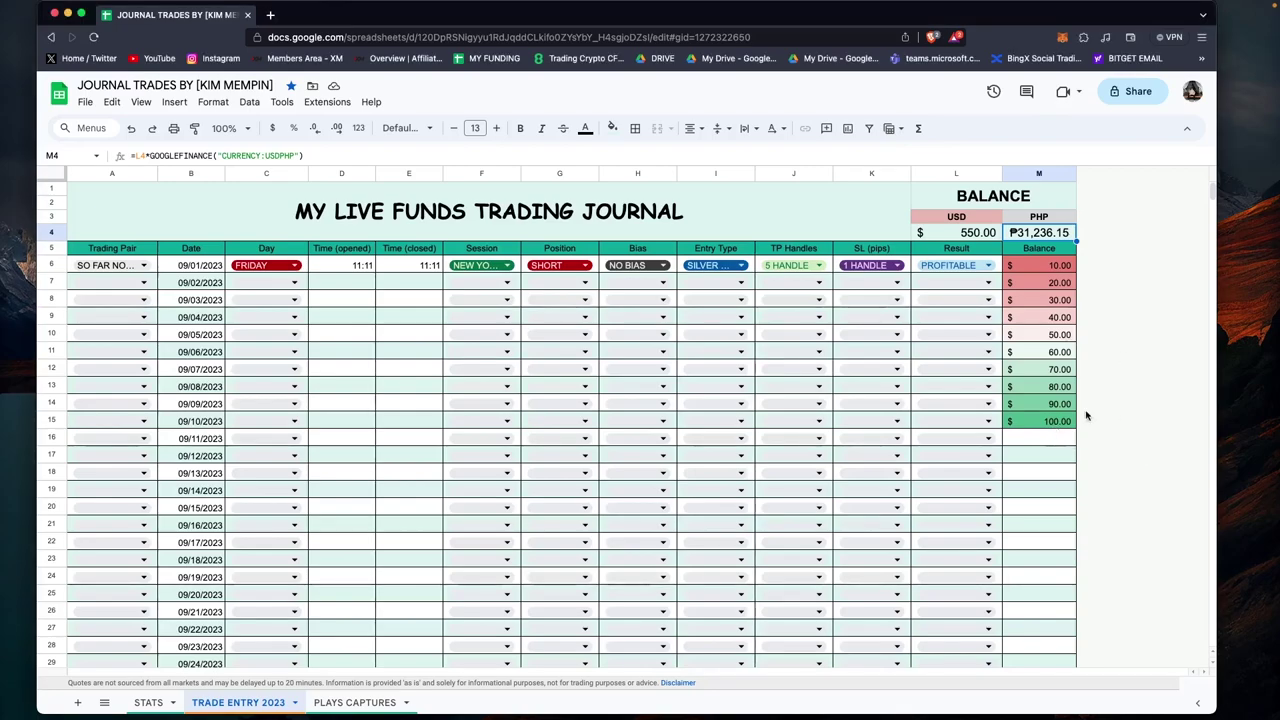
Clear all the sample amounts from the trade entries' Balance column, from row 15 up to row 6.
left_click(1043, 438)
left_click(1052, 424)
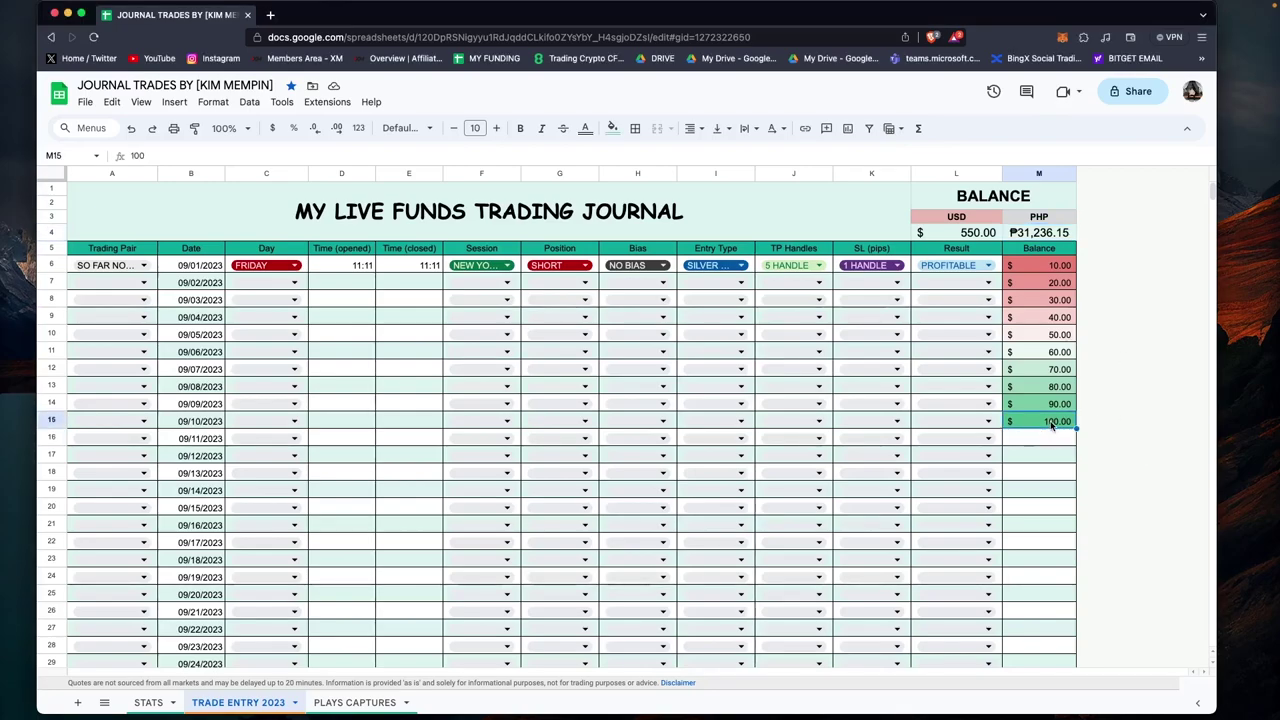
key("BackSpace")
key("Up")
key("BackSpace")
key("Up")
key("BackSpace")
key("Up")
key("BackSpace")
key("Up")
key("BackSpace")
key("Up")
key("BackSpace")
key("Up")
key("BackSpace")
key("Up")
key("BackSpace")
key("Up")
key("BackSpace")
key("Up")
key("BackSpace")
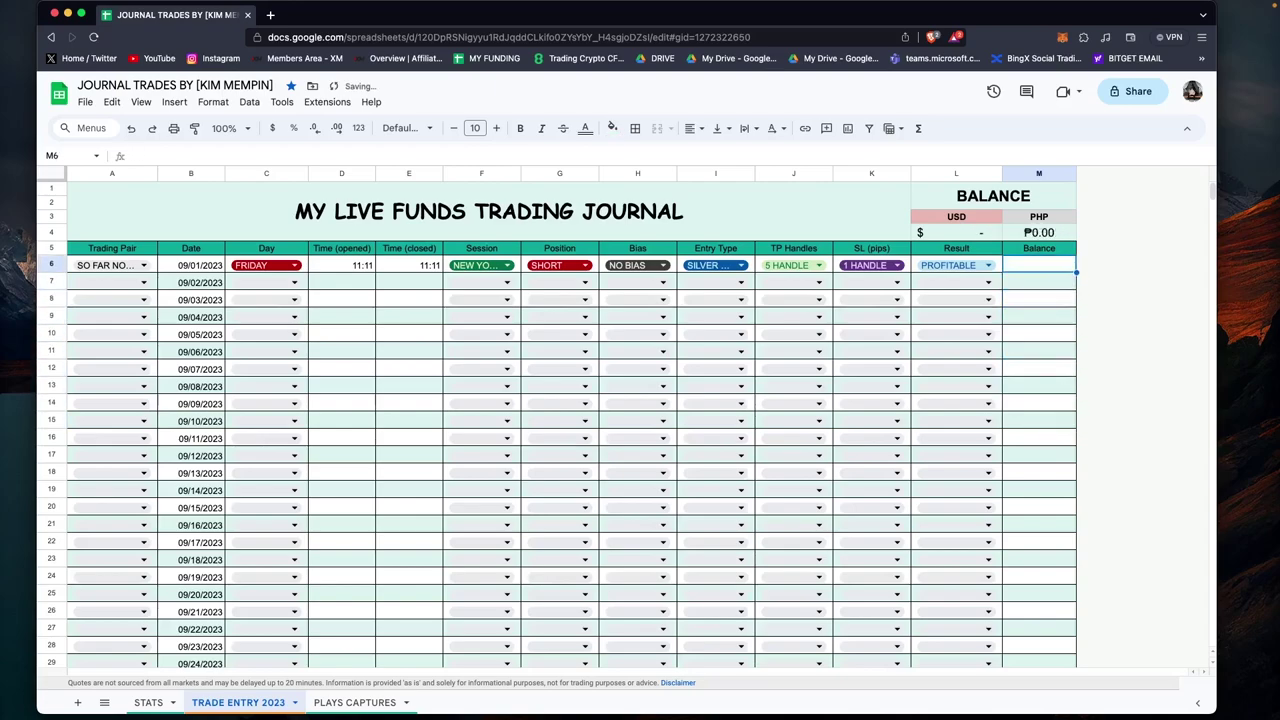
key("Down")
key("Down")
key("Down")
key("Down")
key("Down")
key("Down")
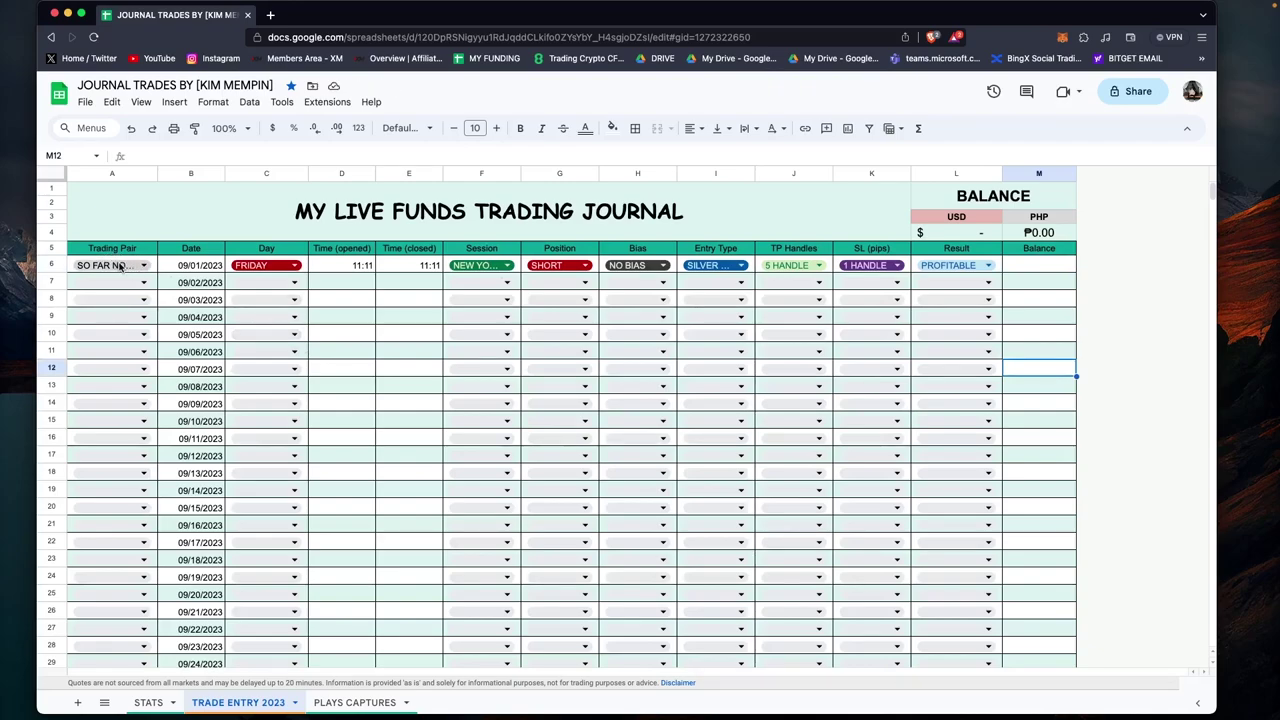
Set the first entry's trading pair to SPX and move BTC above SO FAR NONE in its dropdown options.
double_click(119, 265)
left_click(87, 285)
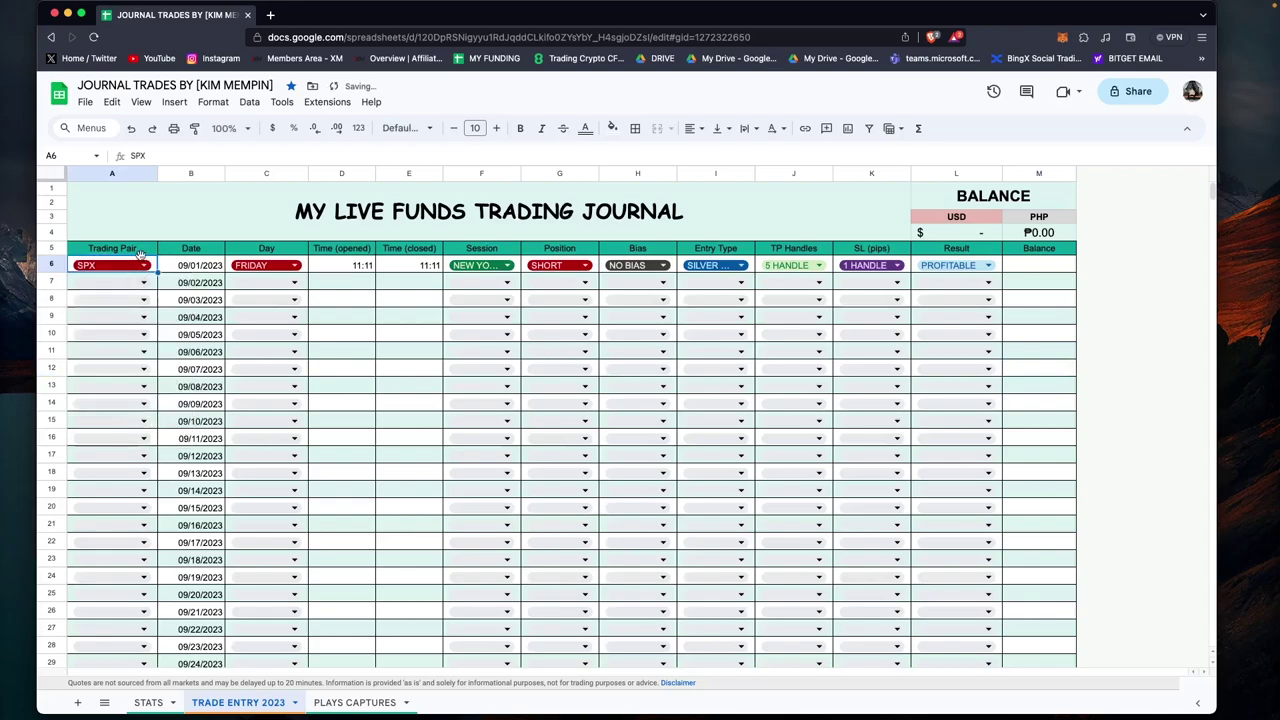
double_click(130, 269)
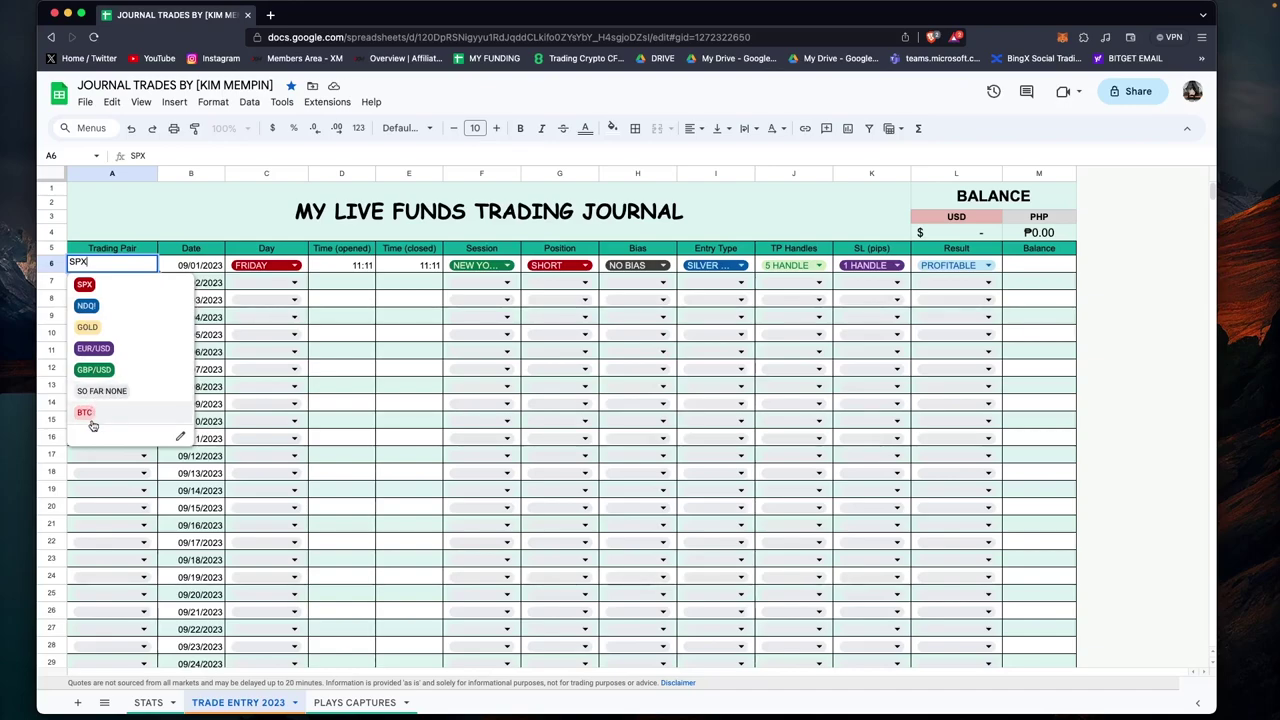
left_click(180, 436)
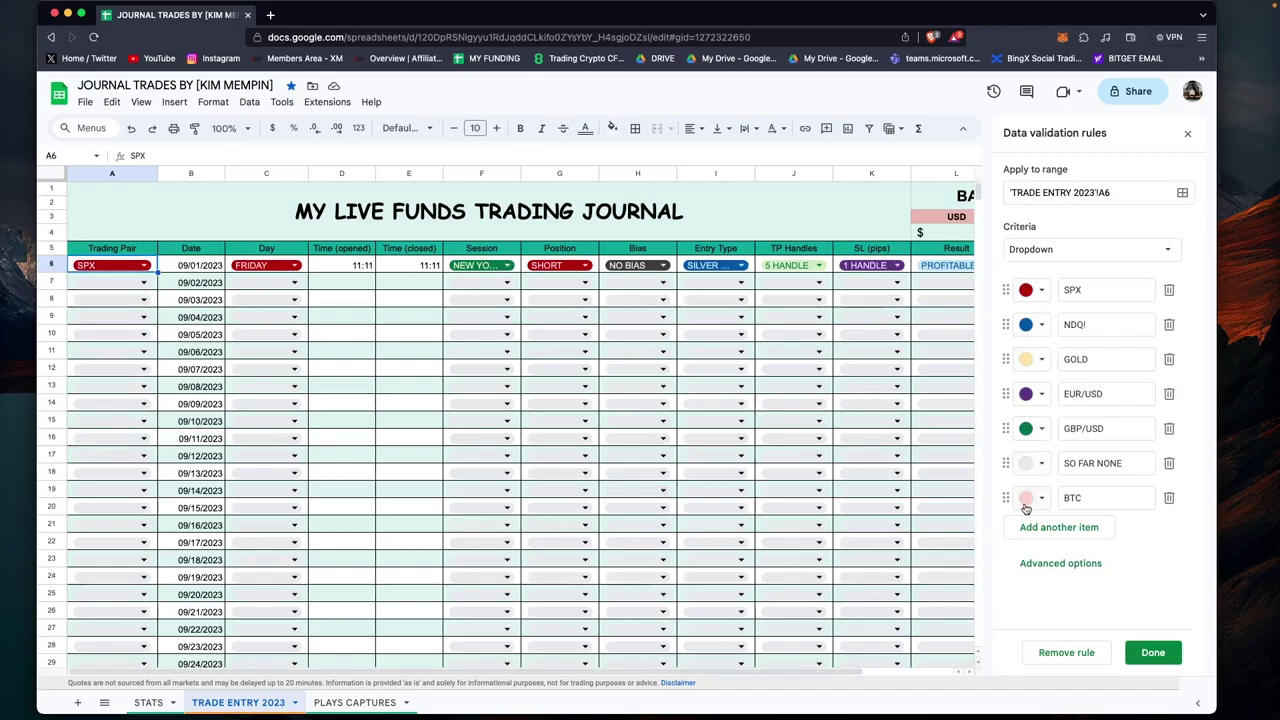
left_click_drag(1006, 497, 1006, 463)
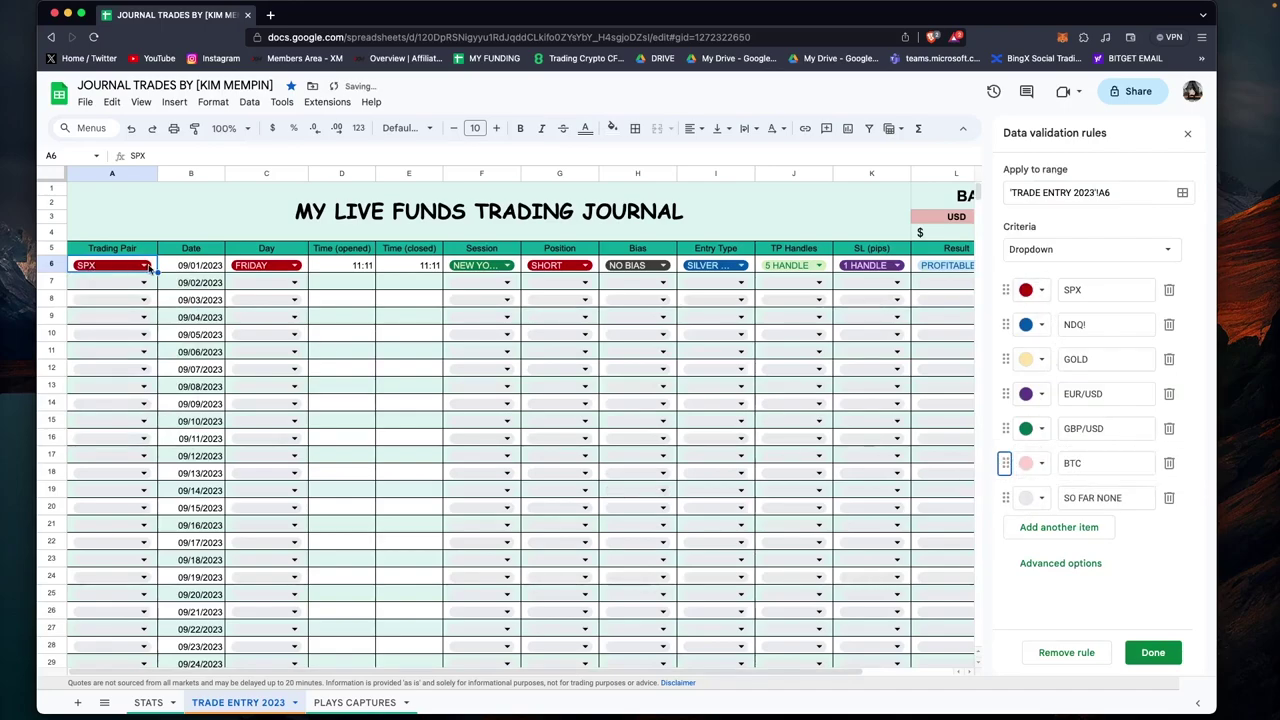
Examine the criteria types available for the first entry's trading pair validation rule.
left_click(147, 266)
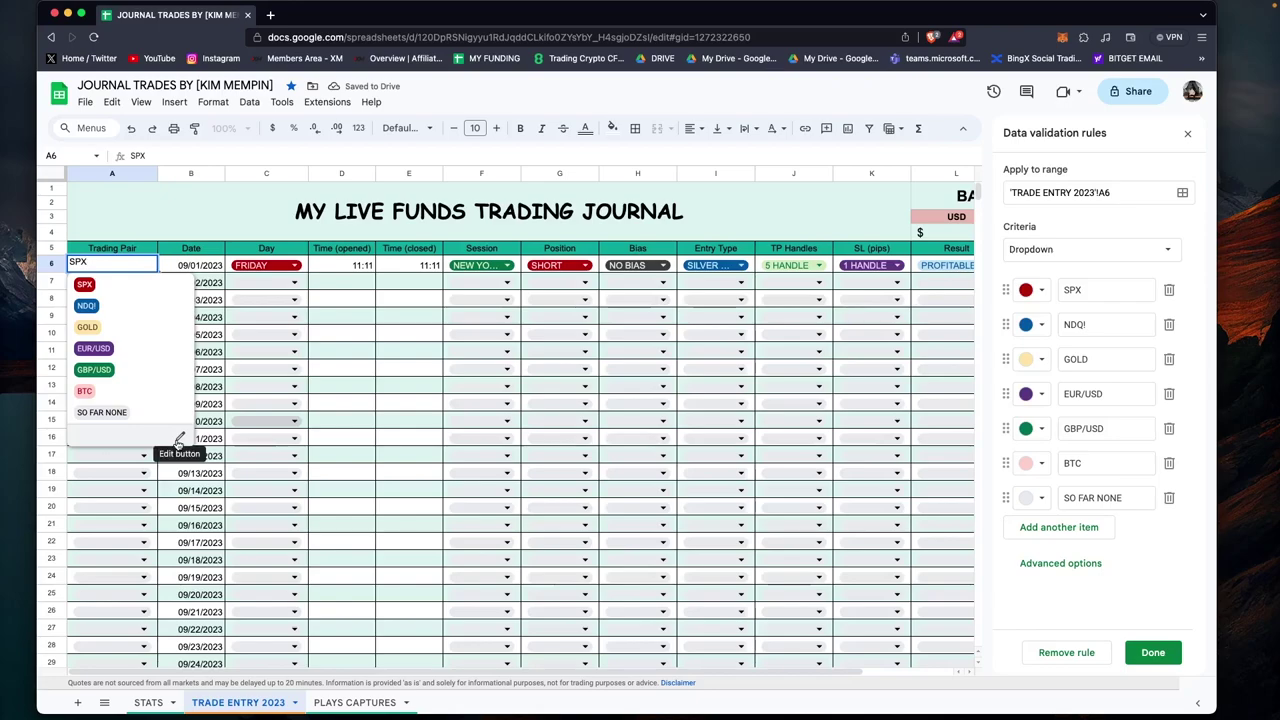
left_click(178, 442)
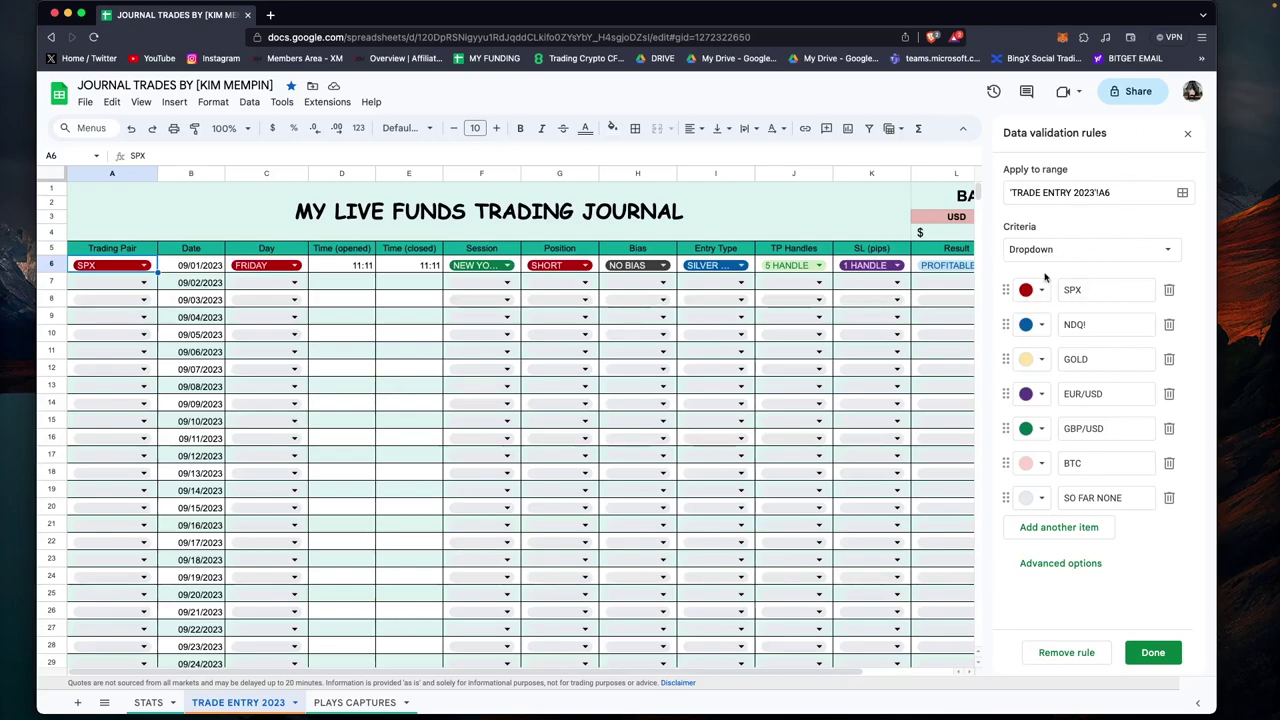
left_click(1072, 257)
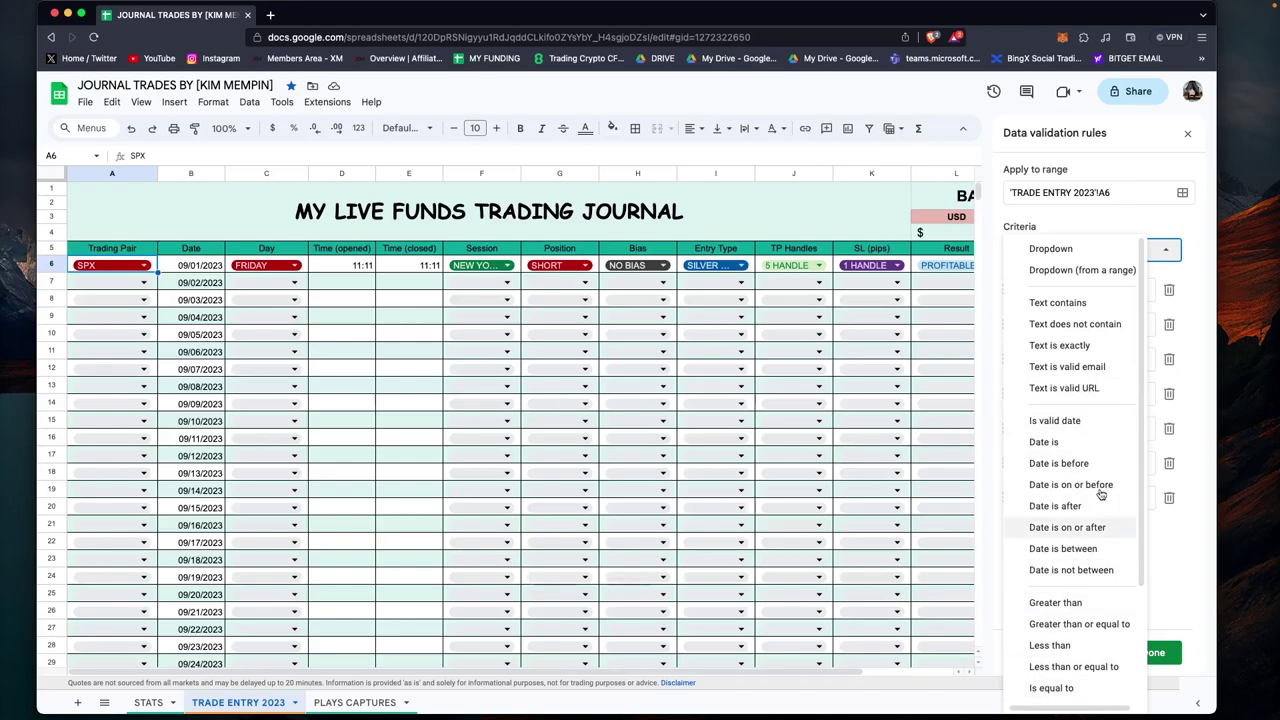
left_click(1150, 226)
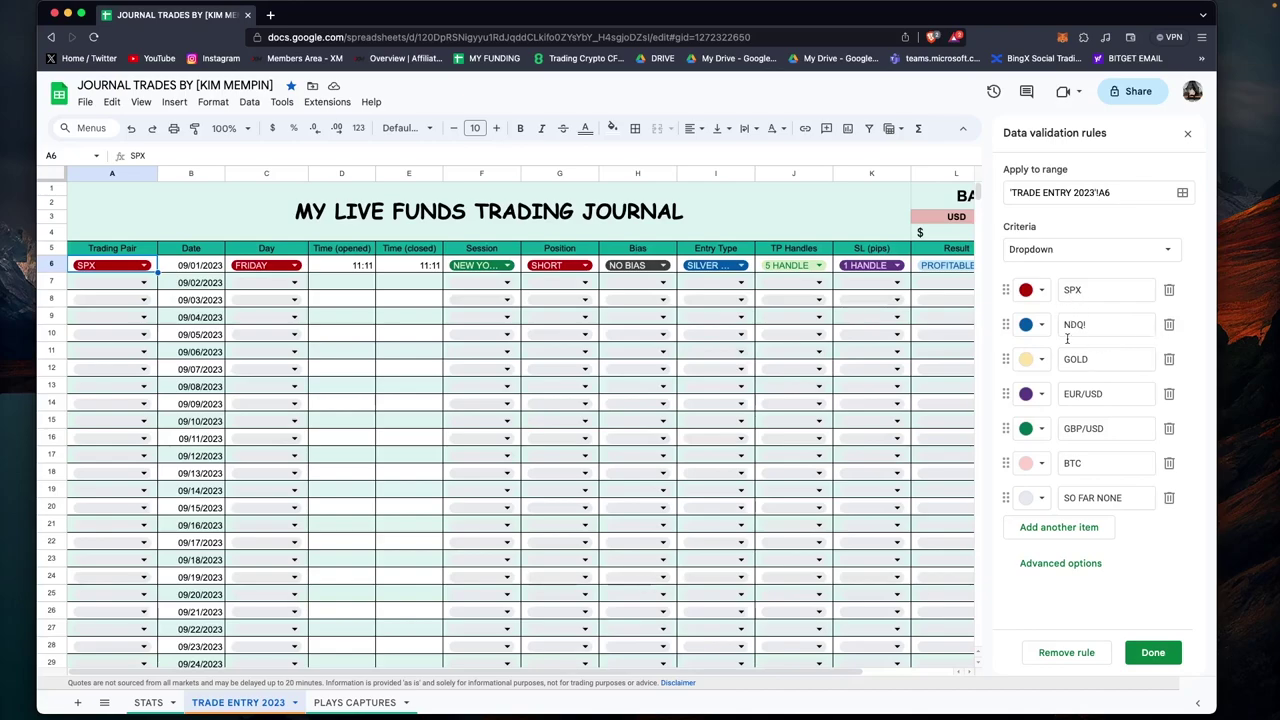
Add an OIL item with a dark olive colour to the first entry's trading pair dropdown and save the rule.
left_click(1060, 527)
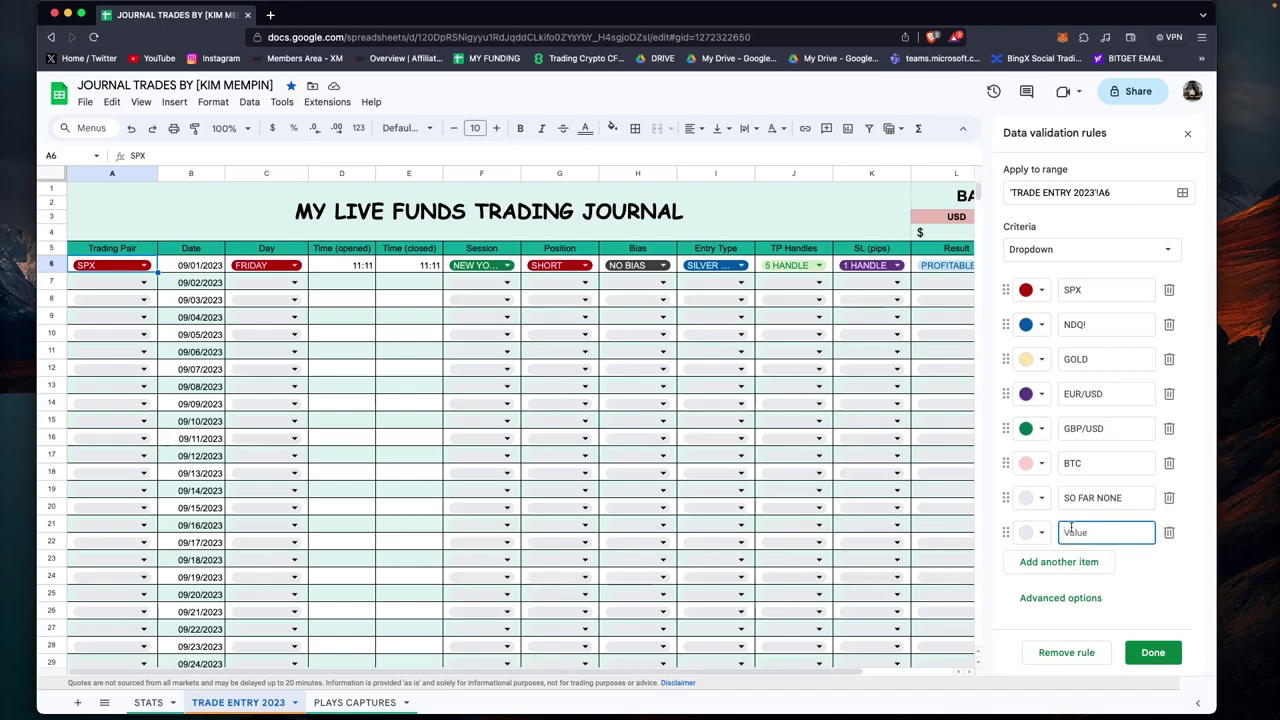
type("CRUDE")
type(" OUK")
type("O")
key("BackSpace")
key("BackSpace")
key("BackSpace")
key("BackSpace")
key("BackSpace")
type("O")
left_click(1030, 532)
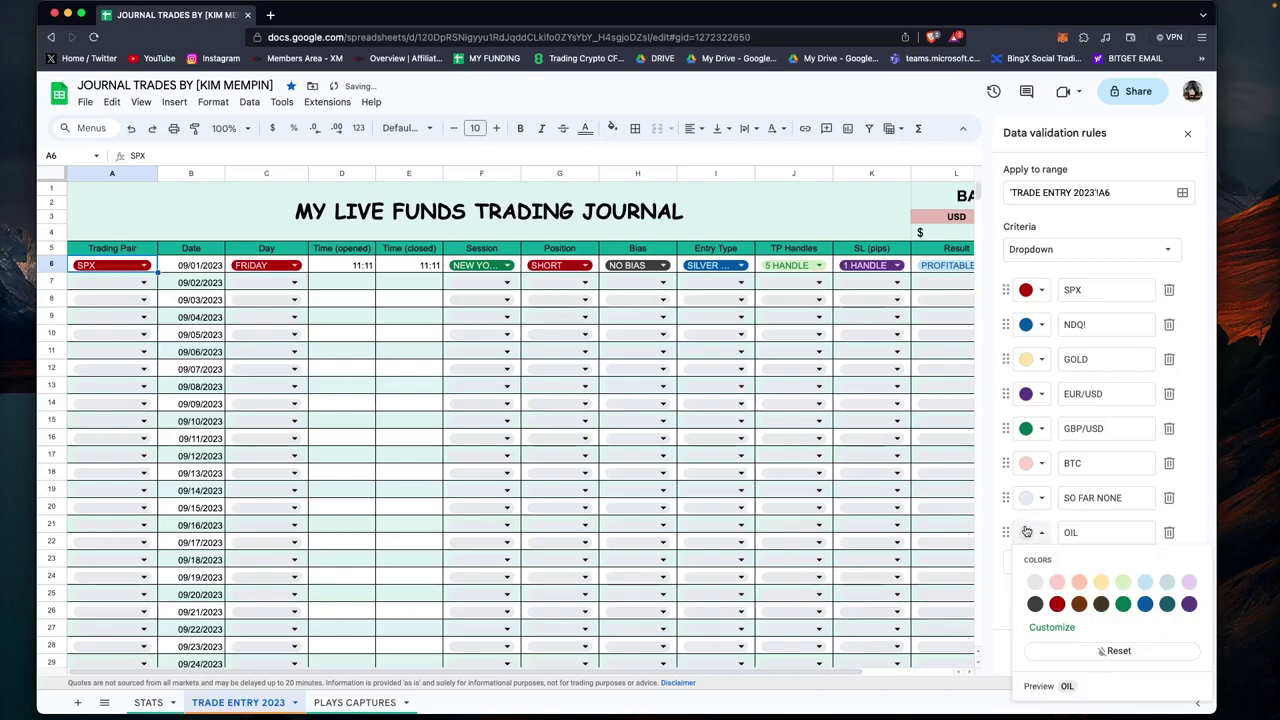
left_click(1056, 583)
left_click(1038, 540)
left_click(1101, 605)
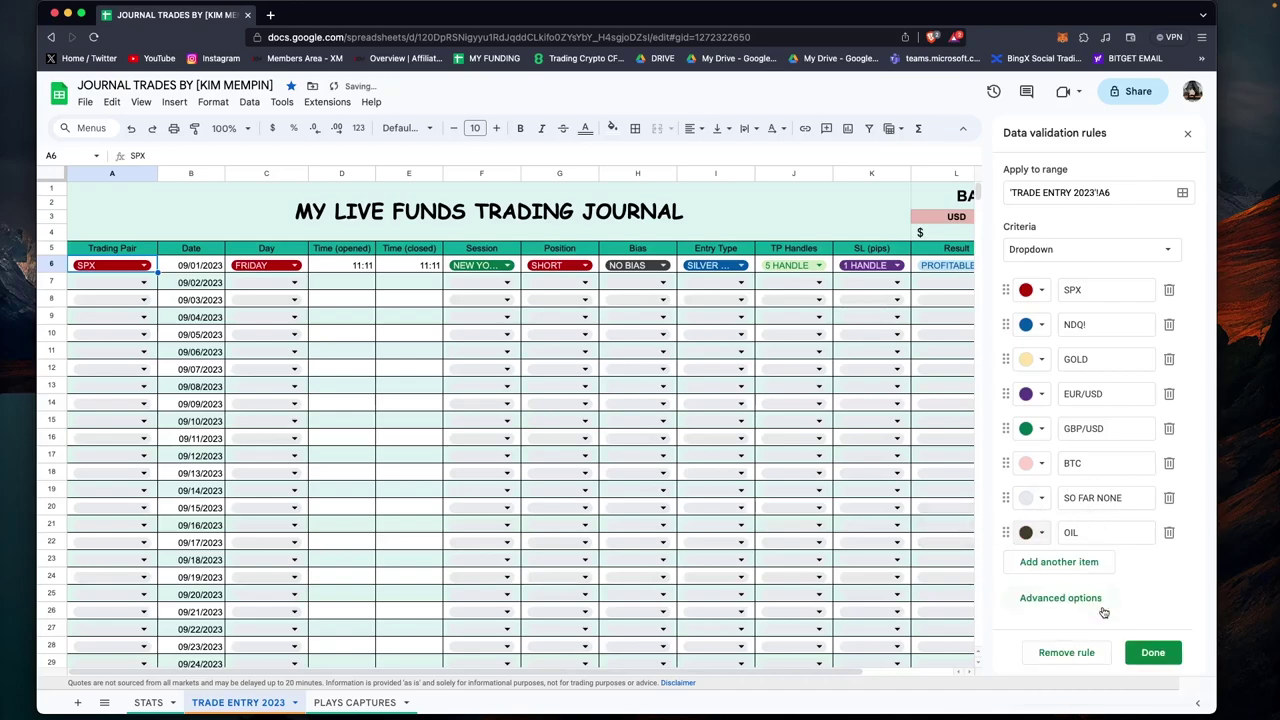
left_click(1153, 652)
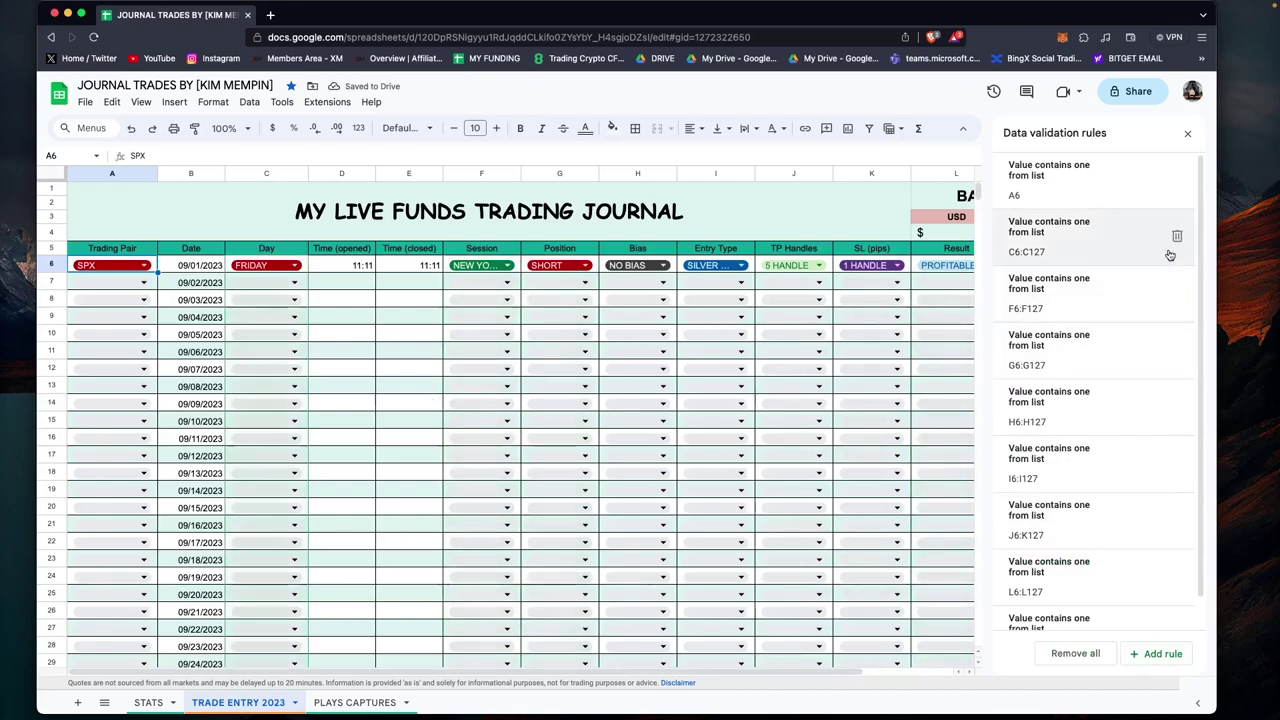
left_click(1188, 134)
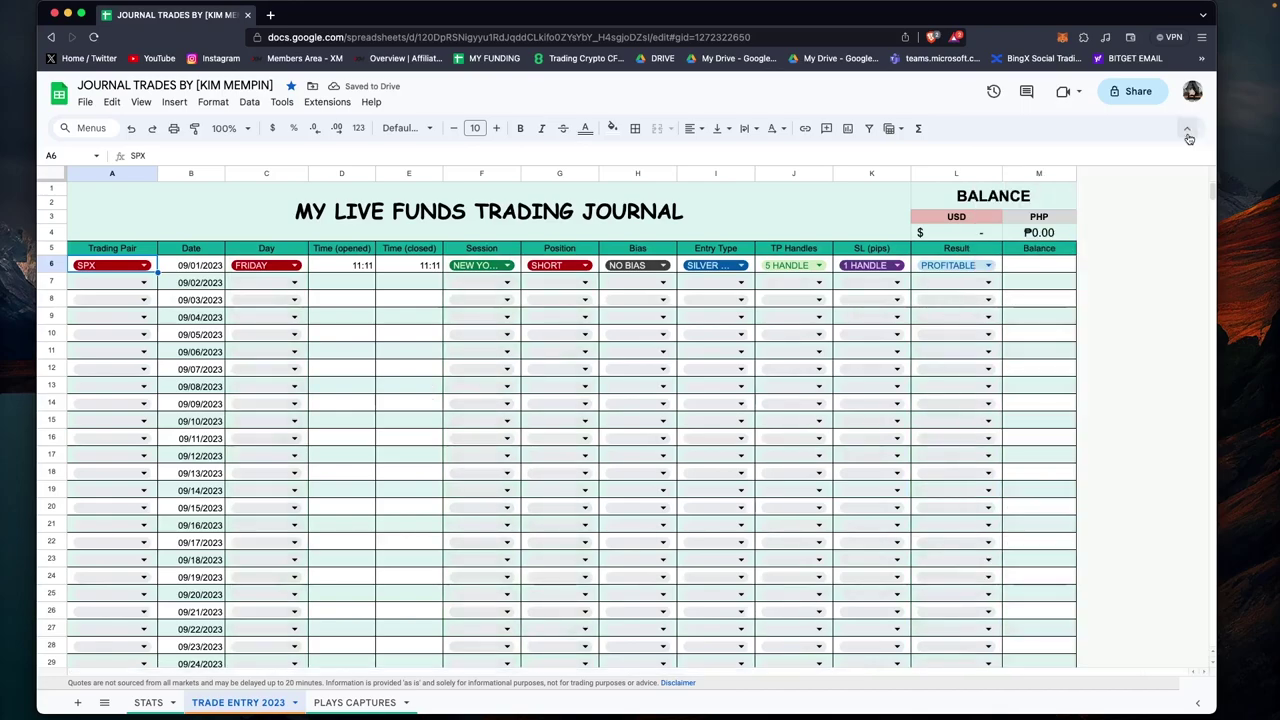
Compare the trading pair options offered in the first entry with those in the second entry.
left_click(144, 267)
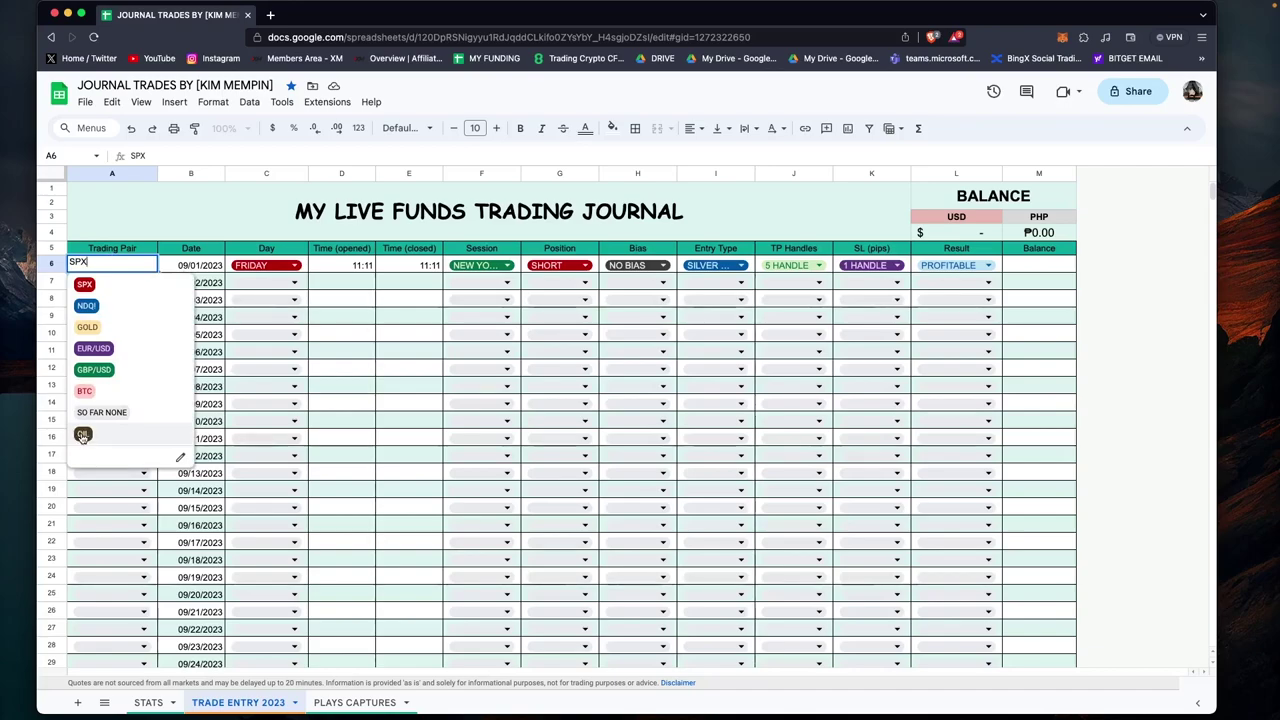
left_click(341, 317)
left_click(135, 282)
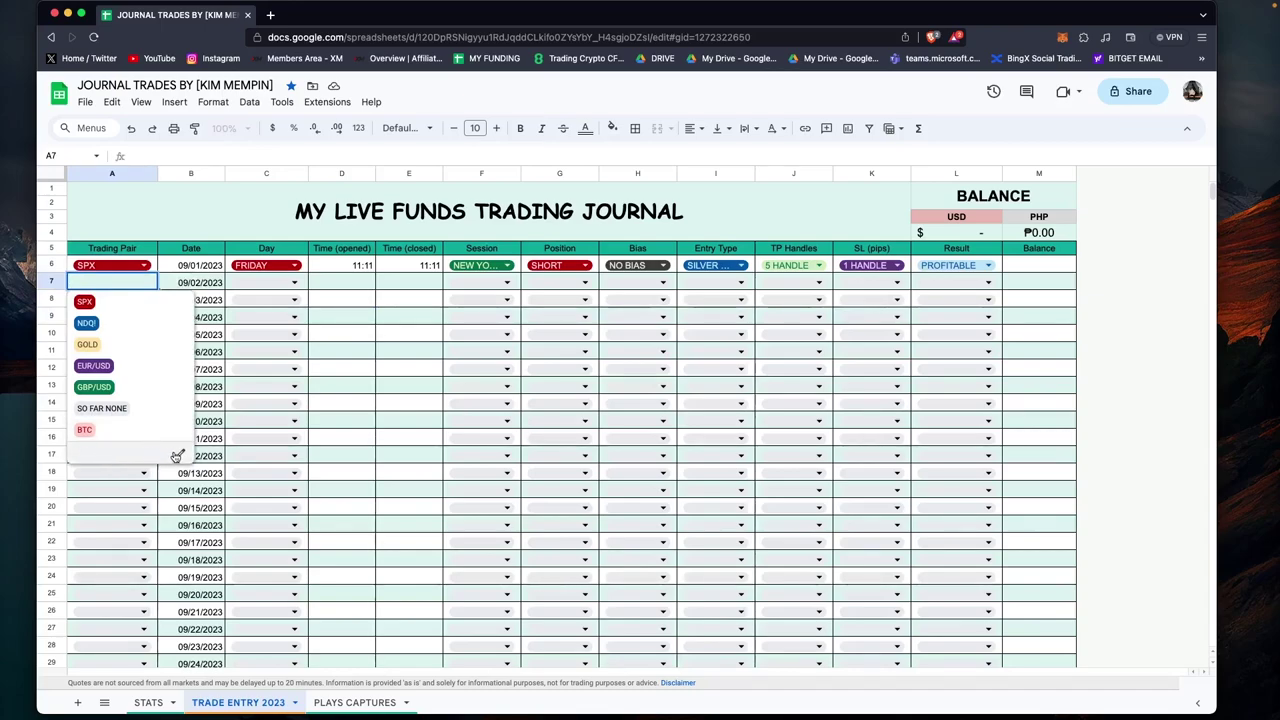
left_click(354, 308)
left_click(156, 265)
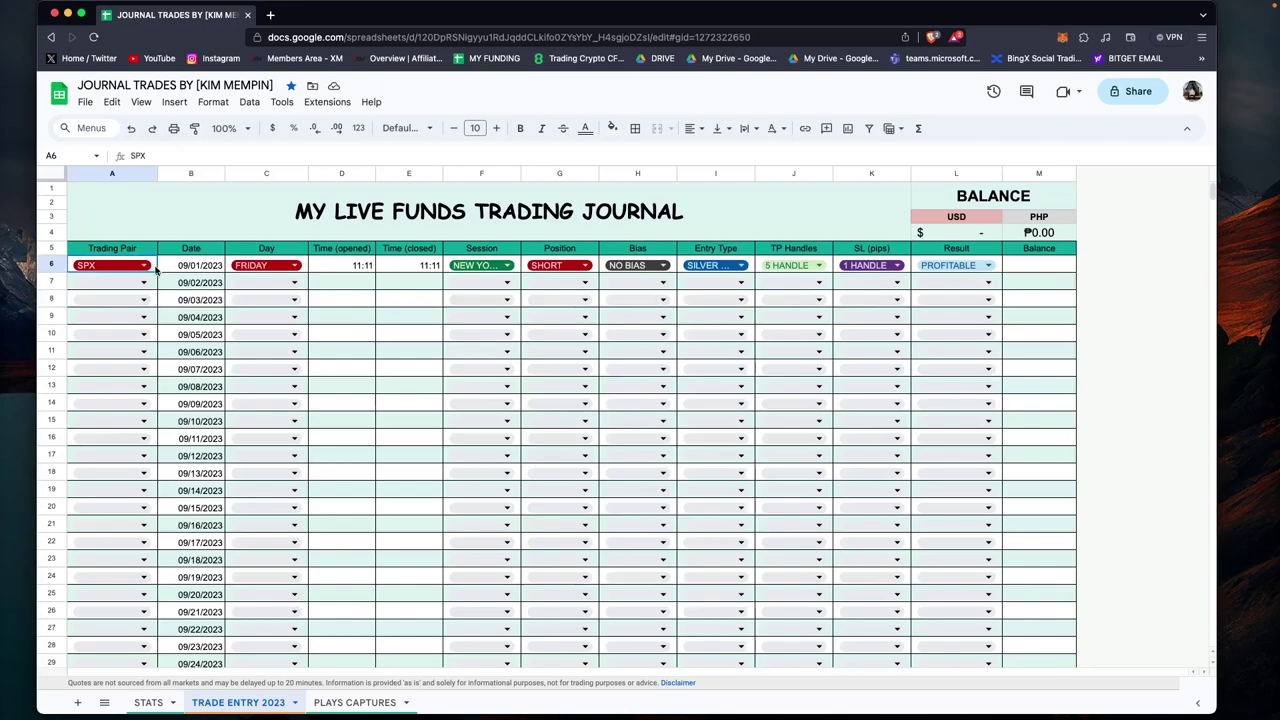
mouse_move(156, 271)
left_mouse_down()
mouse_move(153, 548)
mouse_move(155, 268)
left_mouse_up()
Add a DDD item to the first entry's Day dropdown and apply the change to all matching dropdowns.
left_click(295, 266)
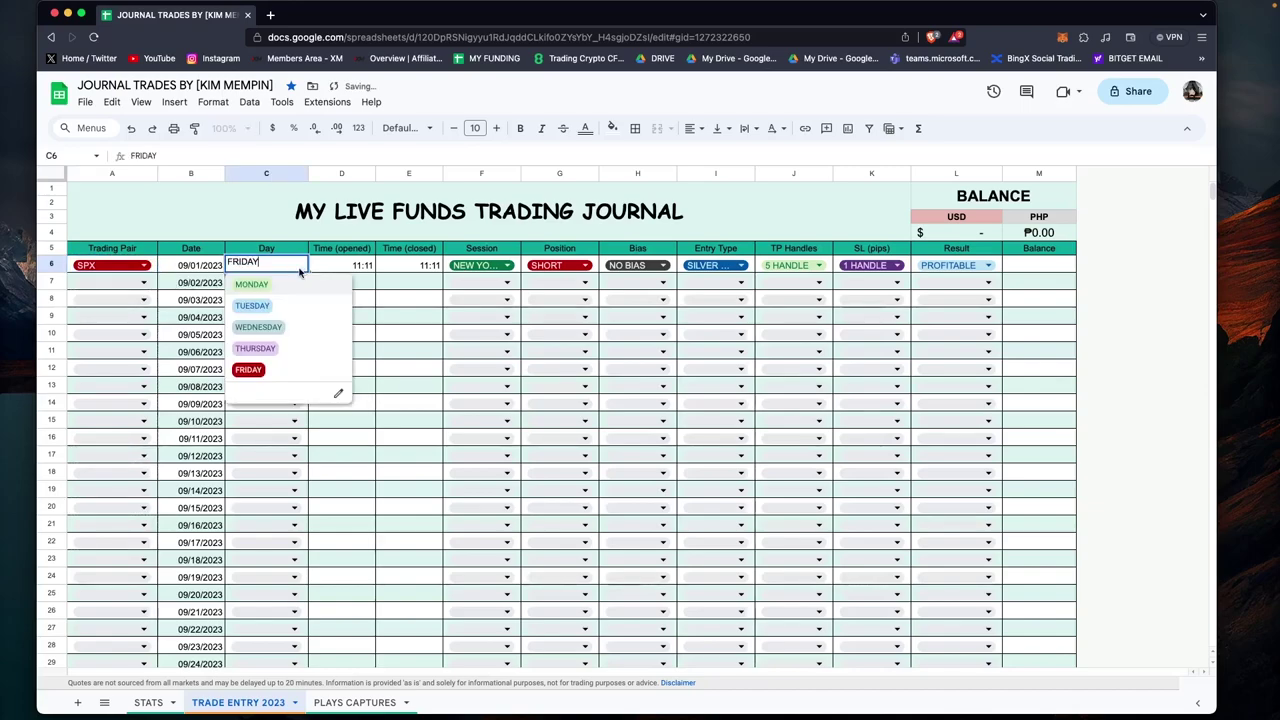
left_click(334, 396)
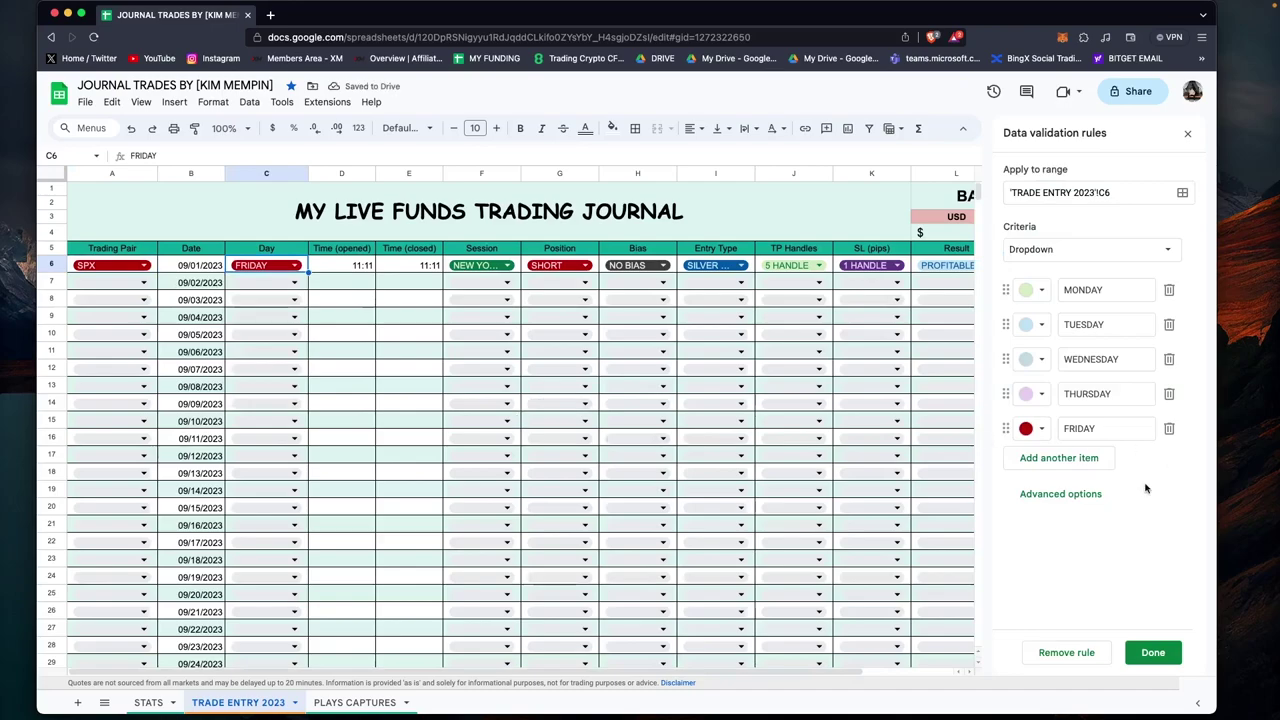
left_click(1095, 457)
type("SUN")
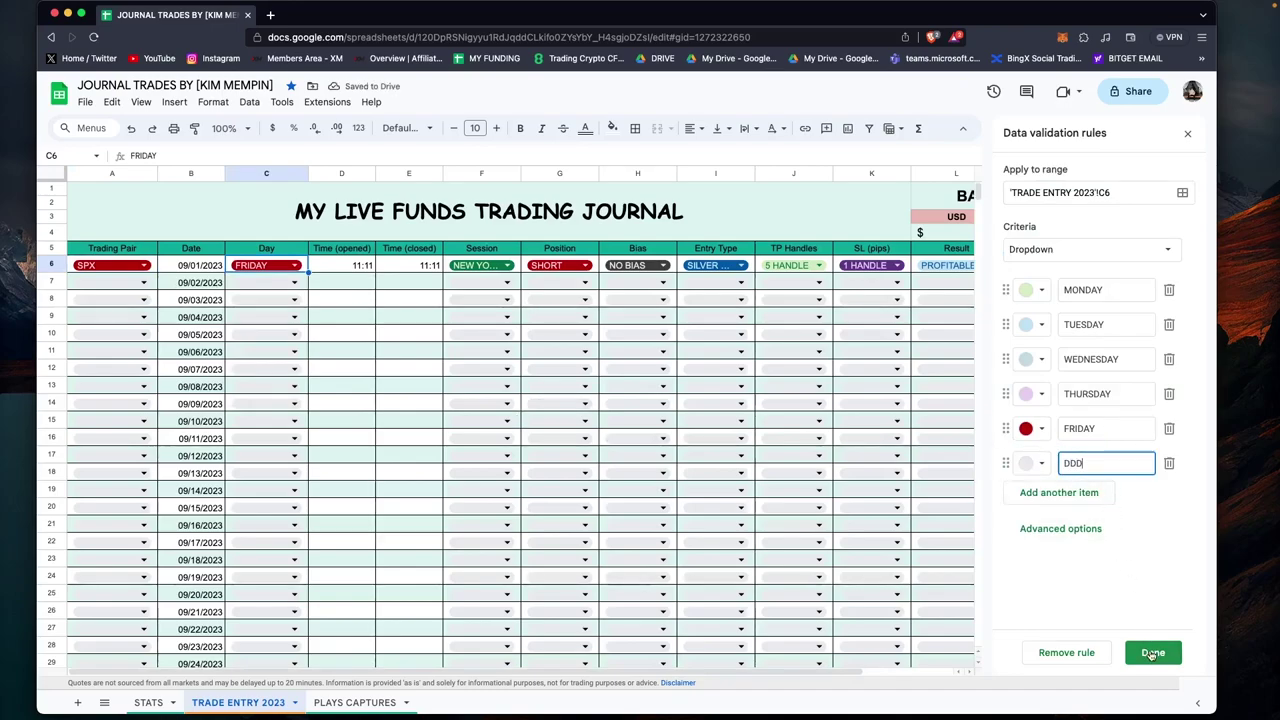
left_click(1152, 652)
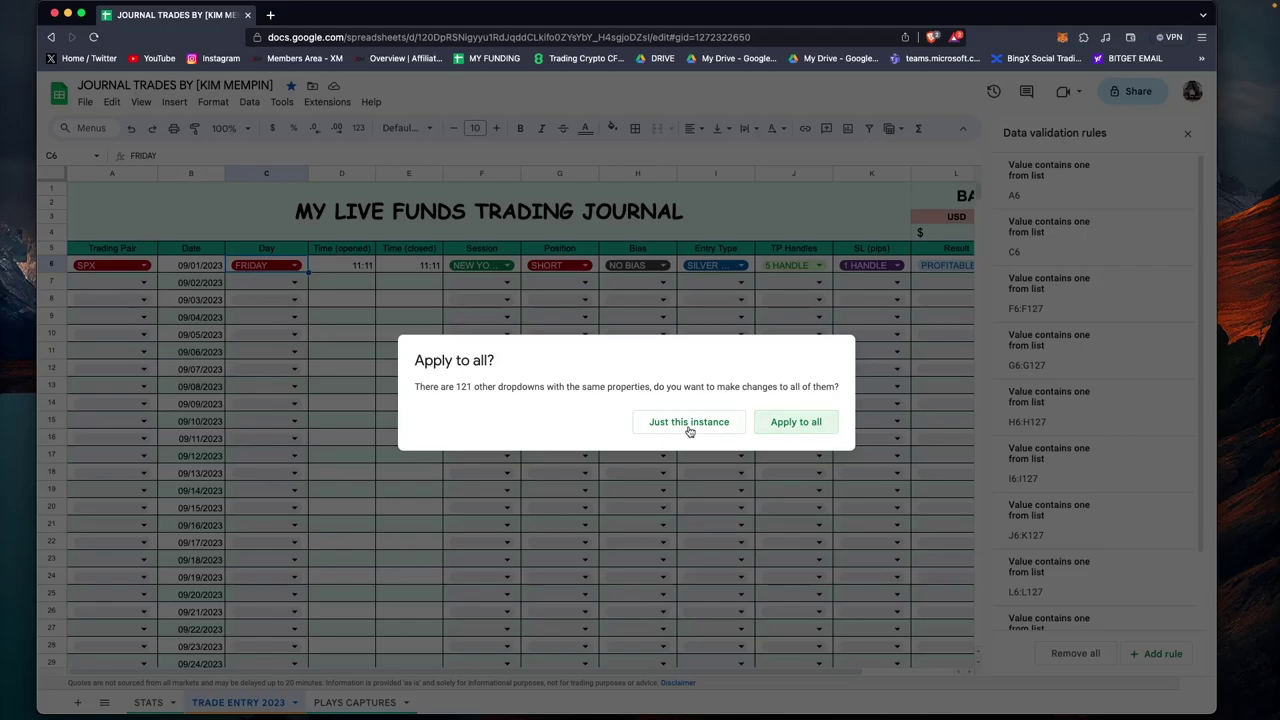
left_click(826, 416)
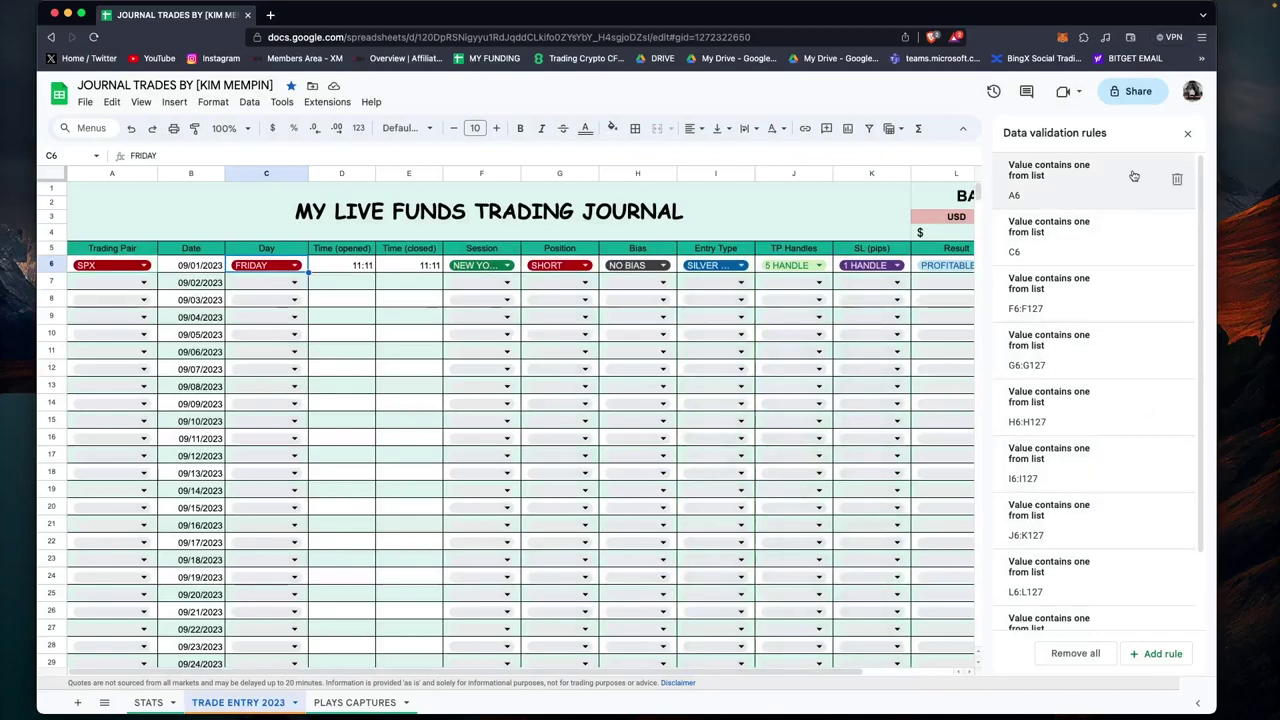
left_click(1187, 133)
Delete the DDD item from the Day dropdown rule, save it and check the second entry's day options.
right_click(278, 268)
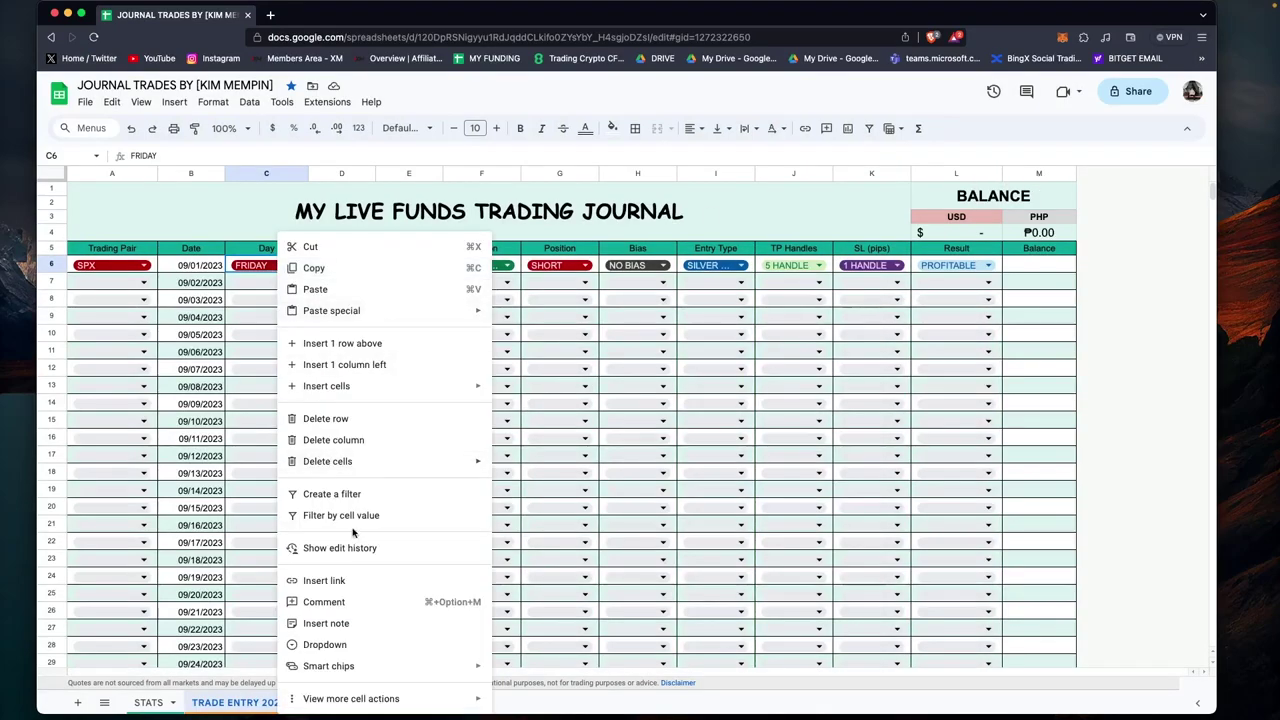
double_click(258, 268)
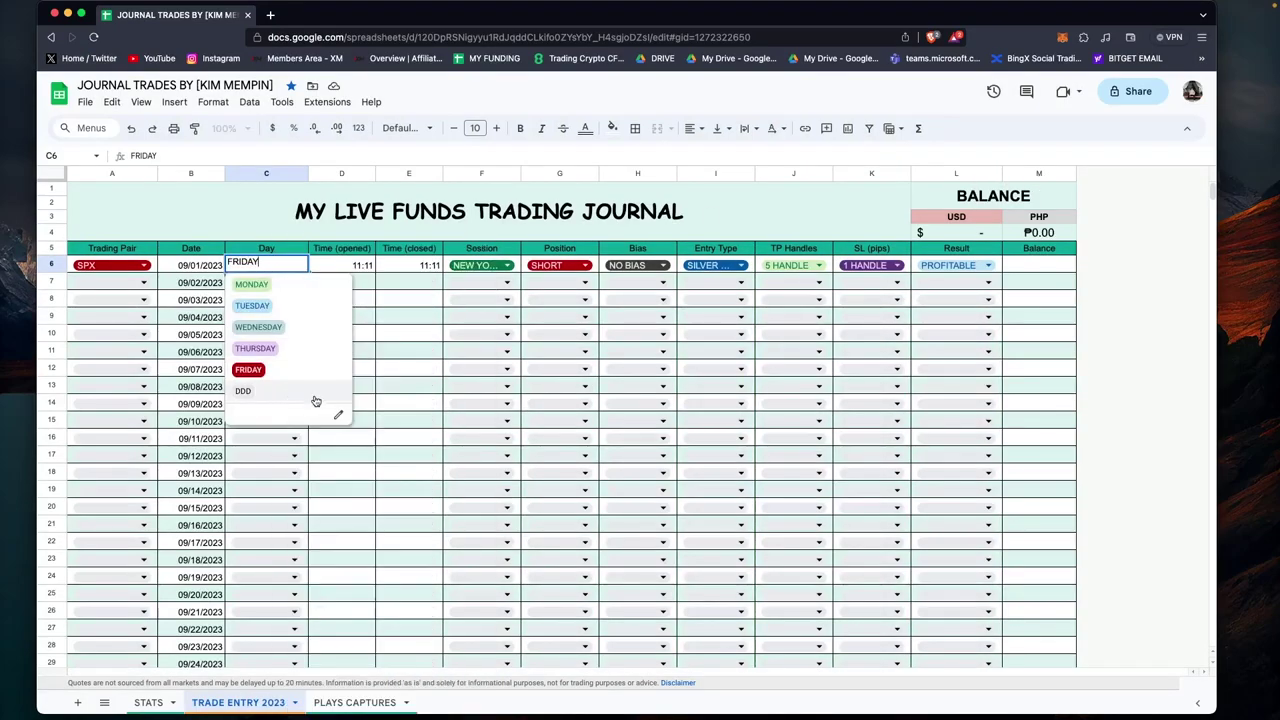
left_click(338, 414)
left_click(1168, 463)
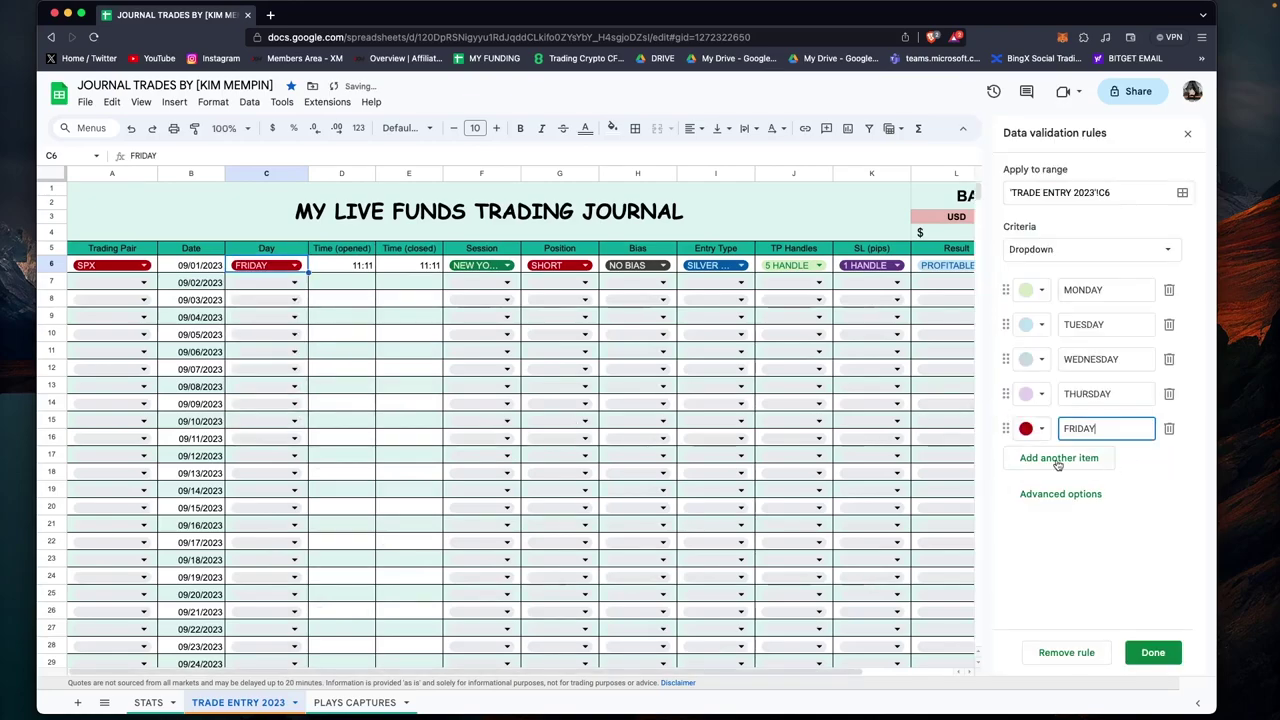
left_click(1156, 656)
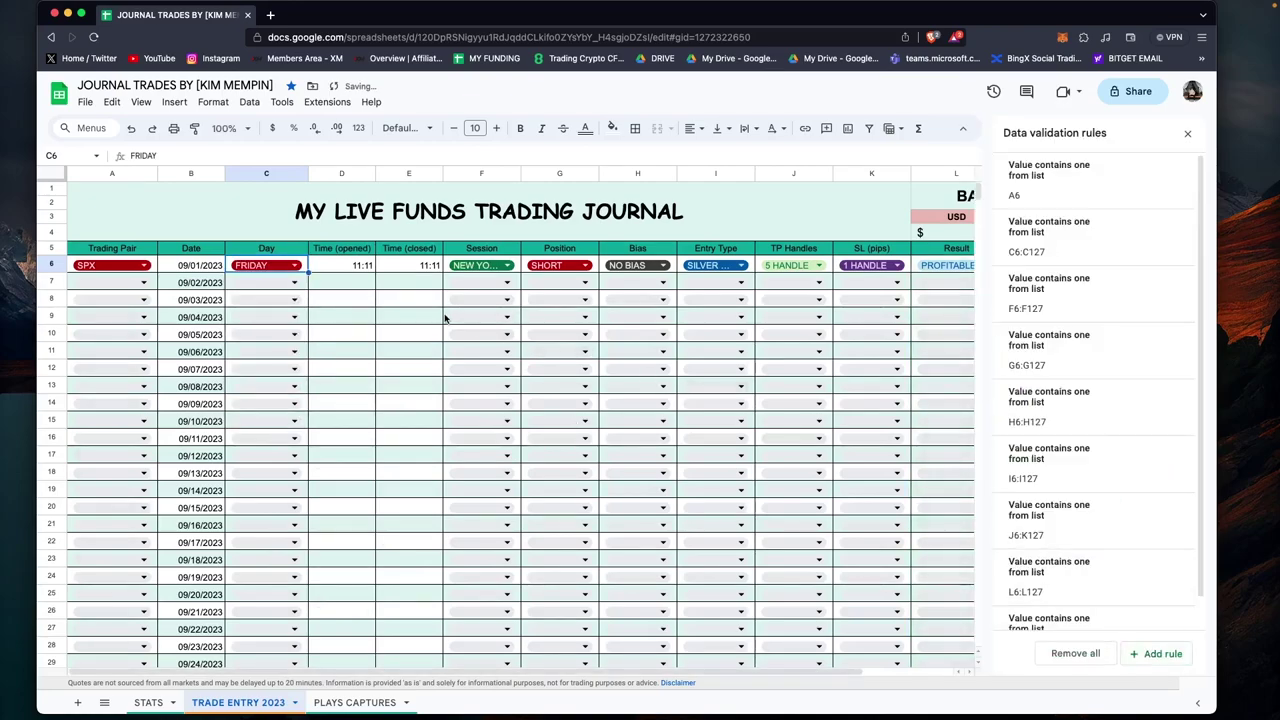
left_click(438, 318)
left_click(280, 283)
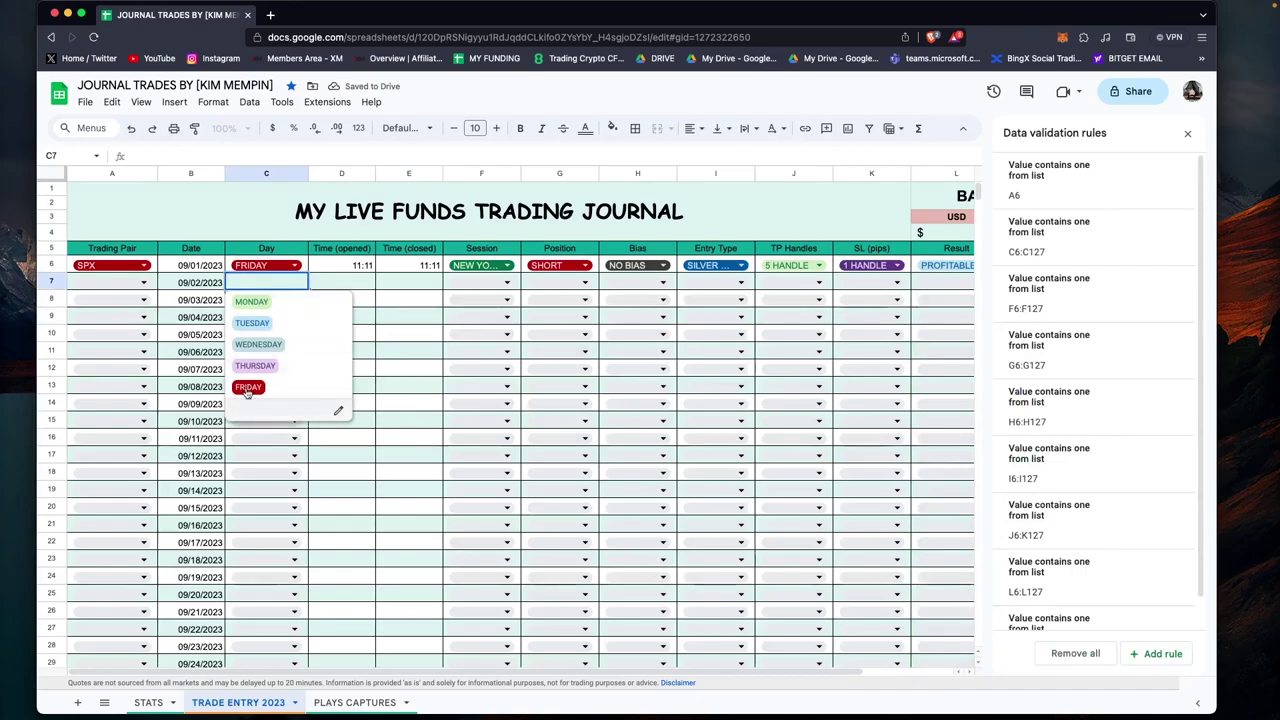
left_click(1188, 133)
Set the first entry's opened time to 8:00 and its closed time to 10:00.
left_click(343, 281)
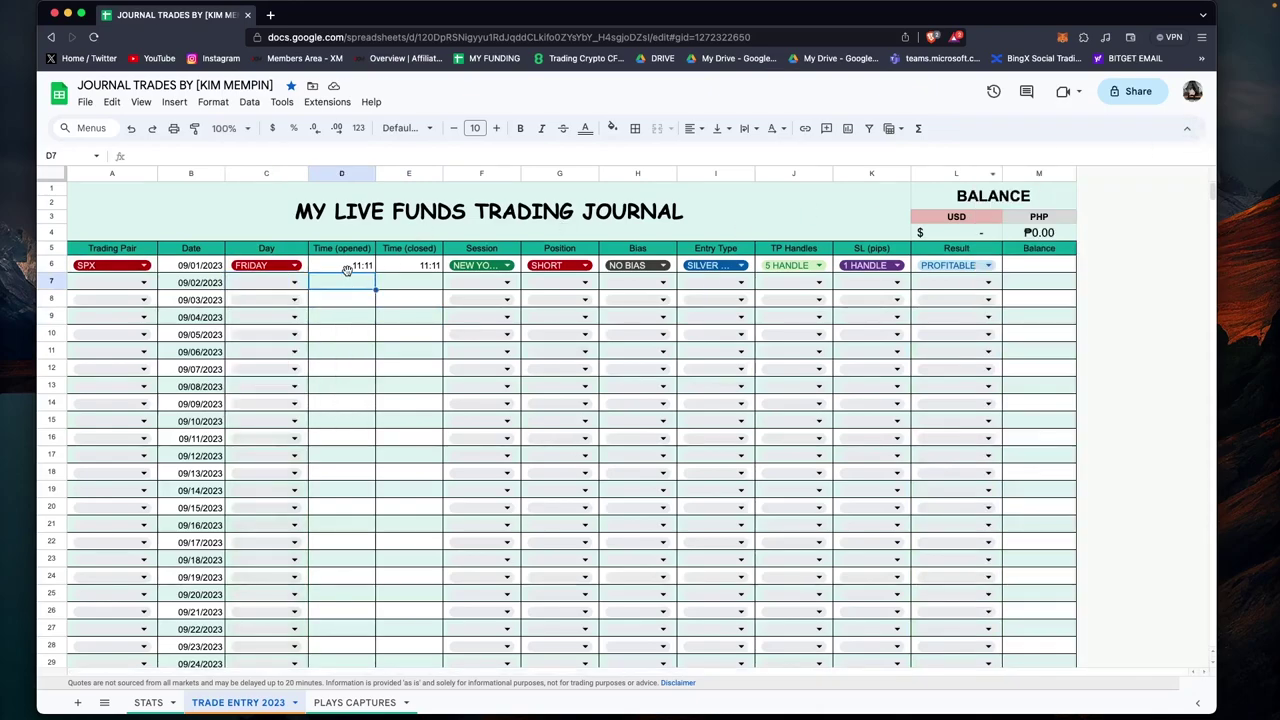
left_click(346, 268)
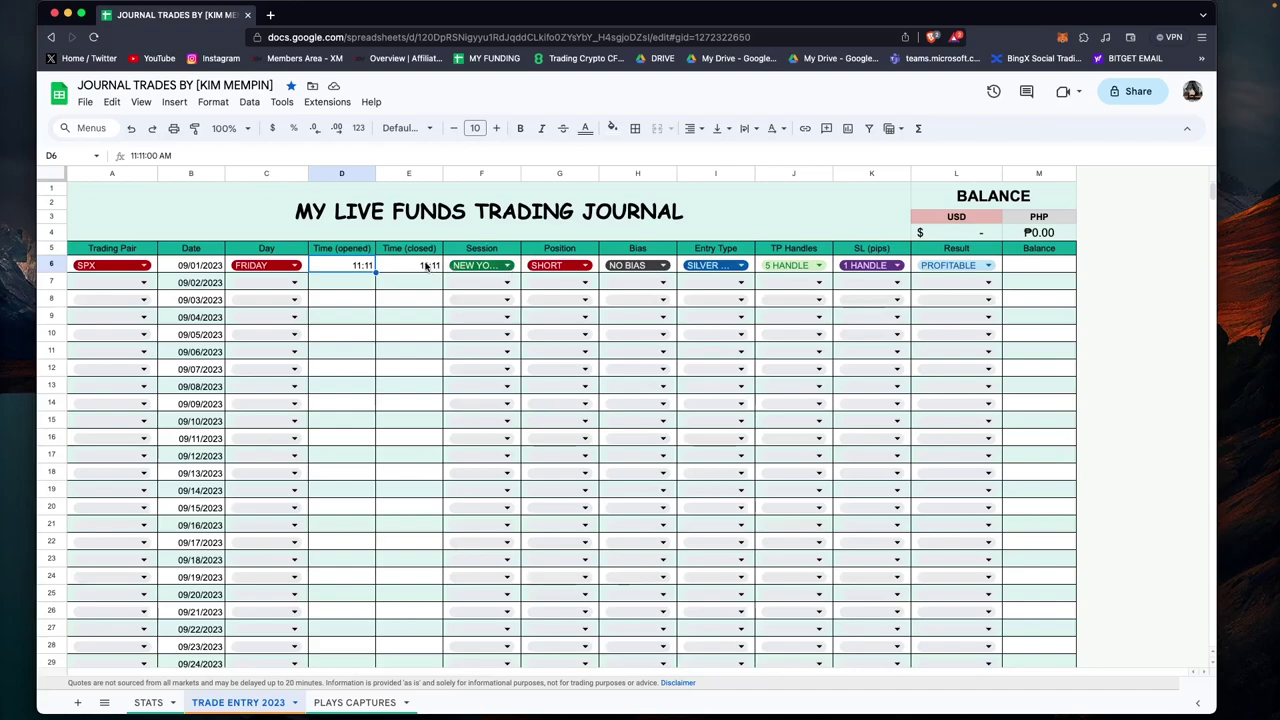
type("8:00")
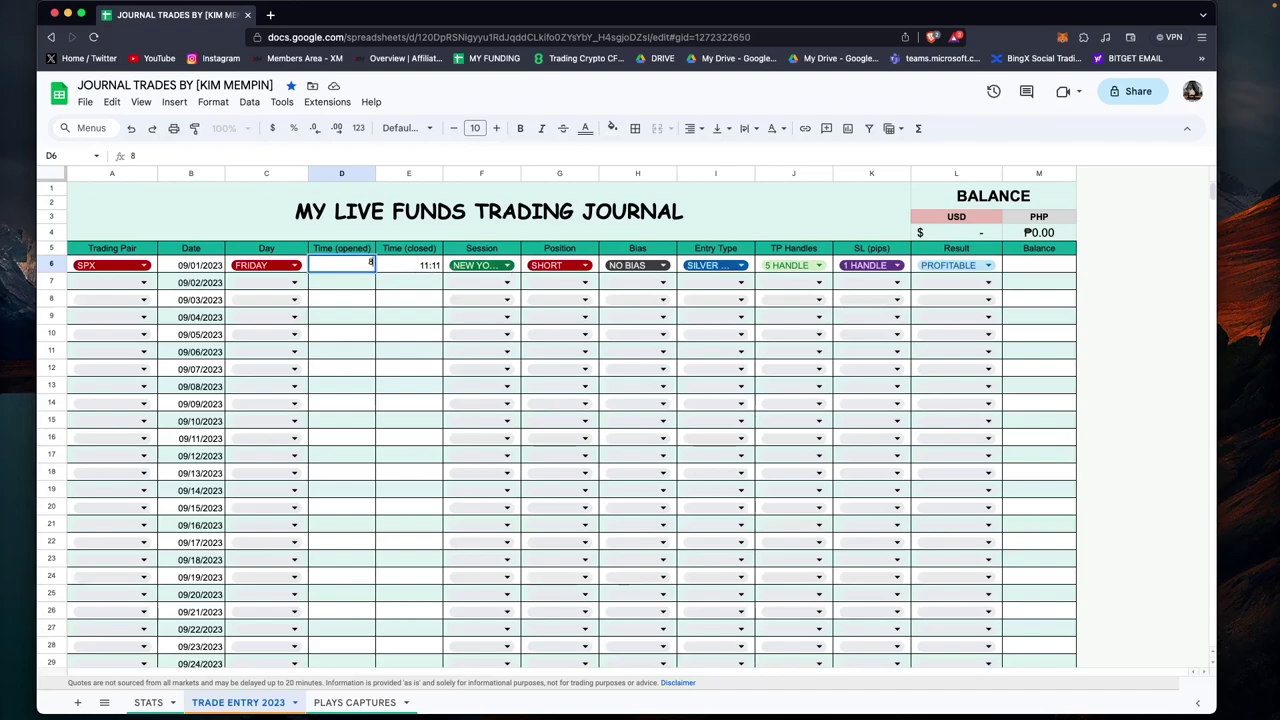
key("Tab")
type("10:00")
key("Return")
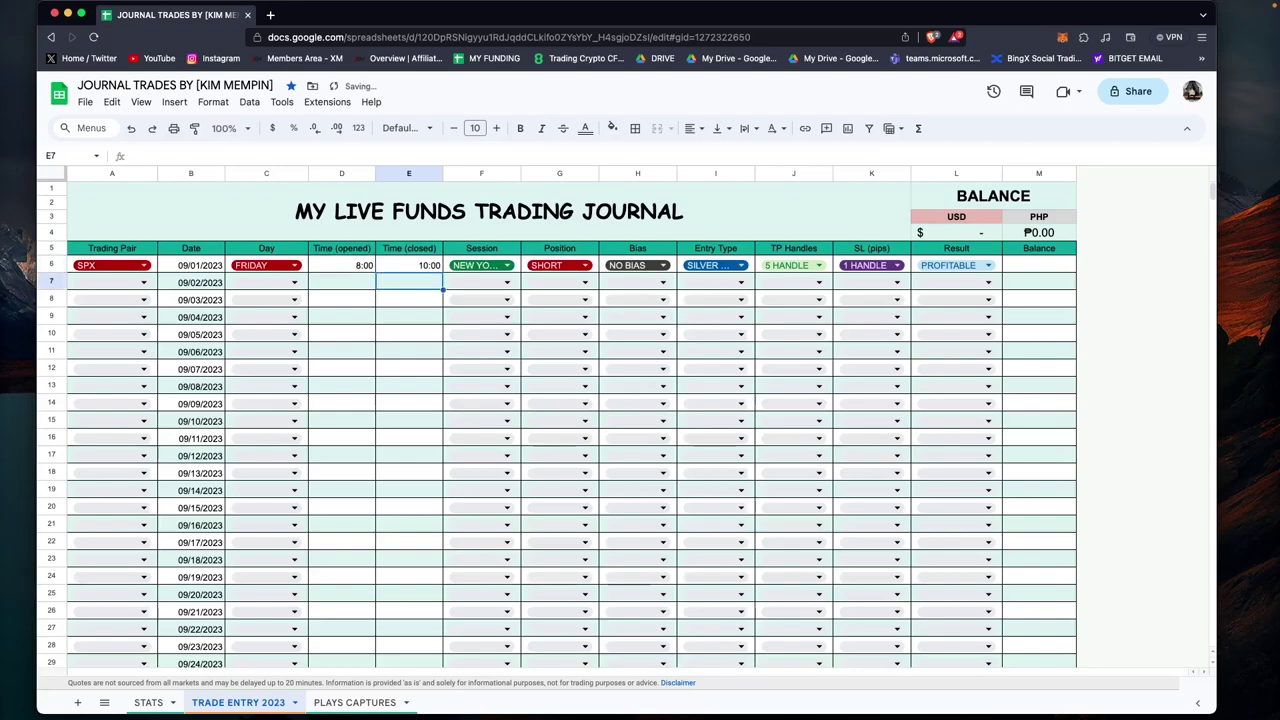
Set both the opened and closed times of the first entry to 11:11.
left_click(341, 265)
type("11:11")
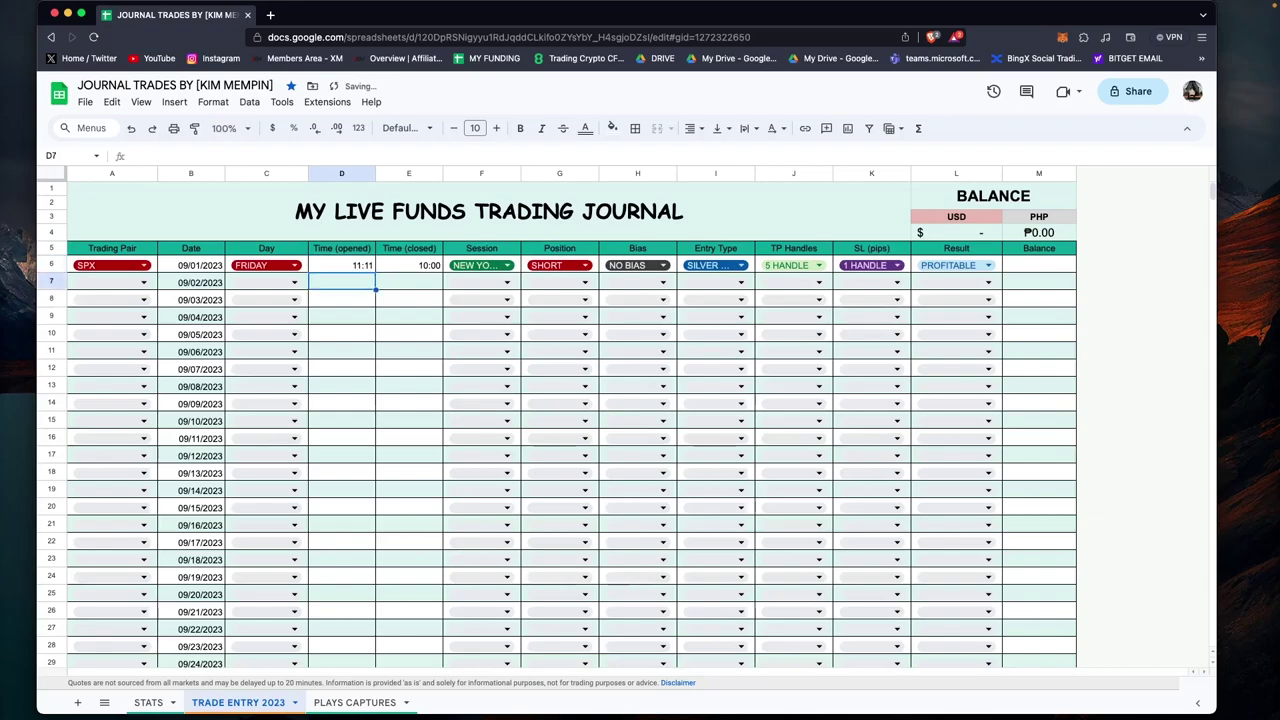
key("Tab")
type("11:11")
key("Return")
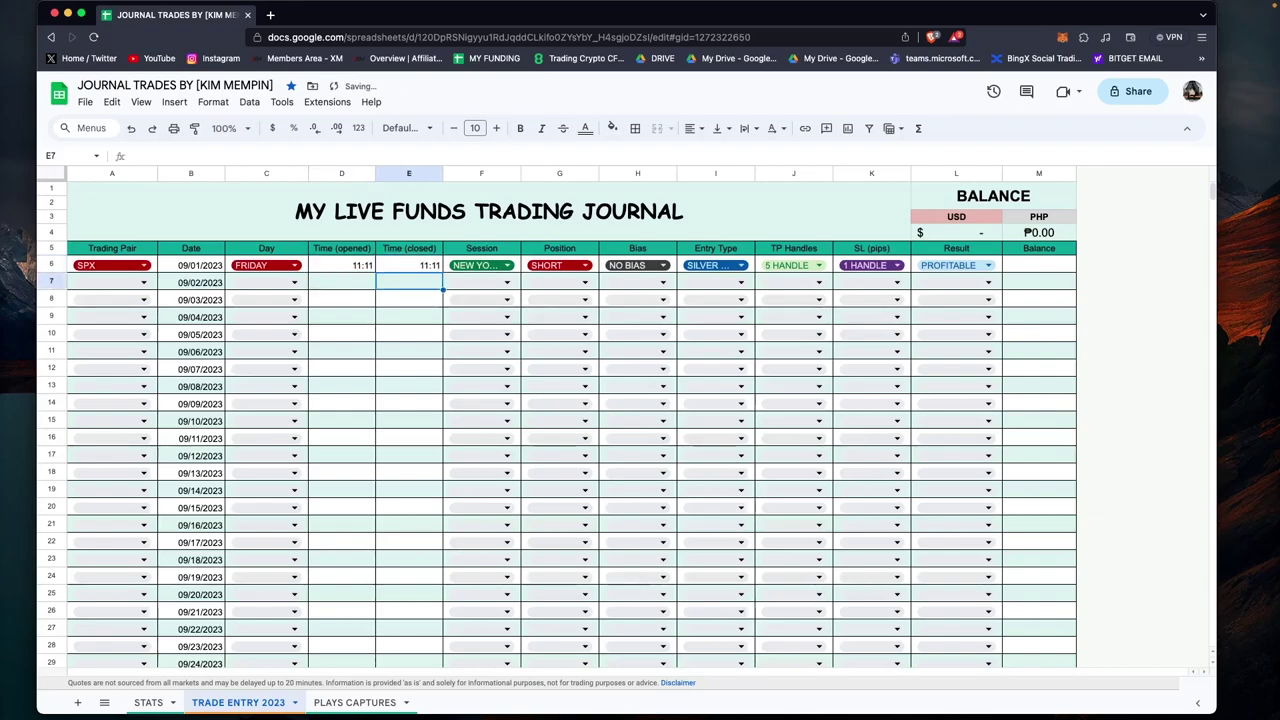
Switch the first entry's Session to ASIA, to LONDON and back to NEW YORK AM.
left_click(500, 266)
left_click(507, 267)
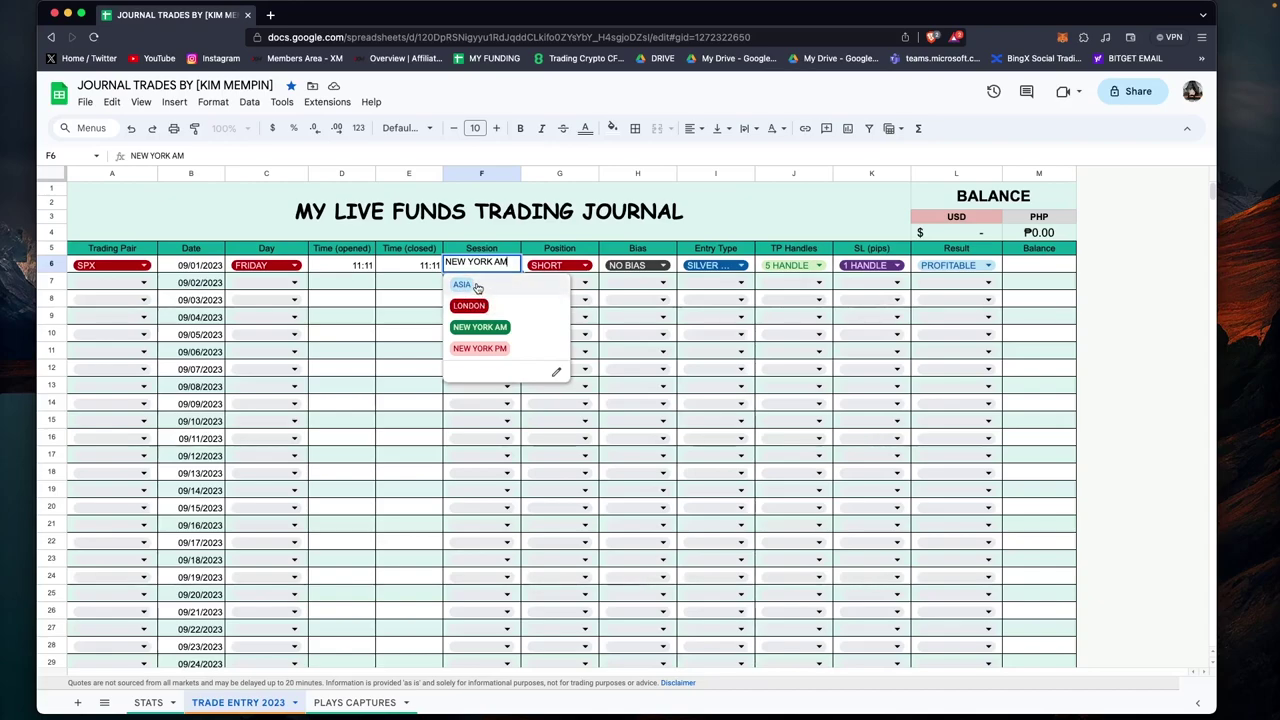
left_click(477, 287)
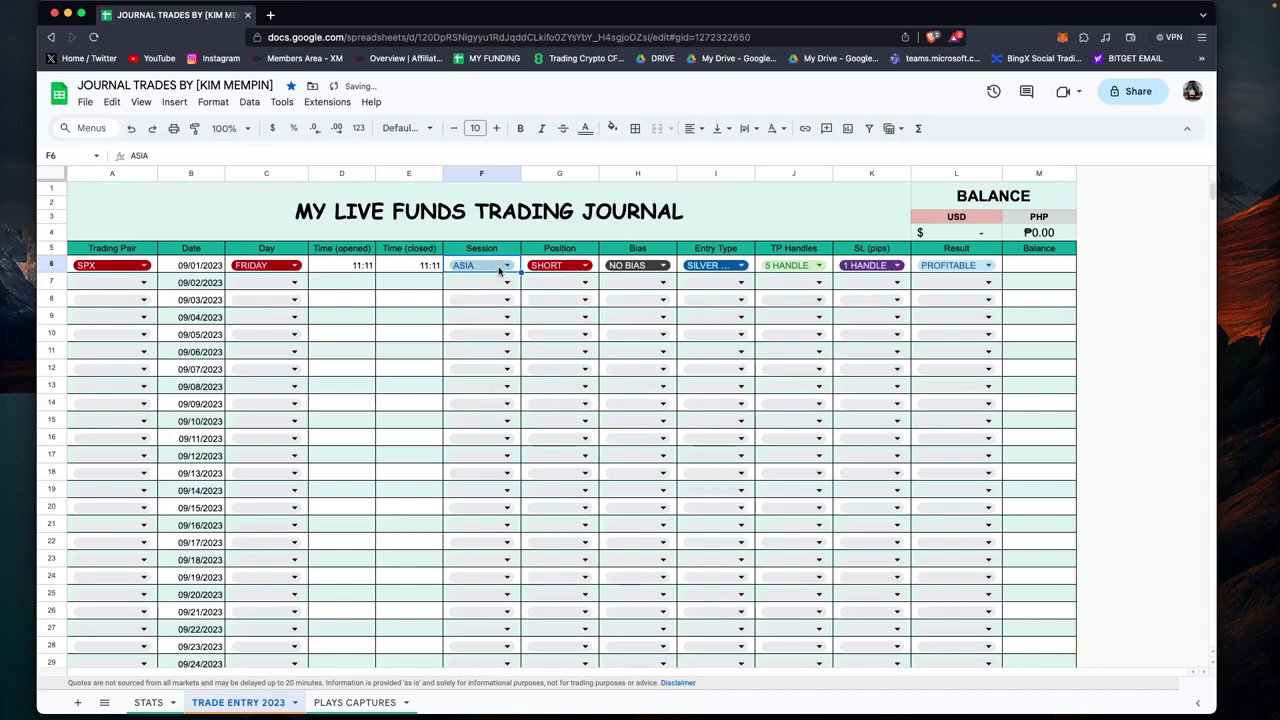
left_click(500, 265)
left_click(469, 305)
left_click(477, 265)
left_click(482, 328)
left_click(500, 266)
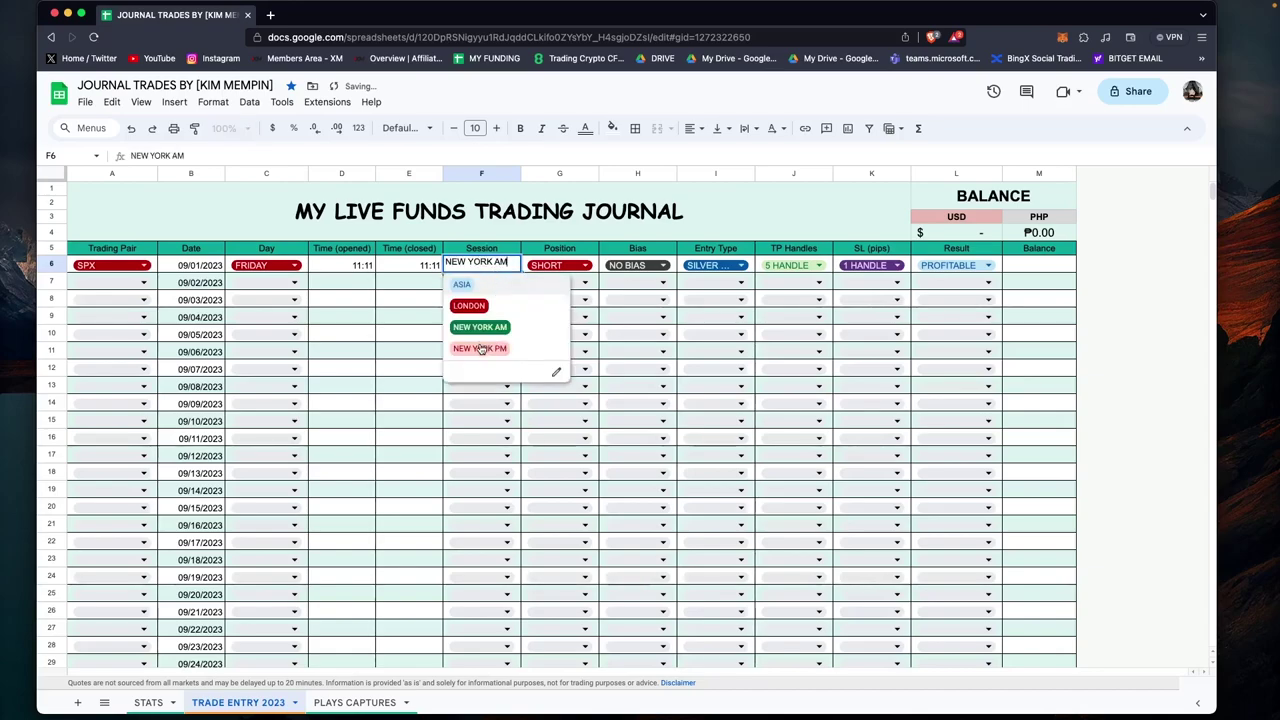
left_click(341, 299)
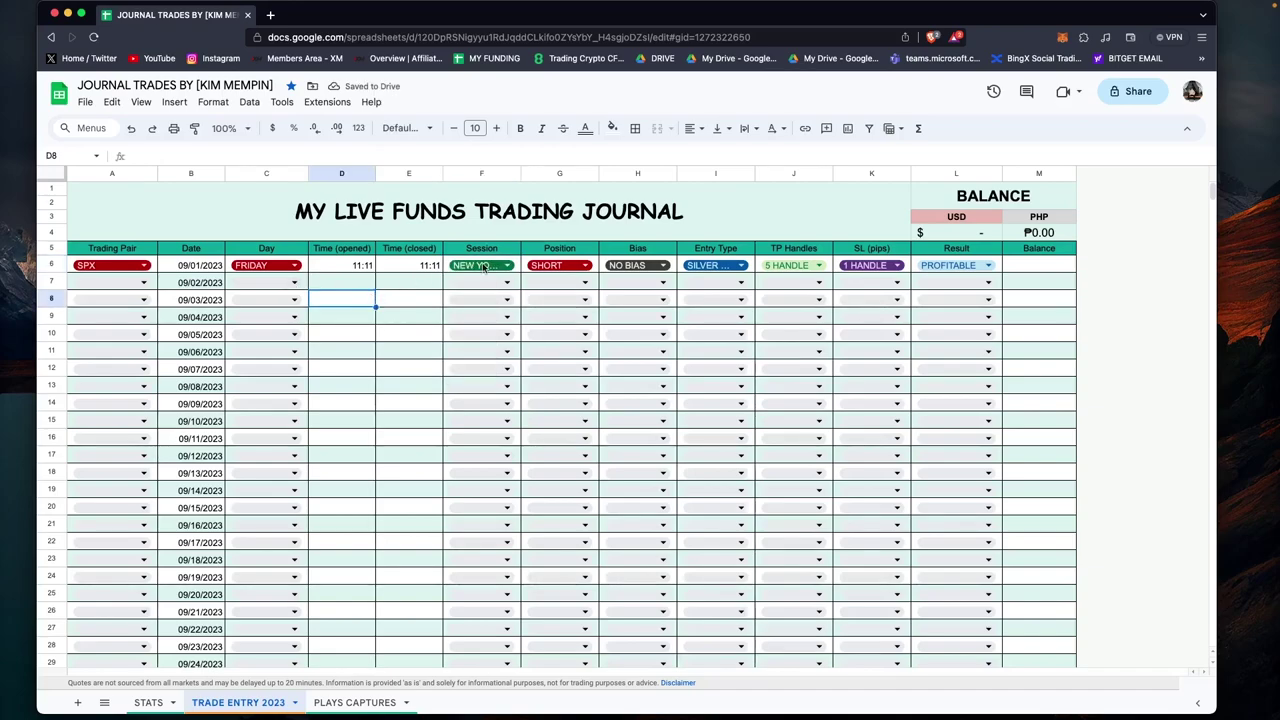
Set the first entry's Position to LONG.
left_click(549, 265)
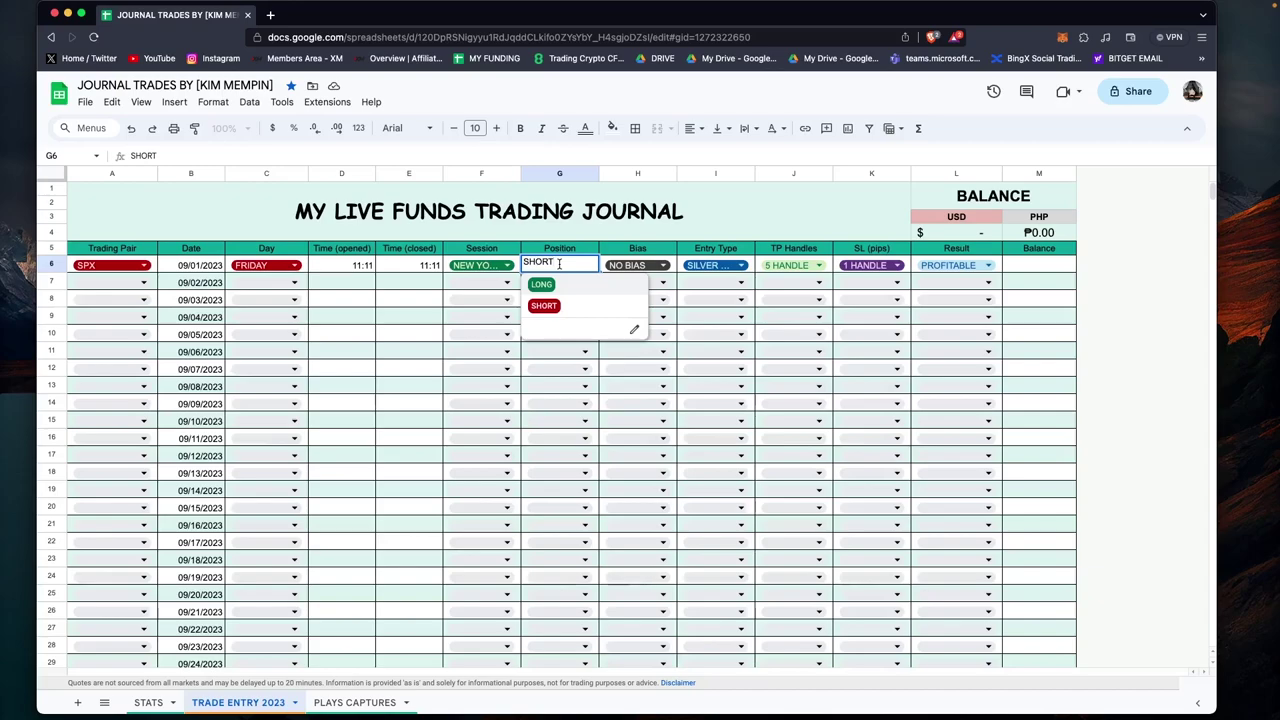
left_click(410, 299)
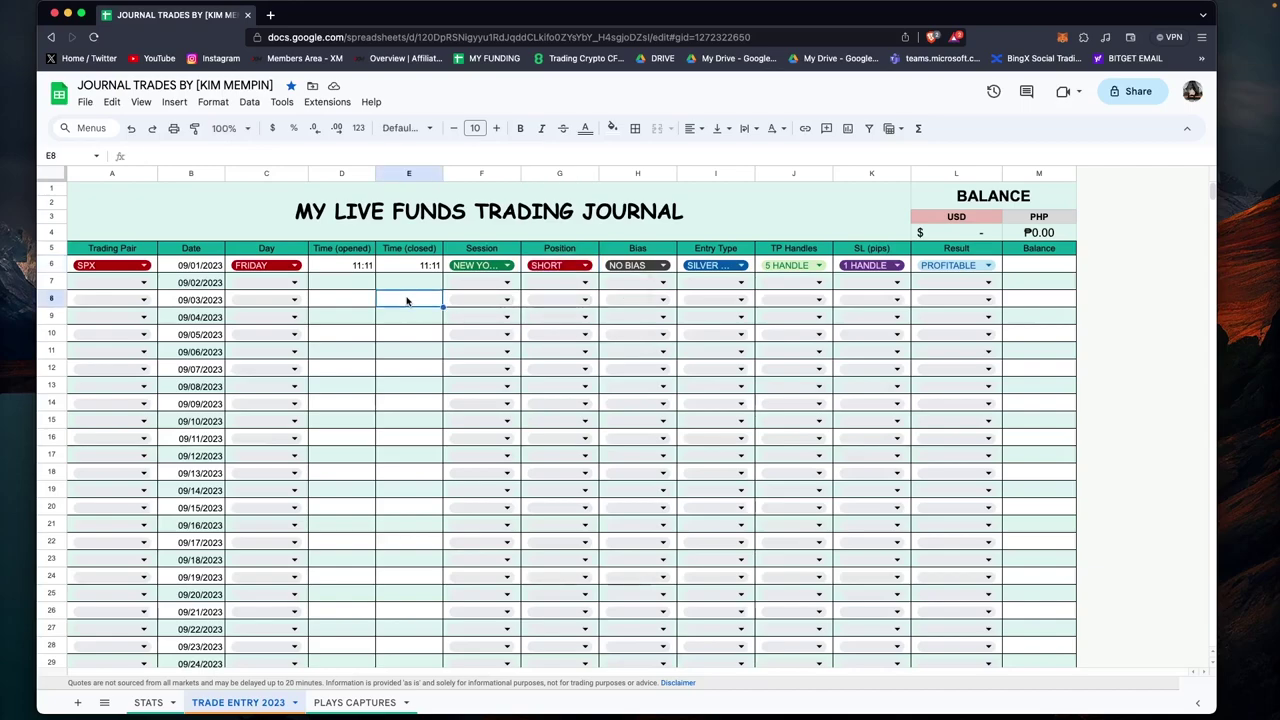
left_click(554, 271)
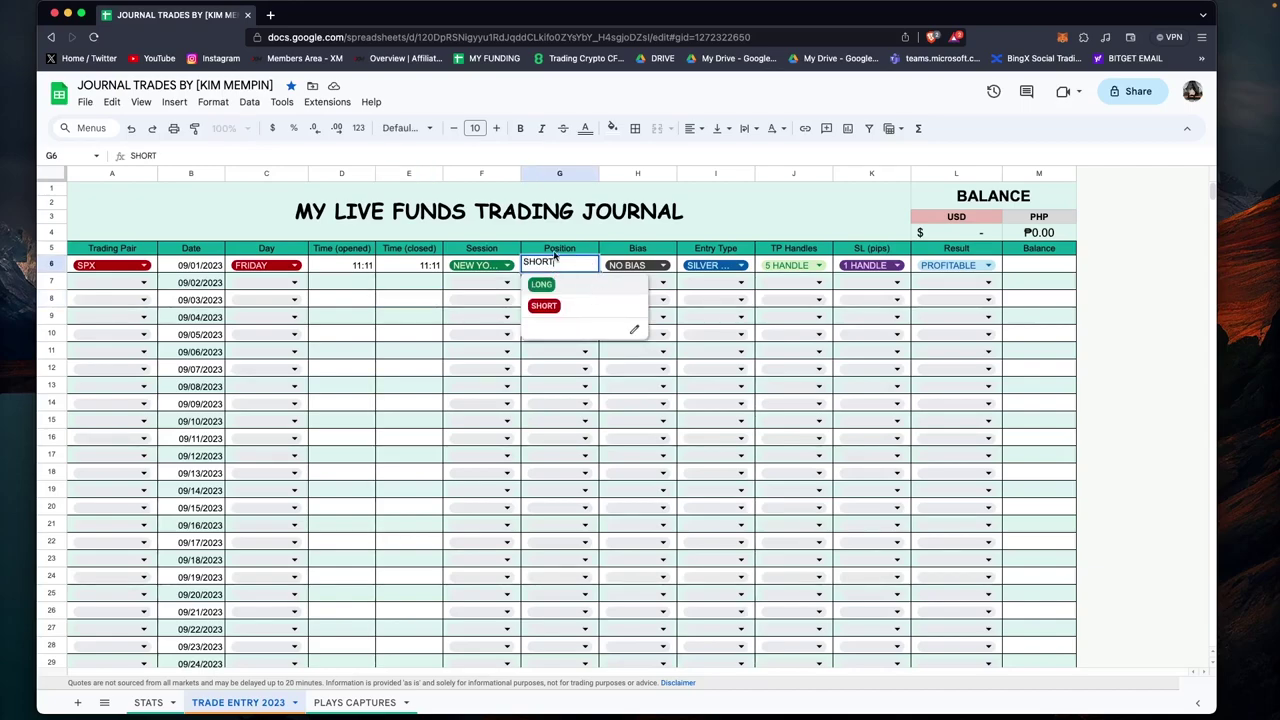
left_click(544, 285)
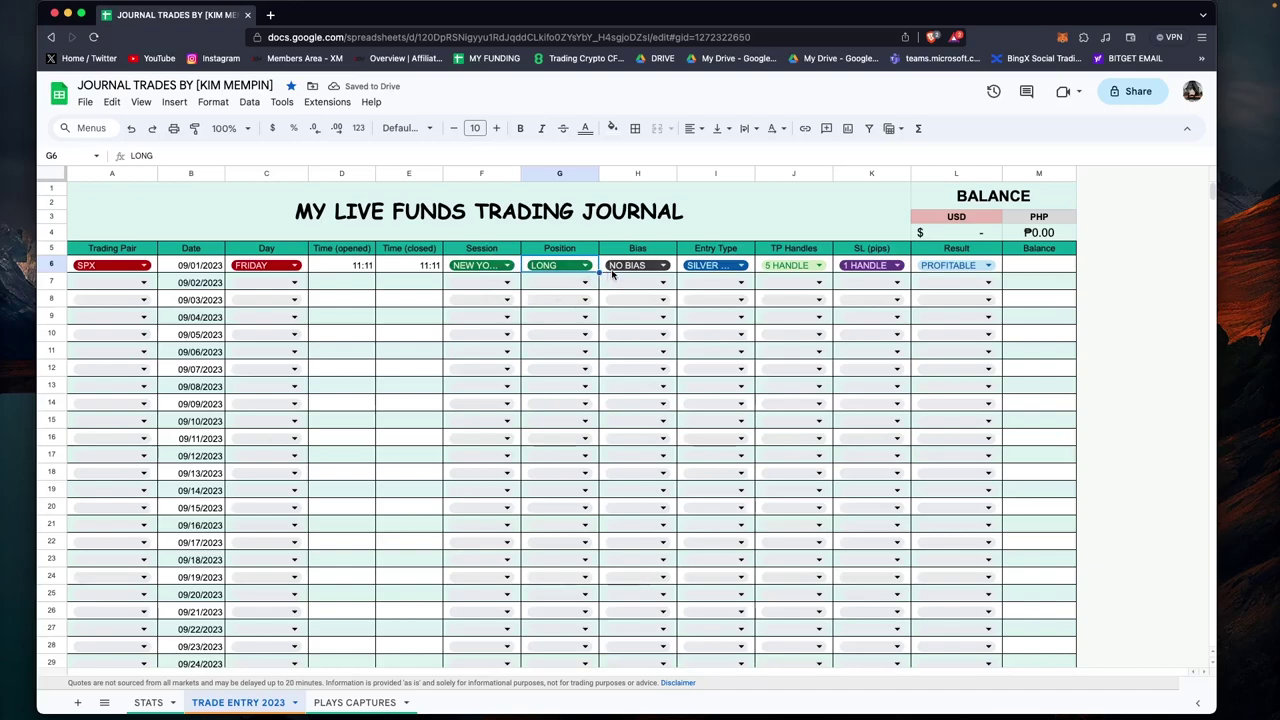
left_click(673, 235)
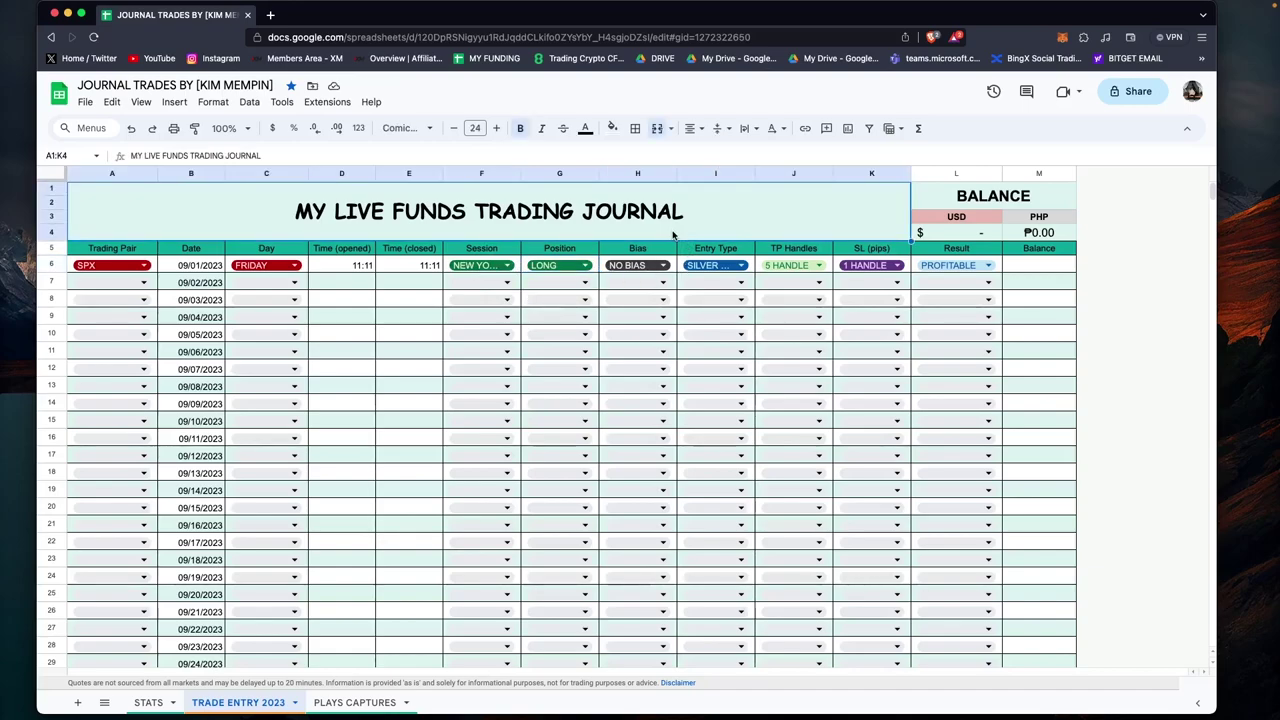
left_click(1152, 289)
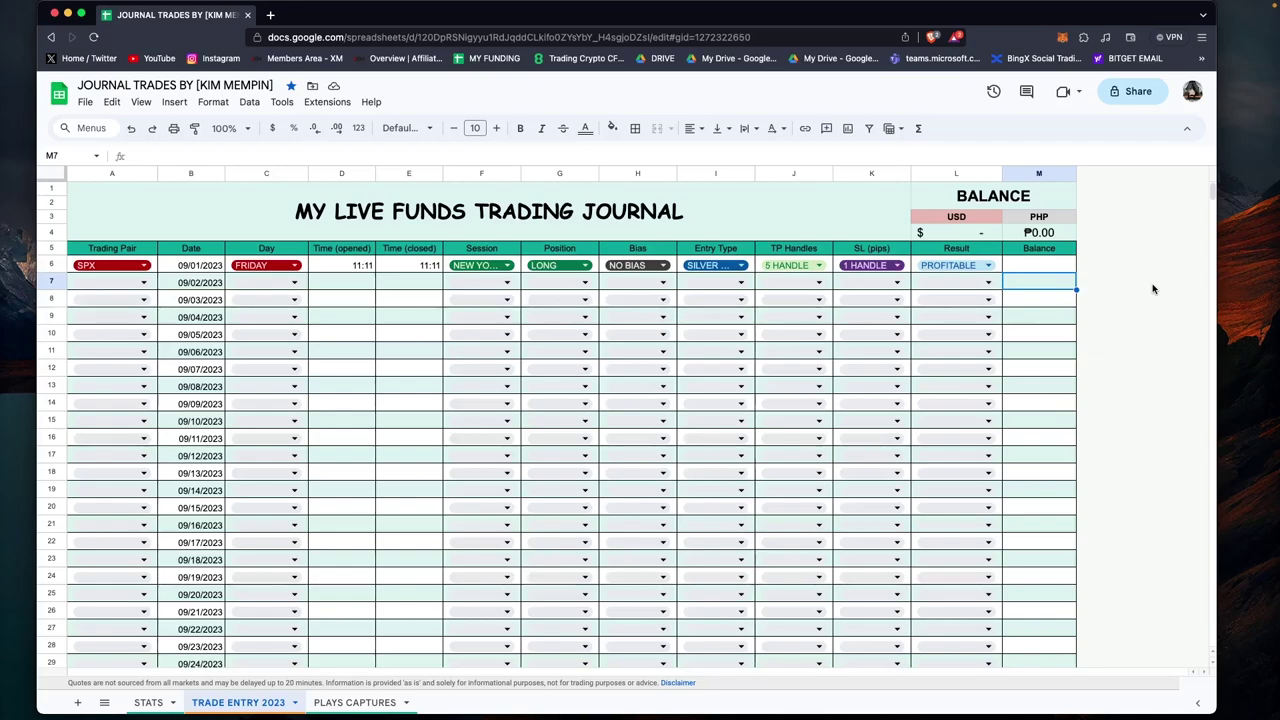
Review the first entry's Bias options and the items in its Entry Type dropdown rule.
left_click(633, 265)
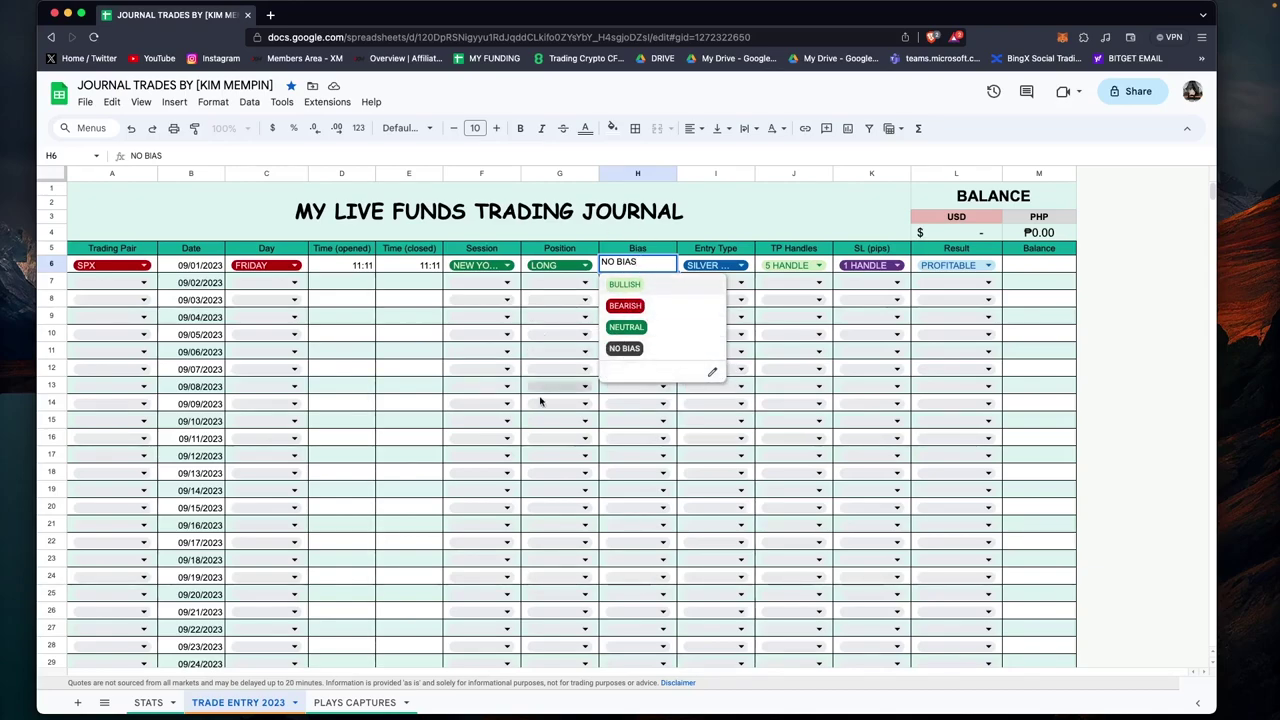
left_click(1065, 318)
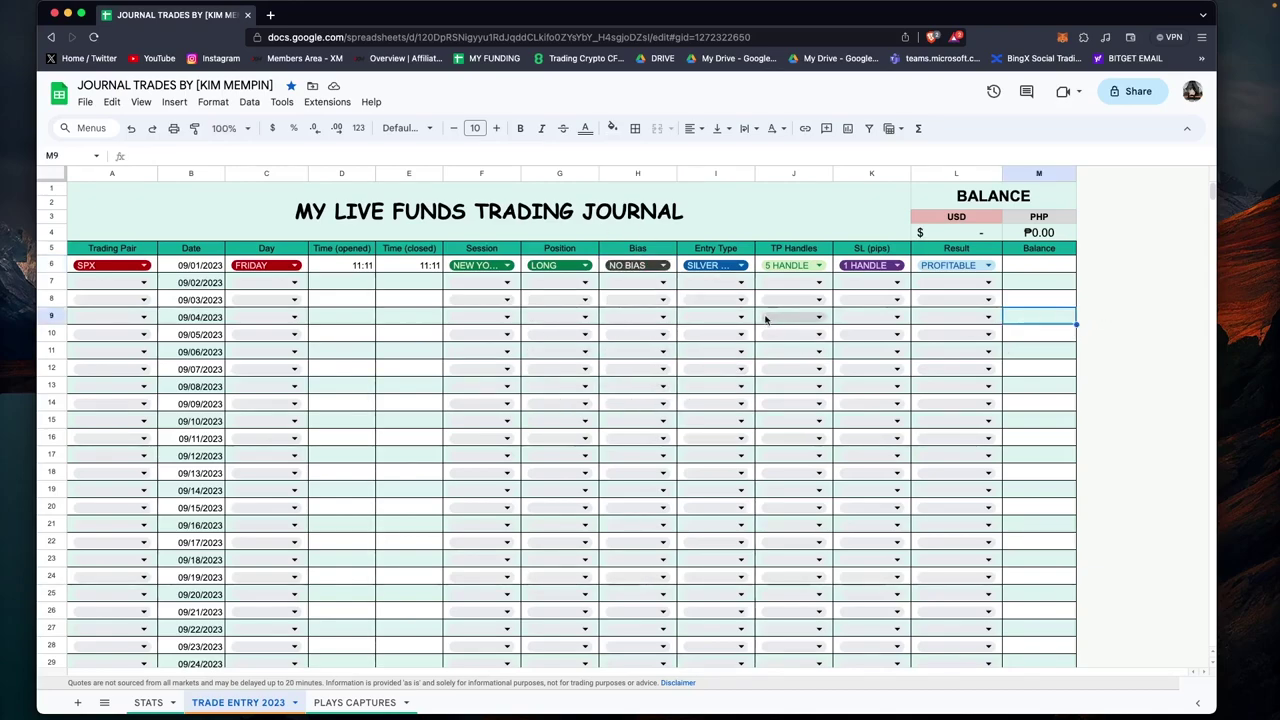
left_click(725, 266)
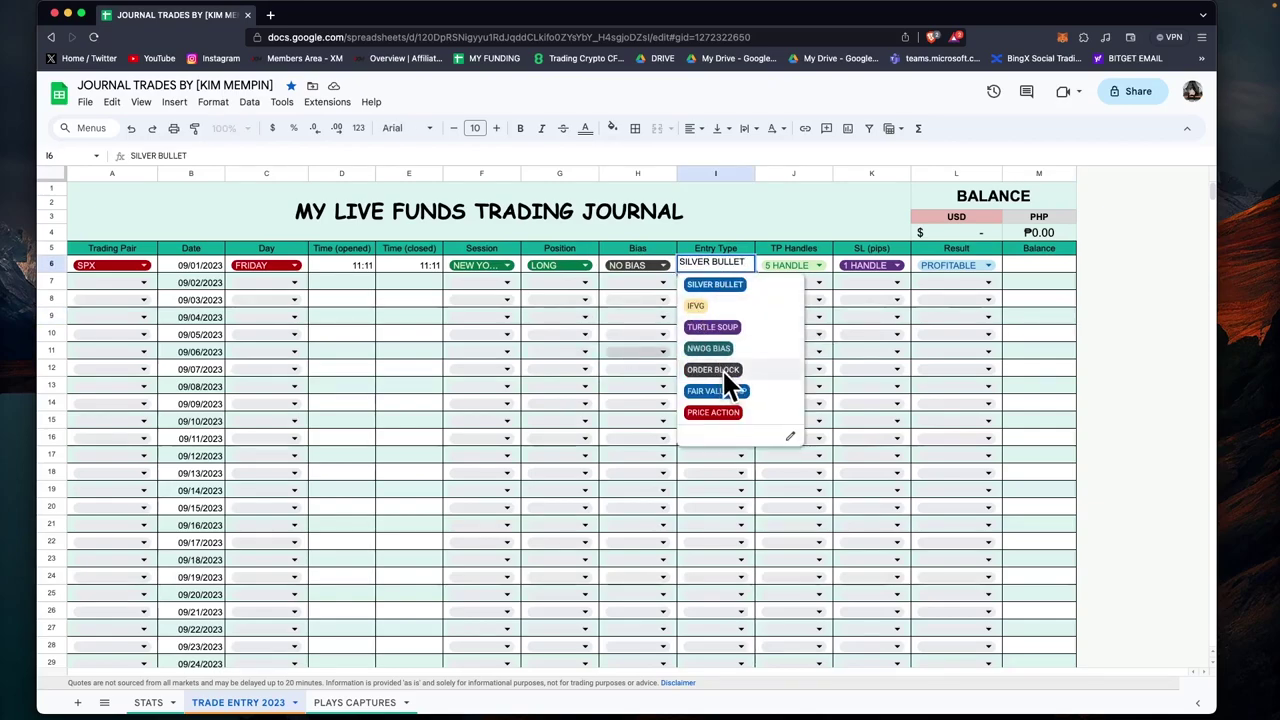
left_click(790, 440)
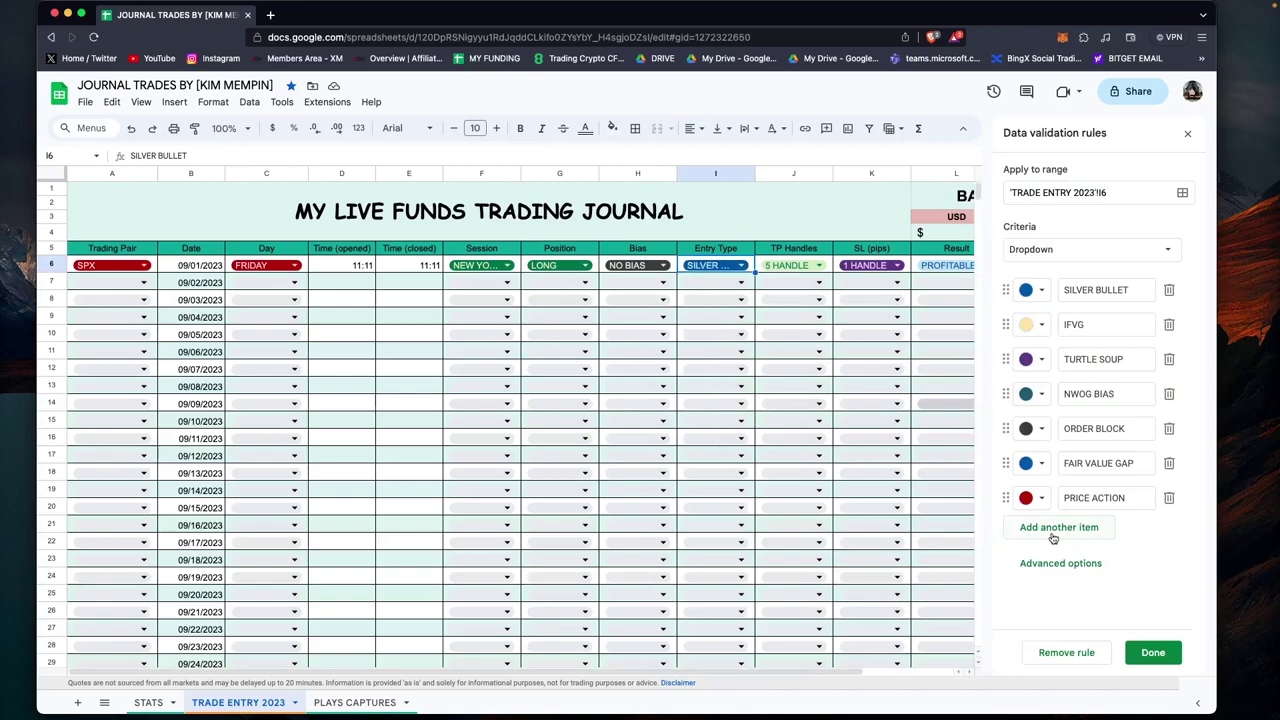
left_click(1153, 652)
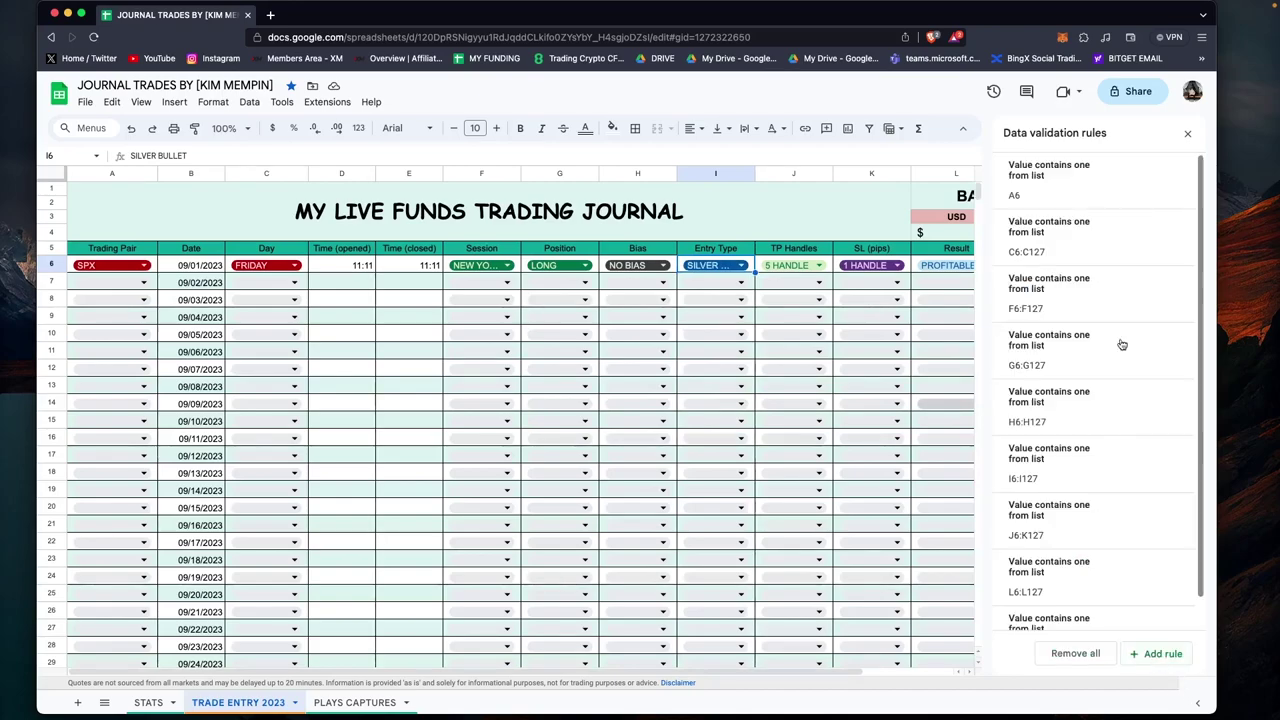
left_click(1188, 133)
left_click(808, 228)
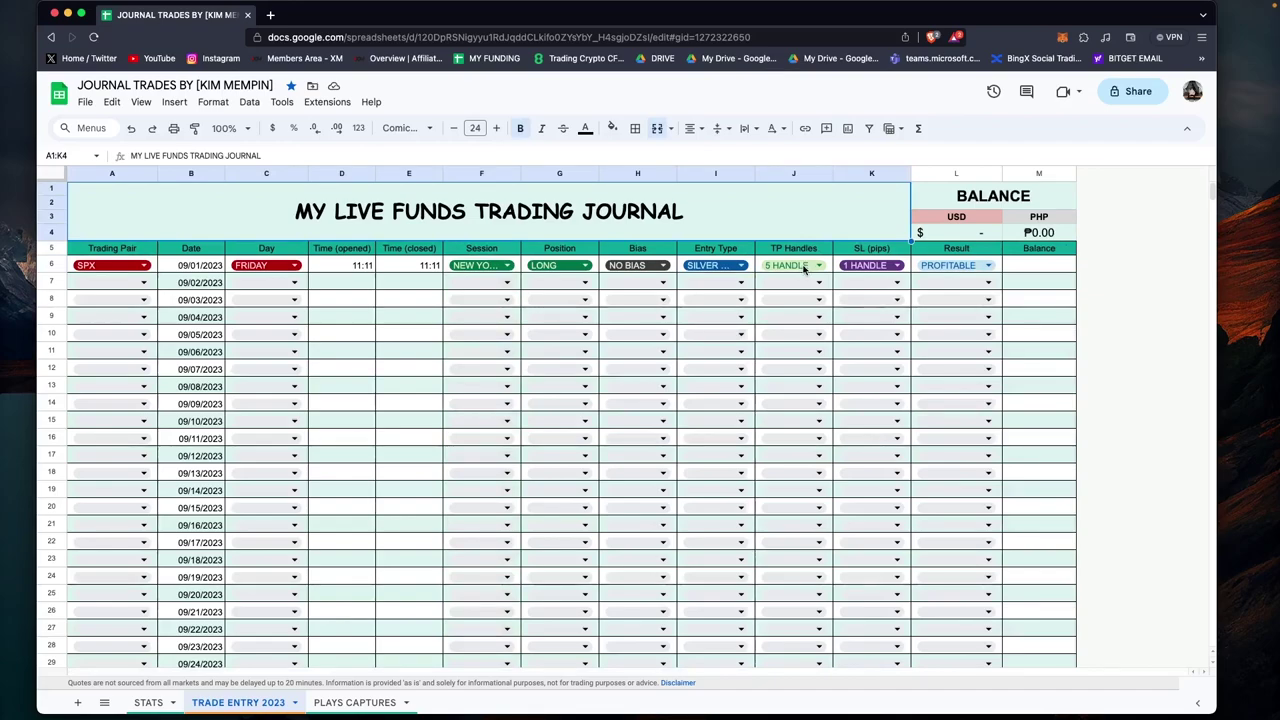
Set the first entry's TP Handles to 10 HANDLES.
left_click(804, 266)
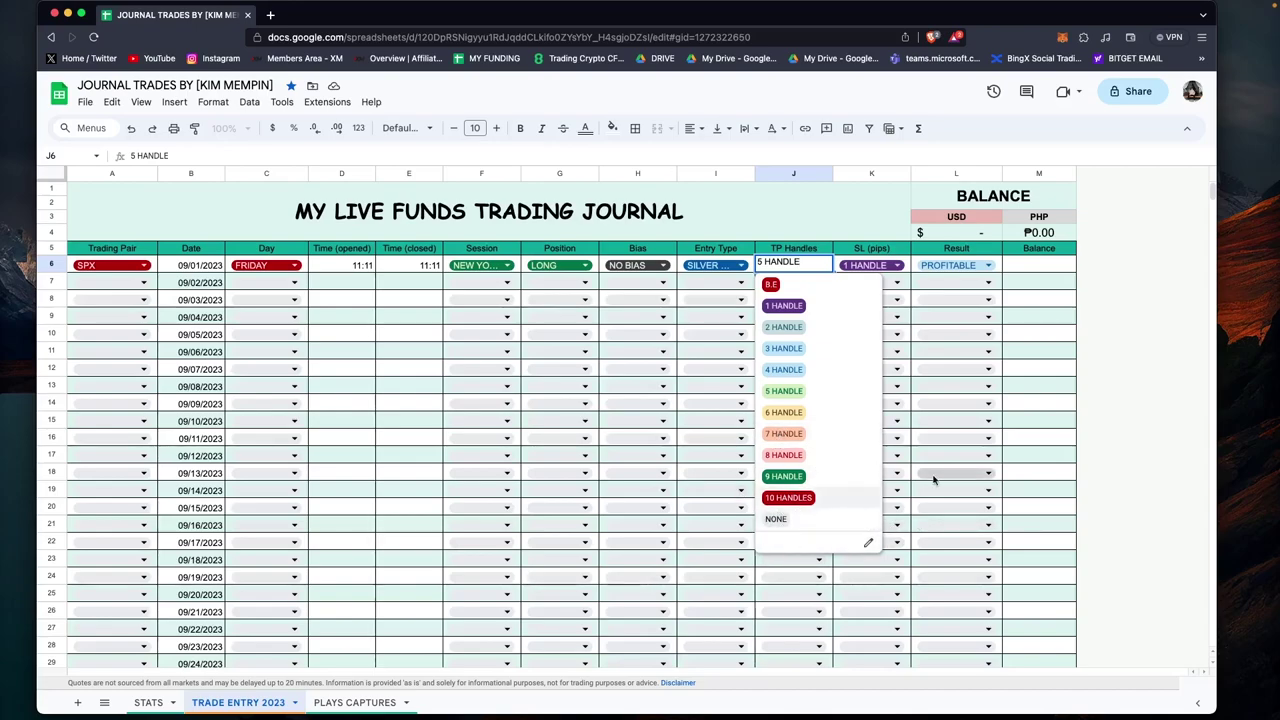
left_click(787, 391)
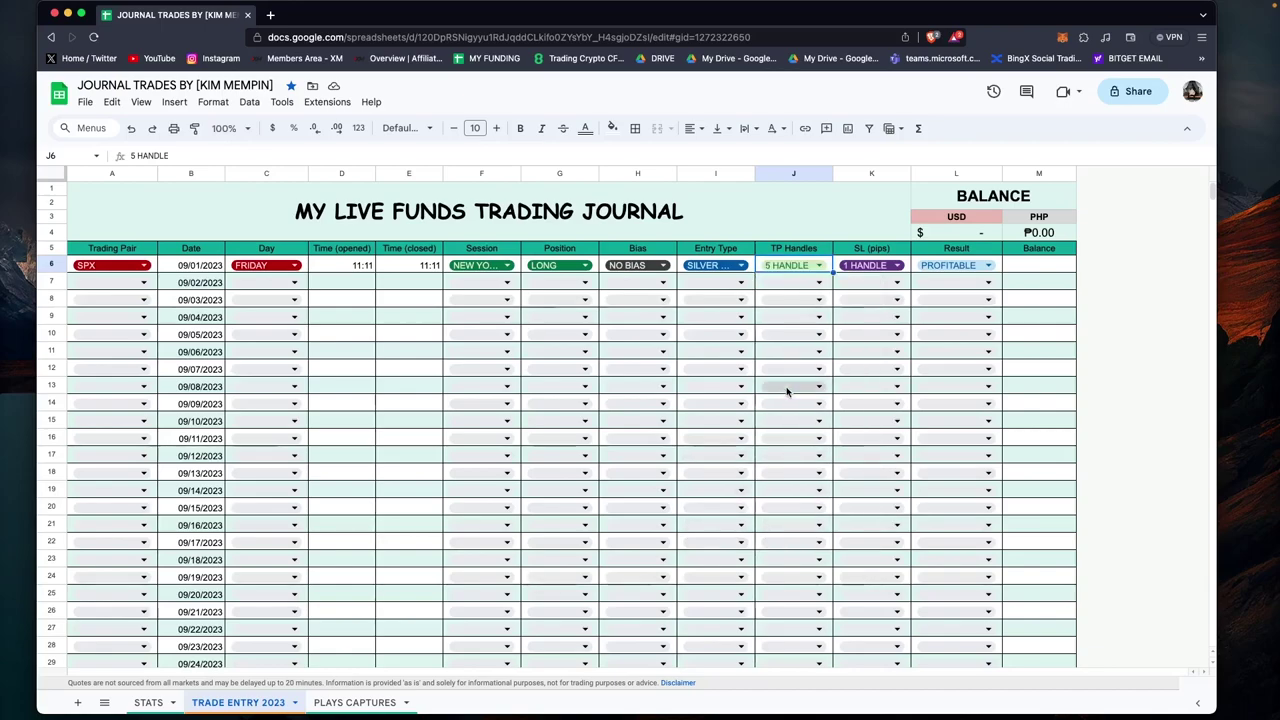
left_click(815, 267)
left_click(790, 497)
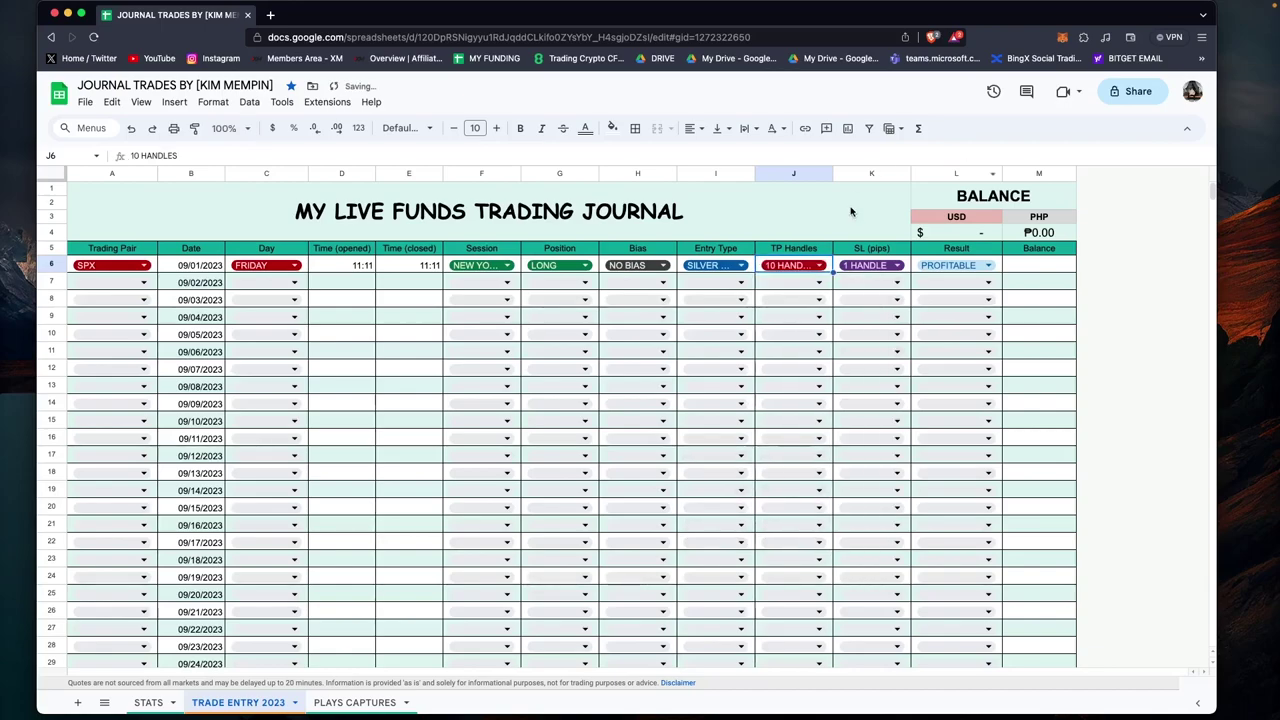
left_click(832, 214)
Set the first entry's SL (pips) to 5 HANDLE.
left_click(872, 268)
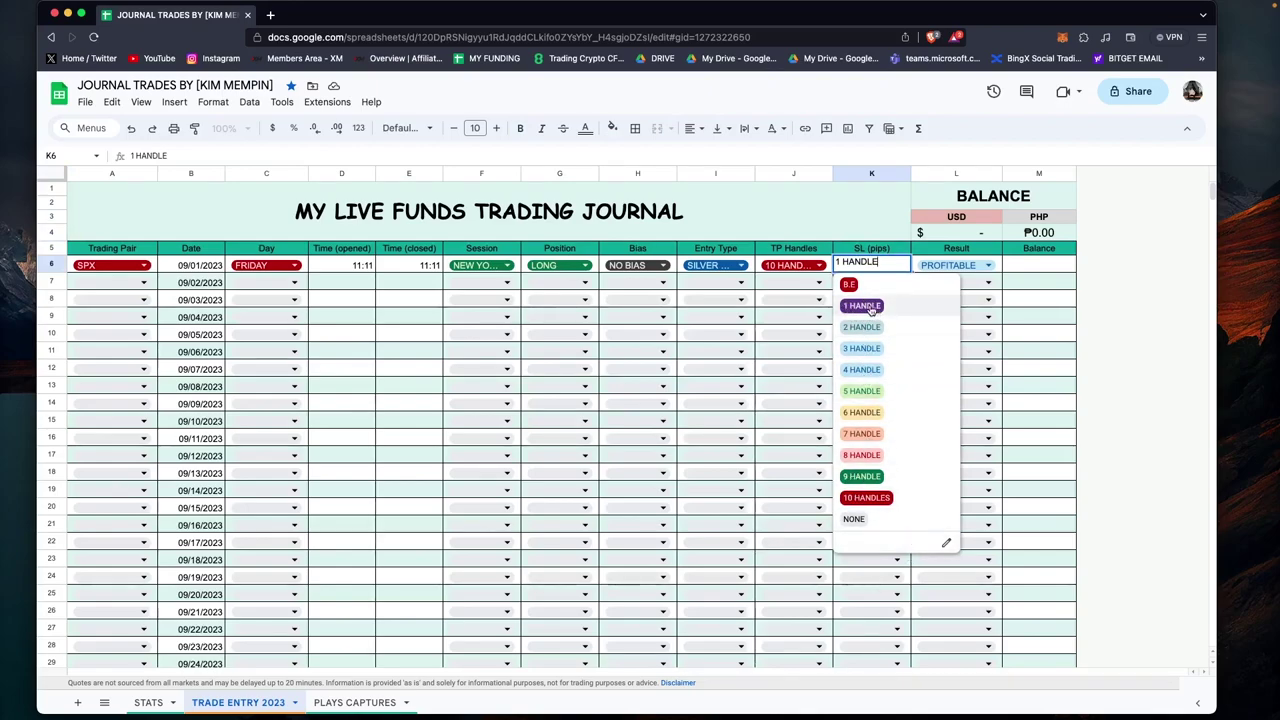
left_click(889, 393)
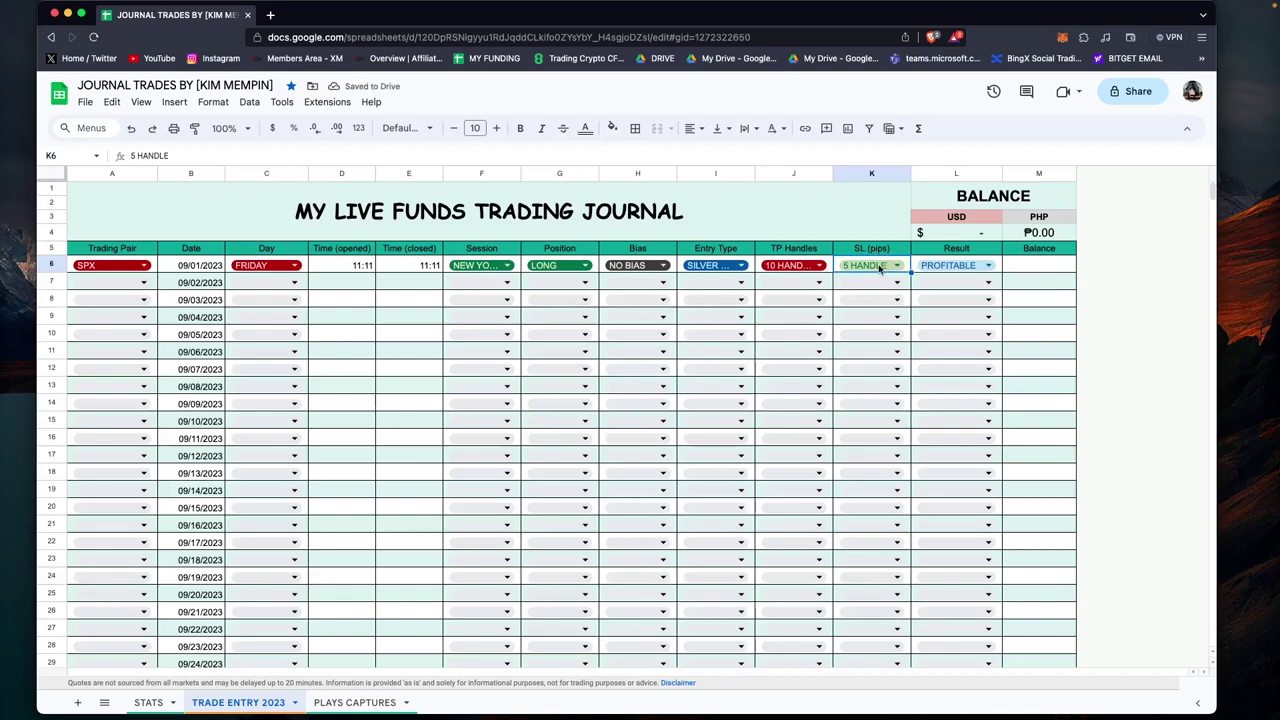
left_click(875, 264)
left_click(1040, 316)
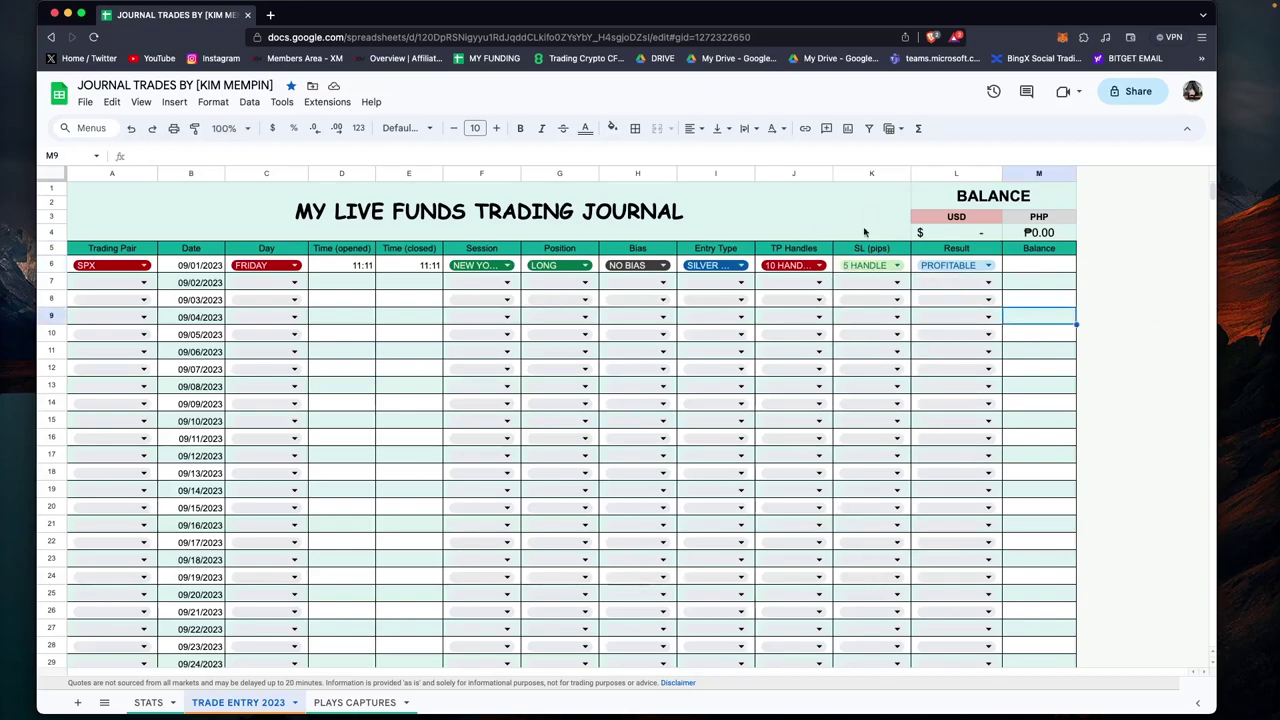
Choose PROFITABLE as the first entry's Result and enter 10 as its Balance.
left_click(968, 268)
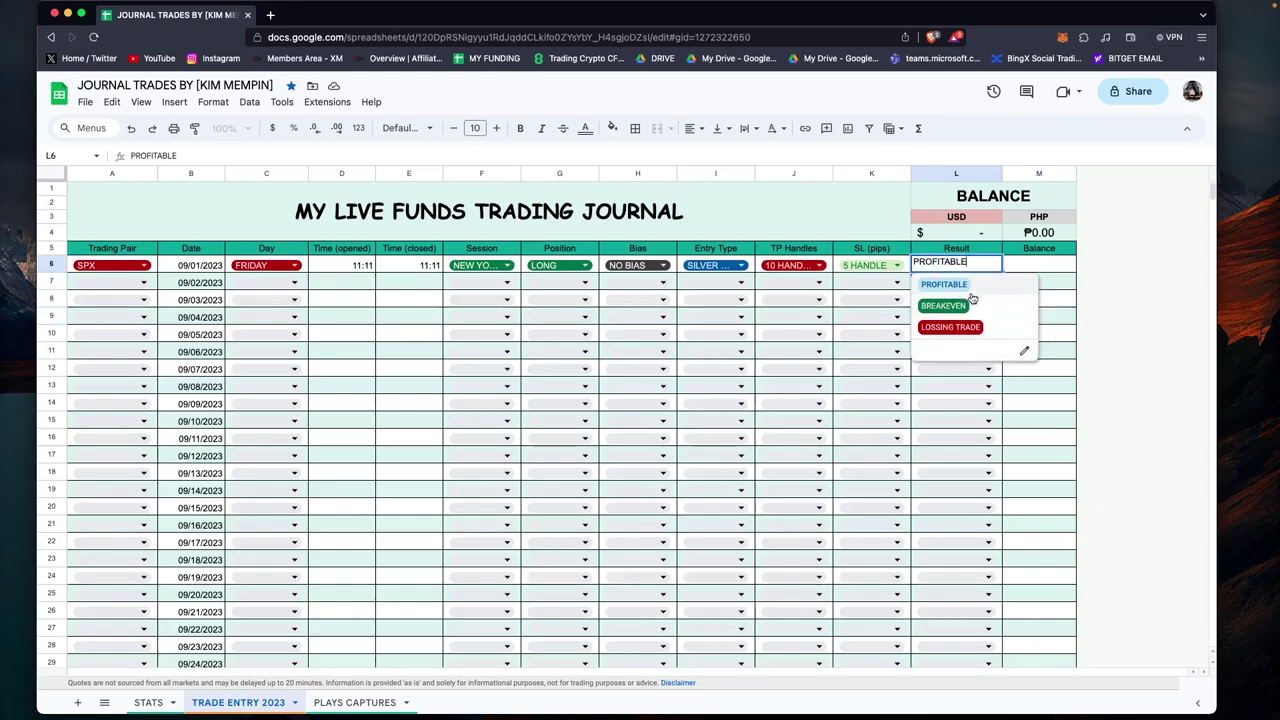
left_click(962, 285)
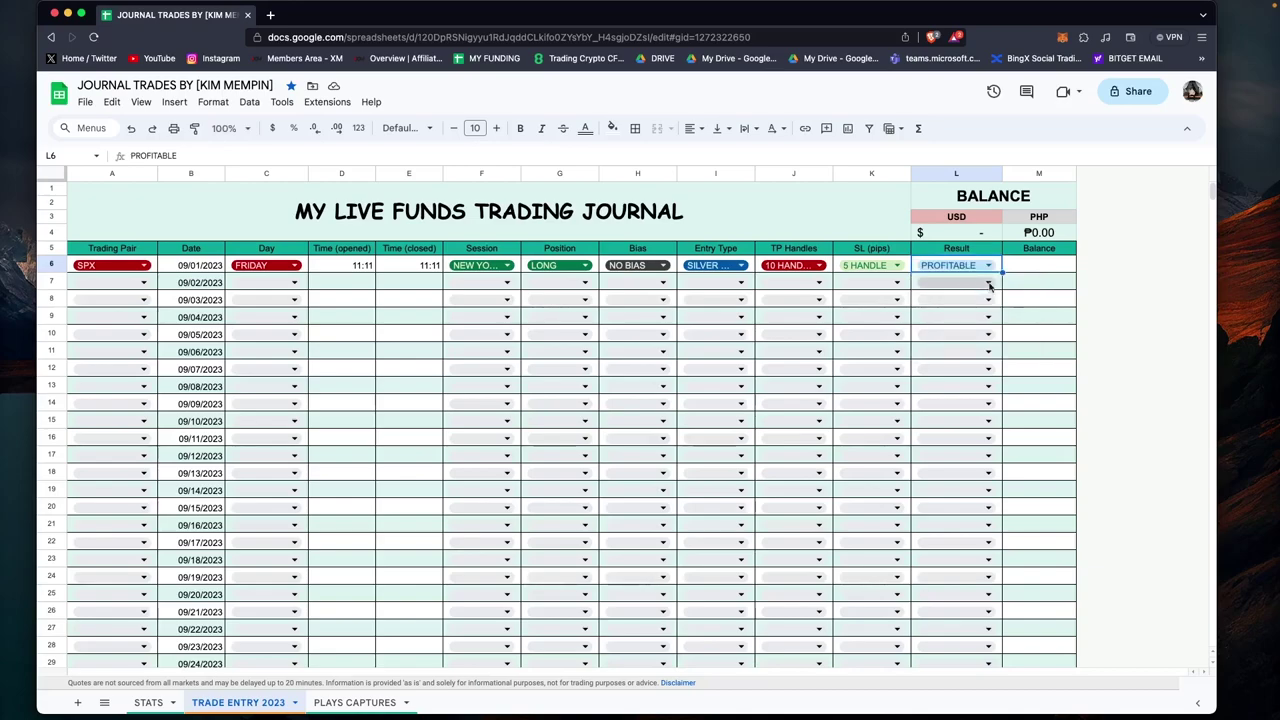
key("Tab")
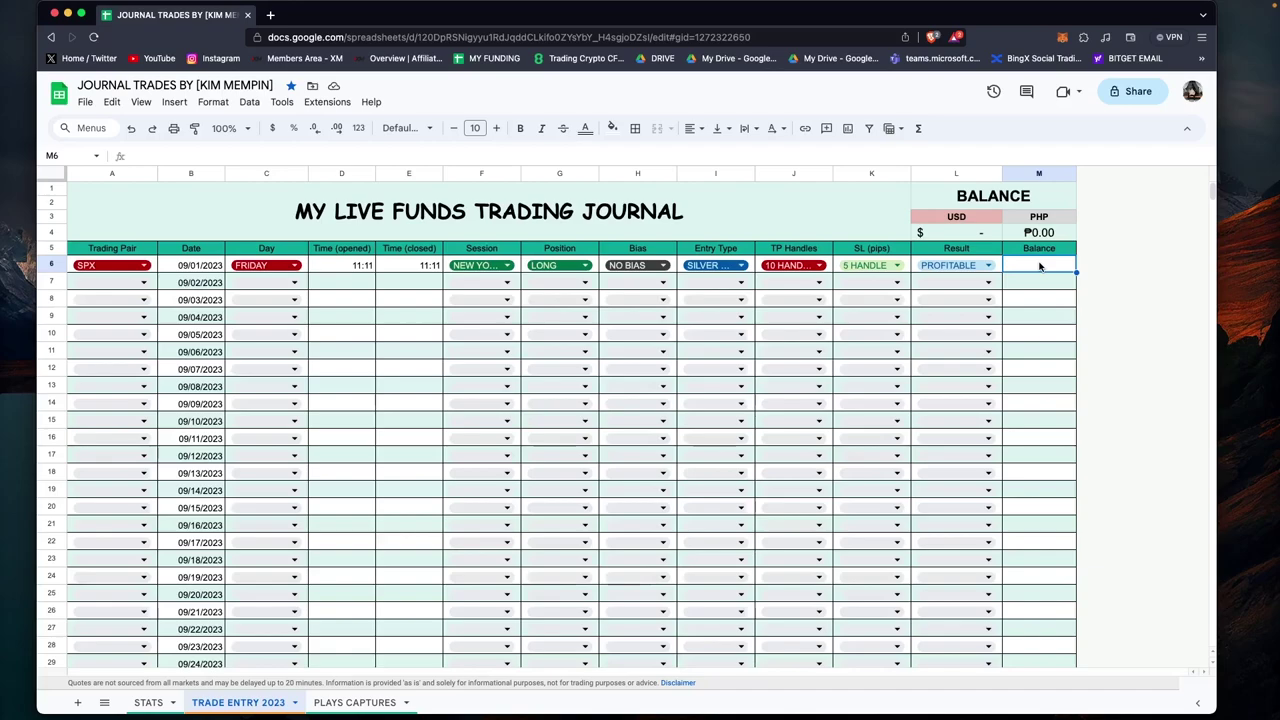
key("Return")
key("BackSpace")
key("BackSpace")
key("BackSpace")
type("10")
key("Return")
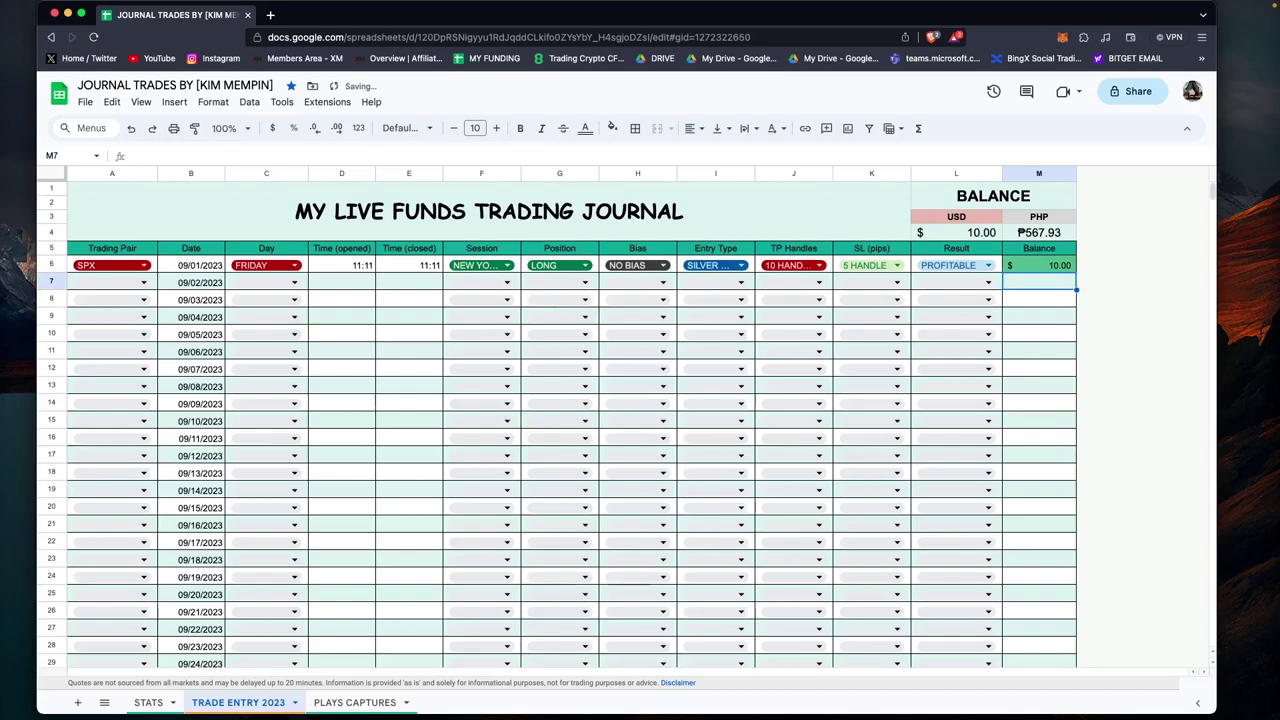
Search the web for "usd to php" in a new browser tab and return to the journal.
left_click(270, 14)
type("usd")
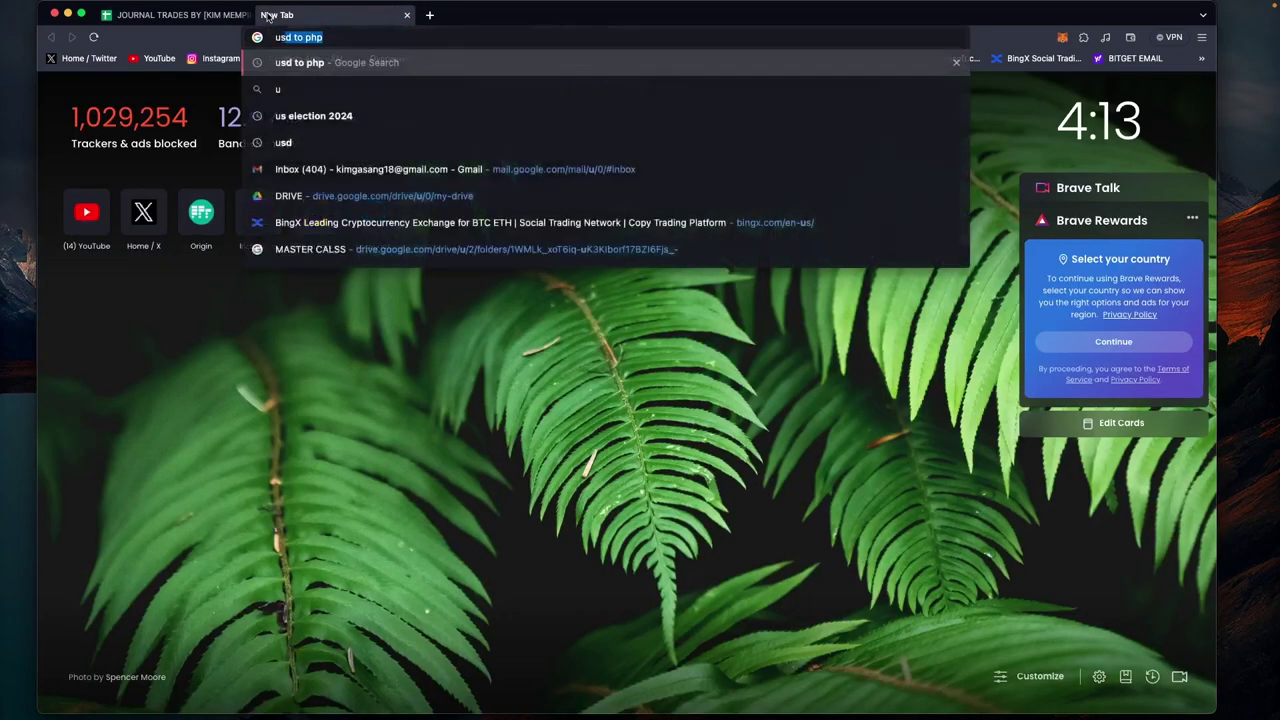
key("Return")
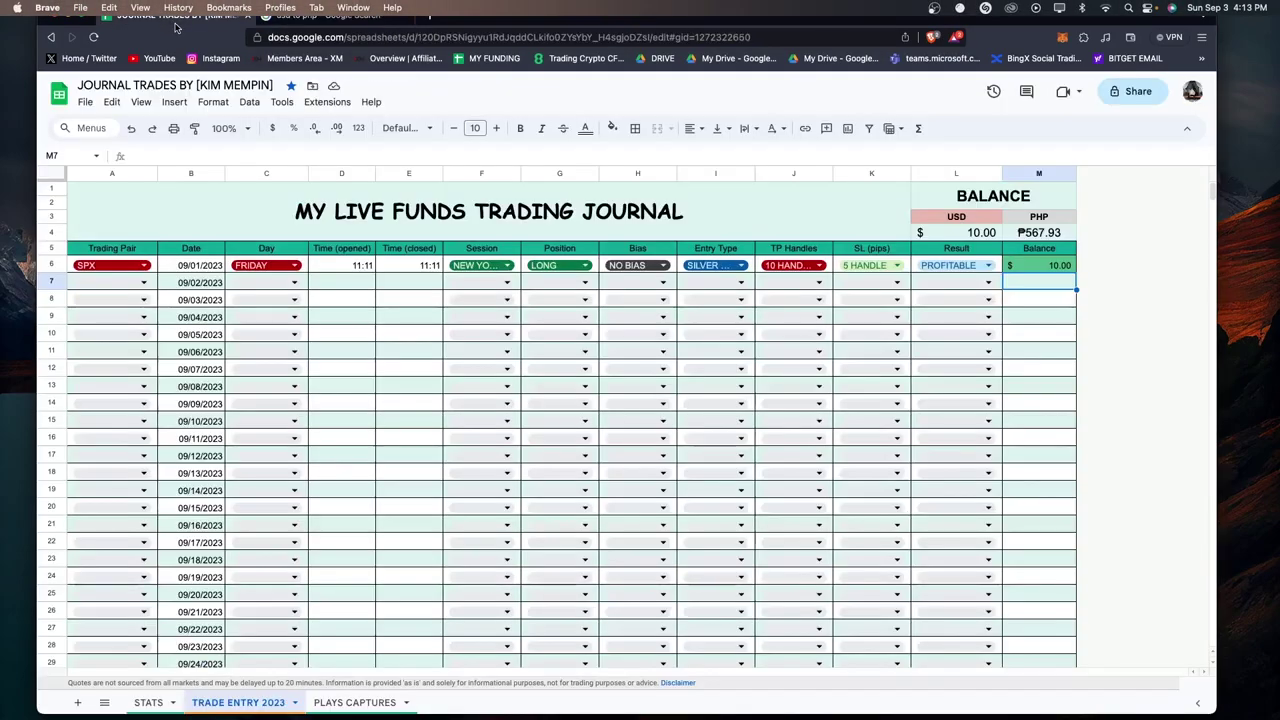
left_click(175, 14)
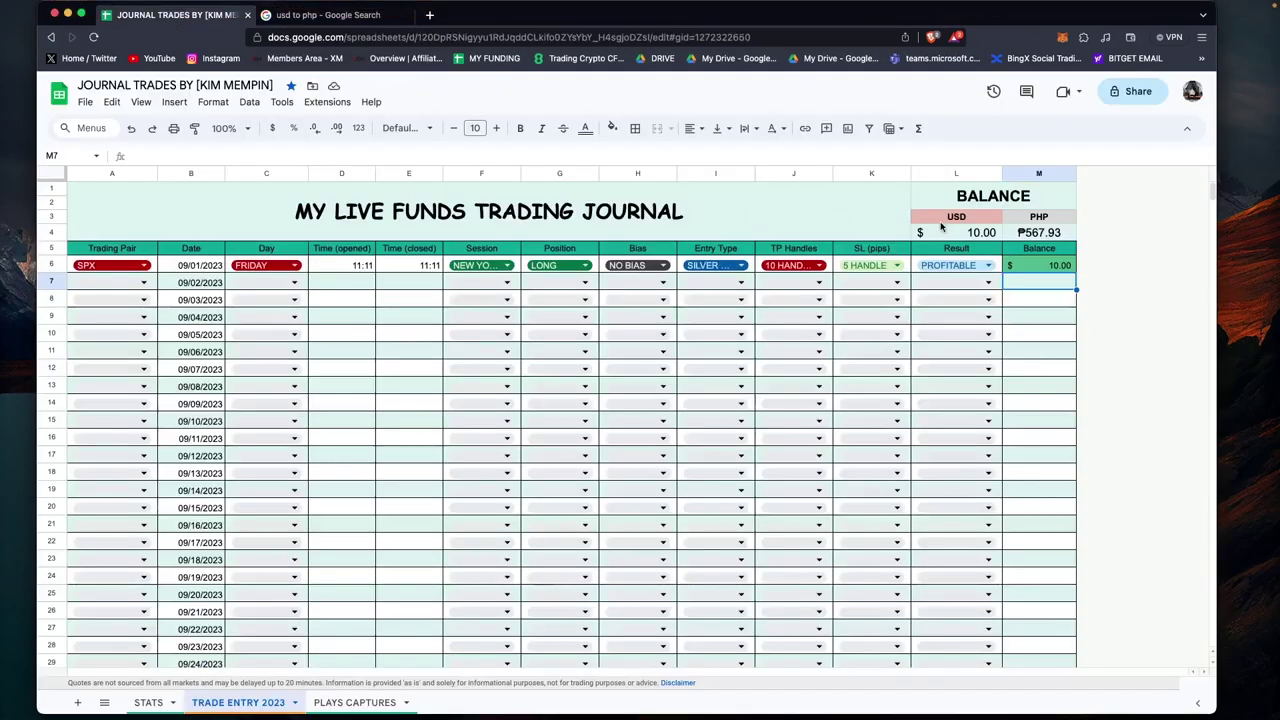
left_click(1014, 261)
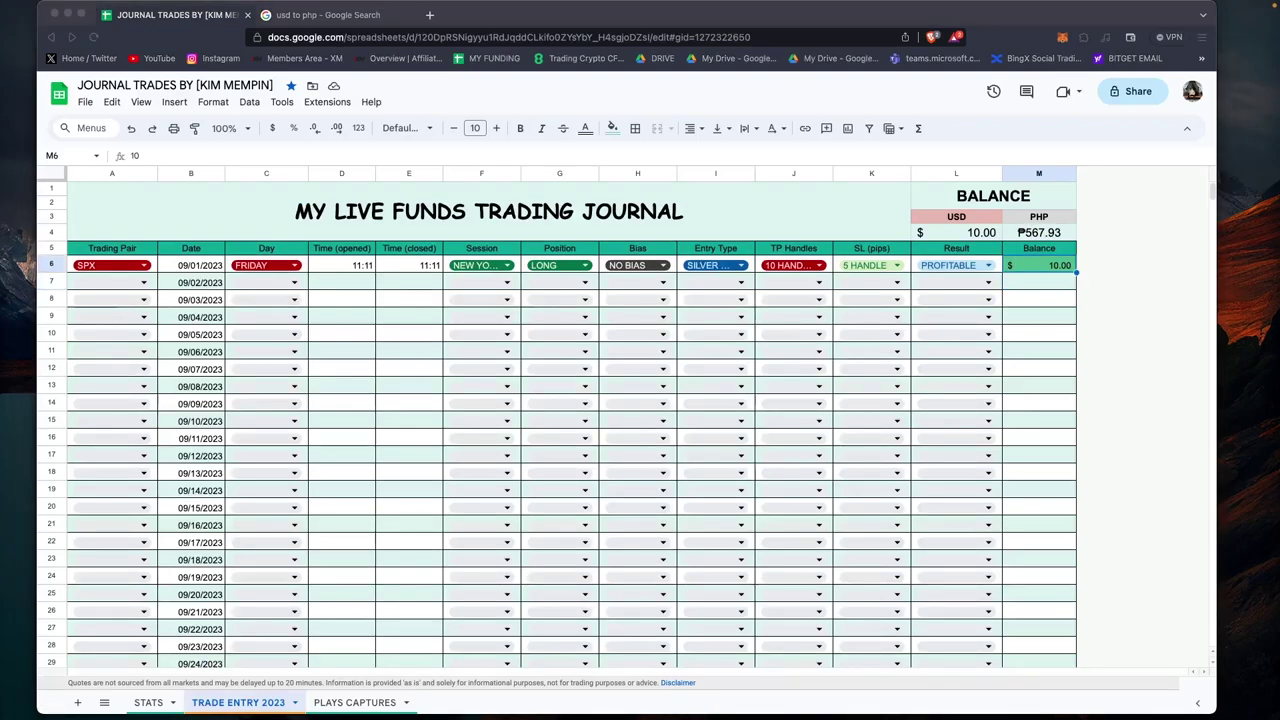
left_click(1091, 261)
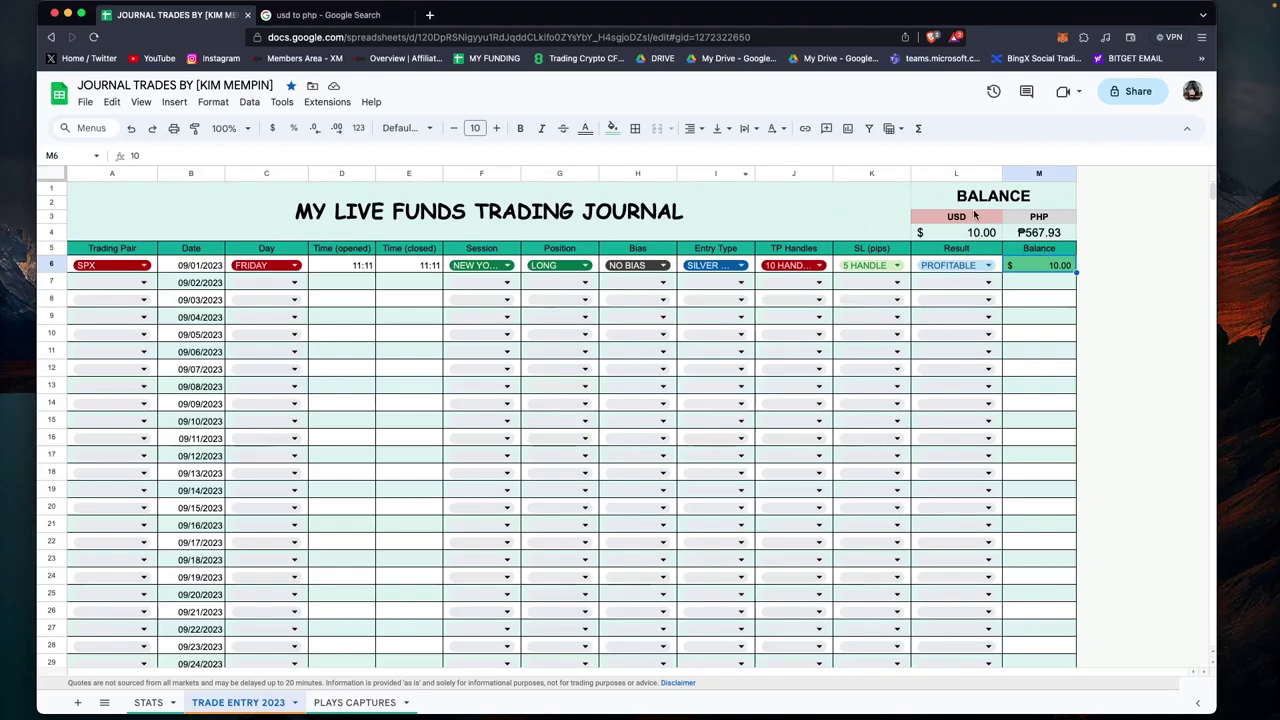
left_click(1050, 283)
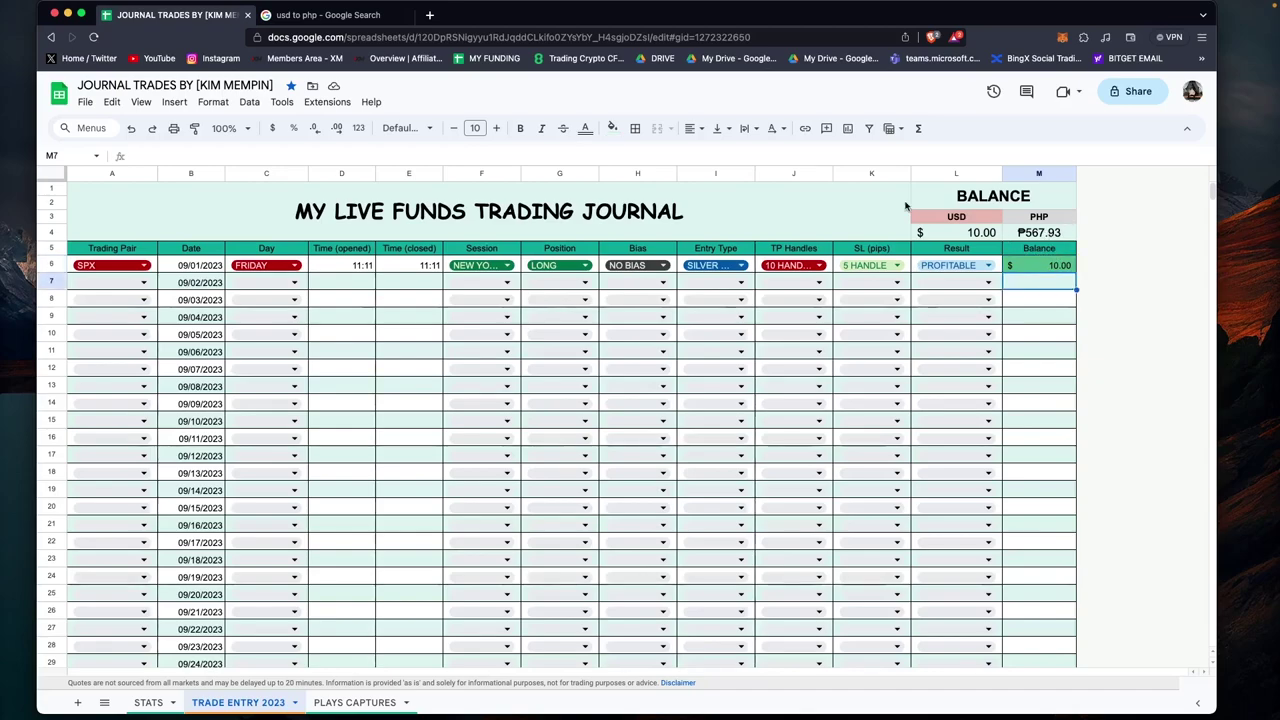
Convert 10 United States Dollars to Philippine pesos in the web converter and compare the result with the journal's PHP balance.
left_click(343, 20)
left_click_drag(231, 340, 155, 338)
type("10")
left_click(917, 396)
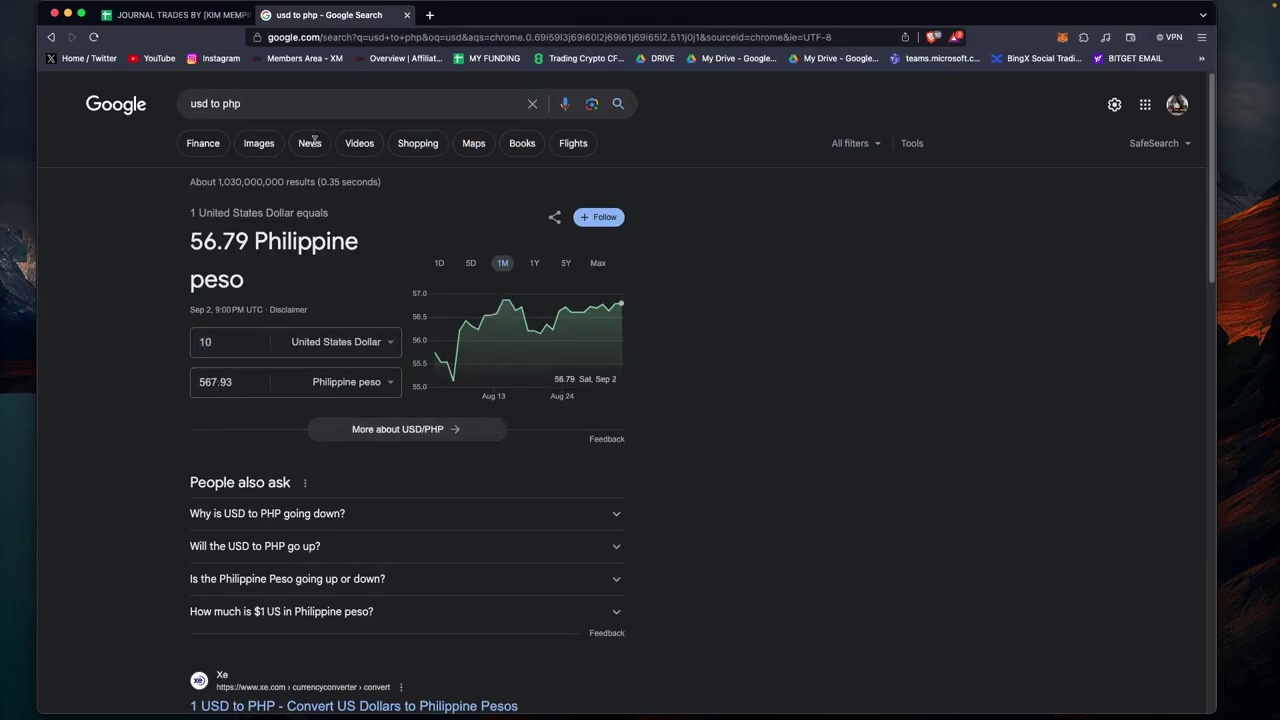
left_click(175, 15)
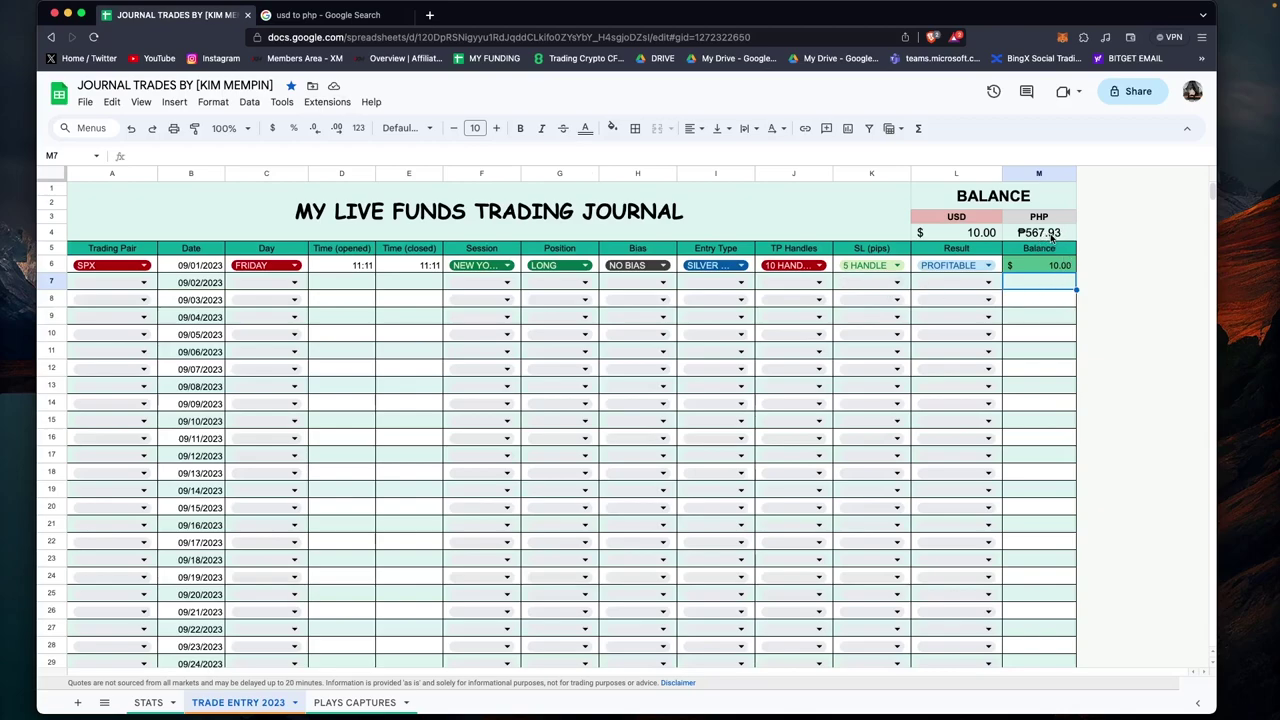
key("Up")
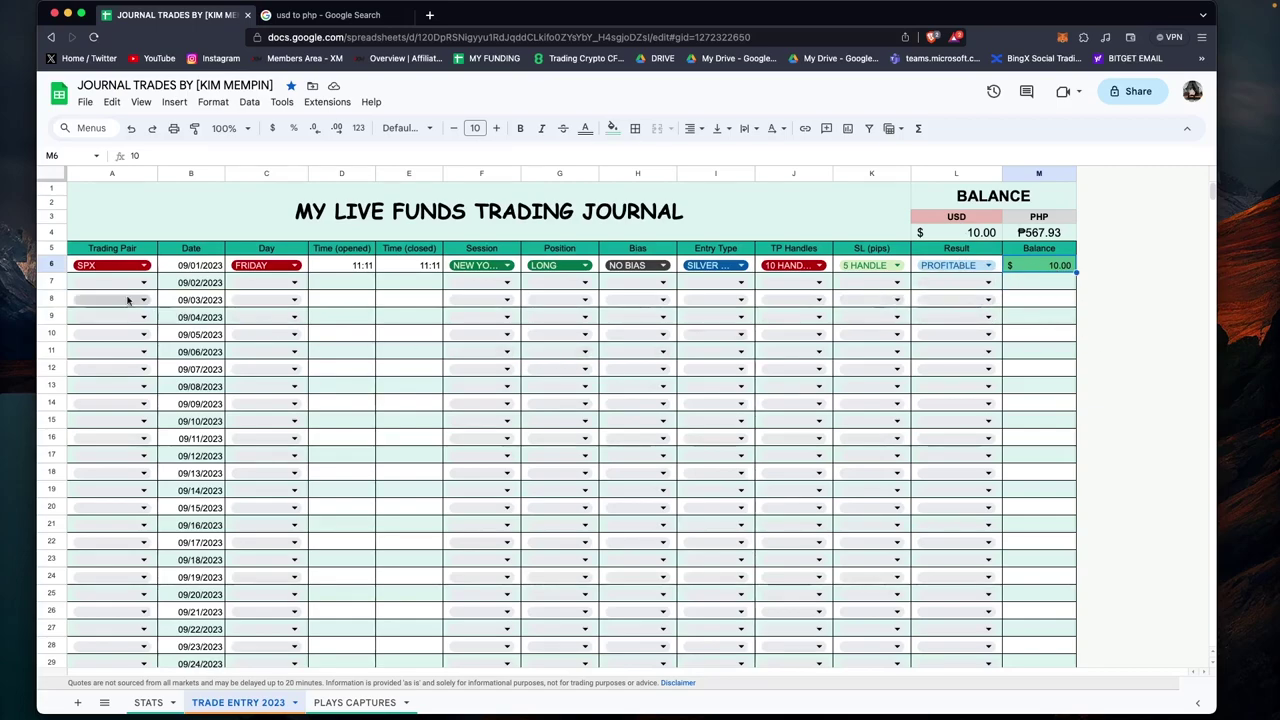
Check the weekdays of the journal's early September 2023 dates in the Calendar app's year view.
left_click(199, 281)
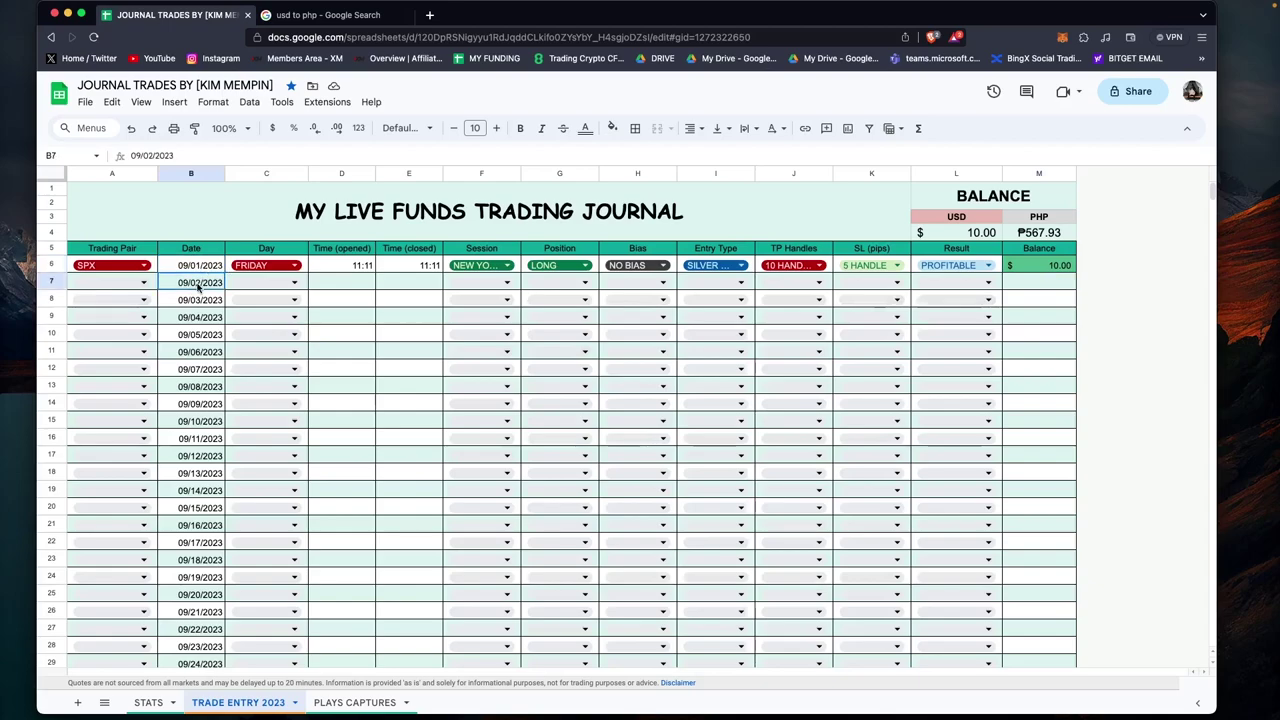
left_click(200, 266)
left_click(199, 286)
left_click(198, 301)
left_click(196, 318)
left_click(196, 336)
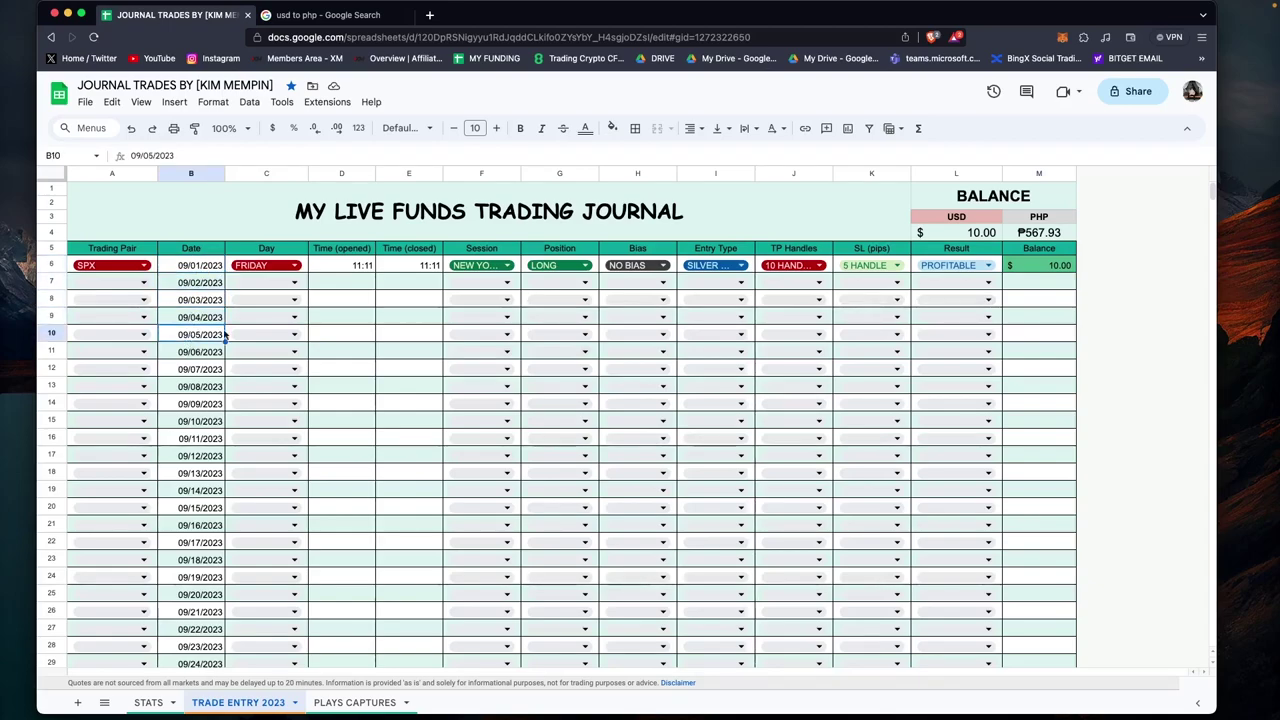
mouse_move(826, 5)
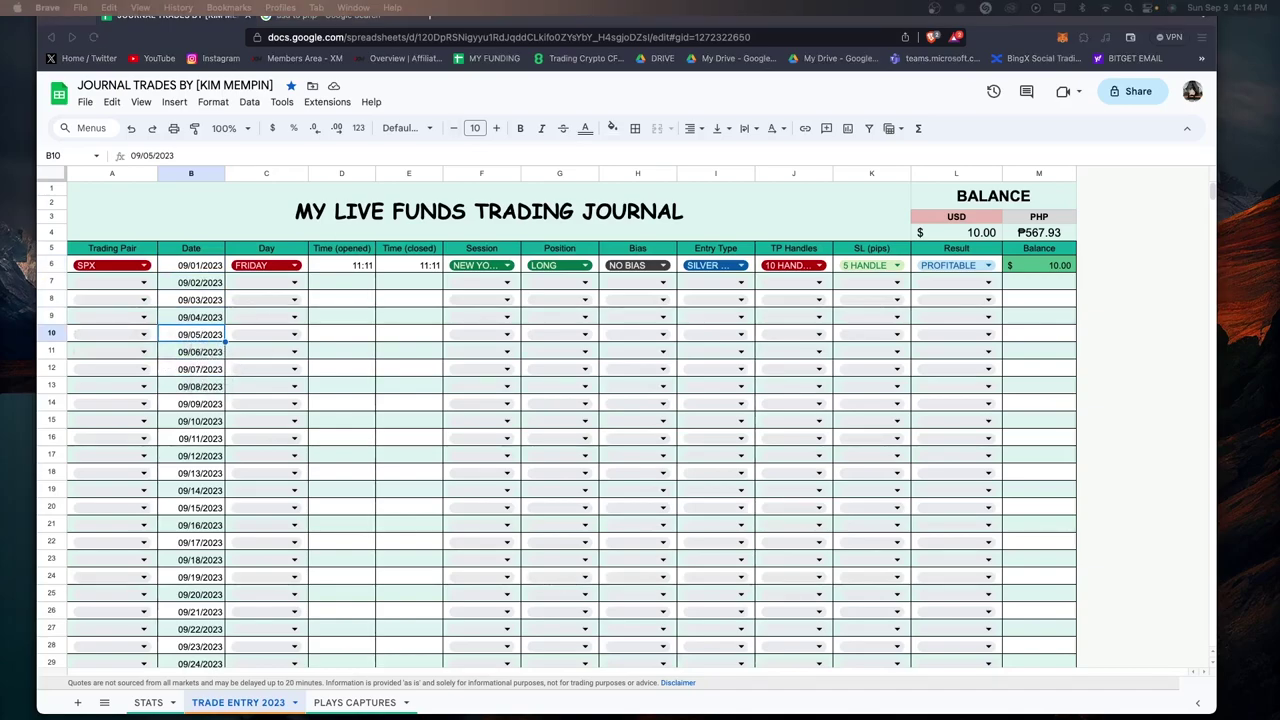
mouse_move(545, 714)
left_click(405, 712)
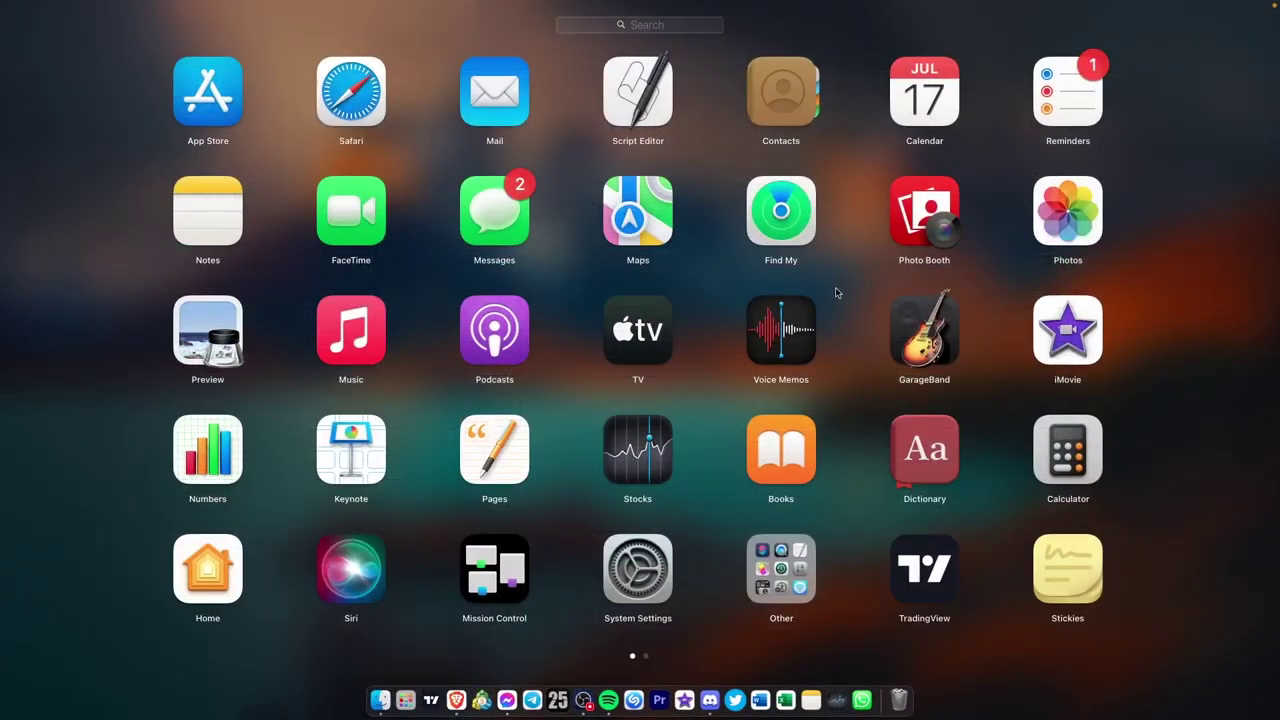
left_click(950, 75)
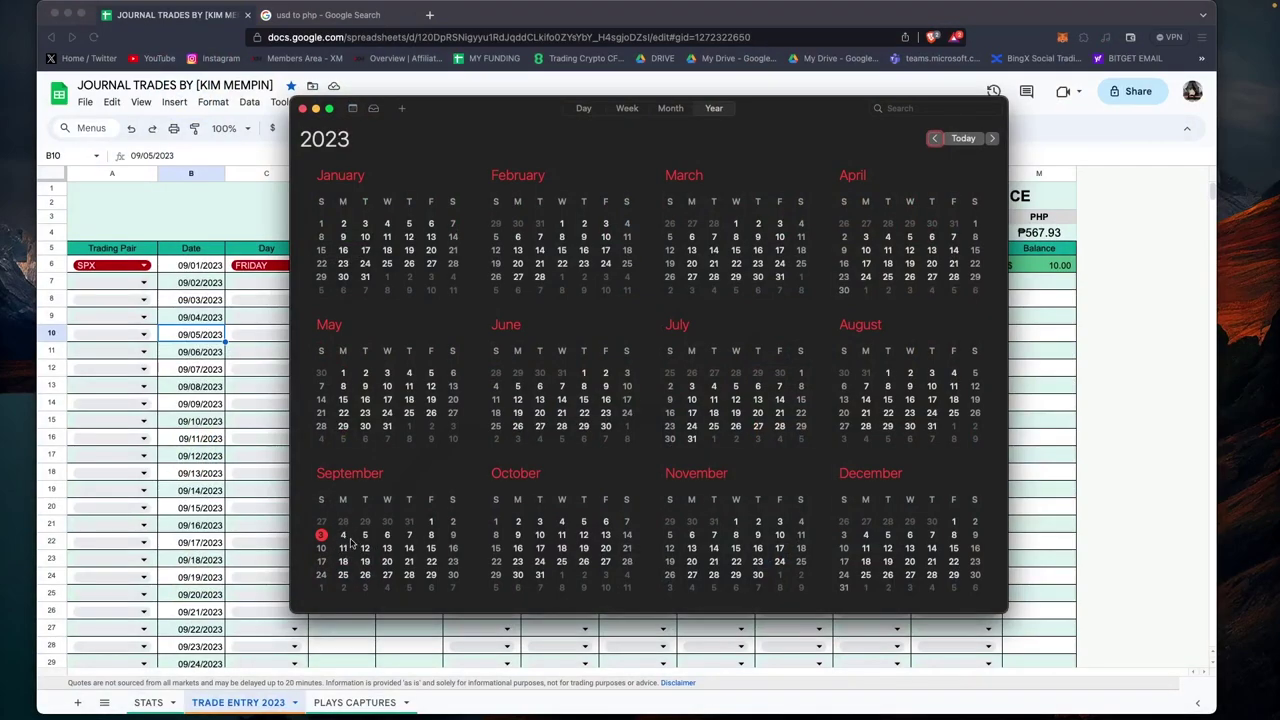
Return to the journal and set the Day of the 09/04/2023 entry to MONDAY.
left_click(129, 327)
left_click(120, 318)
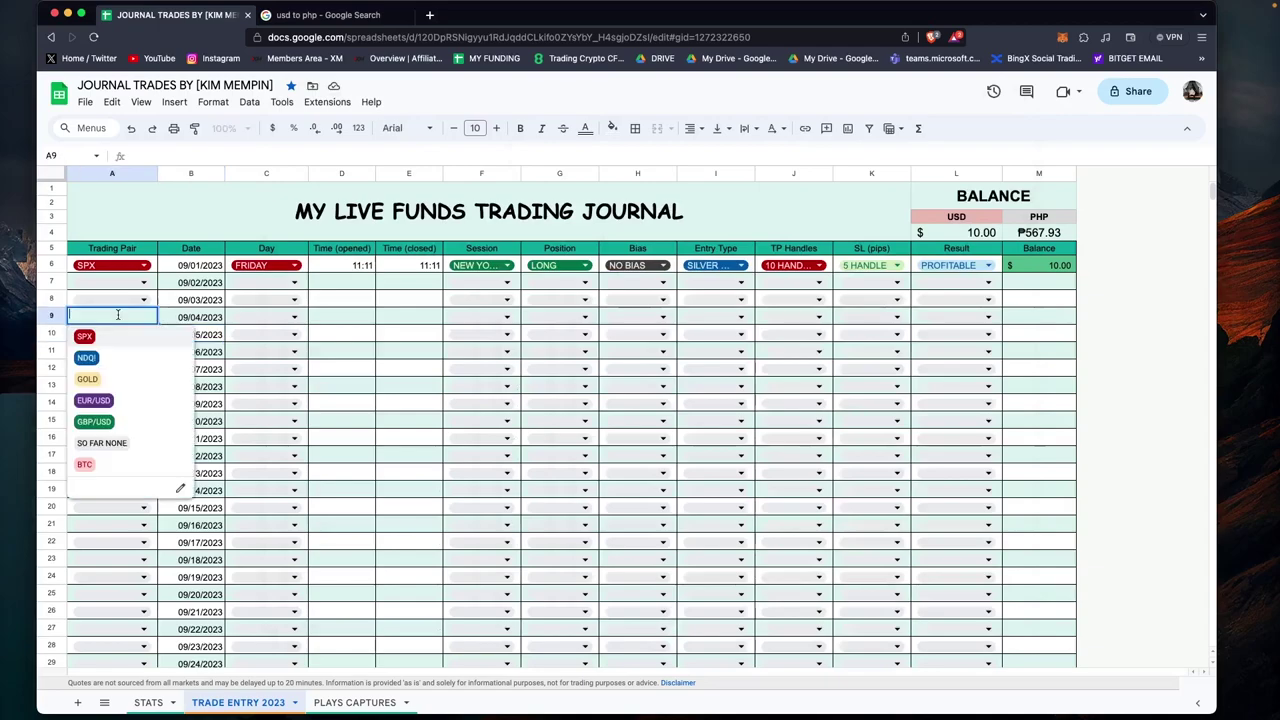
left_click(250, 318)
left_click(252, 336)
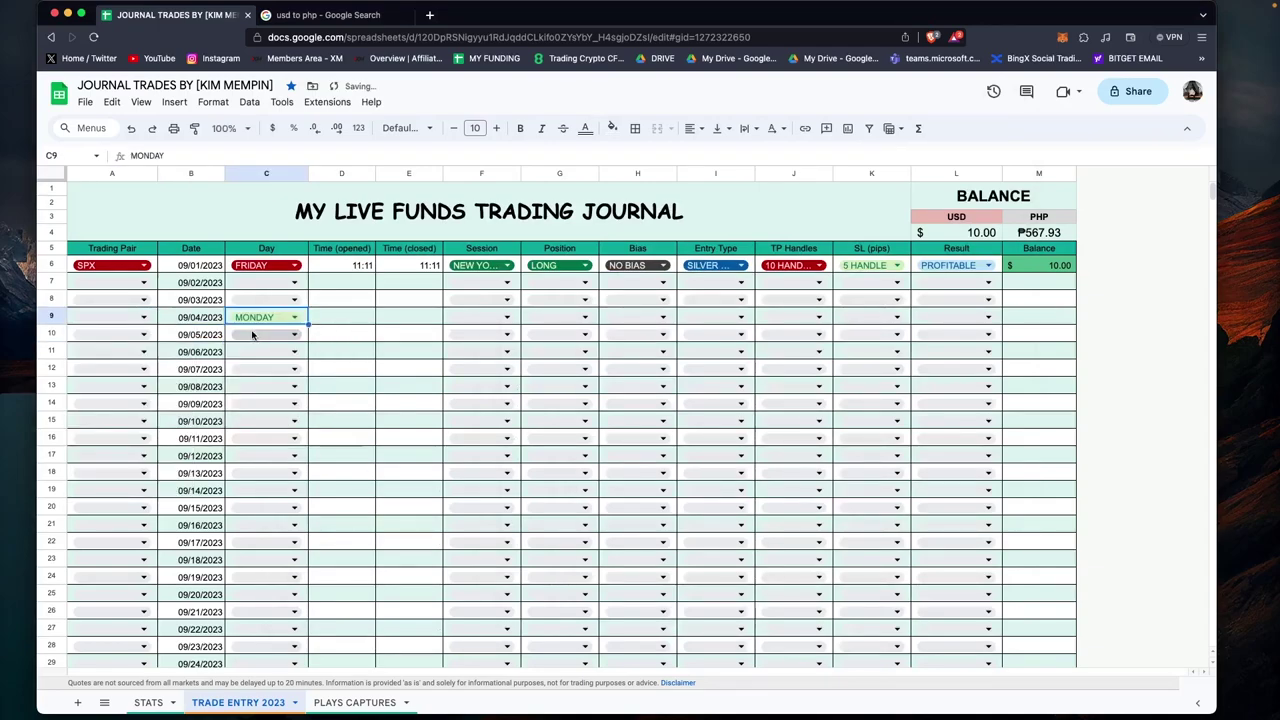
left_click(342, 317)
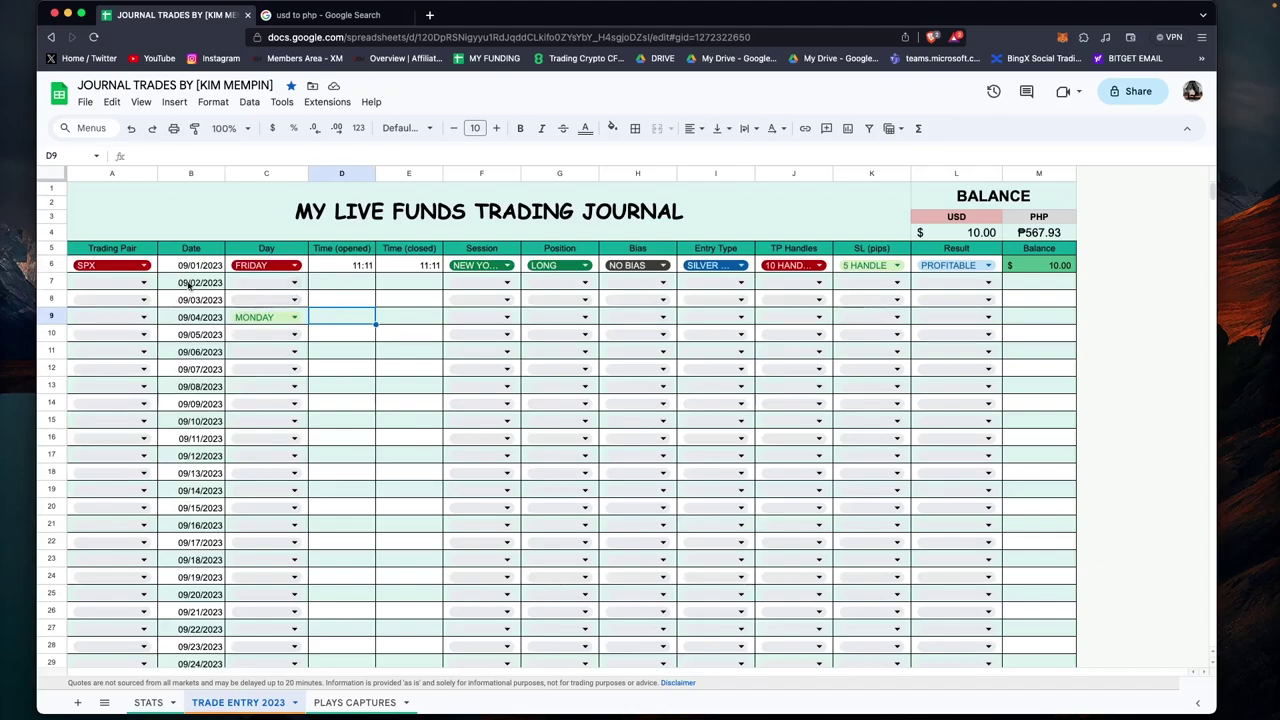
Review the blank 09/02 and 09/03/2023 rows and the 09/04/2023 entry's Trading Pair options and time cells.
left_click(199, 286)
left_click(198, 282)
left_click(196, 305)
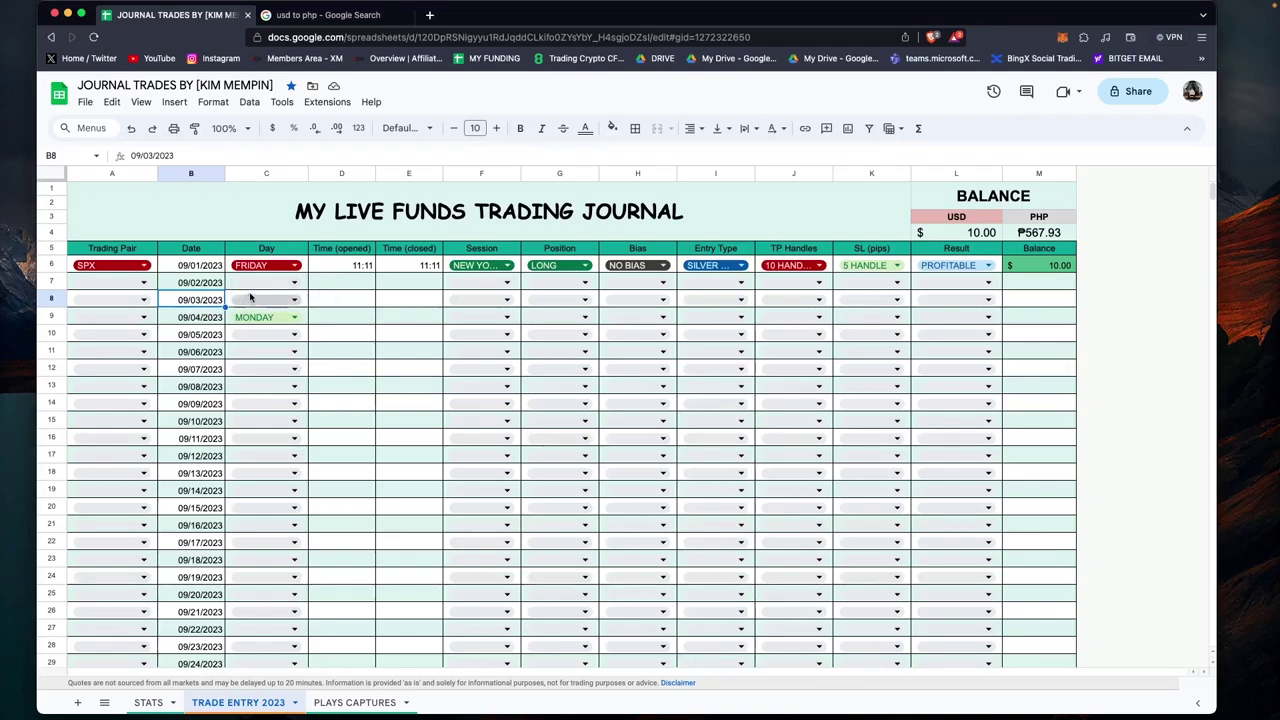
left_click(404, 300)
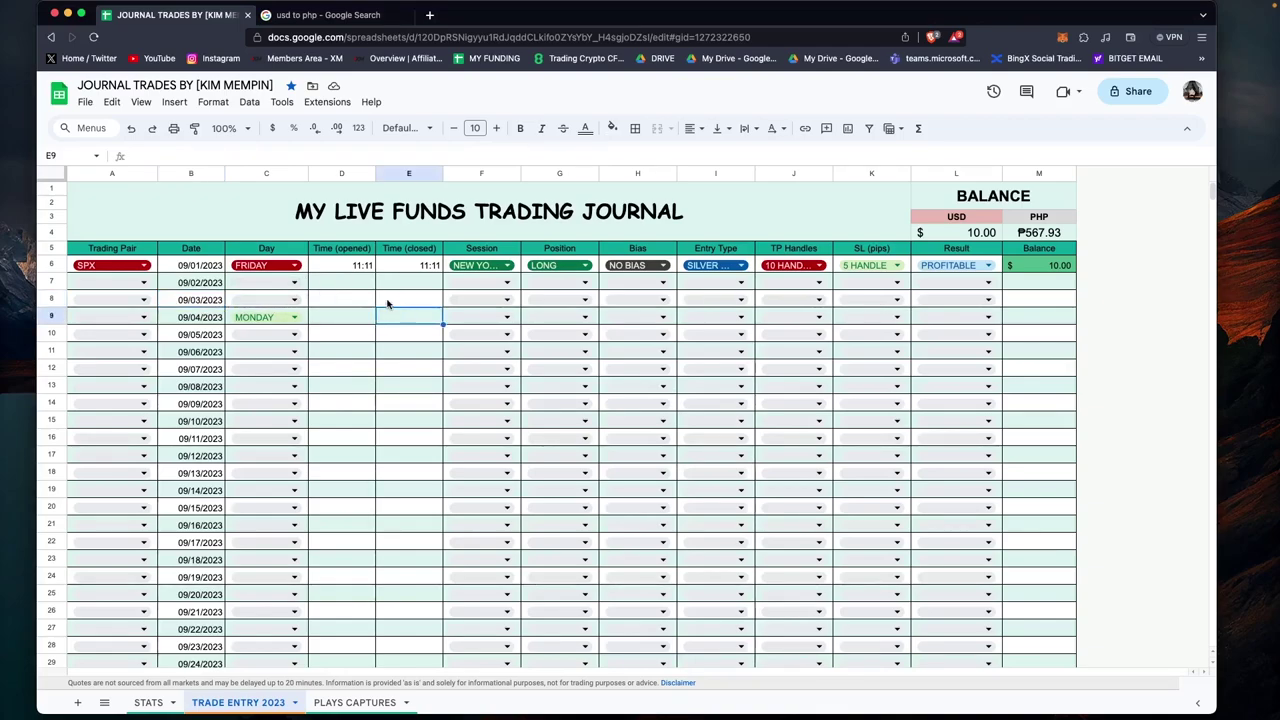
left_click(371, 300)
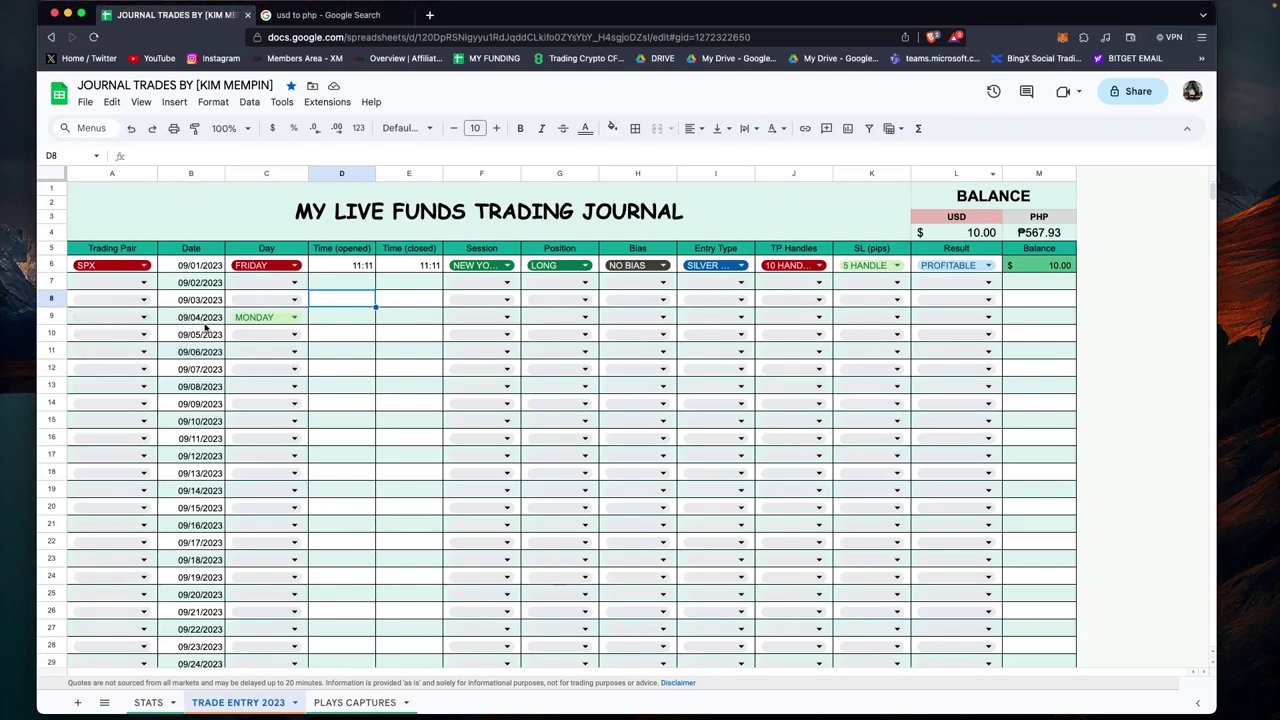
left_click(143, 318)
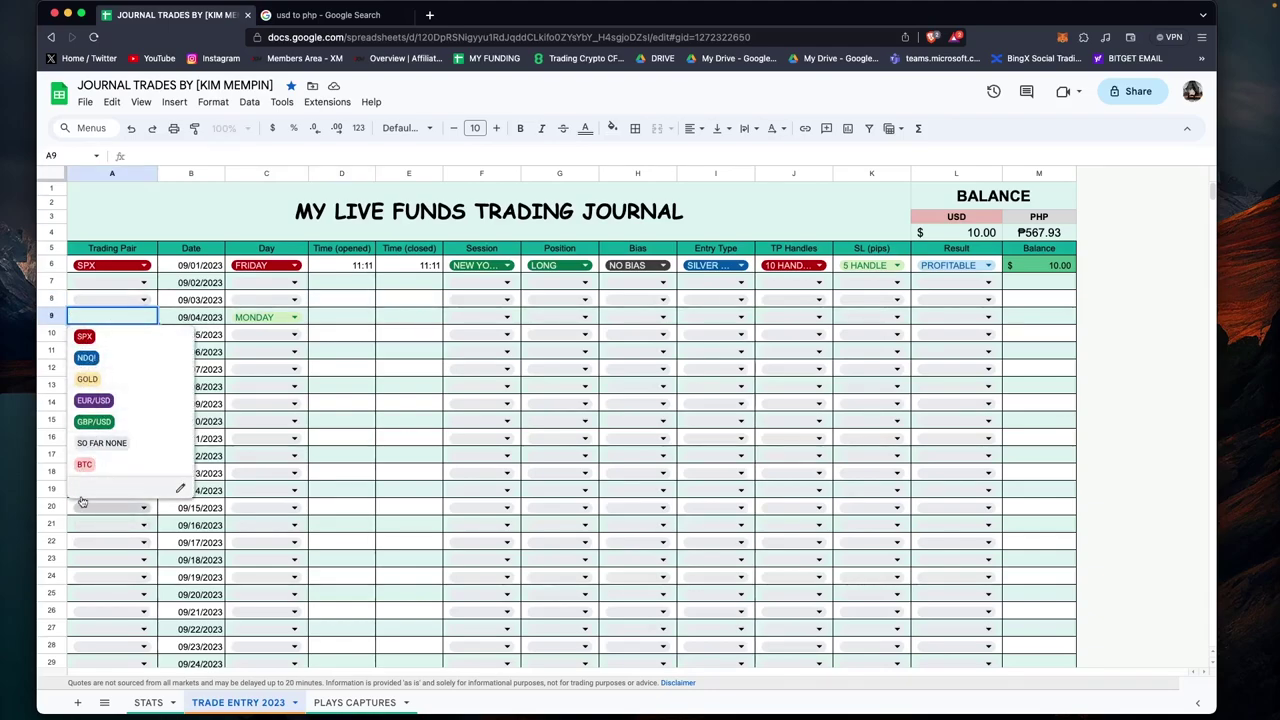
left_click(318, 313)
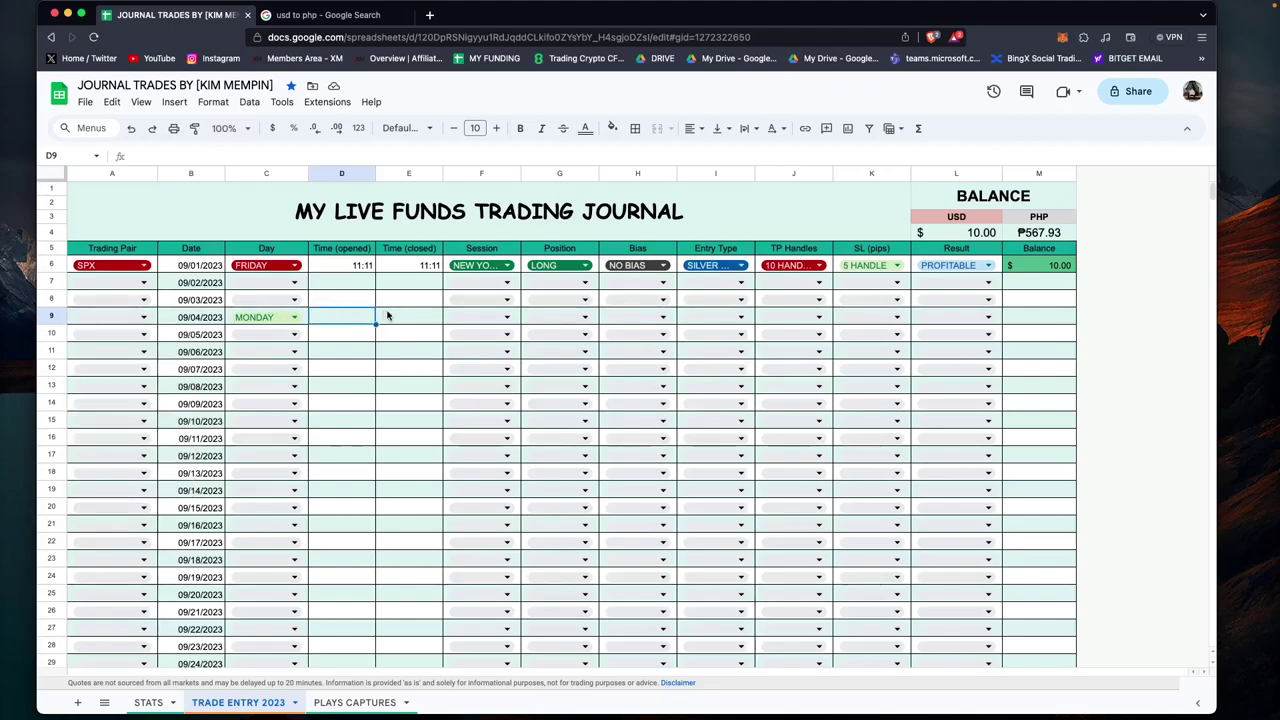
left_click(395, 315)
left_click(322, 319)
key("Tab")
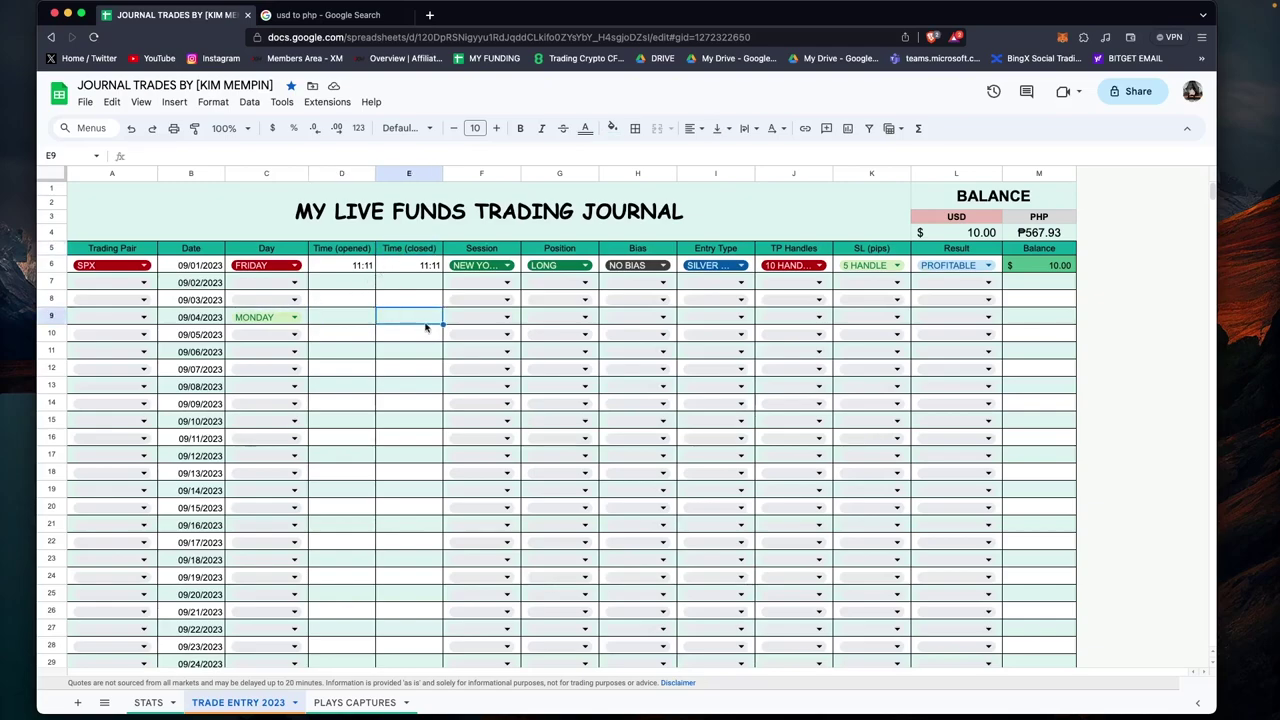
Choose NEW YORK PM as the Session and LONG as the Position for the 09/04/2023 entry.
left_click(475, 320)
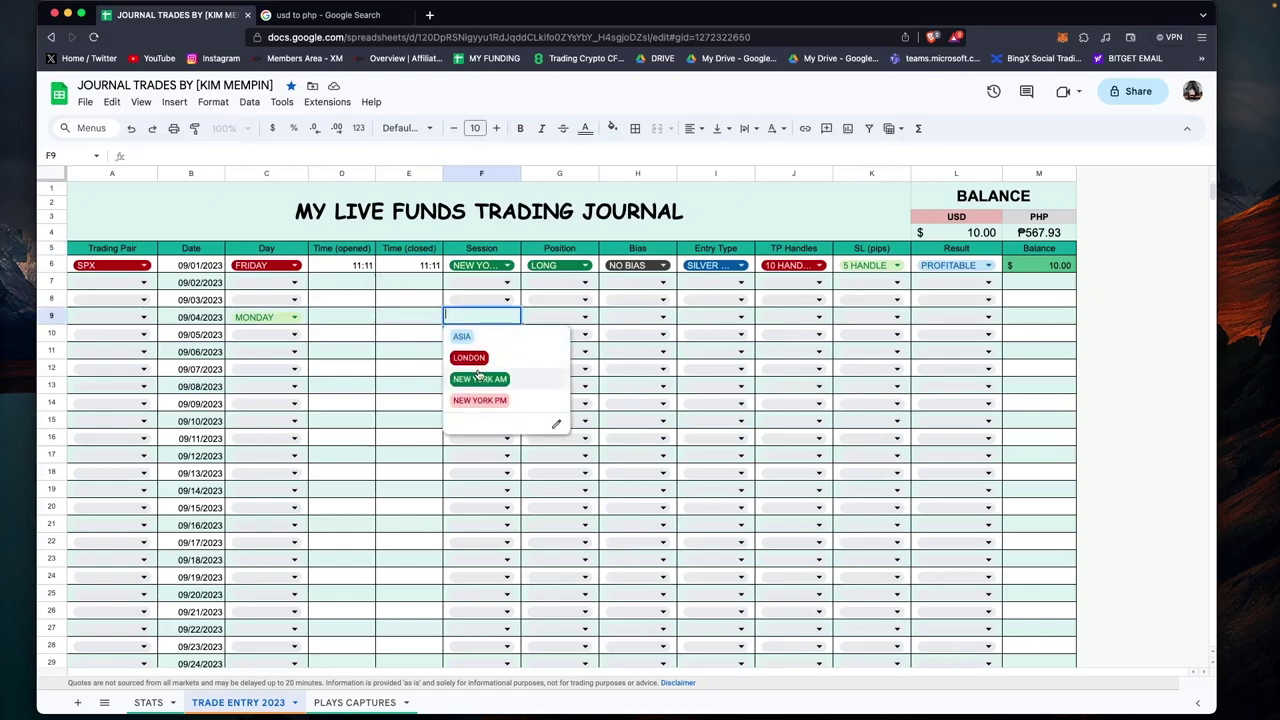
left_click(478, 402)
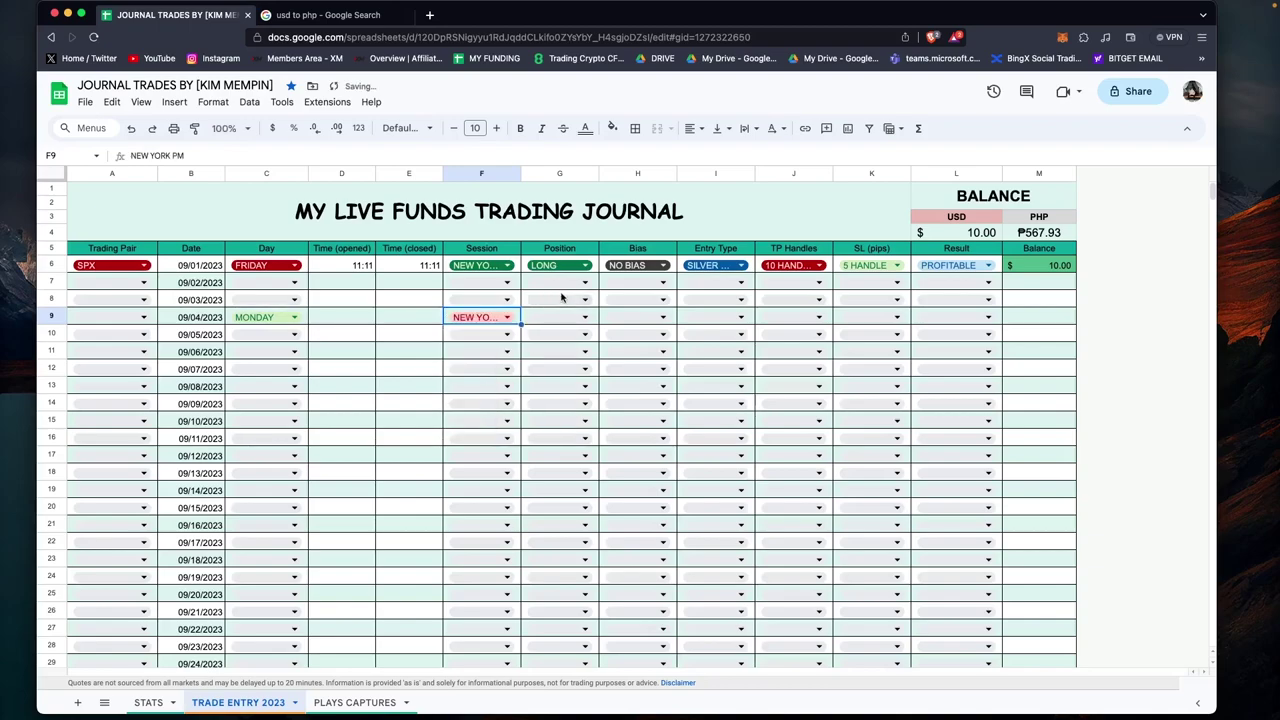
left_click(560, 317)
left_click(548, 336)
Set the 09/04/2023 entry's Bias to BEARISH and its Entry Type to IFVG.
left_click(644, 315)
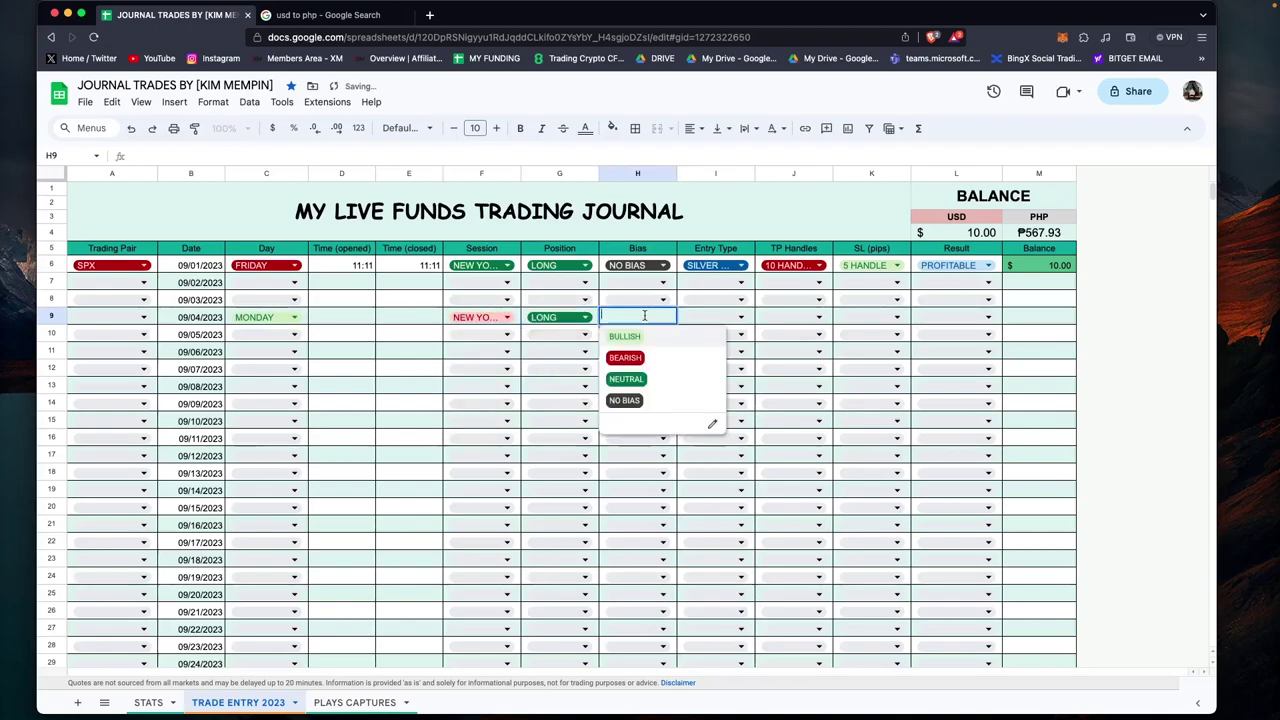
left_click(625, 357)
left_click(715, 320)
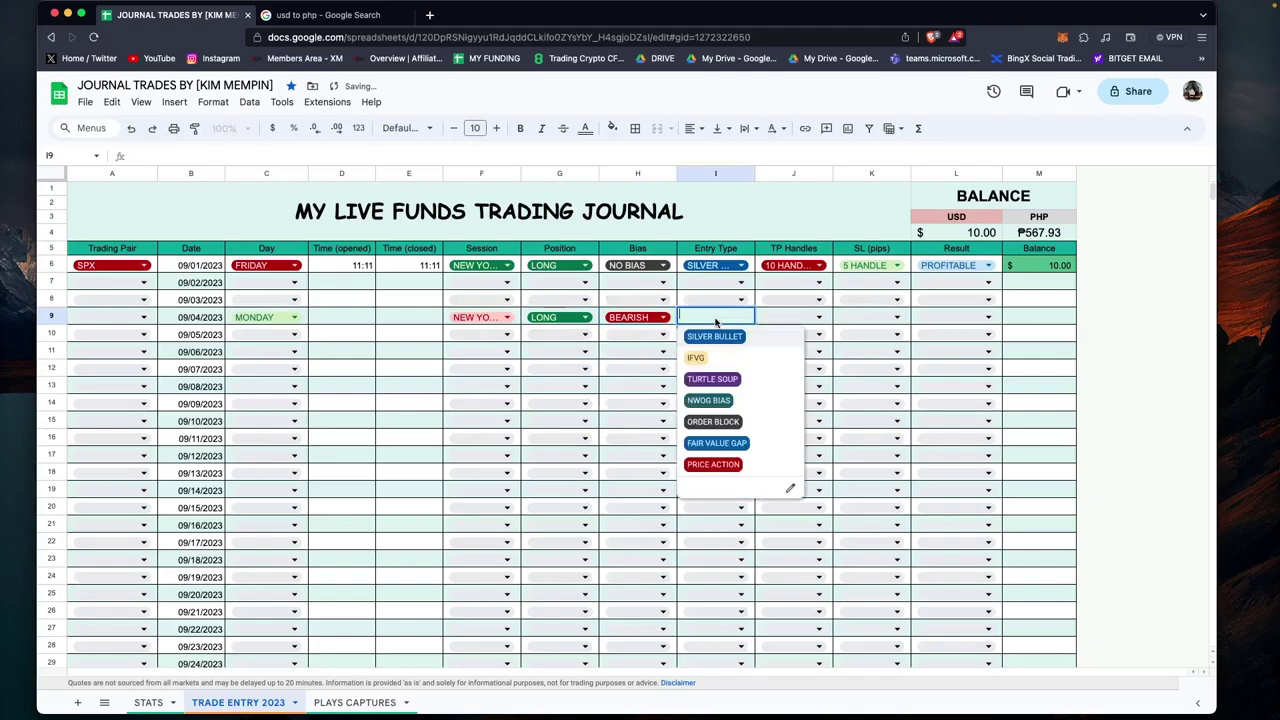
left_click(712, 357)
Set the 09/04/2023 entry's TP Handles to 4 HANDLE and its SL (pips) to 1 HANDLE.
left_click(790, 317)
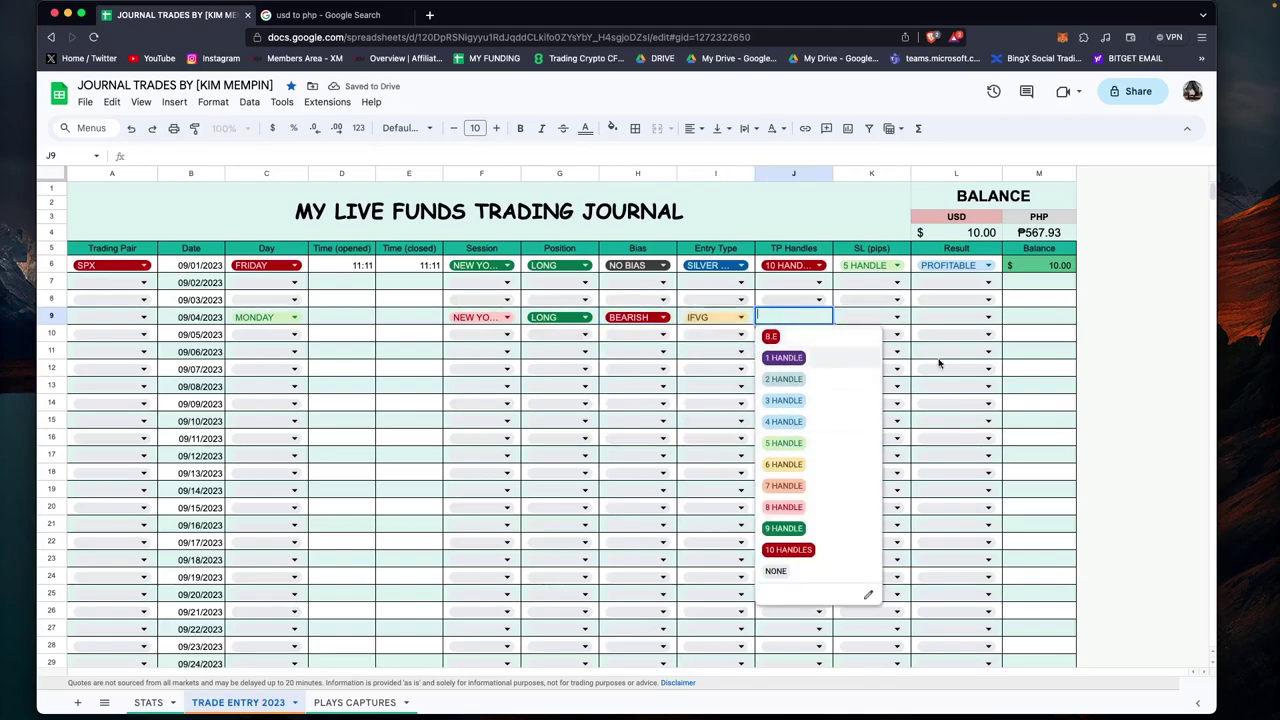
left_click(775, 336)
left_click(809, 320)
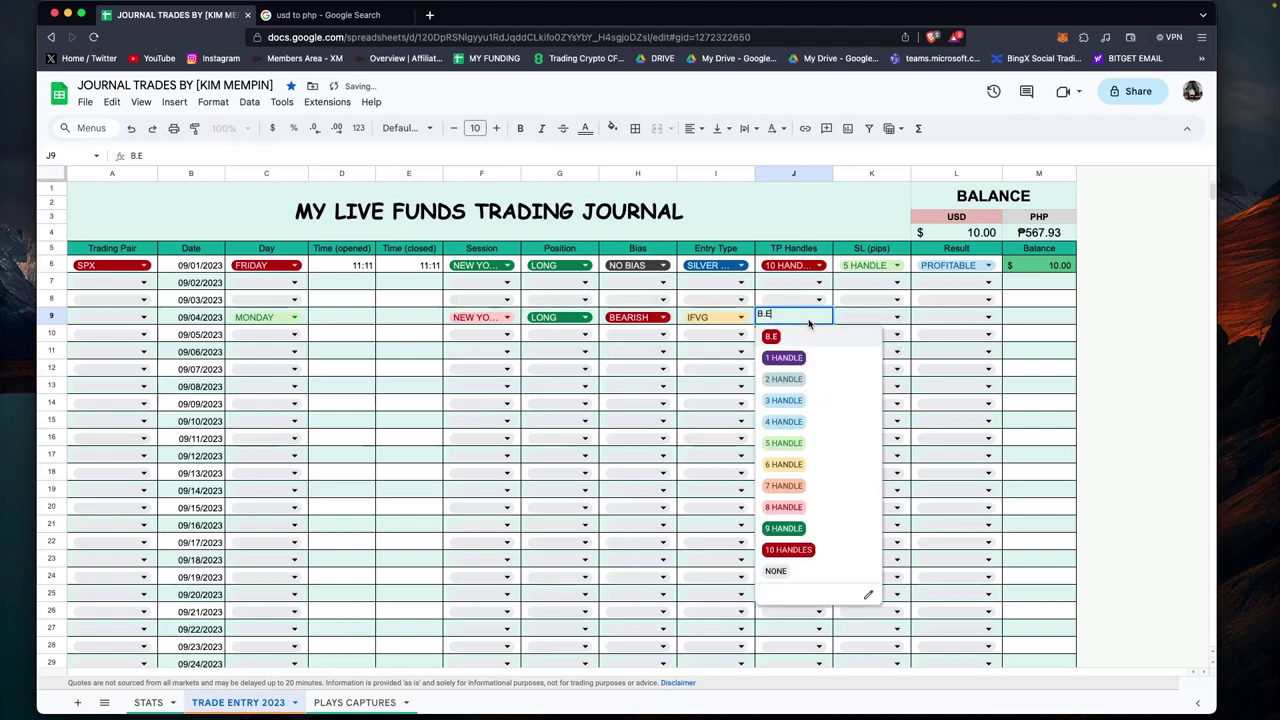
left_click(790, 421)
left_click(865, 316)
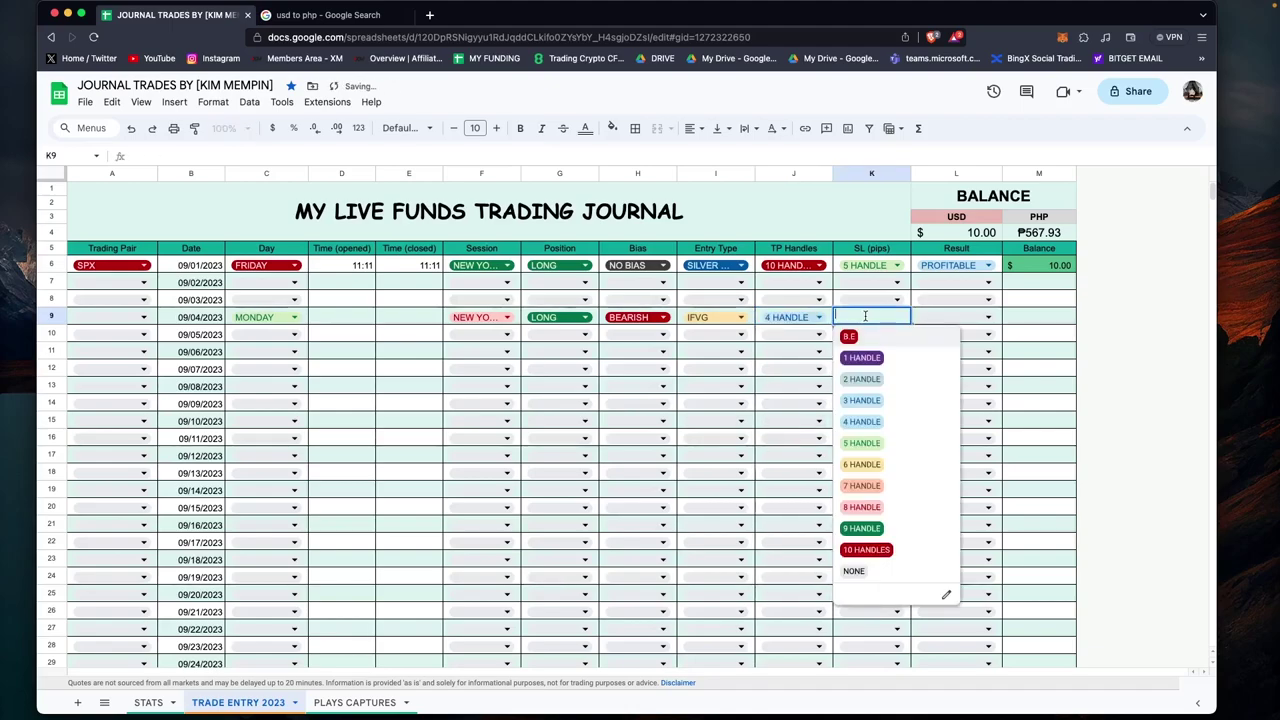
left_click(862, 357)
Choose PROFITABLE as the Result of the 09/04/2023 entry.
left_click(952, 320)
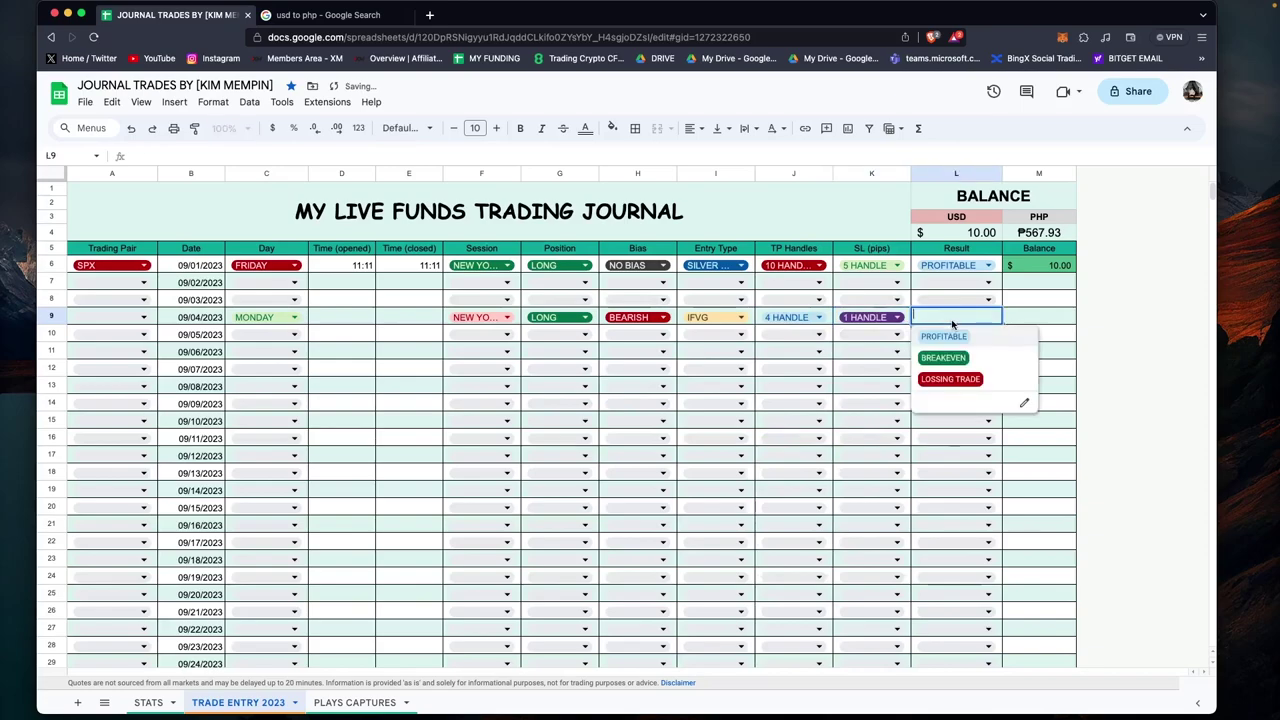
left_click(945, 337)
key("Tab")
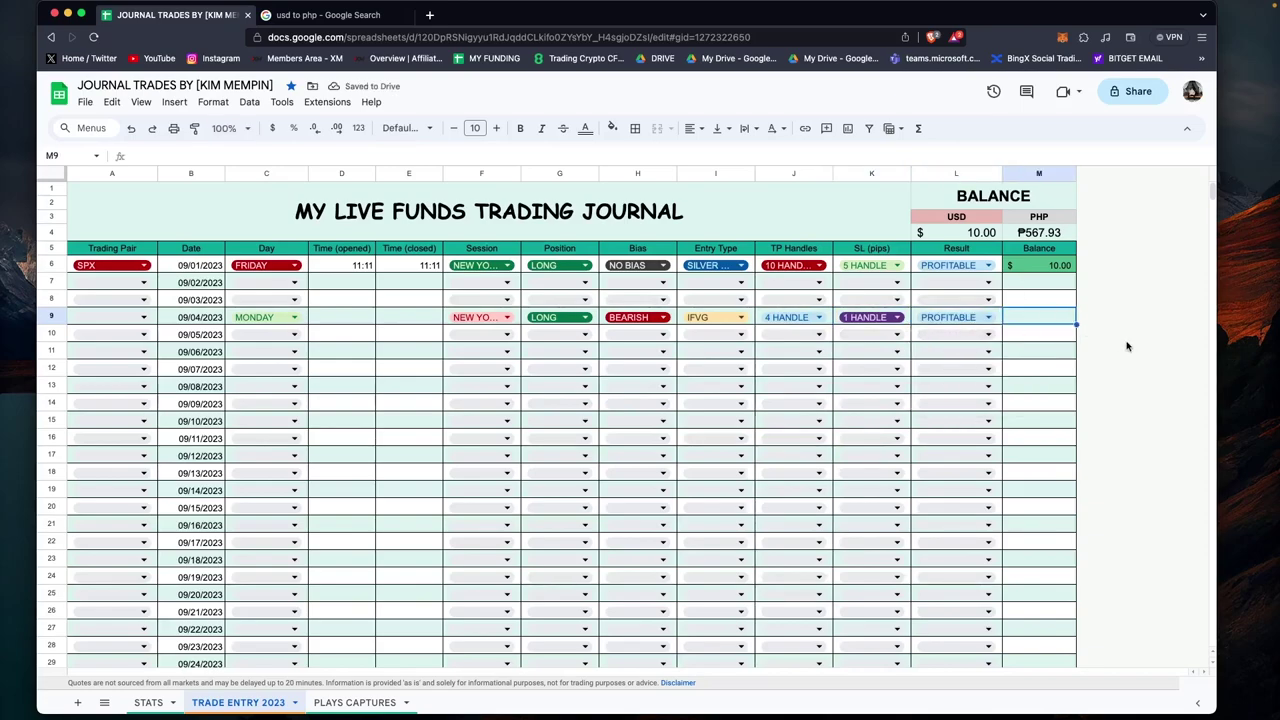
left_click(1047, 287)
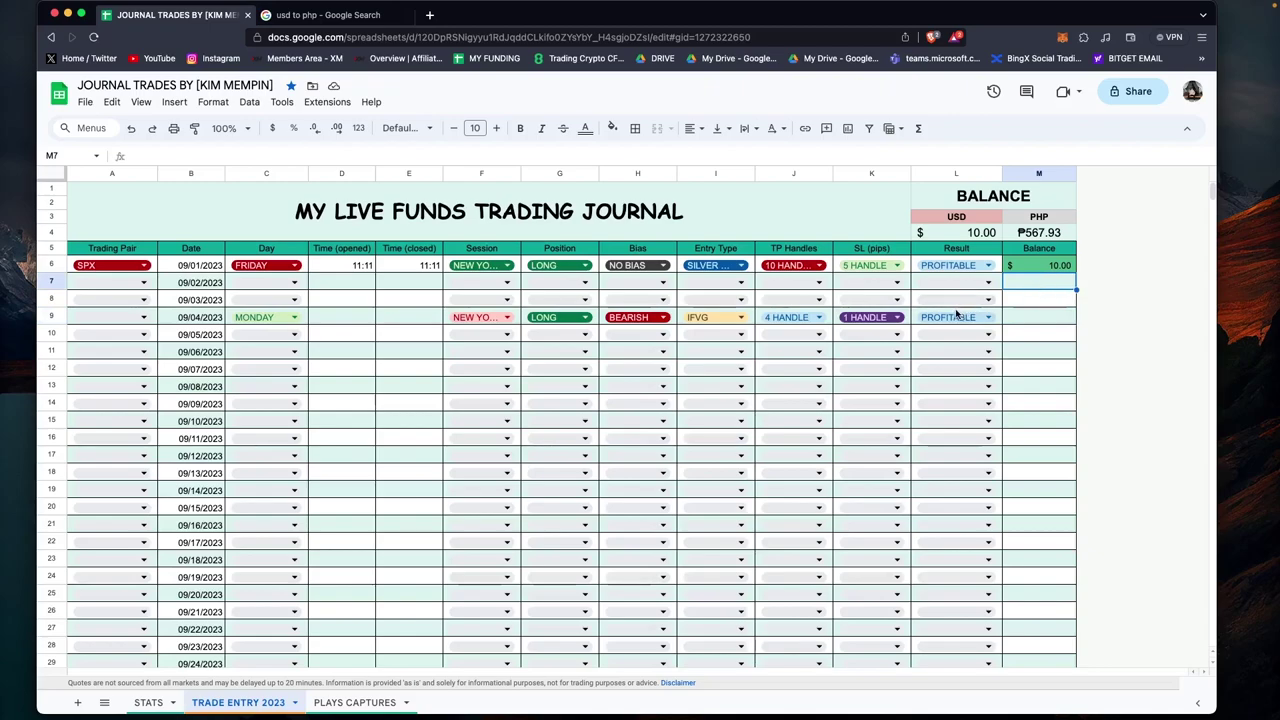
key("Up")
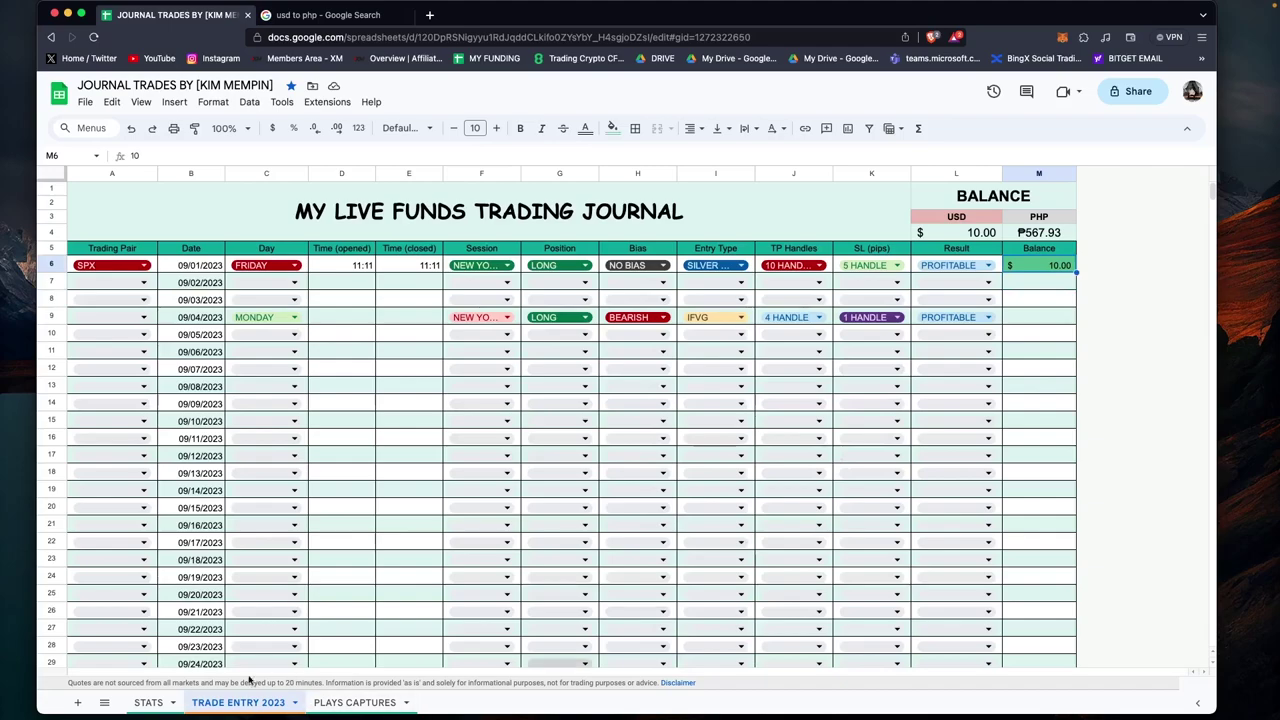
Open the STATS sheet and review the Sessions table's trading times and its # of Trades and Result columns.
left_click(153, 705)
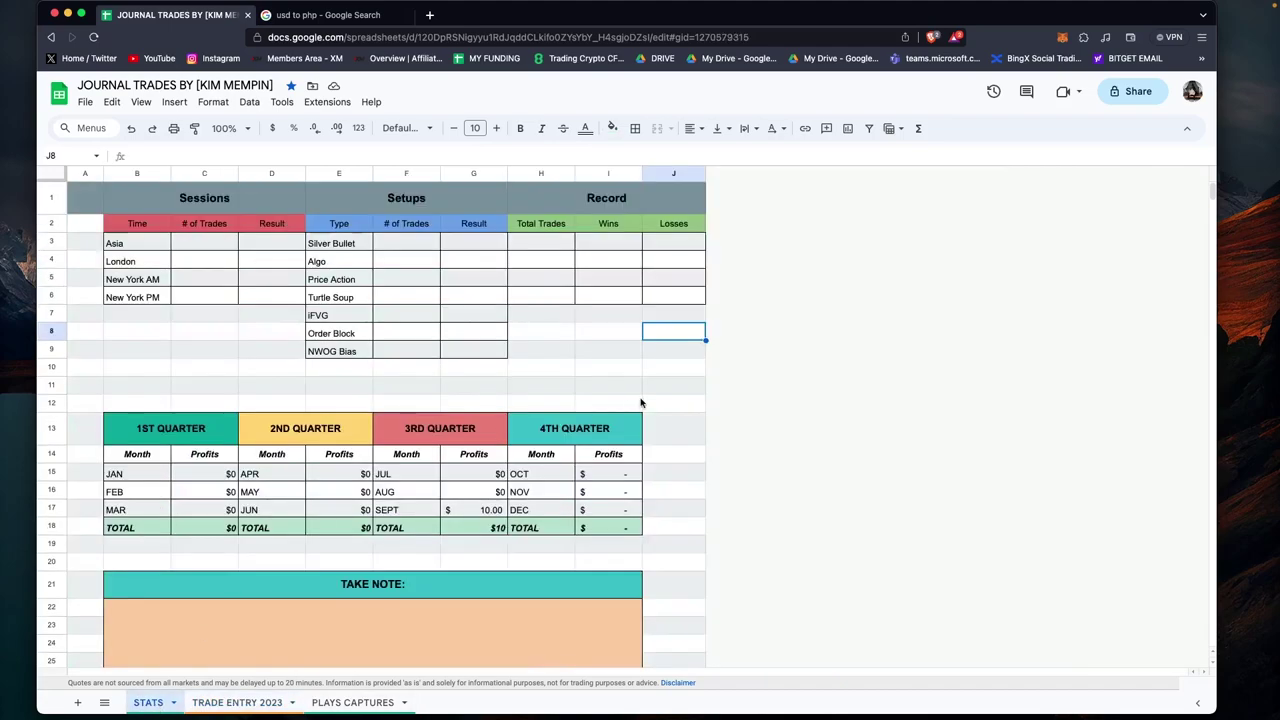
left_click(194, 257)
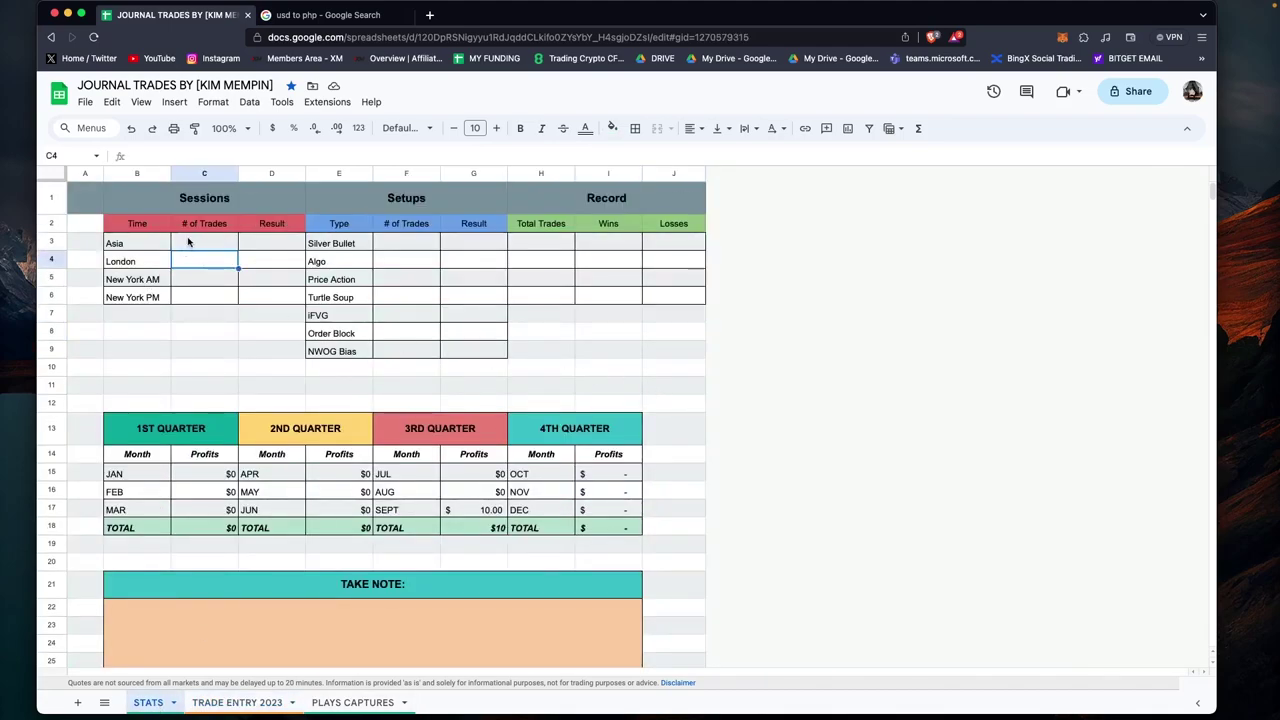
left_click(129, 248)
left_click(136, 264)
left_click(140, 280)
left_click(147, 300)
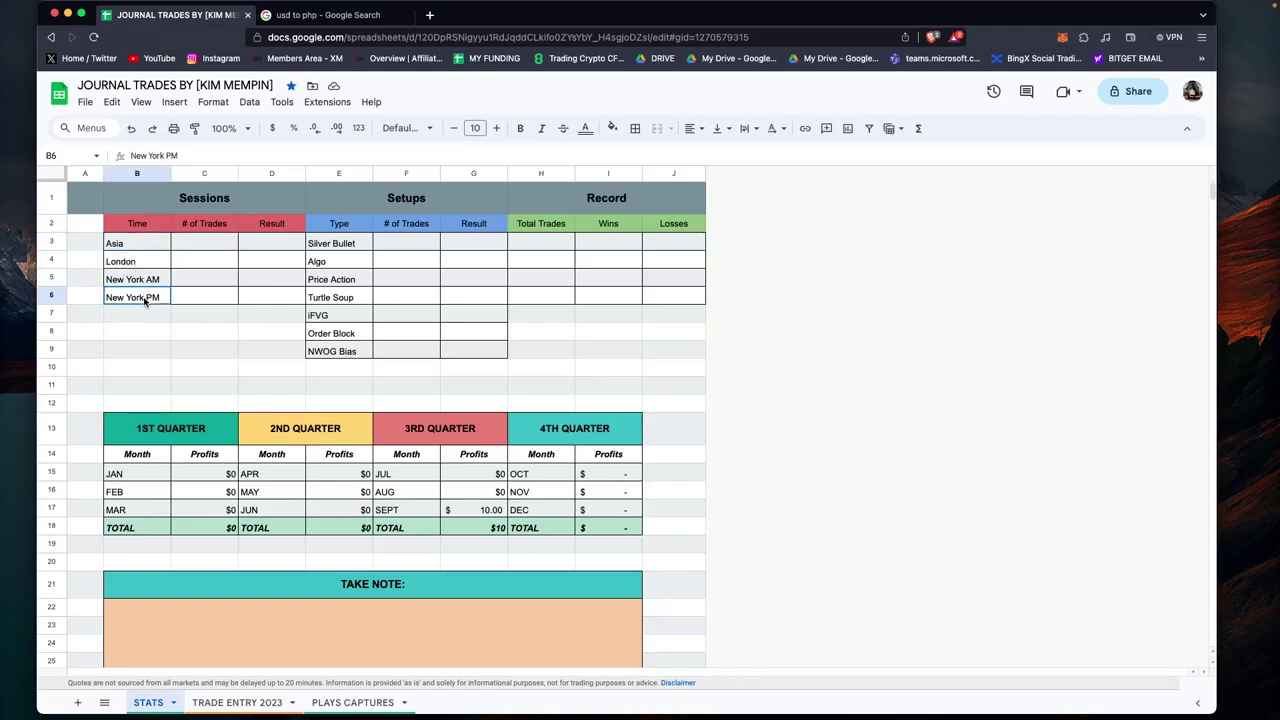
left_click_drag(214, 254, 222, 320)
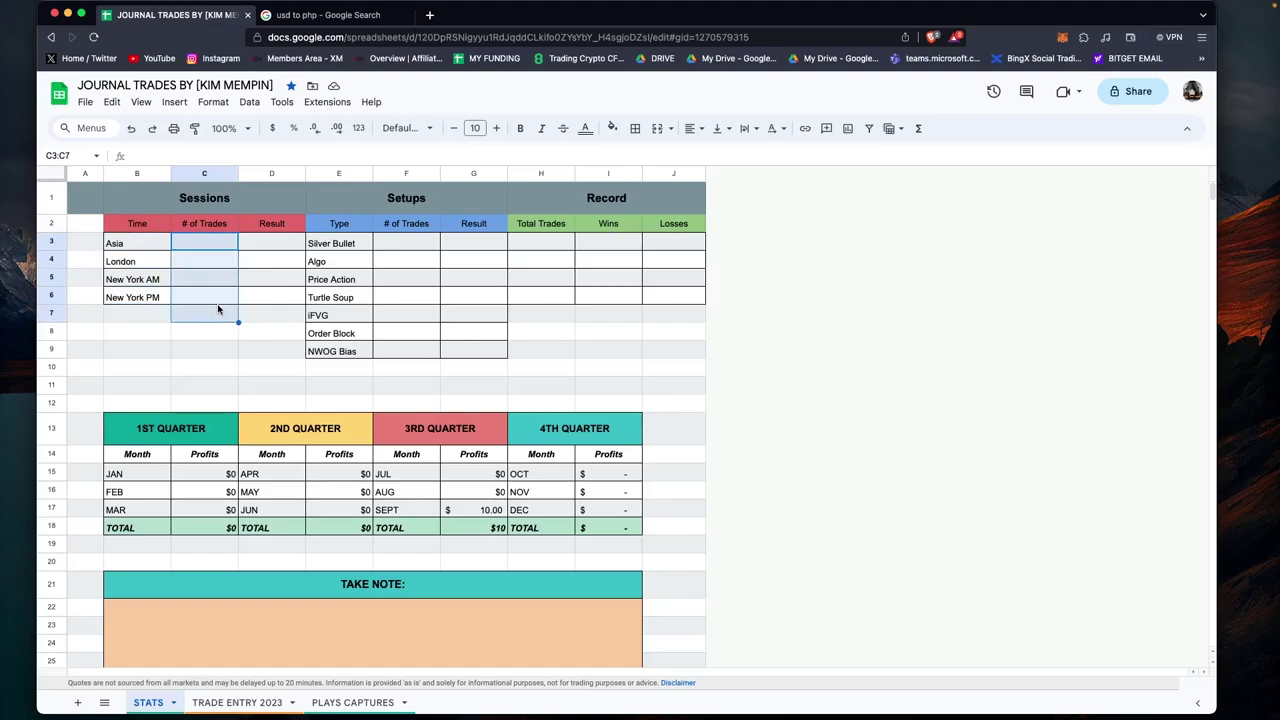
left_click(222, 350)
left_click(270, 244)
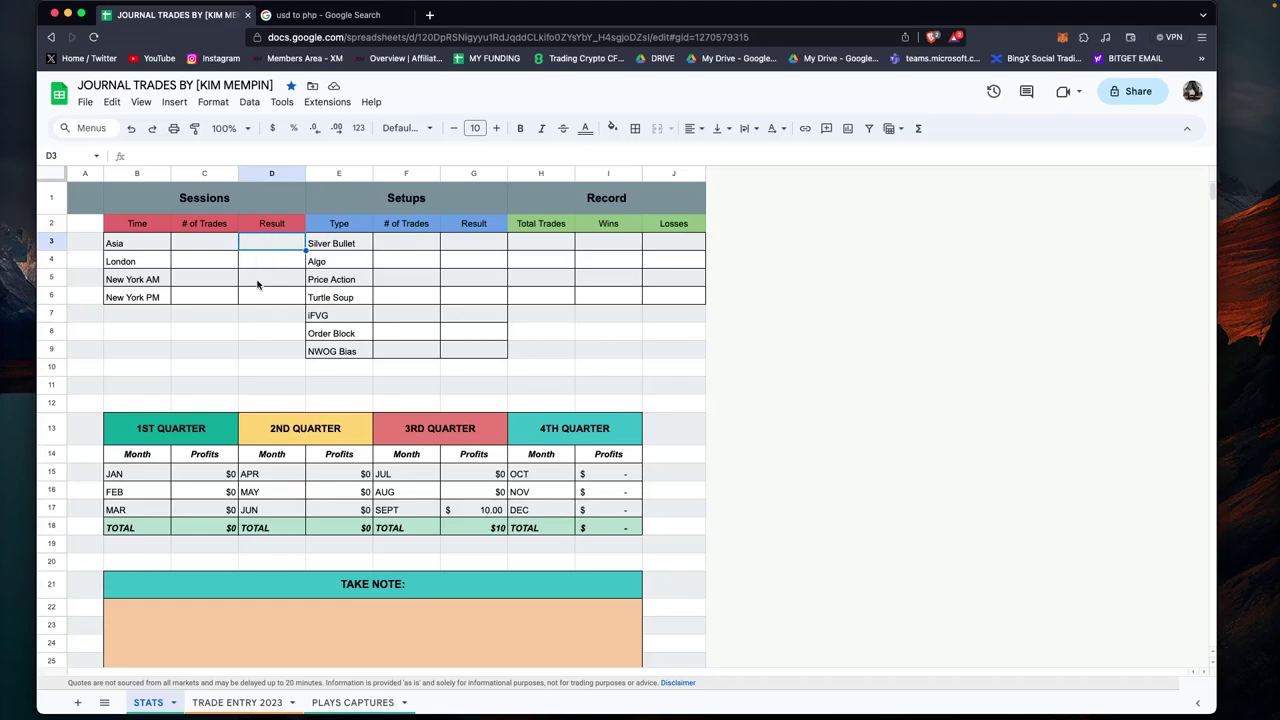
left_click(155, 280)
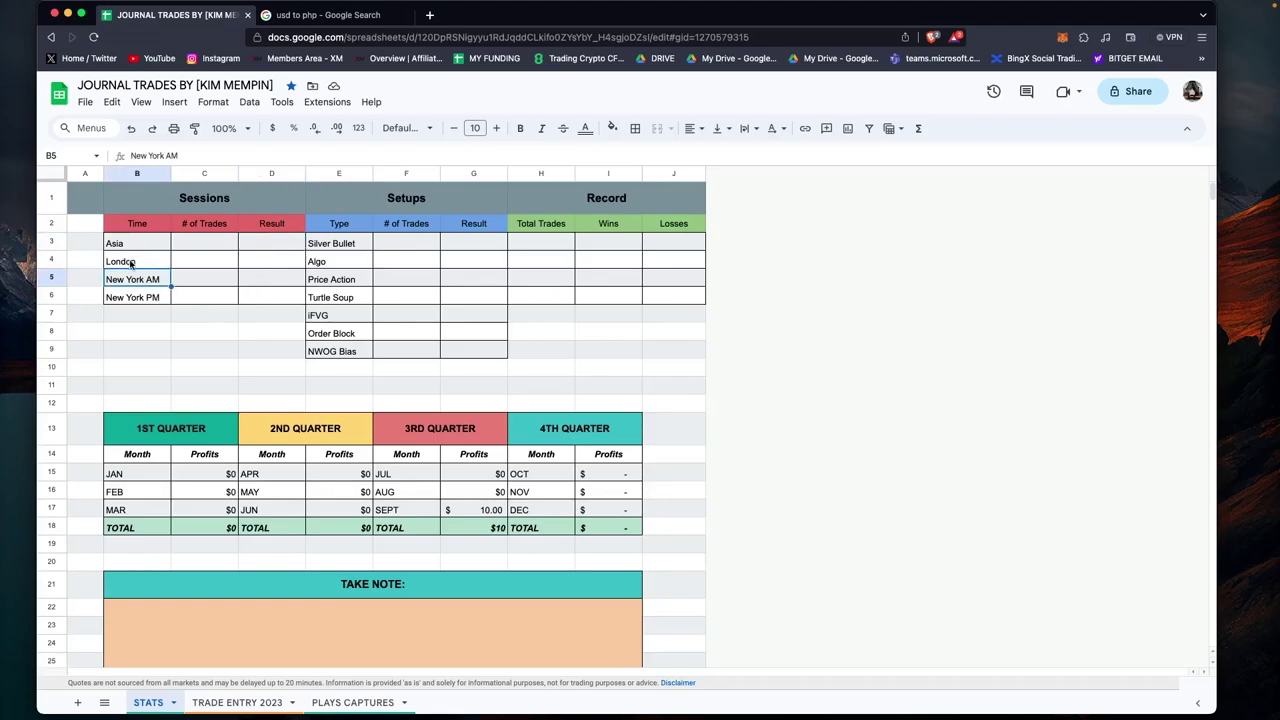
left_click(132, 265)
left_click(133, 242)
left_click(143, 297)
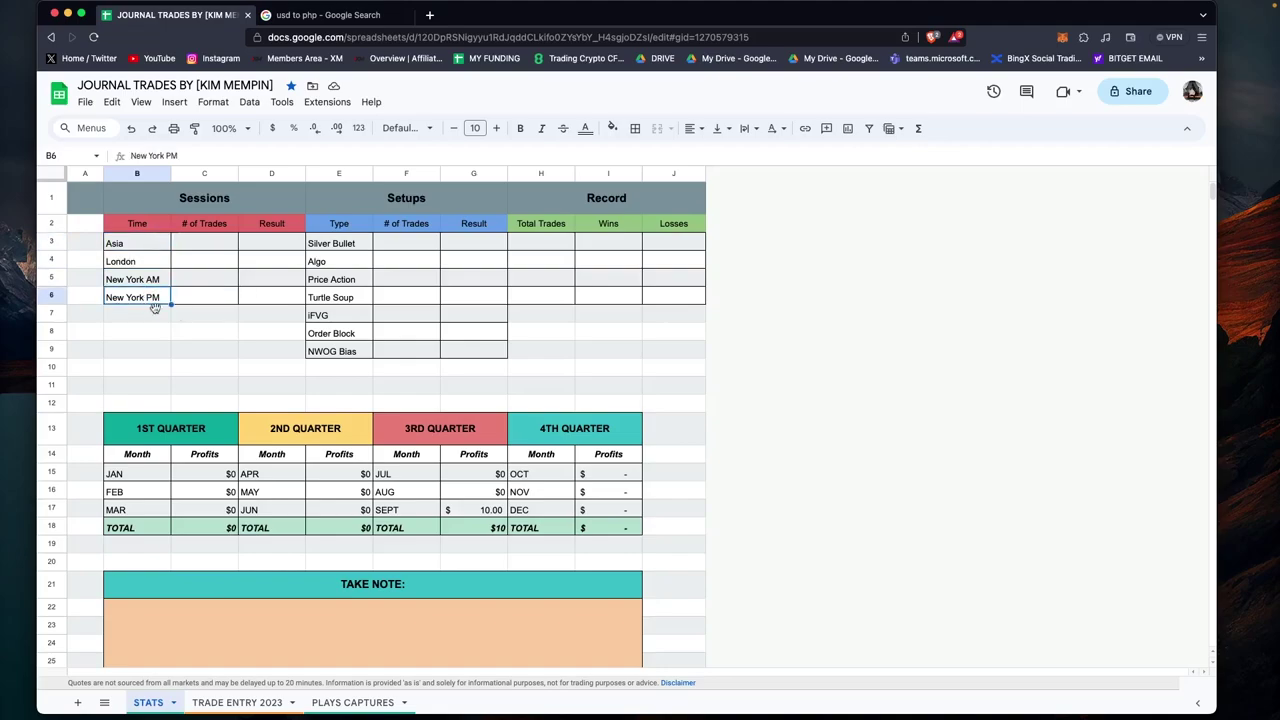
Enter 10 trades for Silver Bullet and 3 for Algo in the Setups table.
left_click(418, 240)
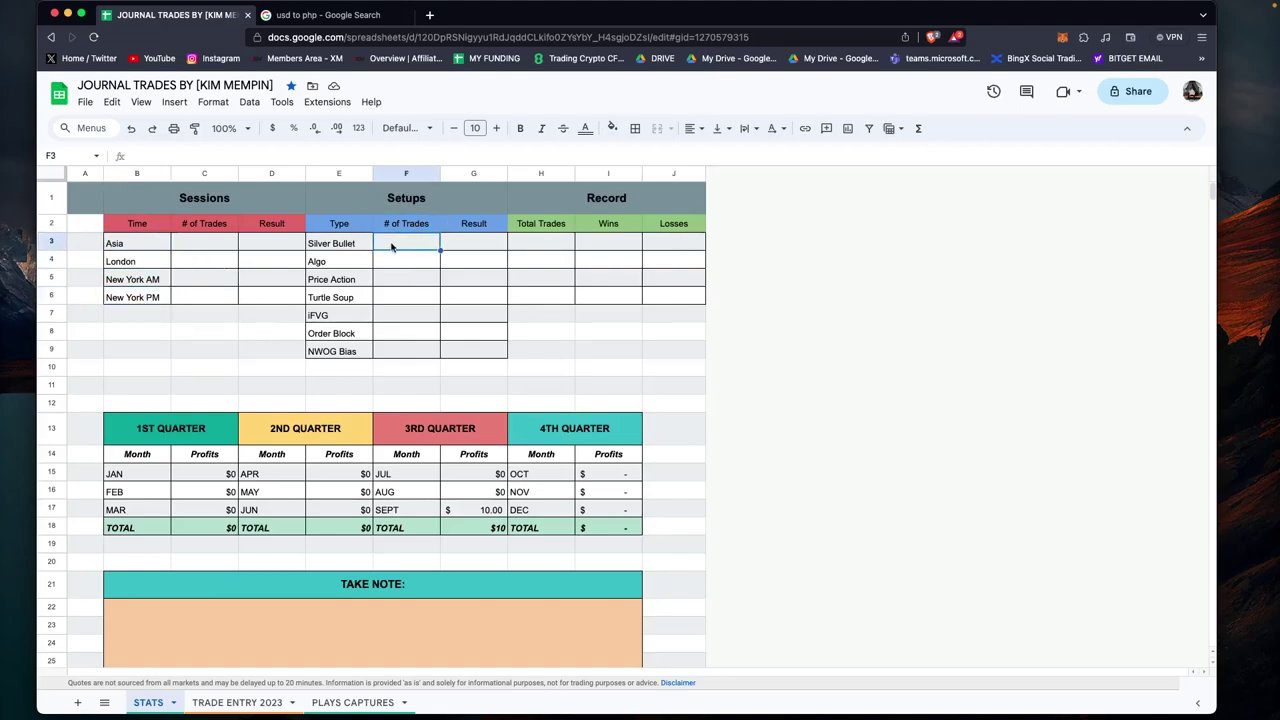
left_click(352, 246)
left_click(426, 250)
type("10")
key("Return")
type("3")
key("Return")
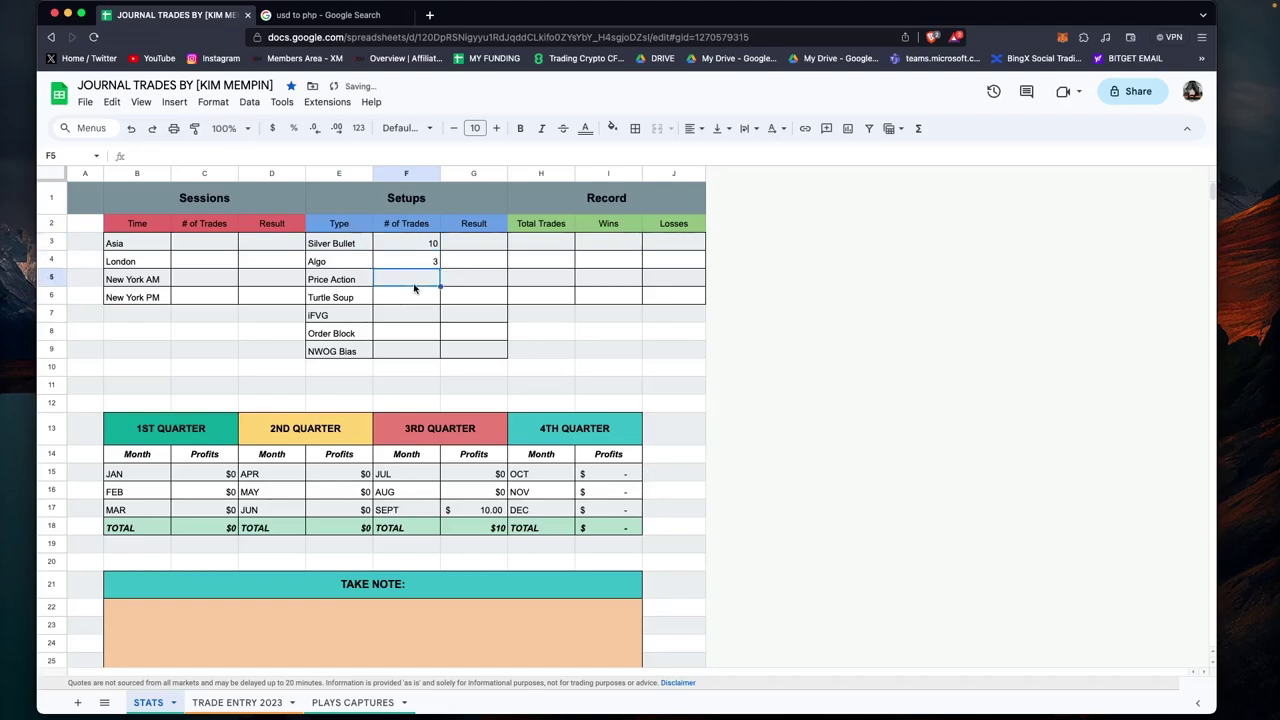
Enter 1 trade for Price Action, 1 for Turtle Soup, 6 for iFVG, 1 for Order Block and 0 for NWOG Bias.
type("1")
key("Return")
type("1")
key("Return")
type("6")
key("Return")
type("1")
key("Return")
type("0")
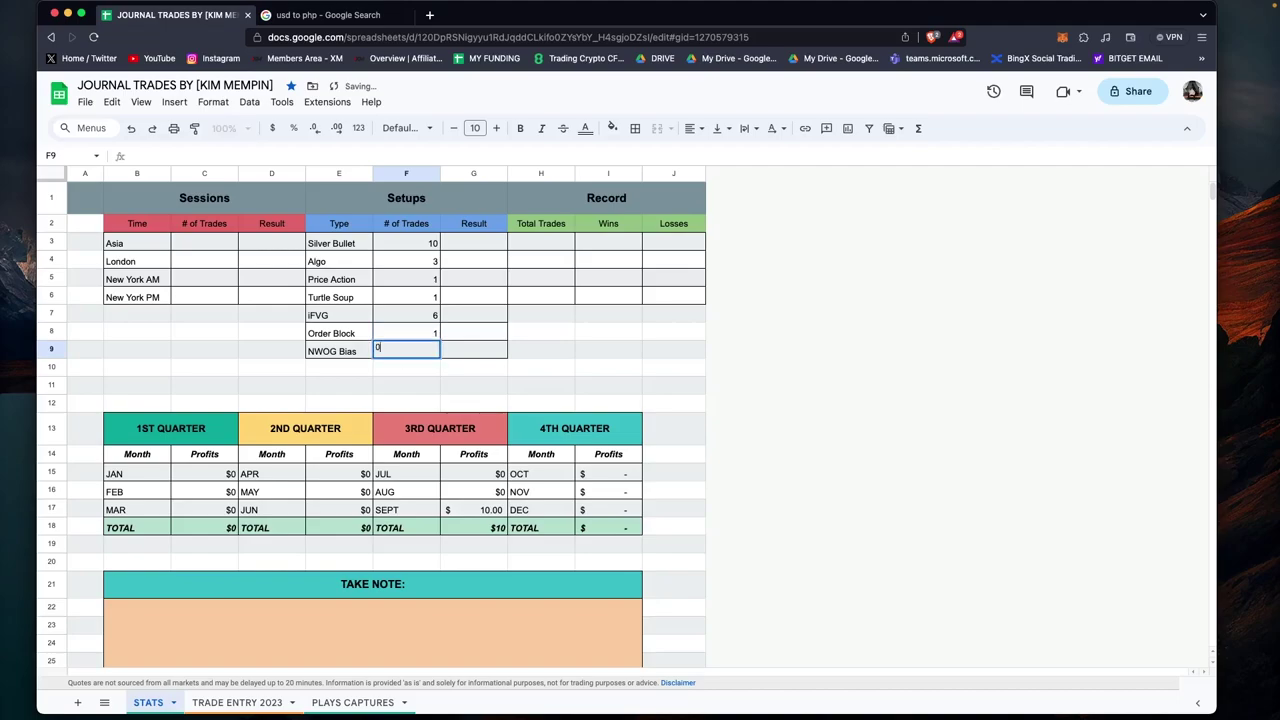
left_click(698, 356)
Clear the # of Trades values of all setups from Silver Bullet to NWOG Bias in the Setups table.
left_click(468, 241)
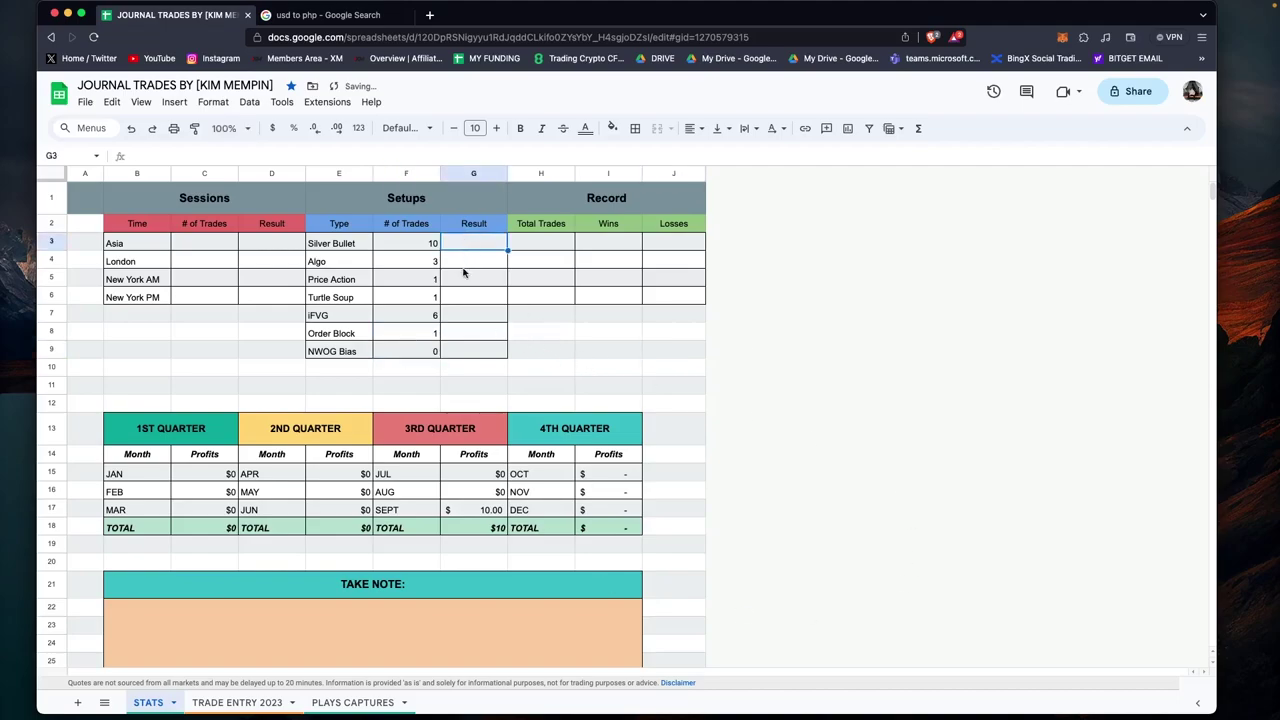
left_click_drag(466, 245, 460, 355)
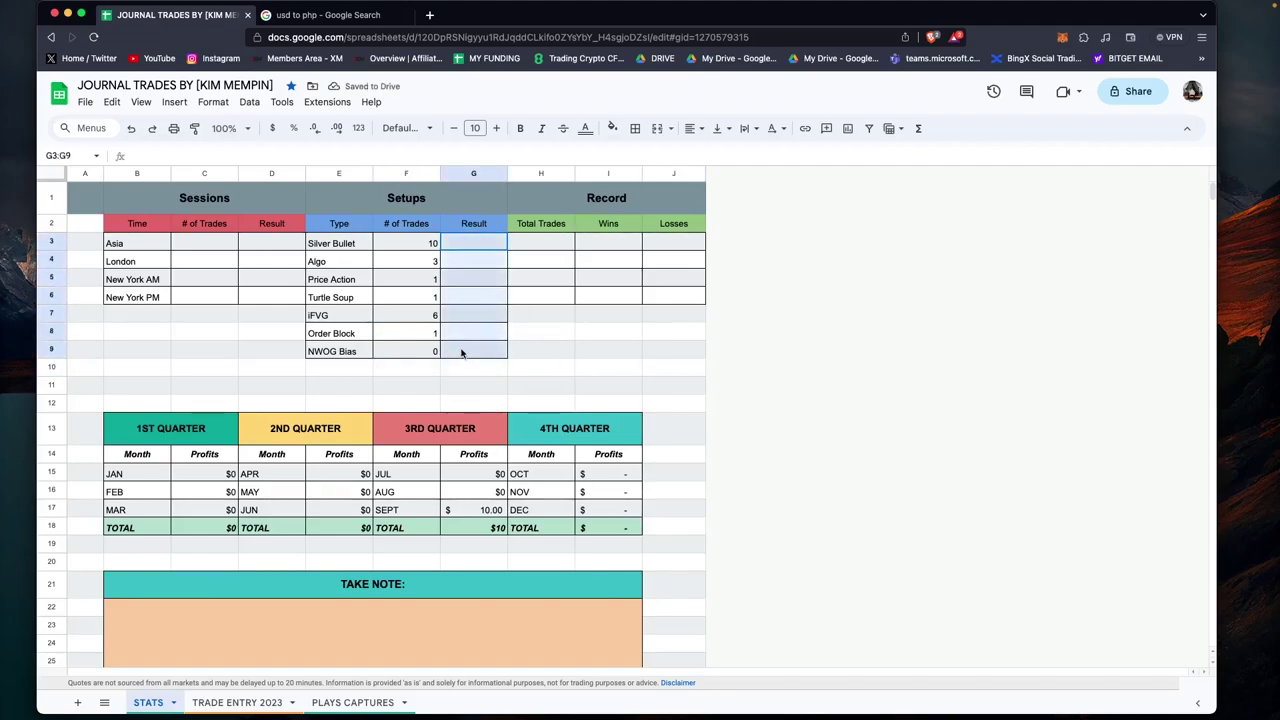
left_click(756, 268)
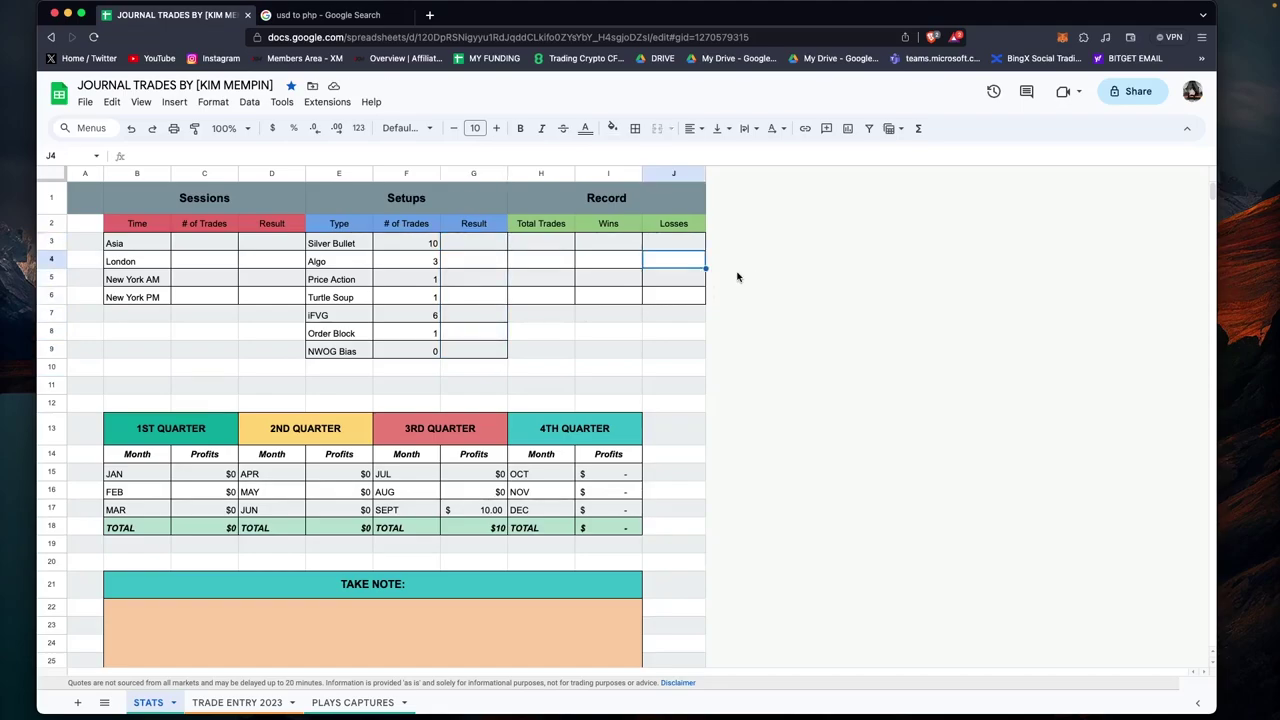
left_click_drag(414, 250, 413, 361)
key("Delete")
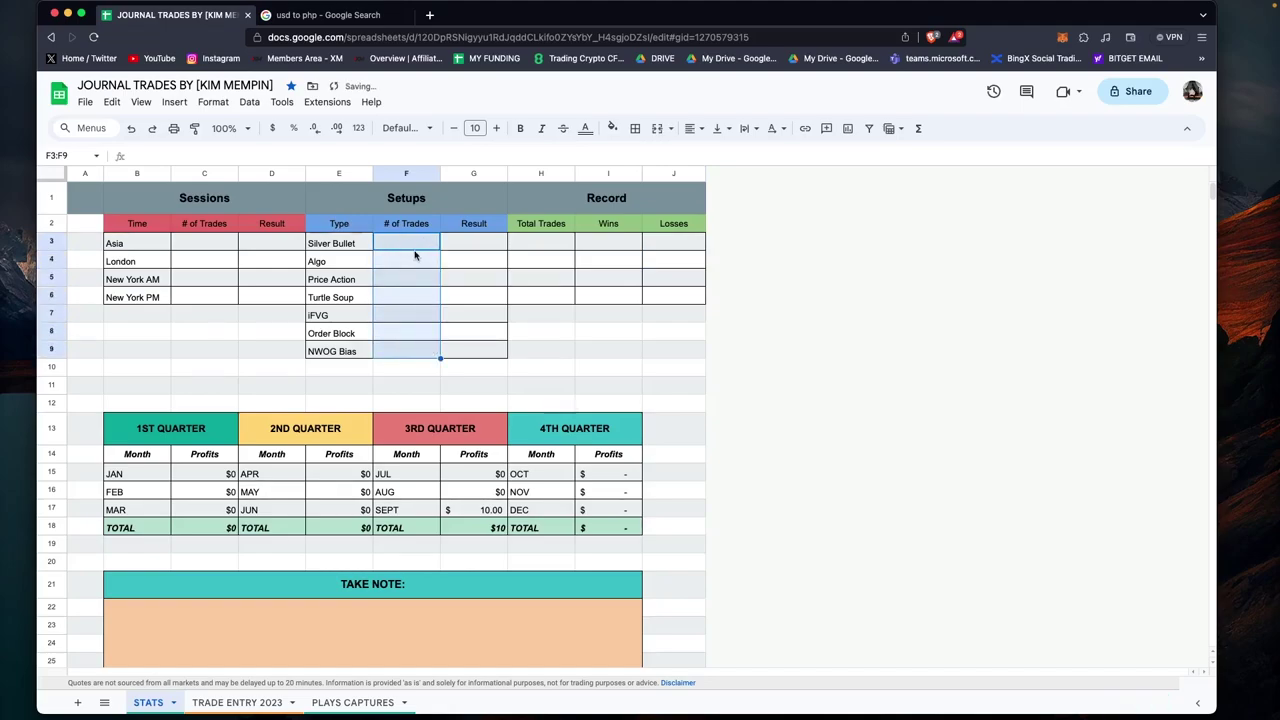
left_click(676, 382)
Review the Record table's Total Trades, Wins and Losses columns.
left_click(486, 244)
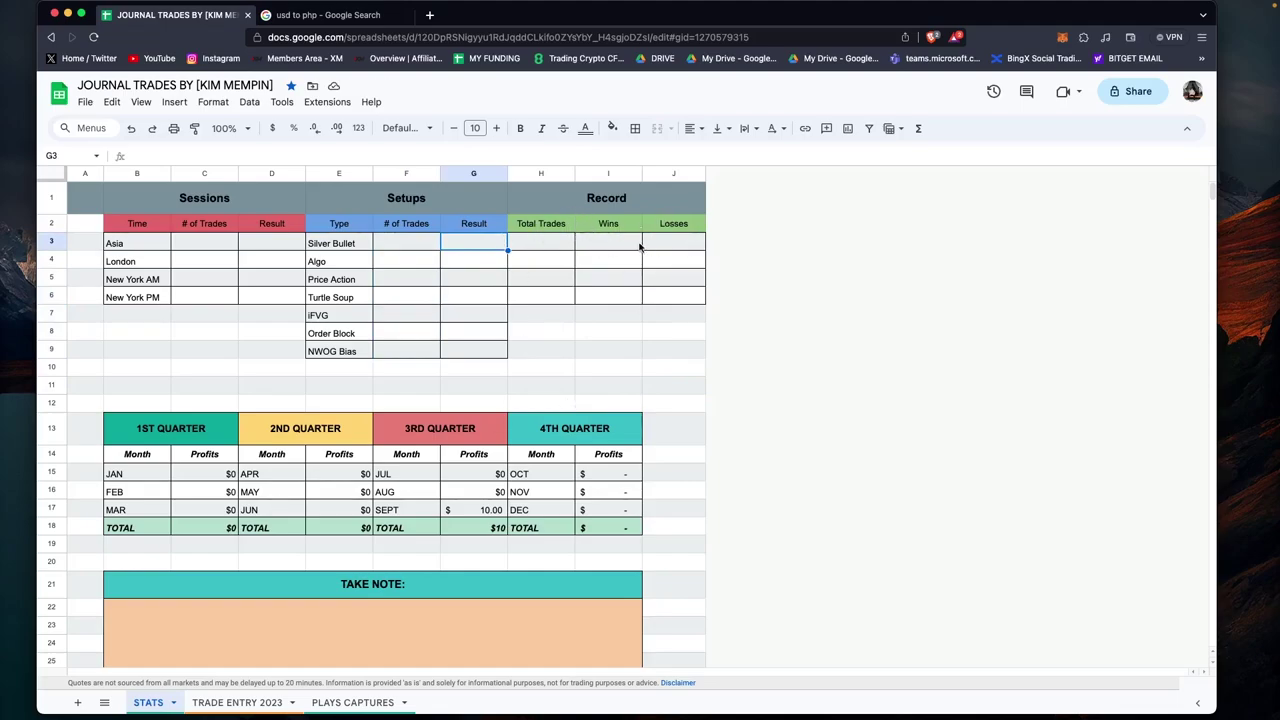
left_click(553, 248)
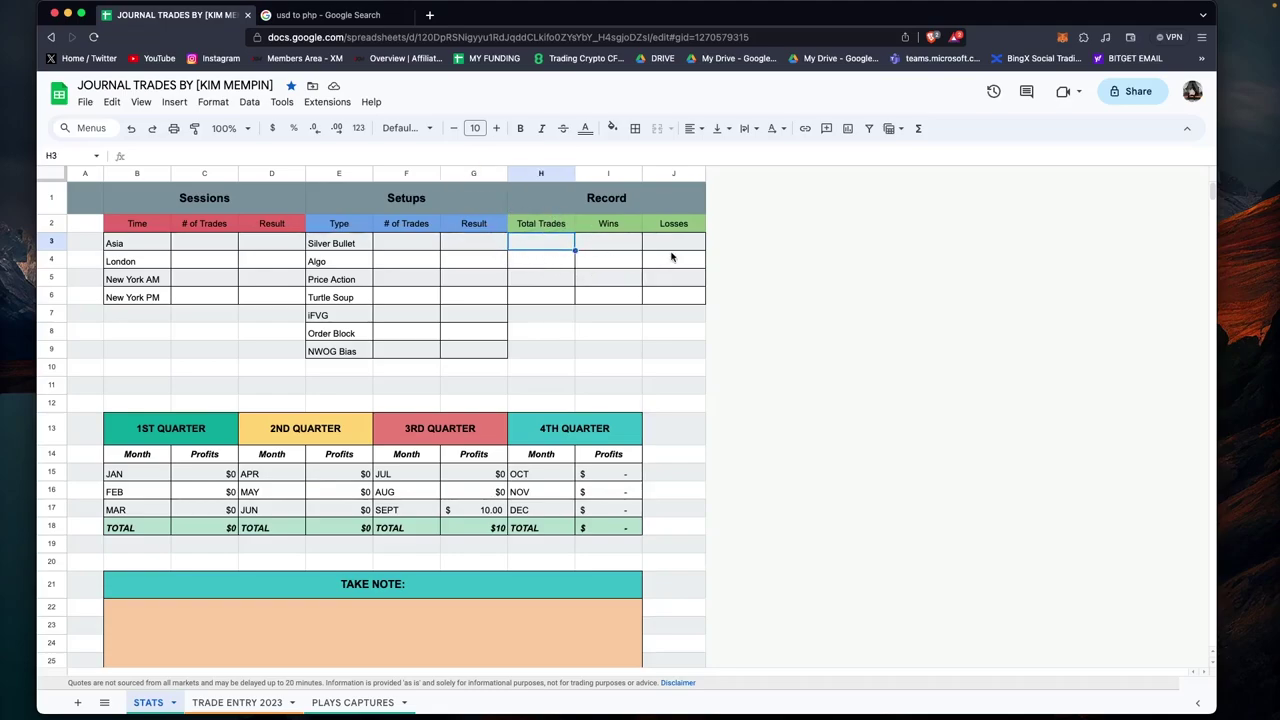
left_click(614, 242)
left_click(675, 242)
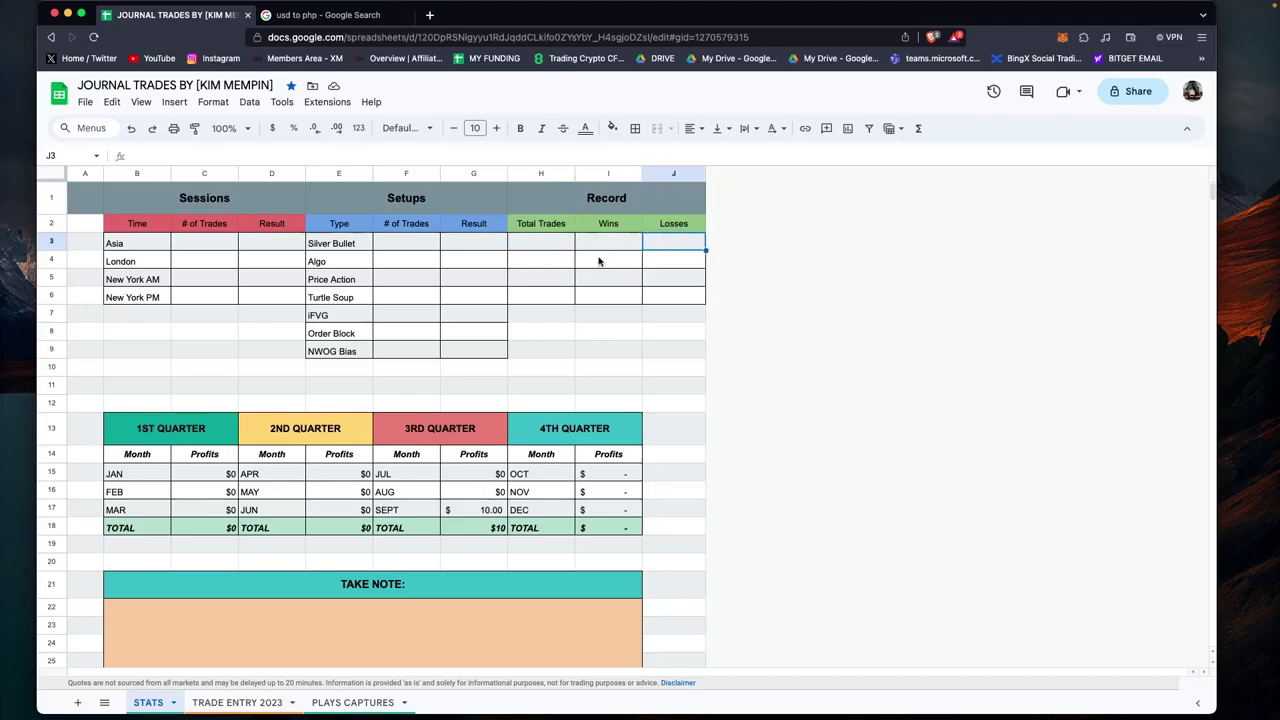
left_click(556, 245)
left_click(580, 246)
left_click(648, 242)
left_click(674, 386)
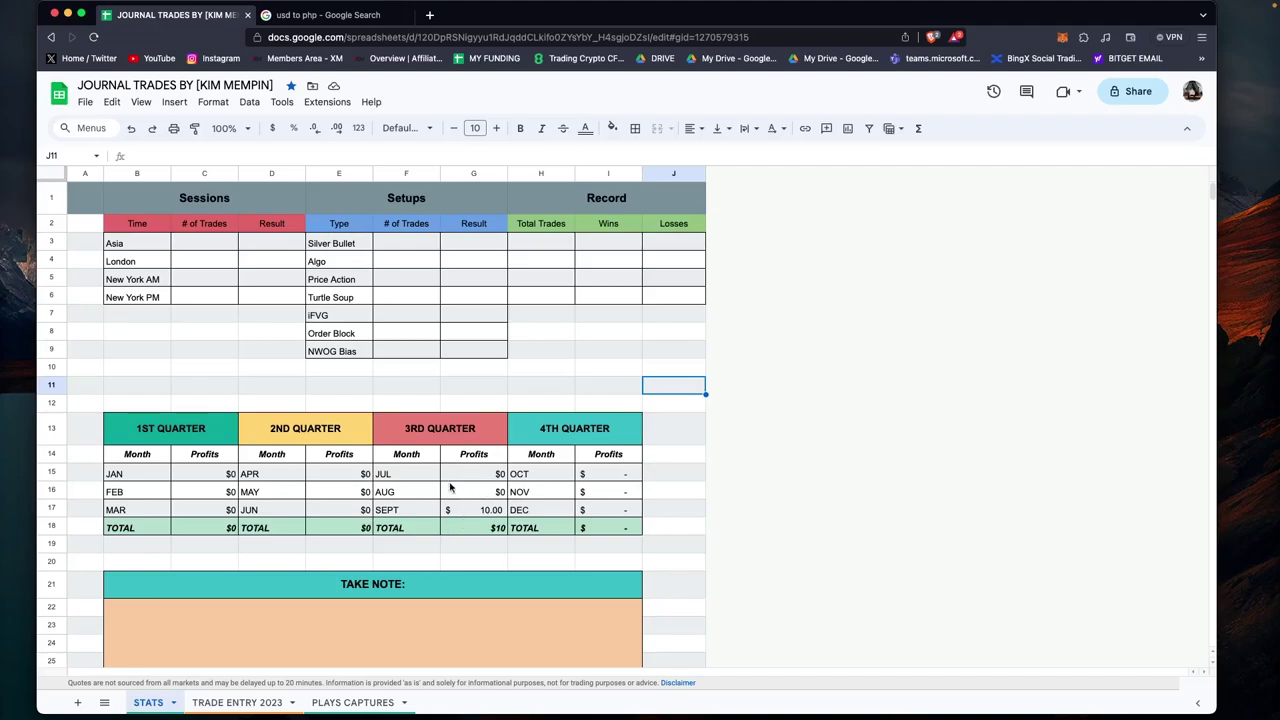
Examine the profit formulas for SEPT in the 3rd quarter and for OCT, NOV and DEC in the 4th quarter.
left_click(466, 512)
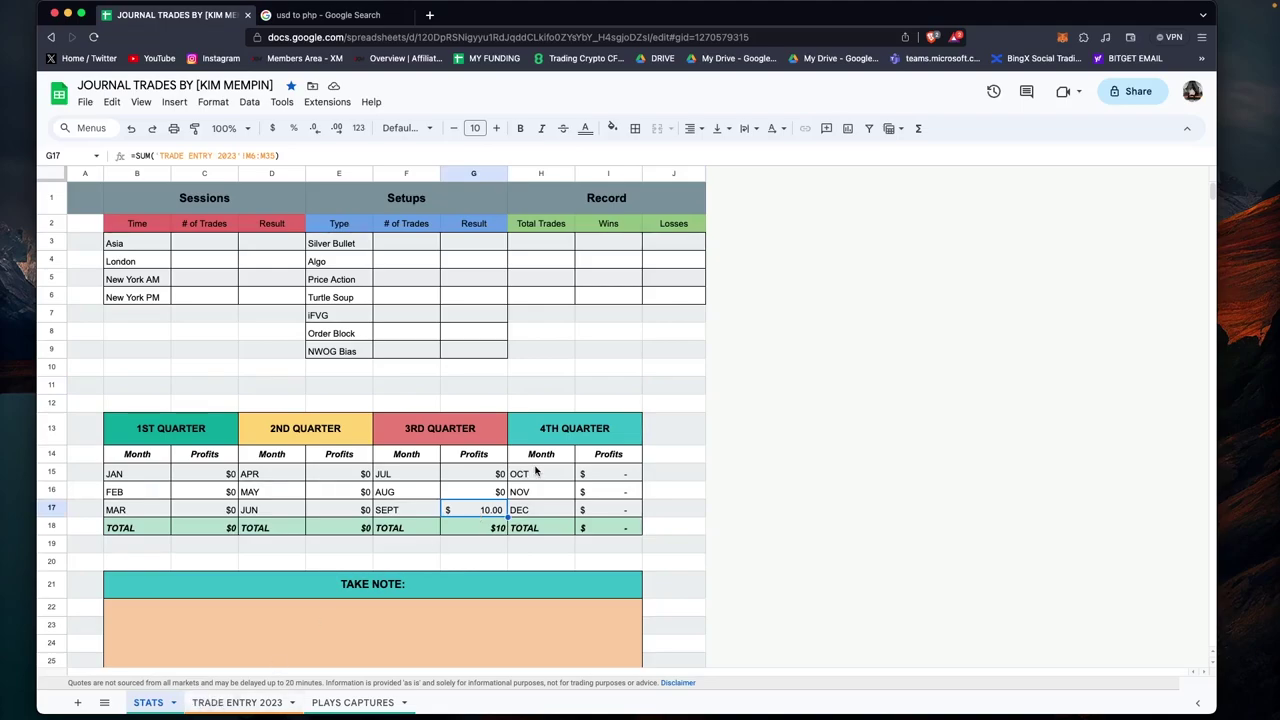
left_click(606, 475)
left_click(619, 494)
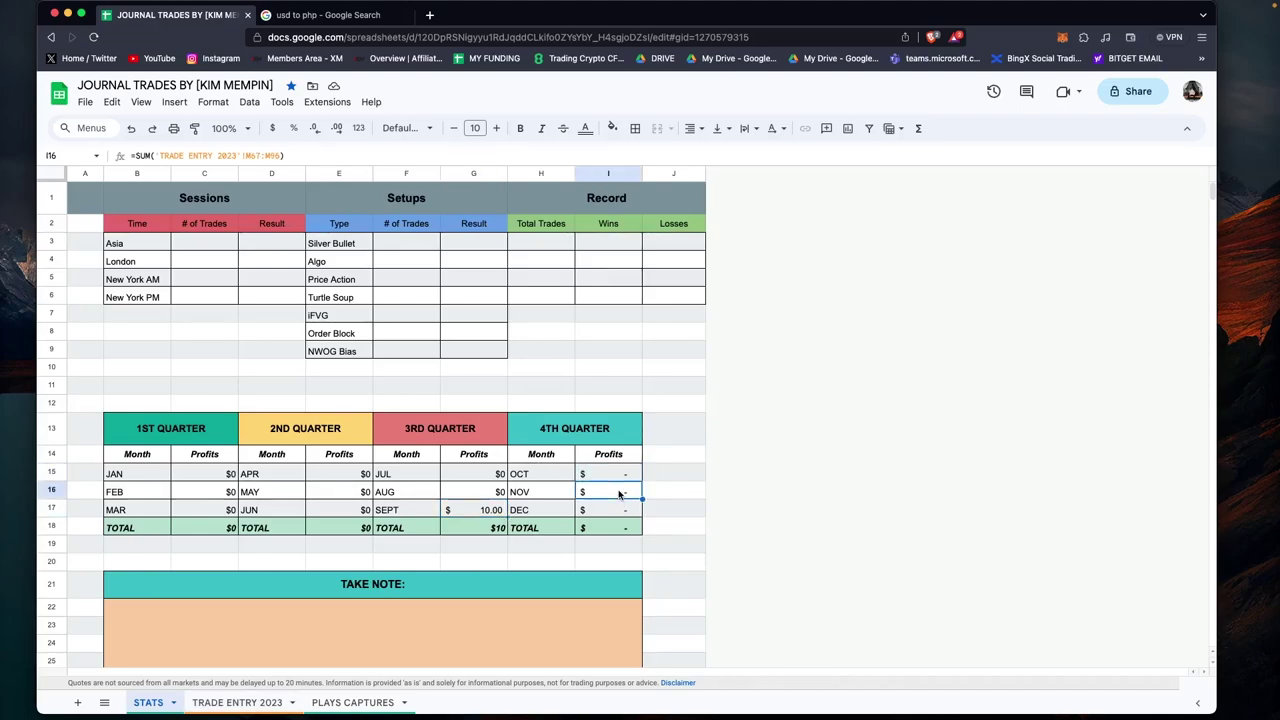
left_click(603, 512)
left_click(615, 474)
left_click(612, 492)
left_click(605, 510)
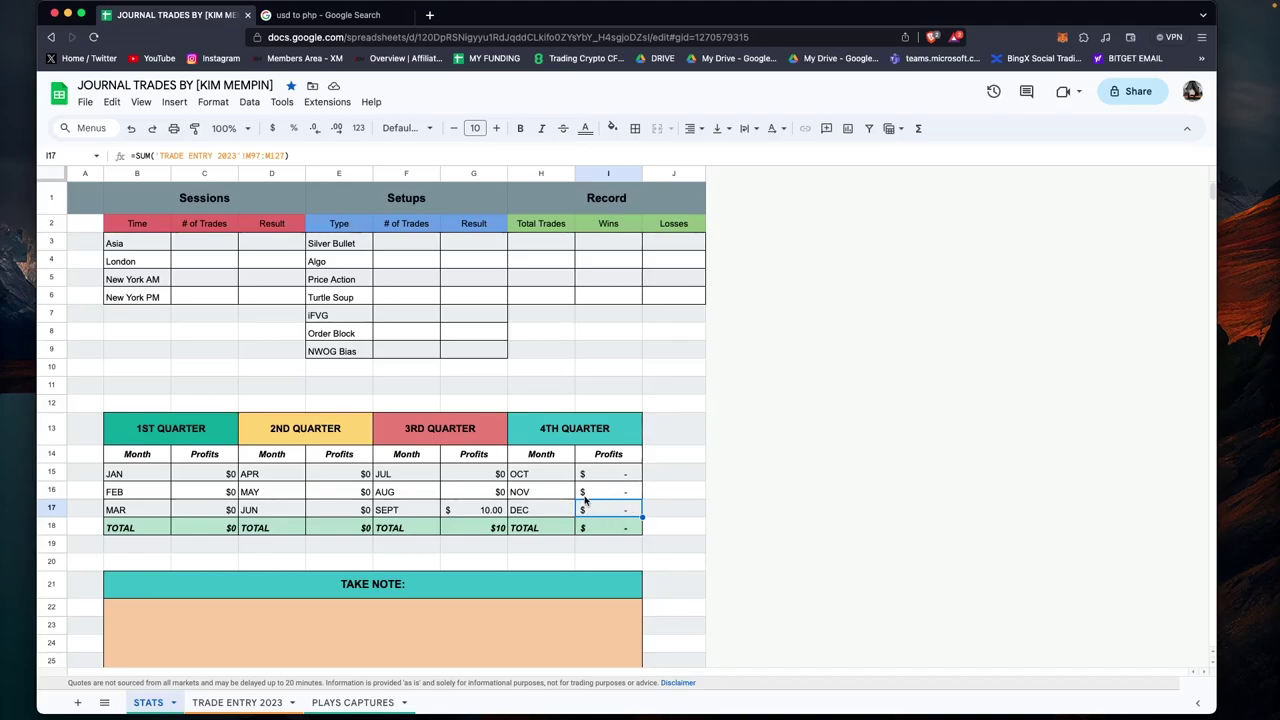
On the TRADE ENTRY 2023 sheet, enter balances of 3, 2, 1, 2, 20 and 2123 for 09/02/2023 through 09/07/2023.
left_click(238, 703)
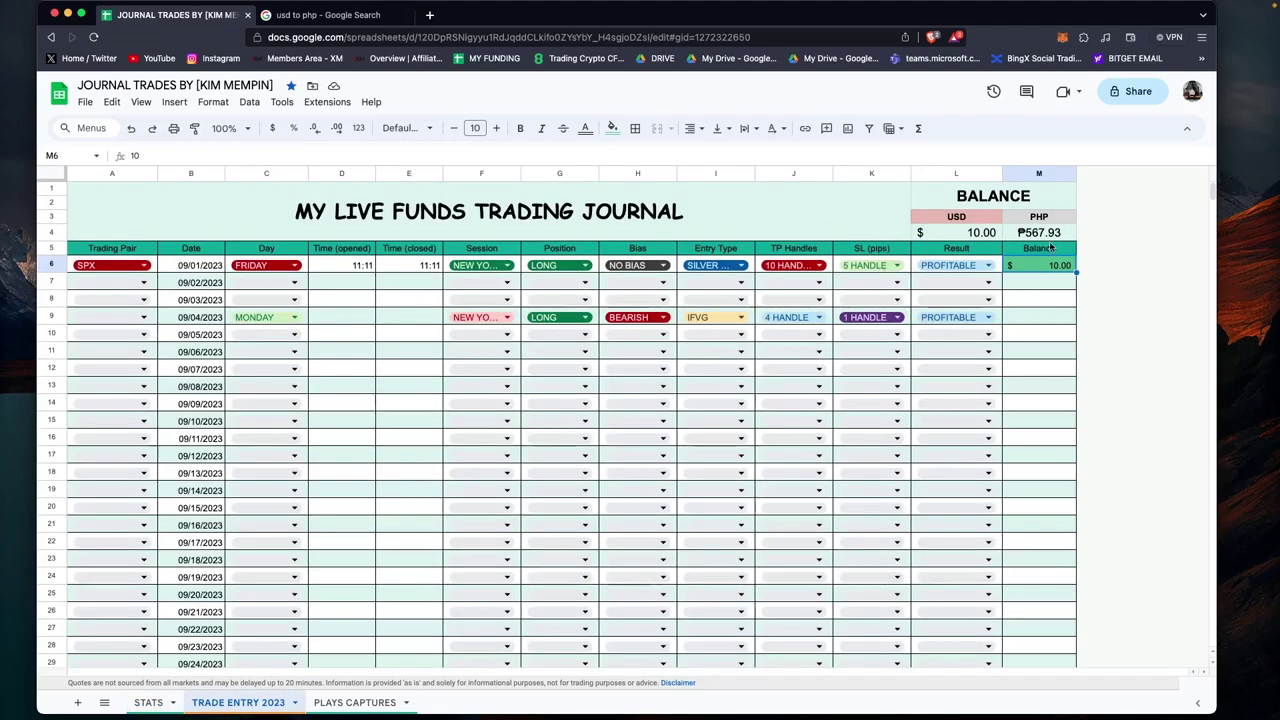
left_click(1066, 287)
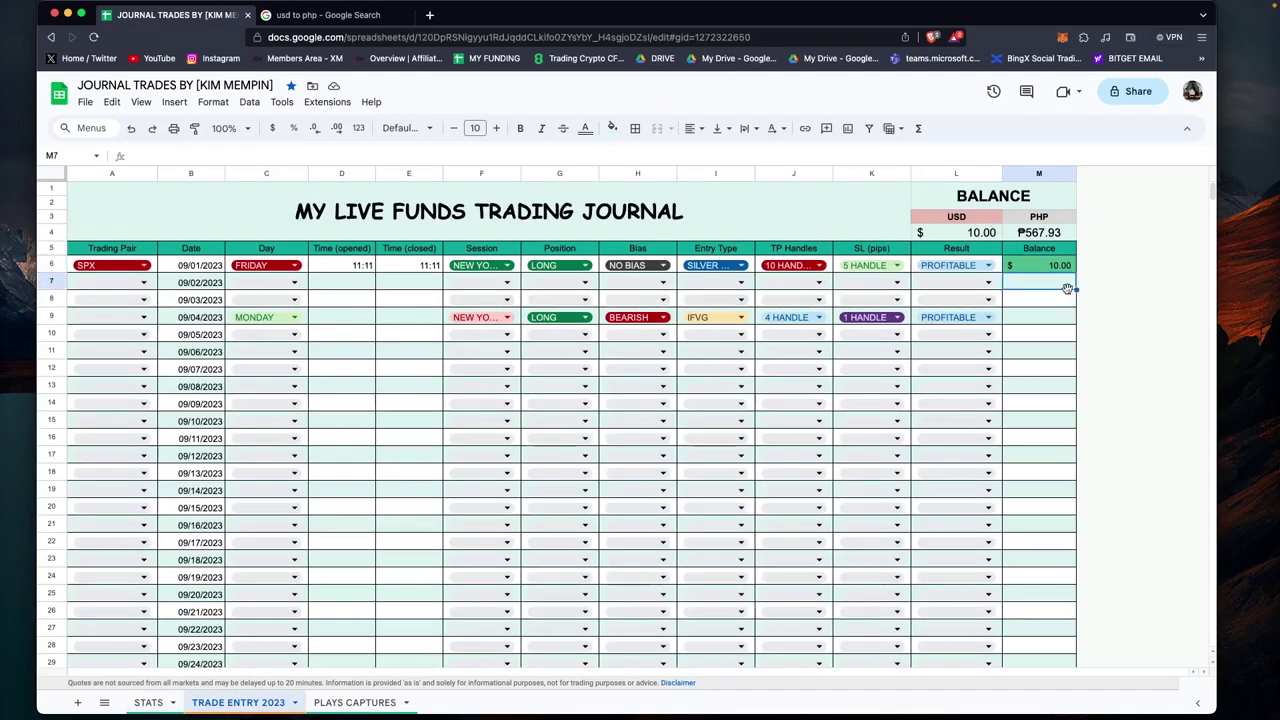
type("3")
key("Return")
type("2")
key("Return")
type("1")
key("Return")
type("2")
key("Return")
type("20")
key("Return")
type("2123")
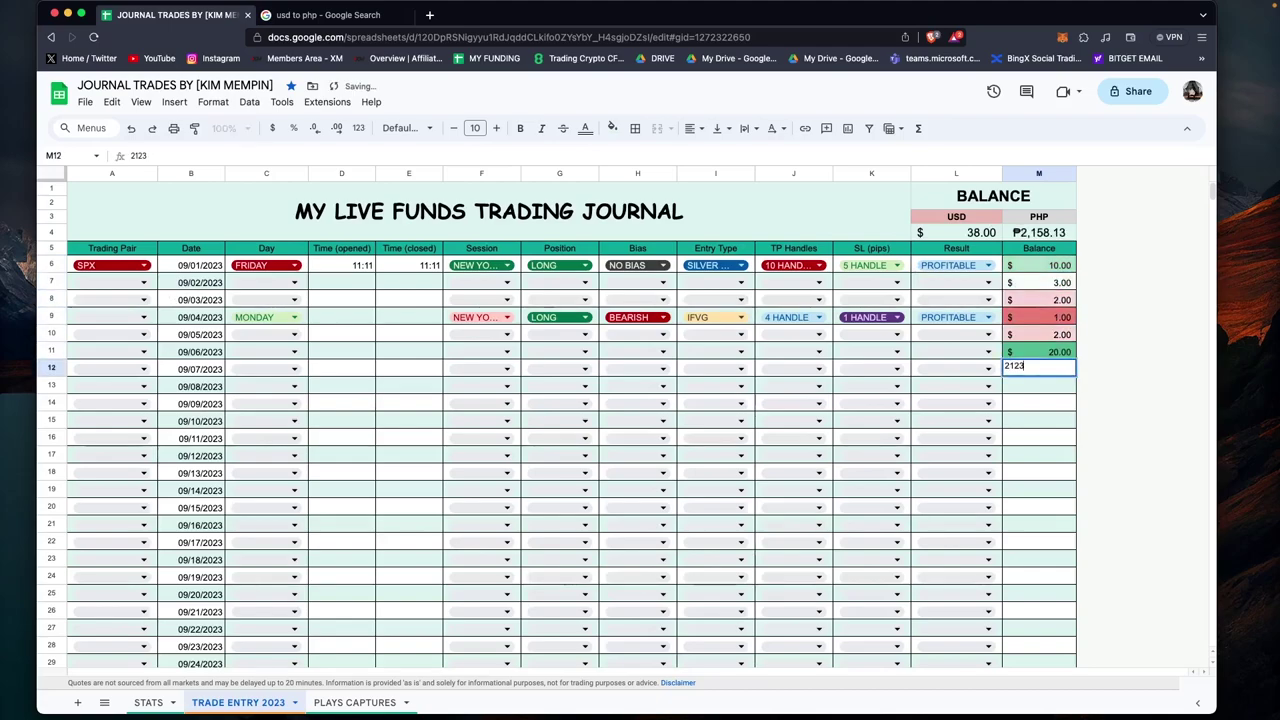
key("Return")
Enter balances from 09/08/2023 to 09/21/2023: 123, 23, 12, 23, 123, 23, 123, 32, 1231, 3, 3, 3, 32, 23.
type("123 23 12 23 123 23 123")
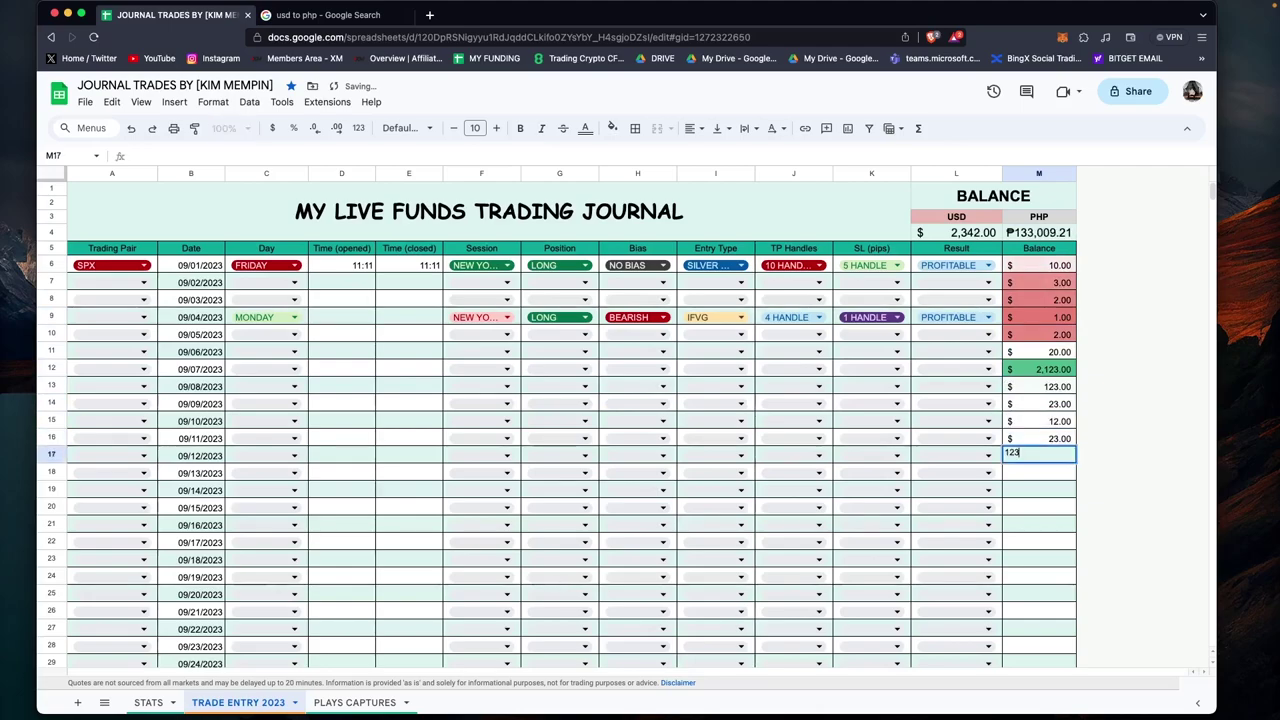
key("Return")
type("32 1231 3 3 3 32 23")
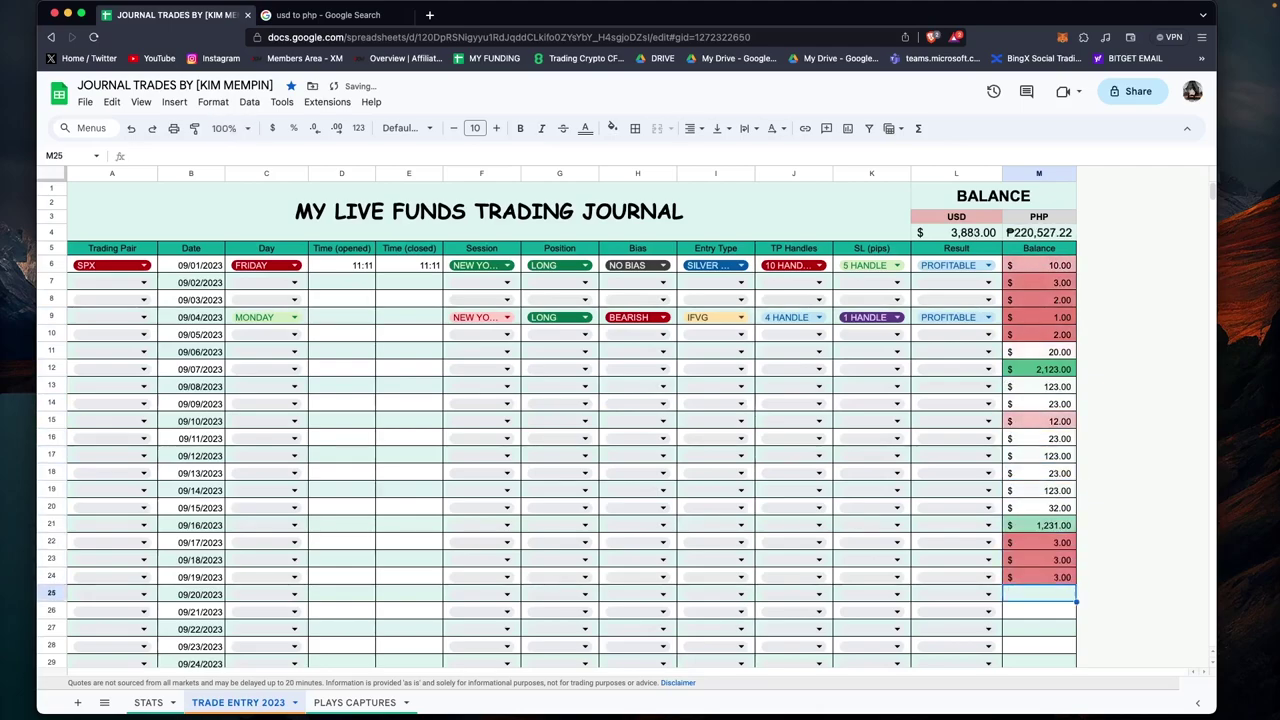
key("Return")
Enter balances of 1, 2, 21, 2, 12, 12, 12, 21 and 21 for 09/22/2023 through 09/30/2023.
type("1 2 21 2 12 12 12")
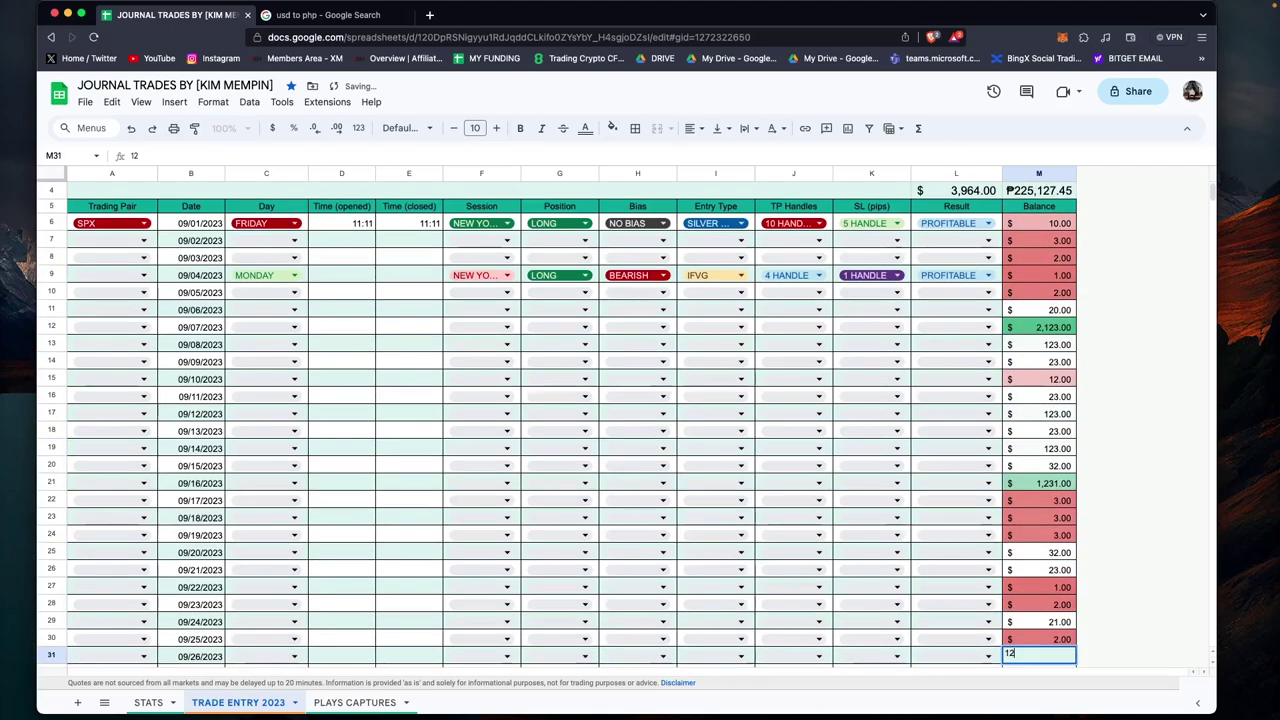
key("Return")
type("21 21")
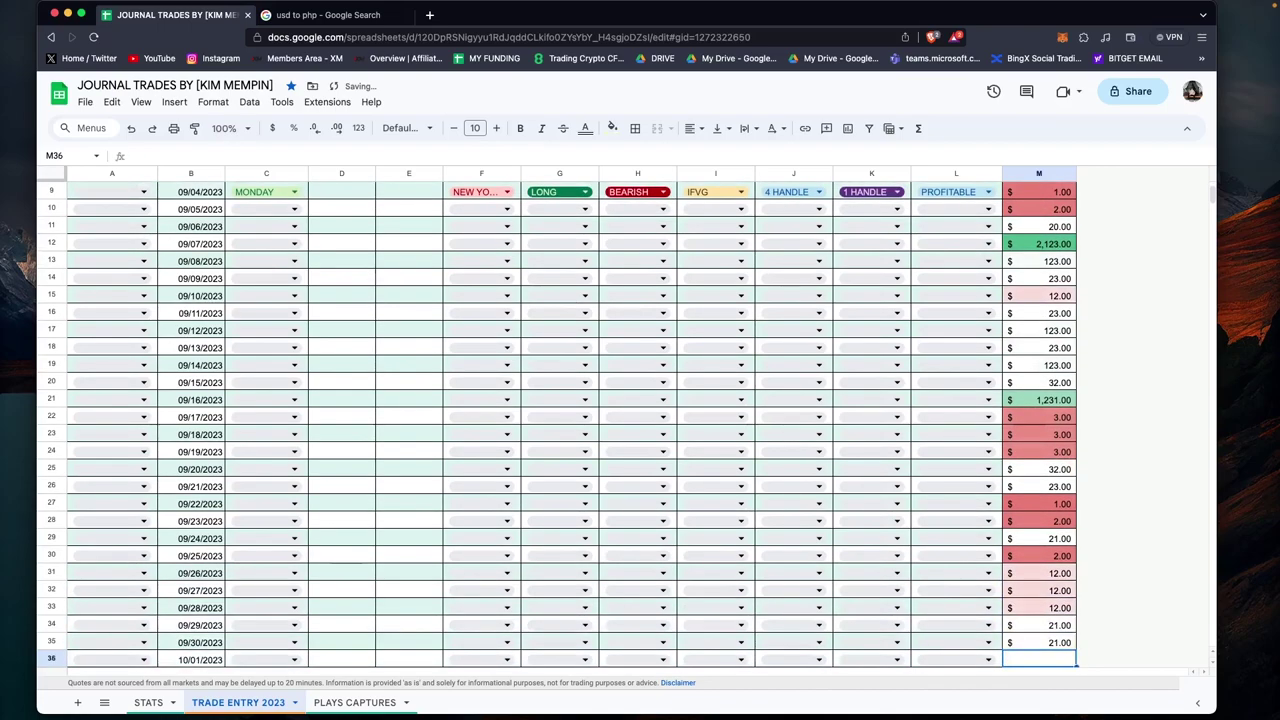
Undo the last balance entry for 09/30/2023 and enter 20 as that date's balance.
key("ctrl+z")
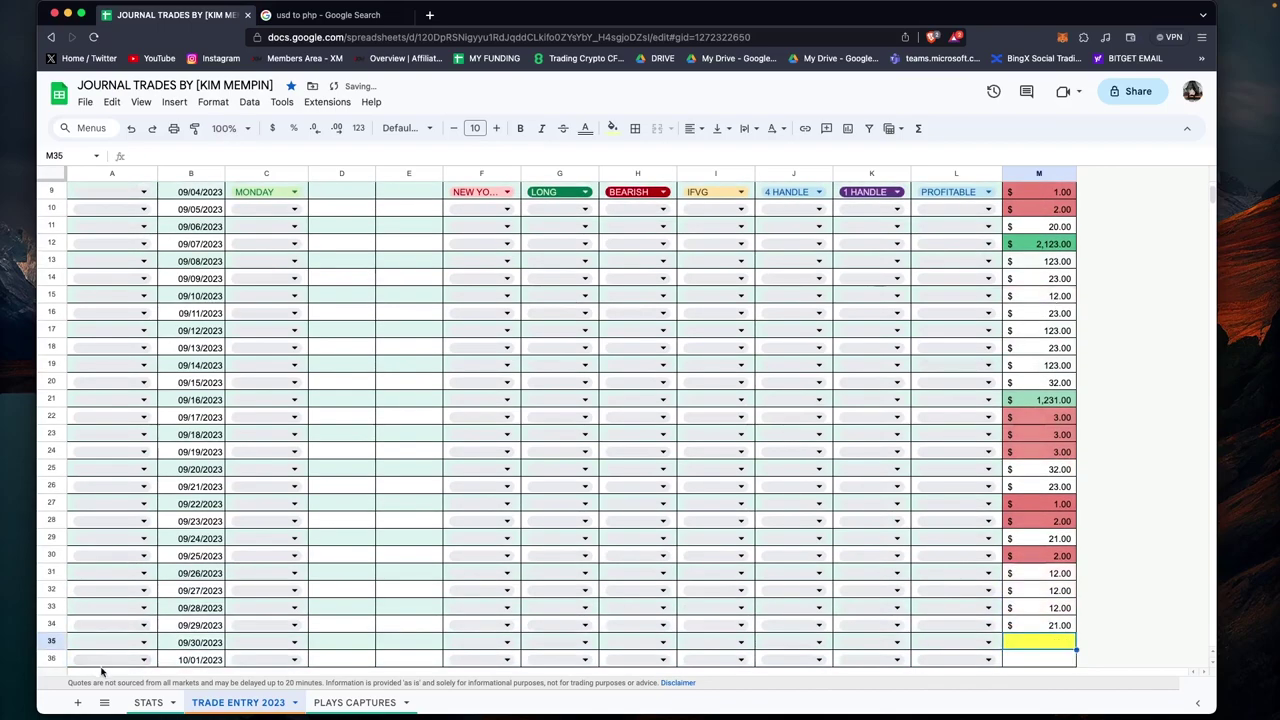
left_click(190, 642)
scroll(195, 432, "down", 5)
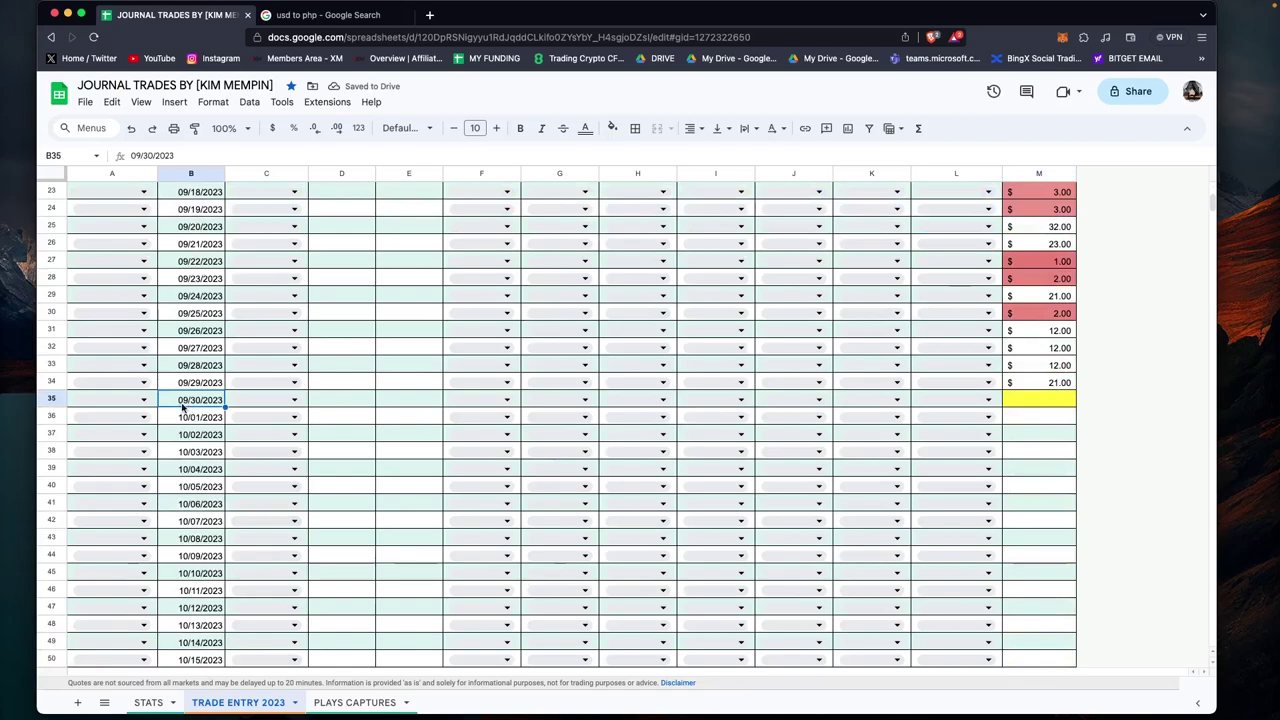
left_click(1050, 397)
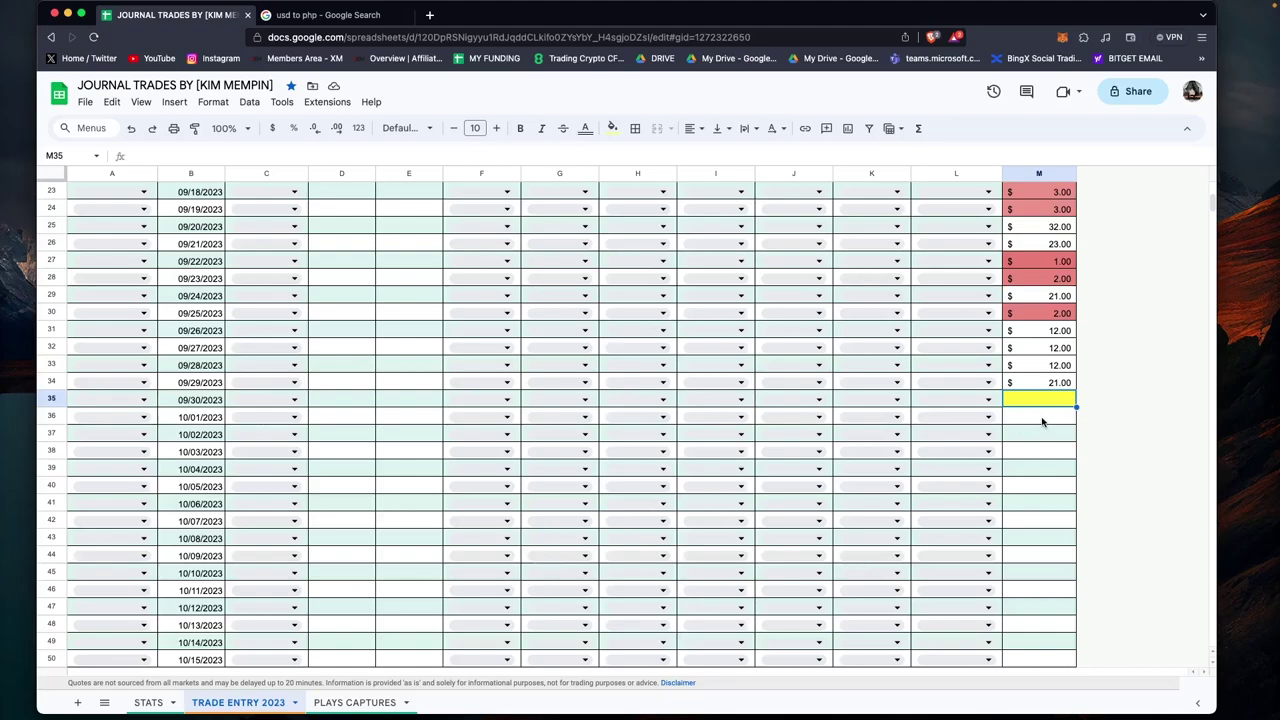
type("20")
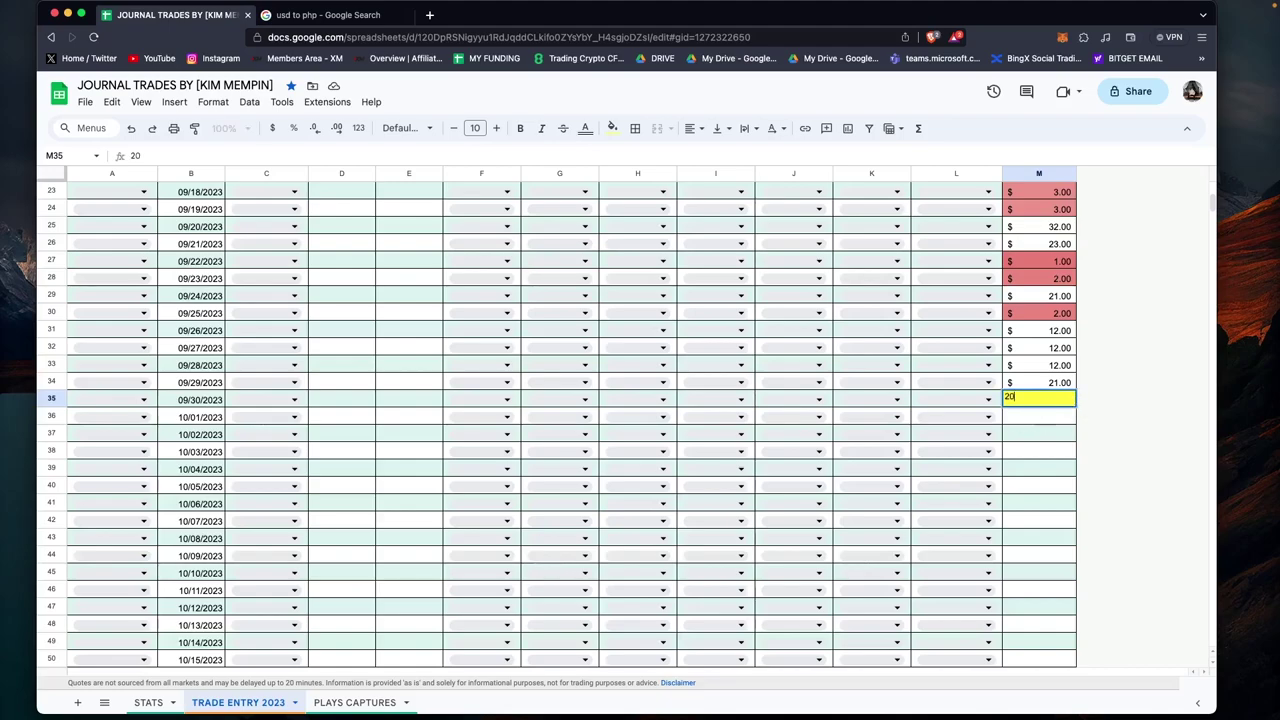
key("Return")
Change the 09/07/2023 balance to 20 and the 09/16/2023 balance to 10.
scroll(1114, 394, "up", 10)
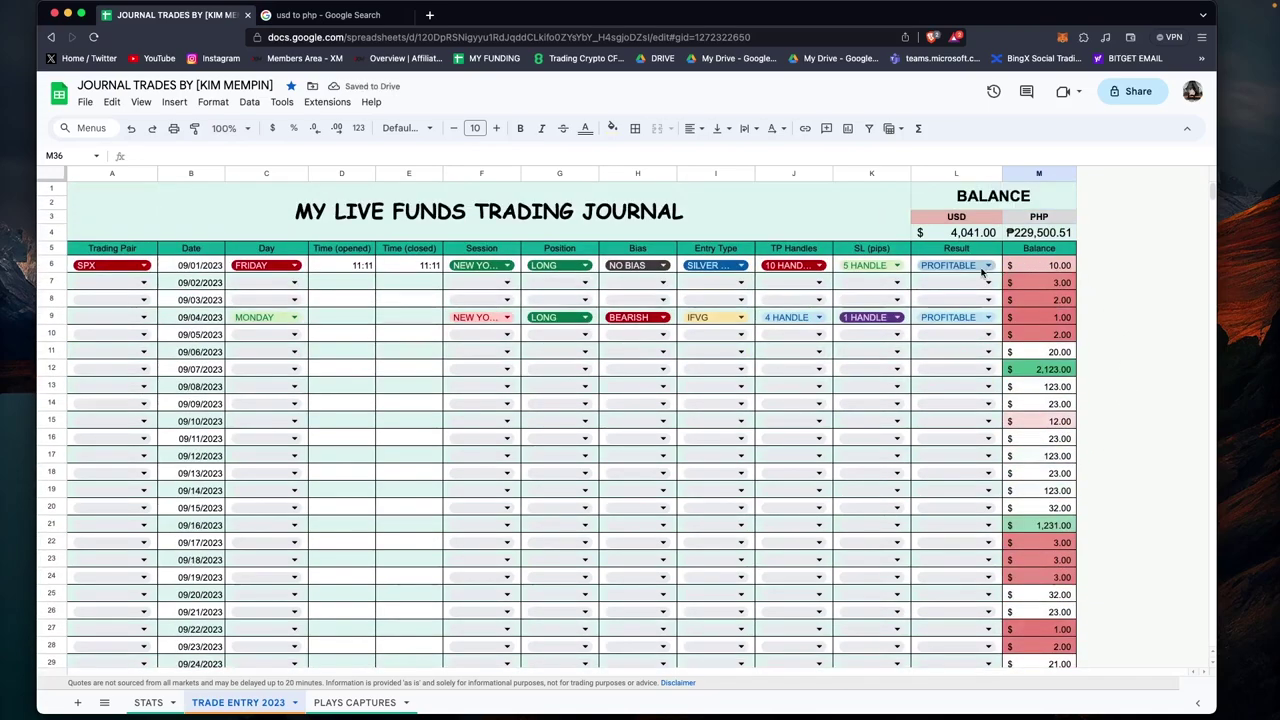
left_click(1050, 370)
type("20")
key("Return")
left_click(1055, 525)
type("10")
left_click(1224, 508)
left_click(1163, 494)
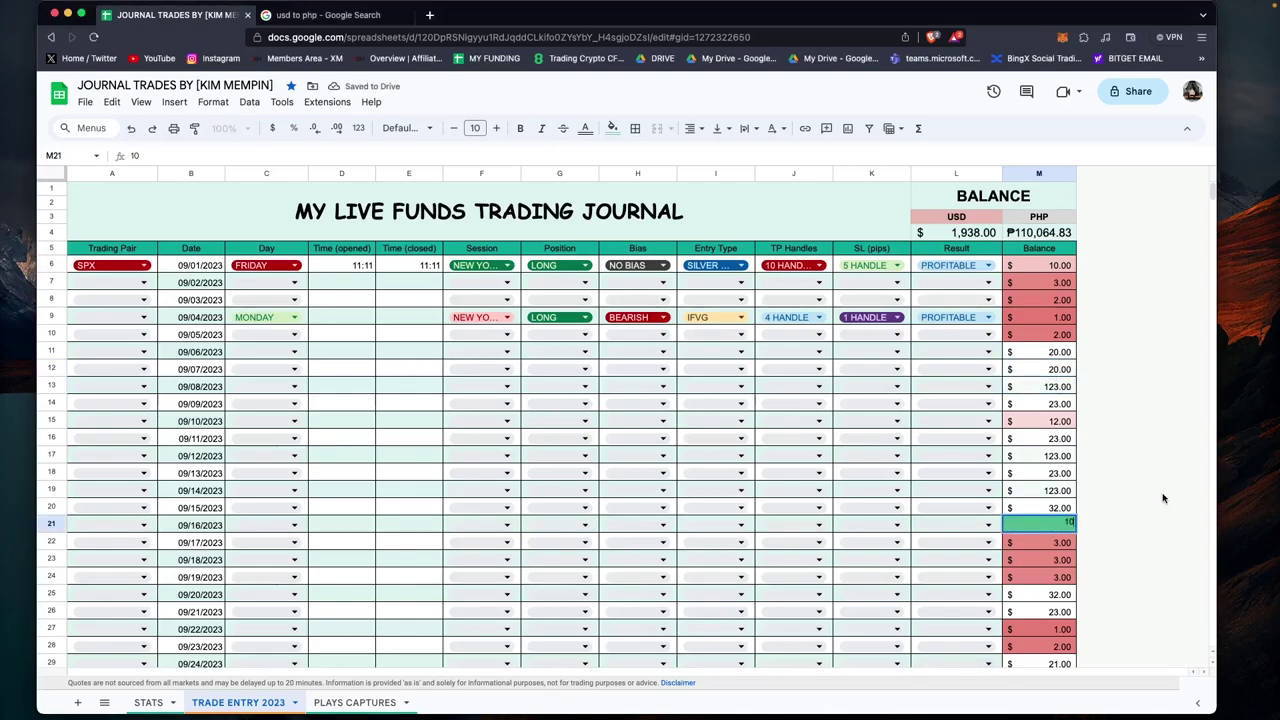
key("Up")
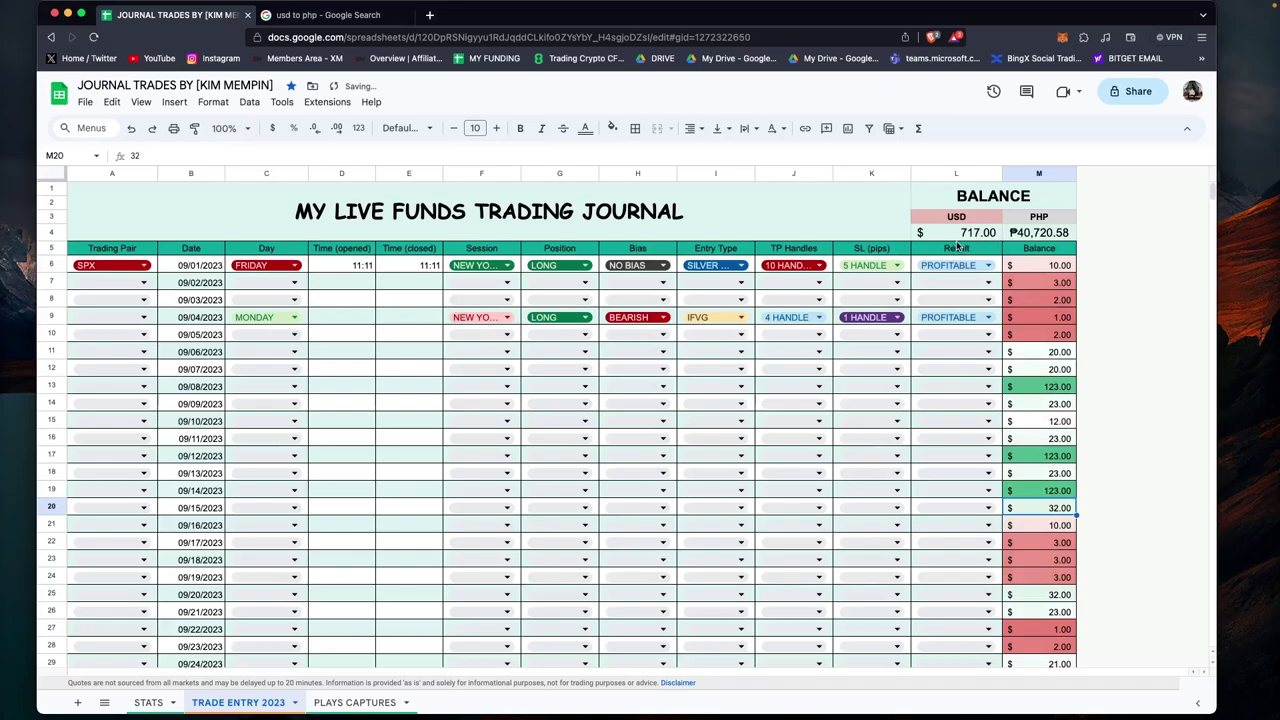
Look over the September balances and check the SEPT profit on the STATS sheet.
scroll(1060, 580, "down", 10)
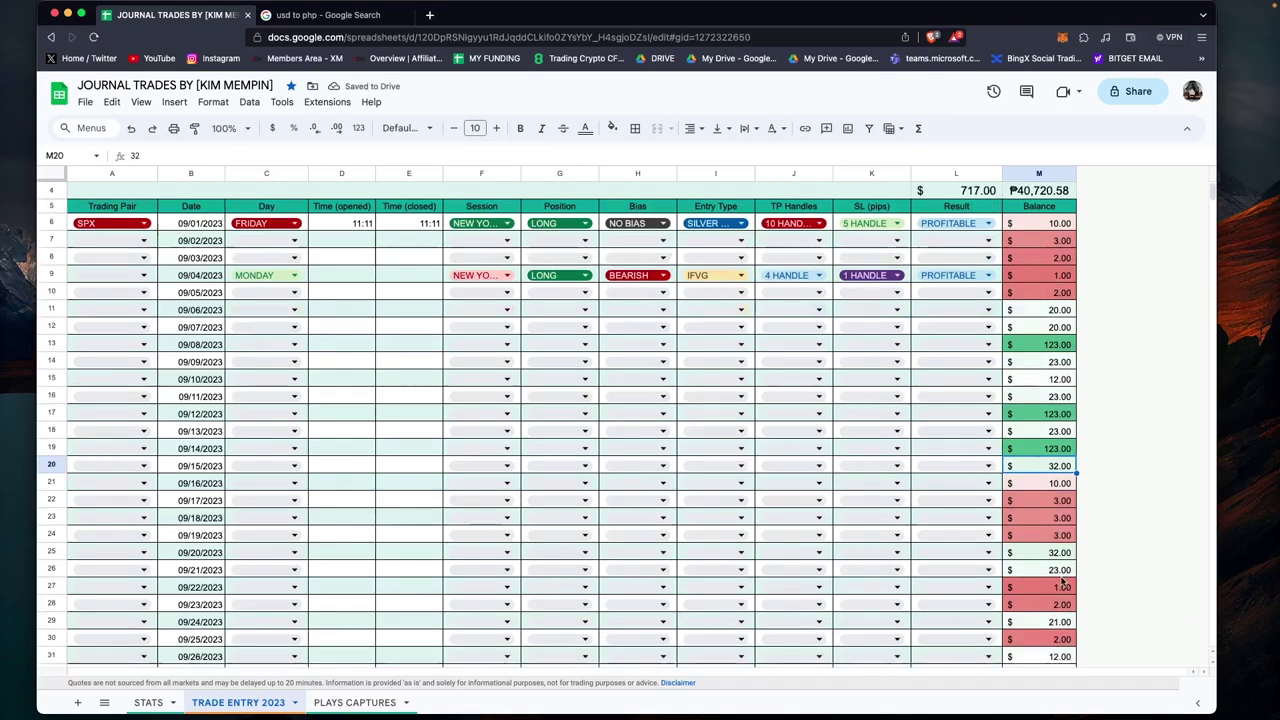
scroll(1060, 560, "up", 3)
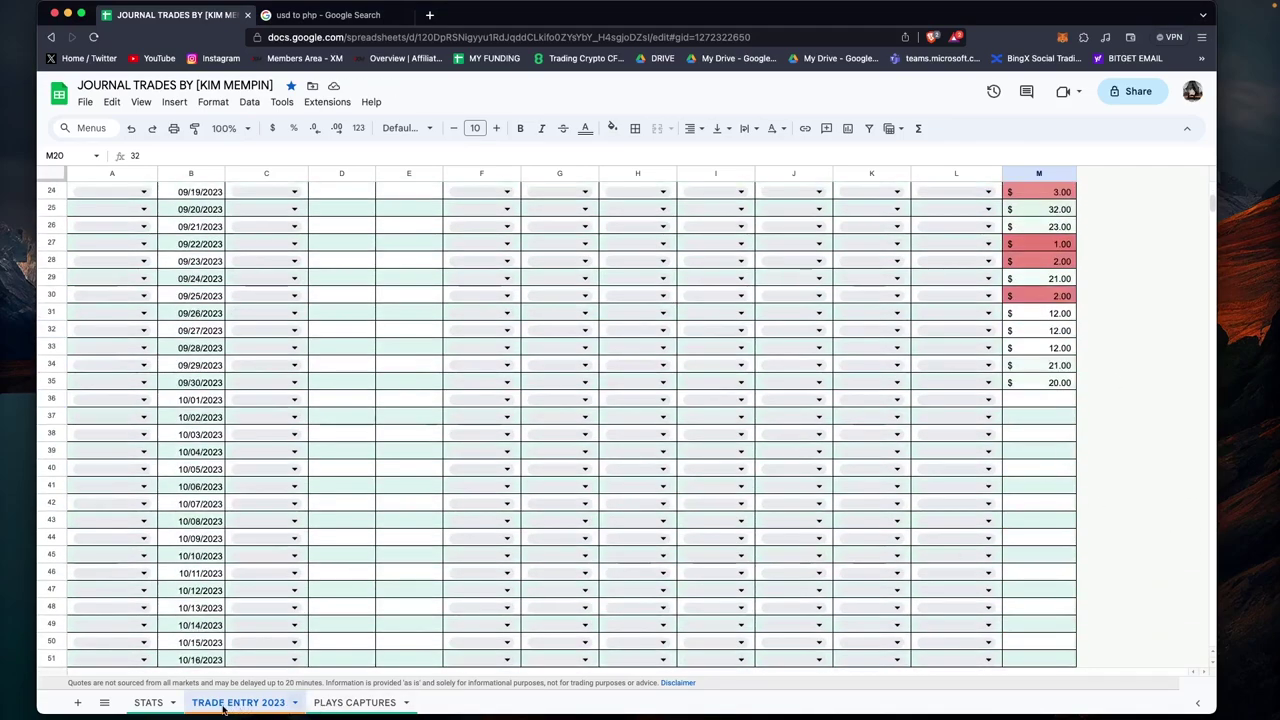
left_click(148, 703)
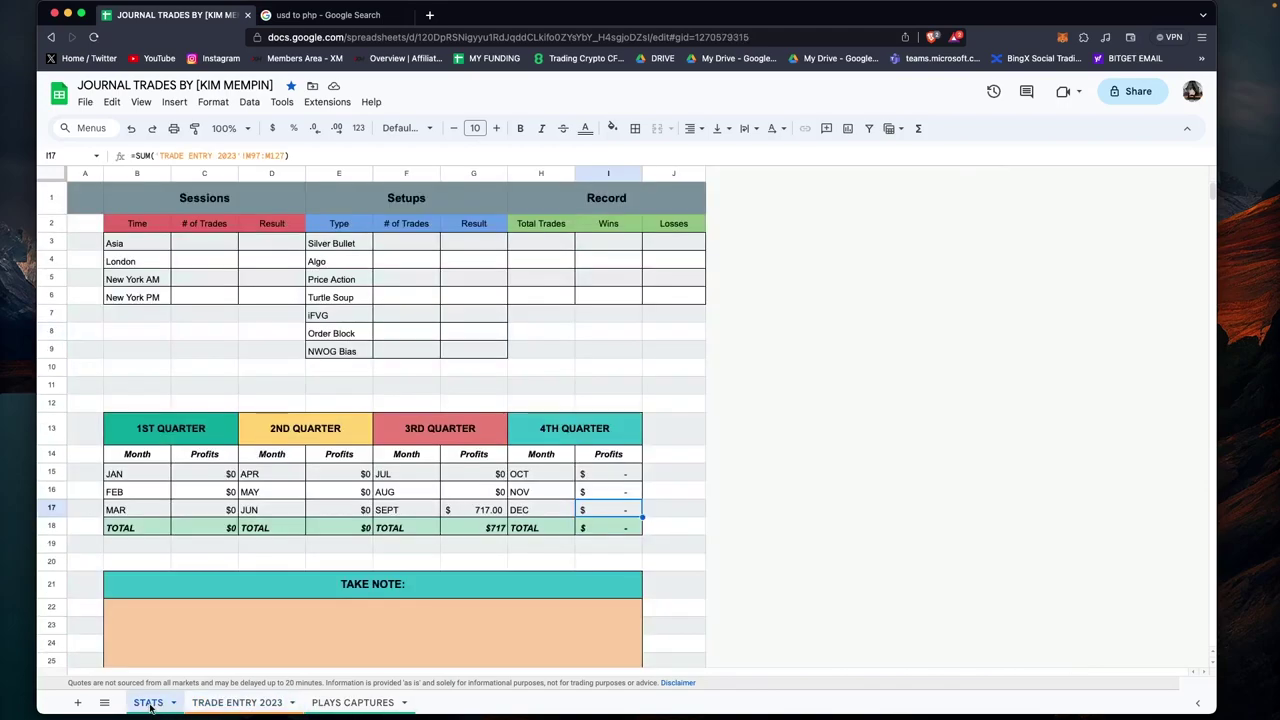
left_click(489, 511)
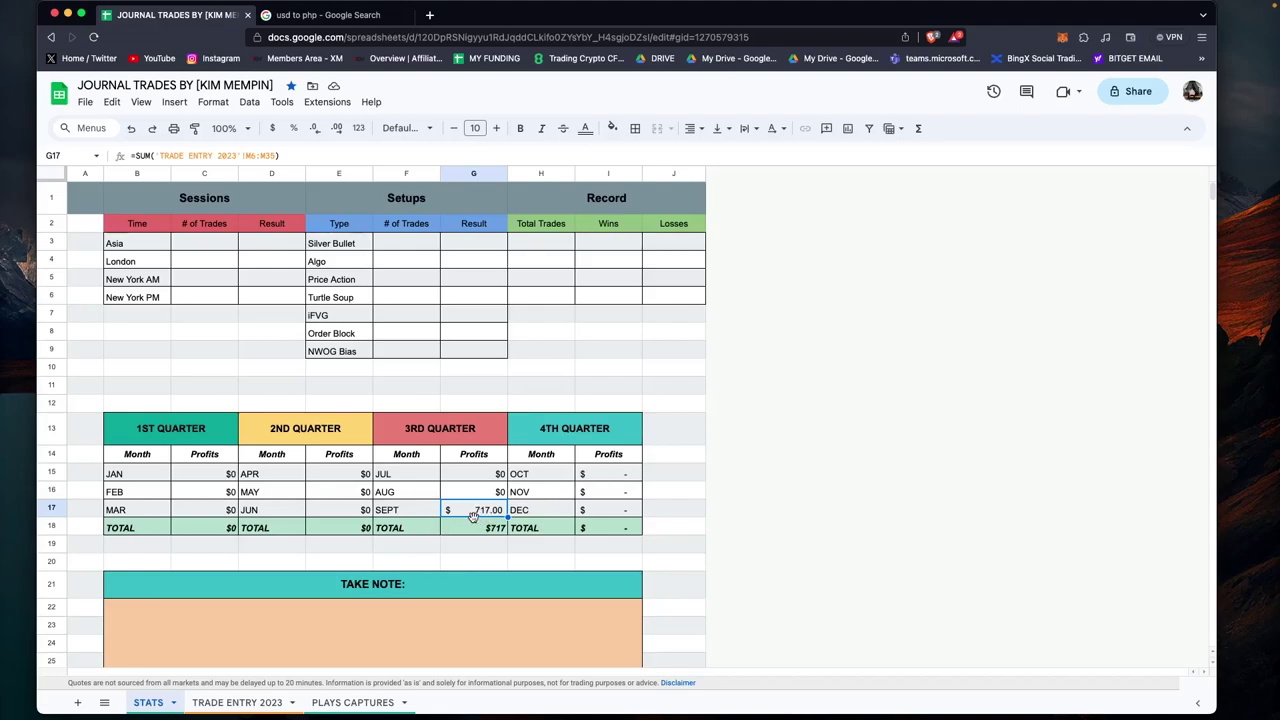
Enter a balance of 100 for 10/01/2023 on the TRADE ENTRY 2023 sheet.
left_click(247, 703)
left_click(1048, 402)
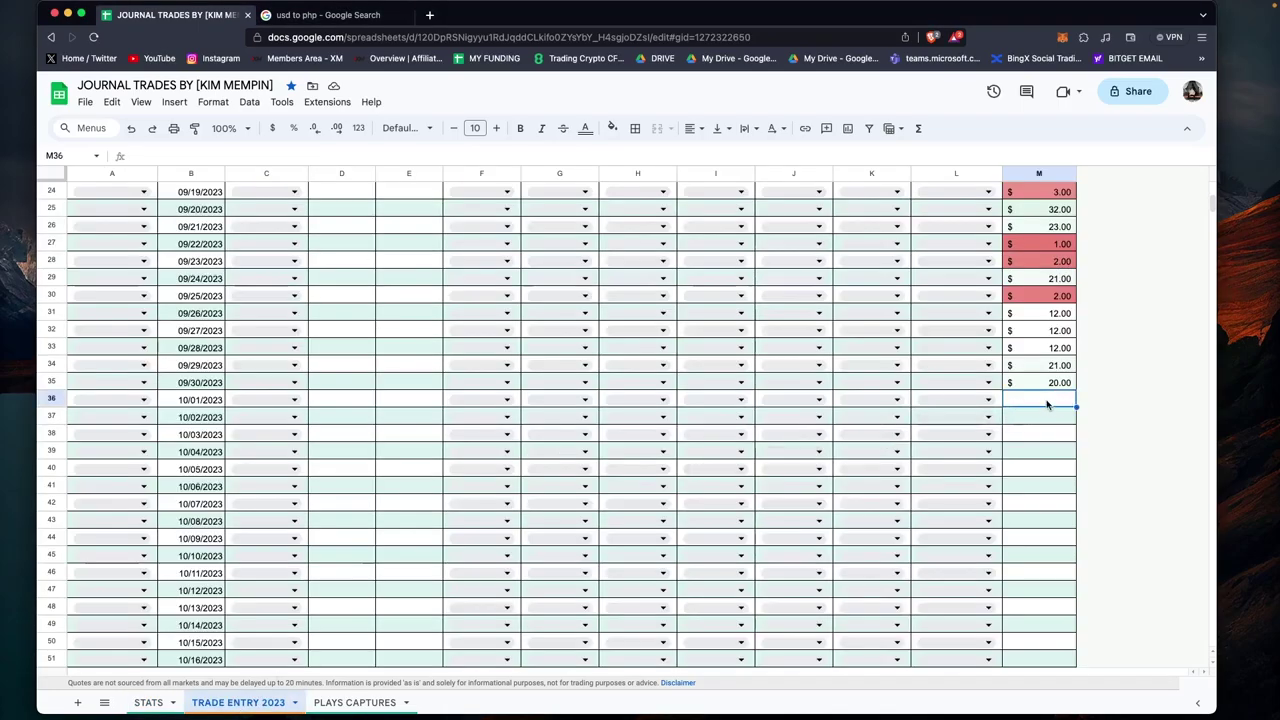
left_click(186, 402)
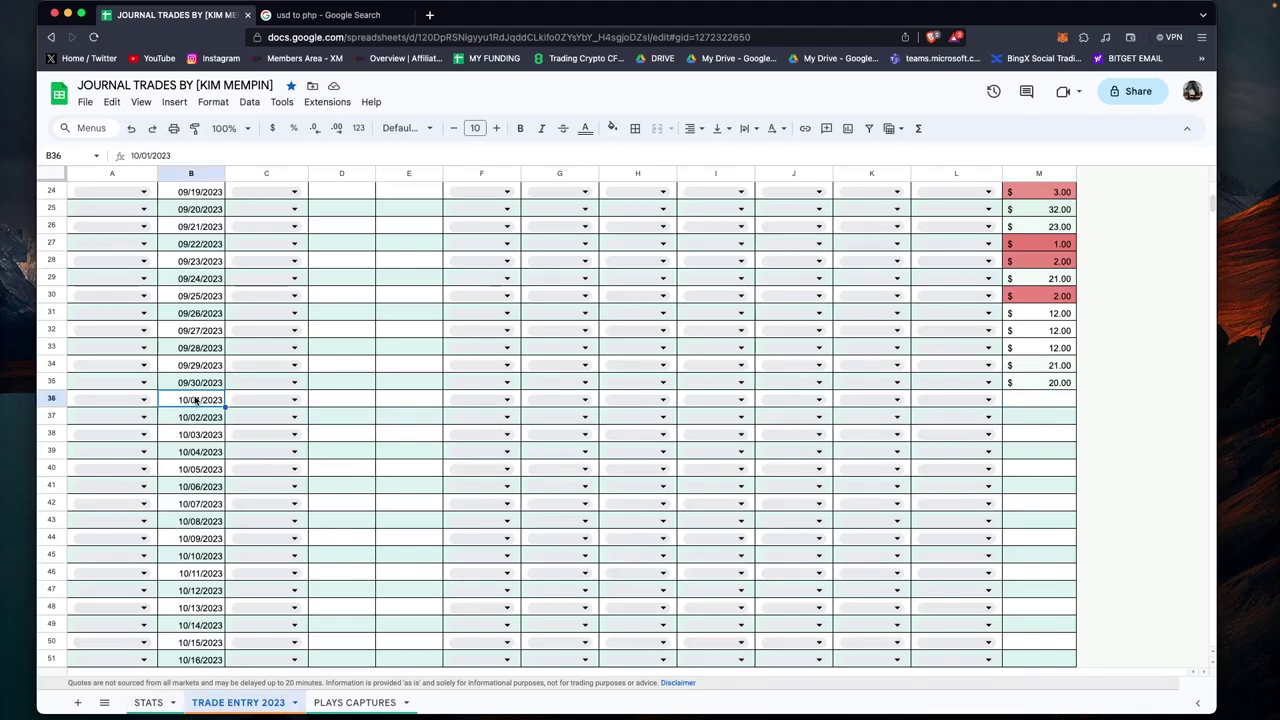
left_click(1055, 403)
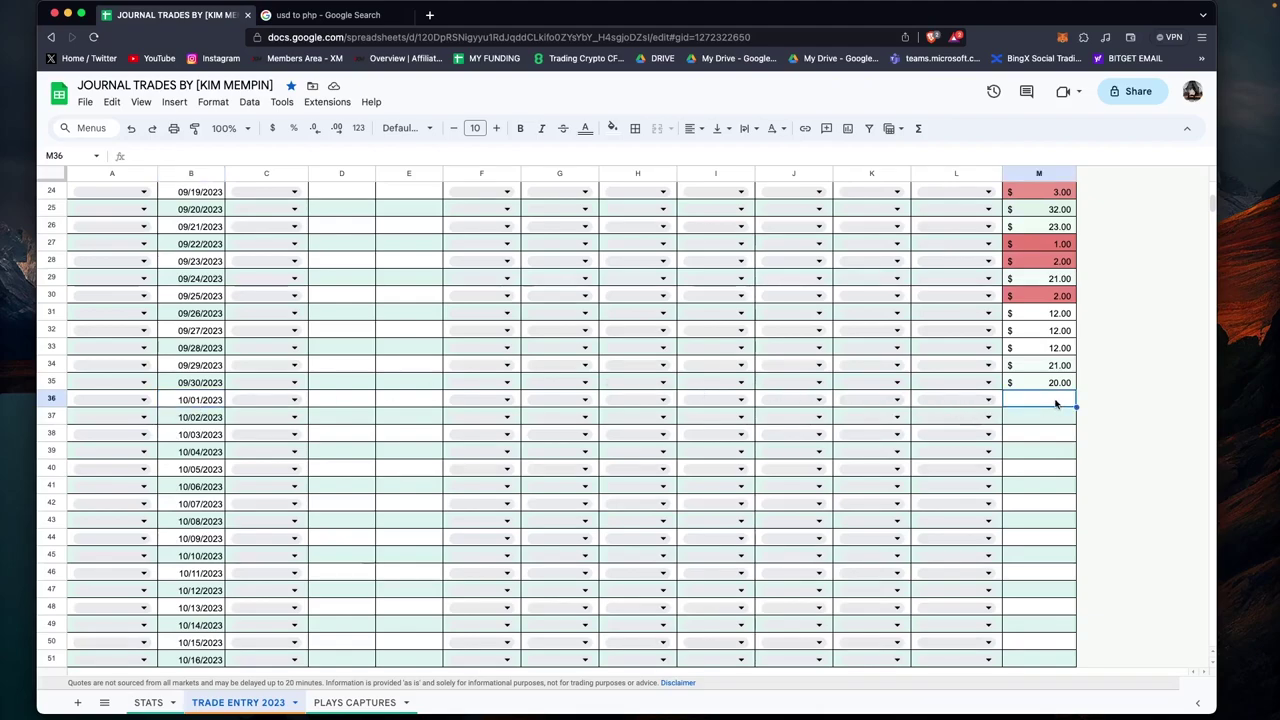
scroll(1083, 400, "up", 8)
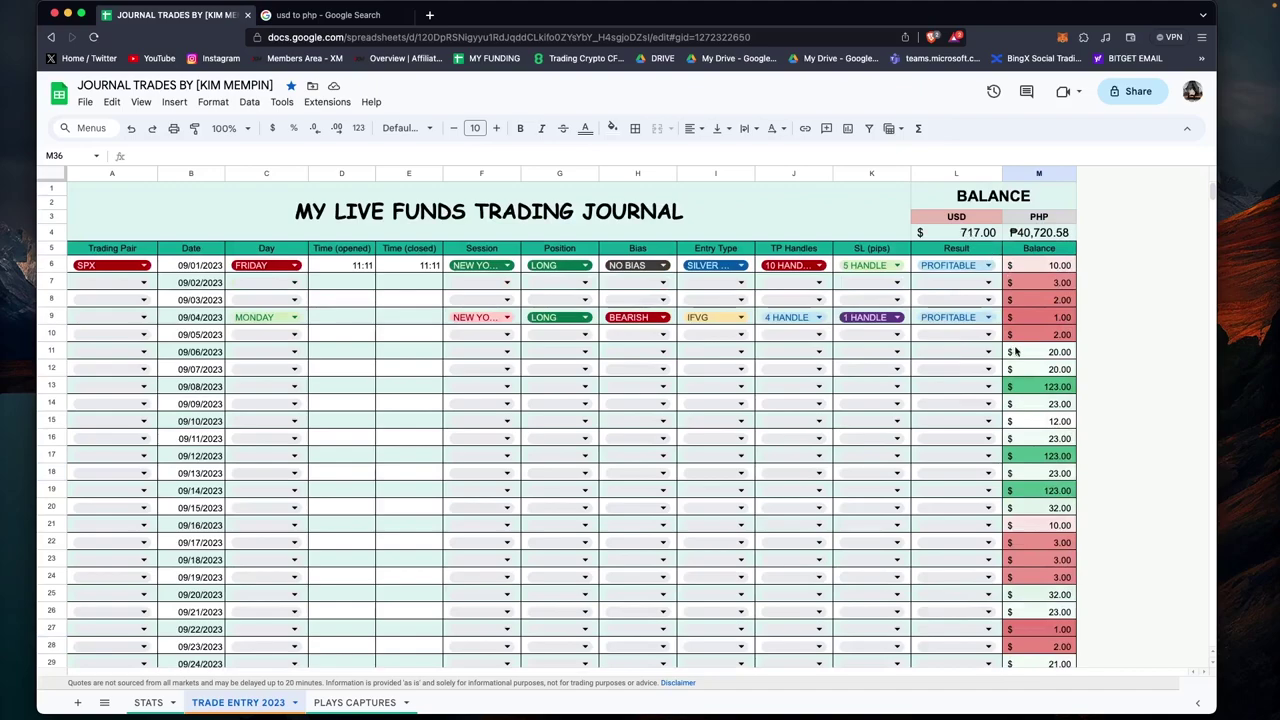
scroll(1091, 414, "down", 6)
type("100")
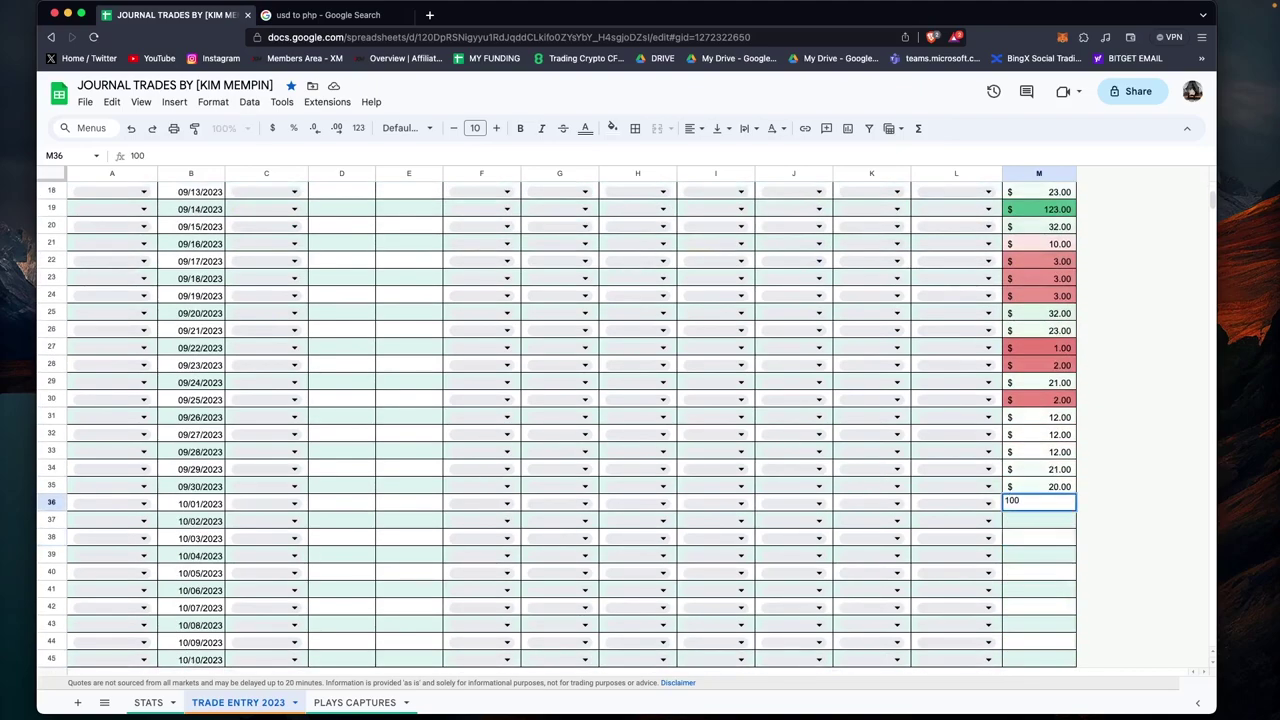
key("Return")
Check the OCT profit on the STATS sheet and the overall USD balance on the TRADE ENTRY 2023 sheet.
left_click(148, 703)
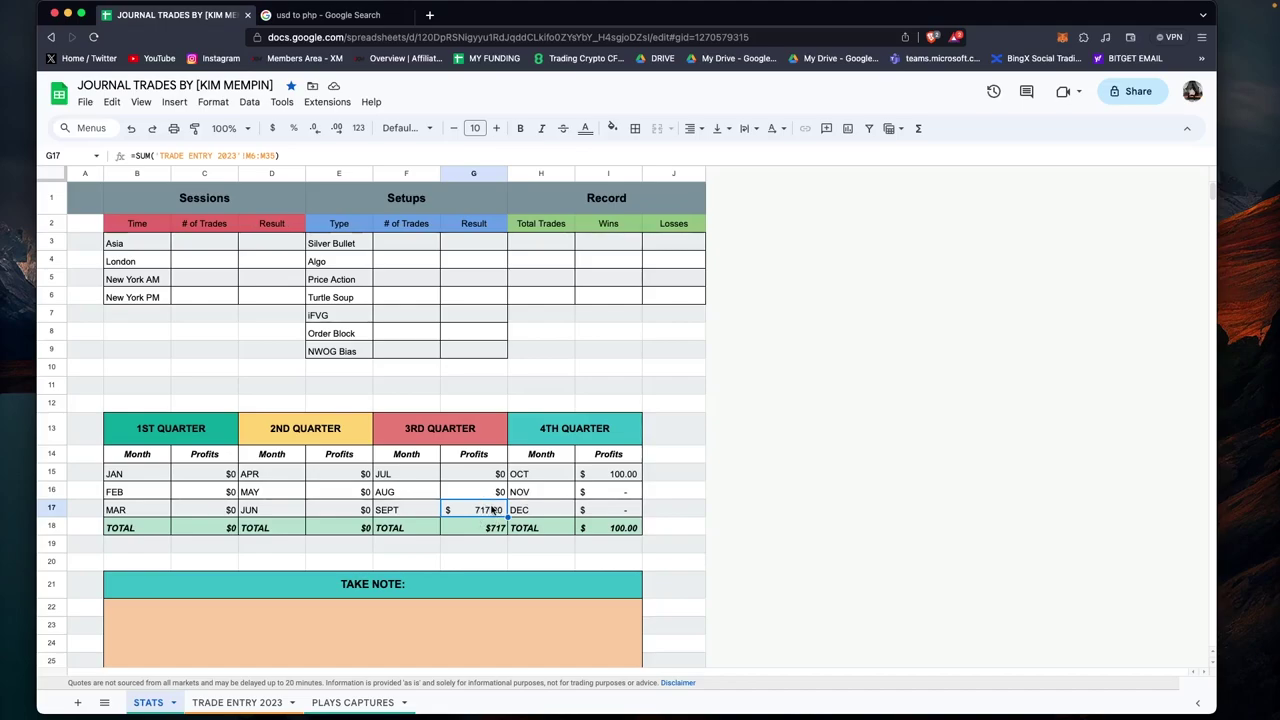
left_click(616, 478)
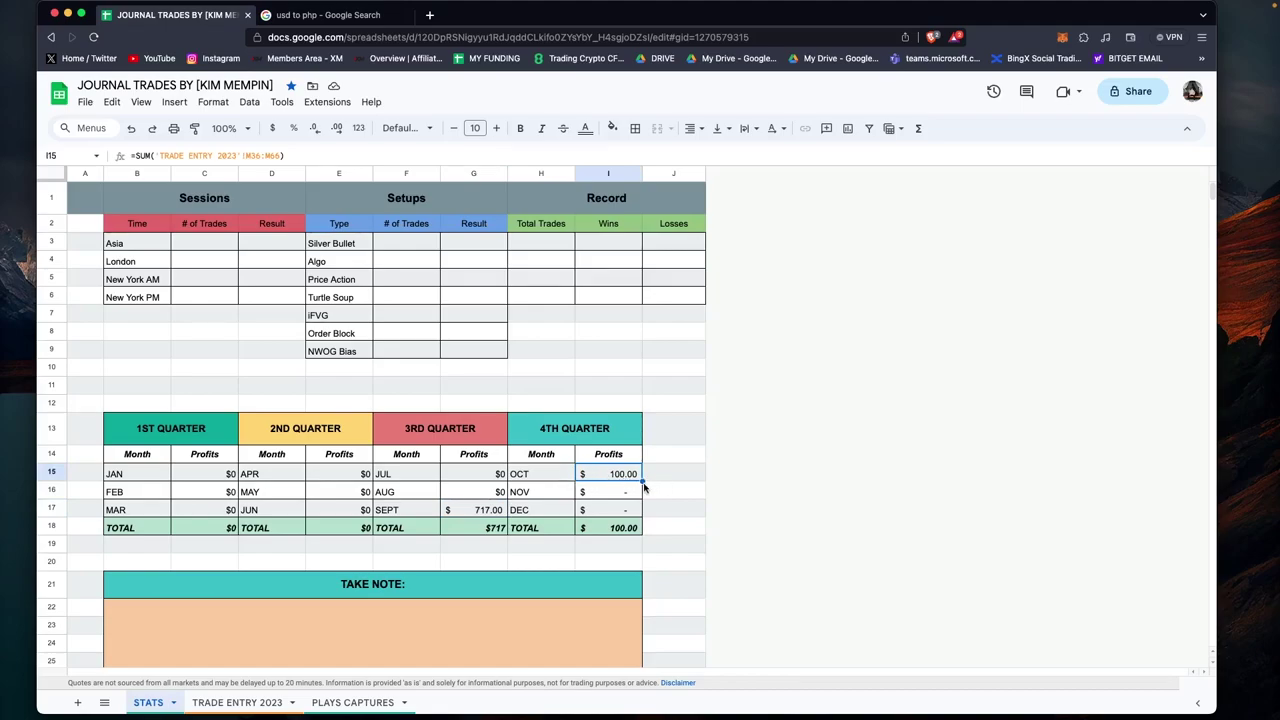
left_click(219, 704)
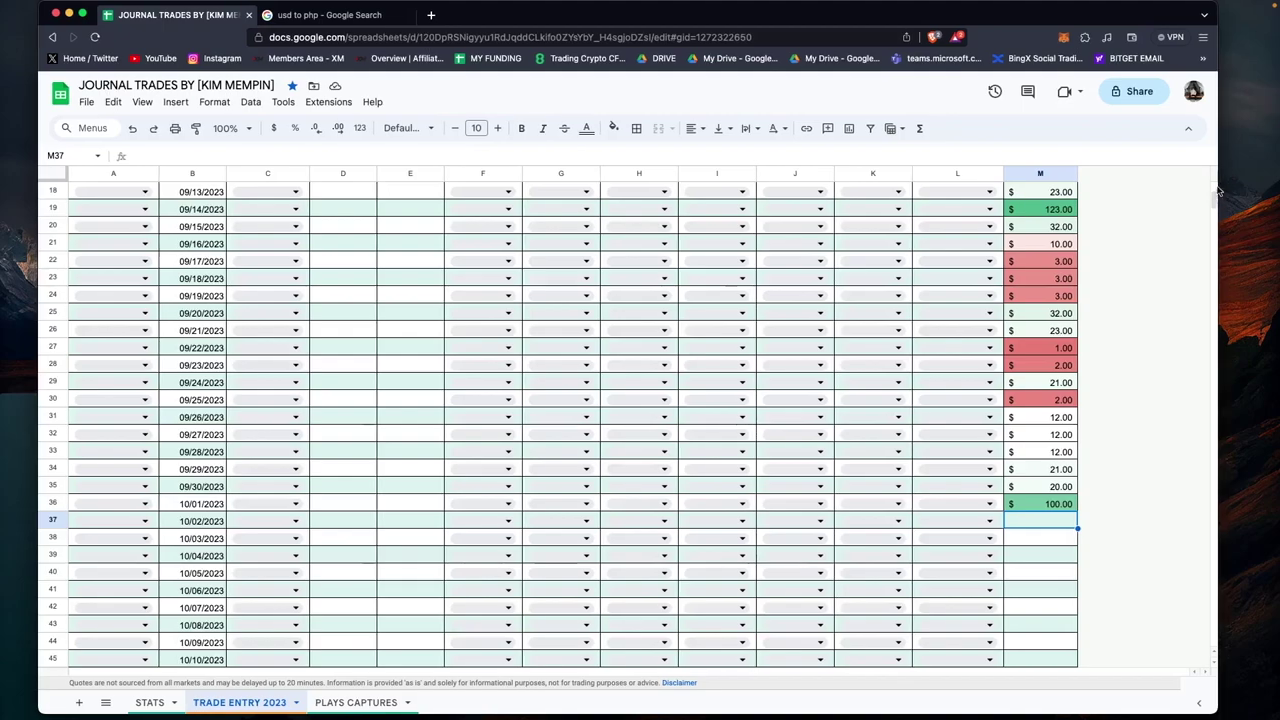
left_click(1213, 180)
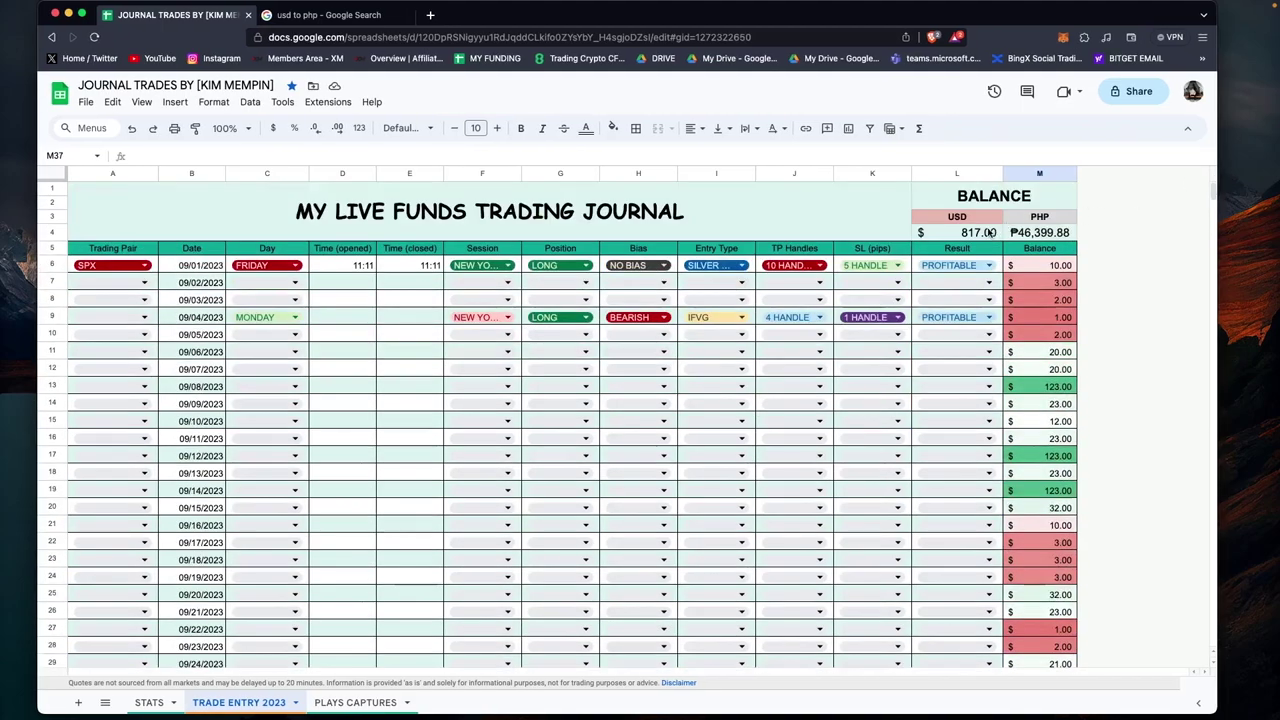
left_click(963, 234)
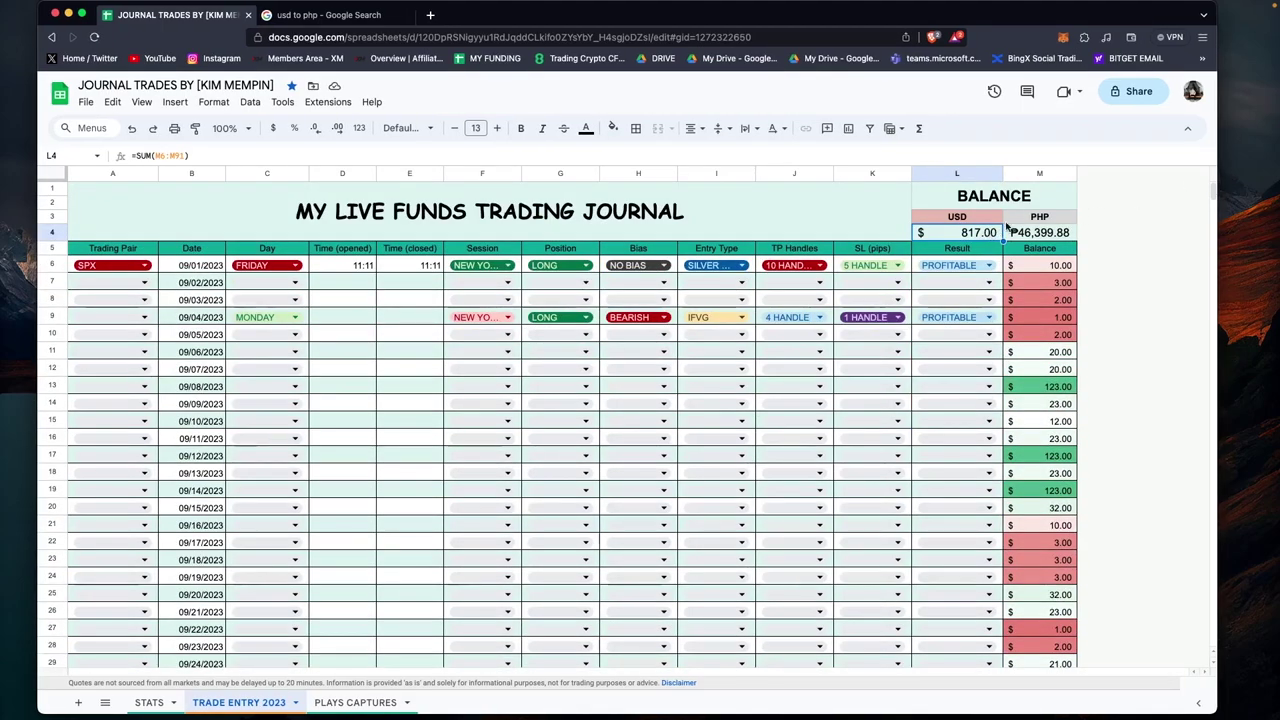
left_click(990, 195)
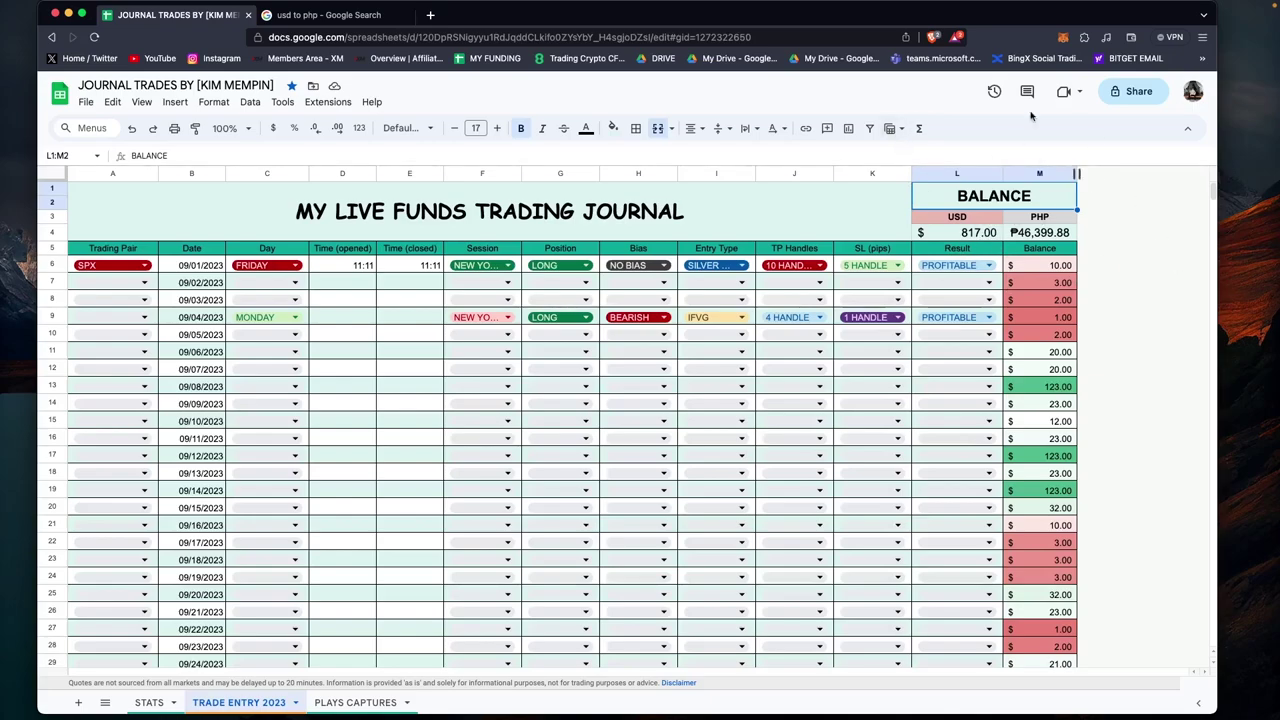
left_click(149, 704)
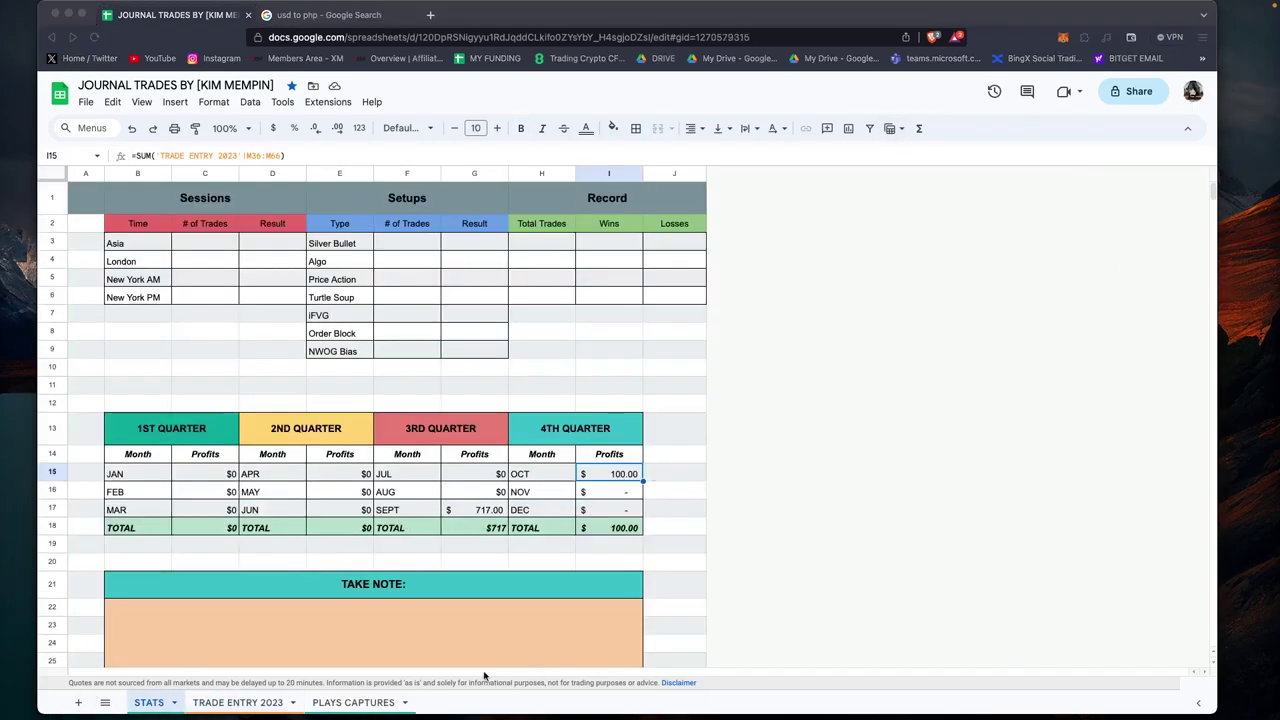
Enter balances of 10, 123, 3, 12, 32, 13, 321, 131, 23, 123 (four times), 3, 32, 2, 233, 123, 131 and 14 for 10/02/2023 through 10/21/2023.
left_click(240, 703)
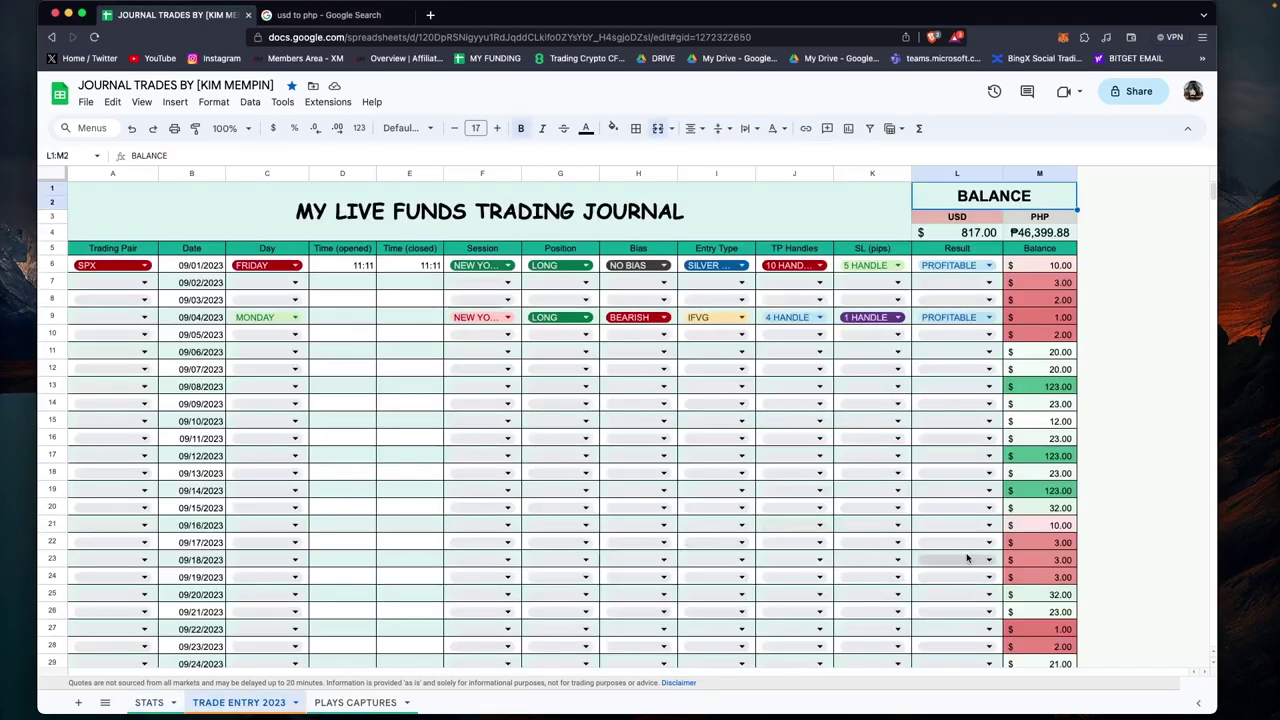
scroll(1035, 400, "down", 6)
left_click(1040, 262)
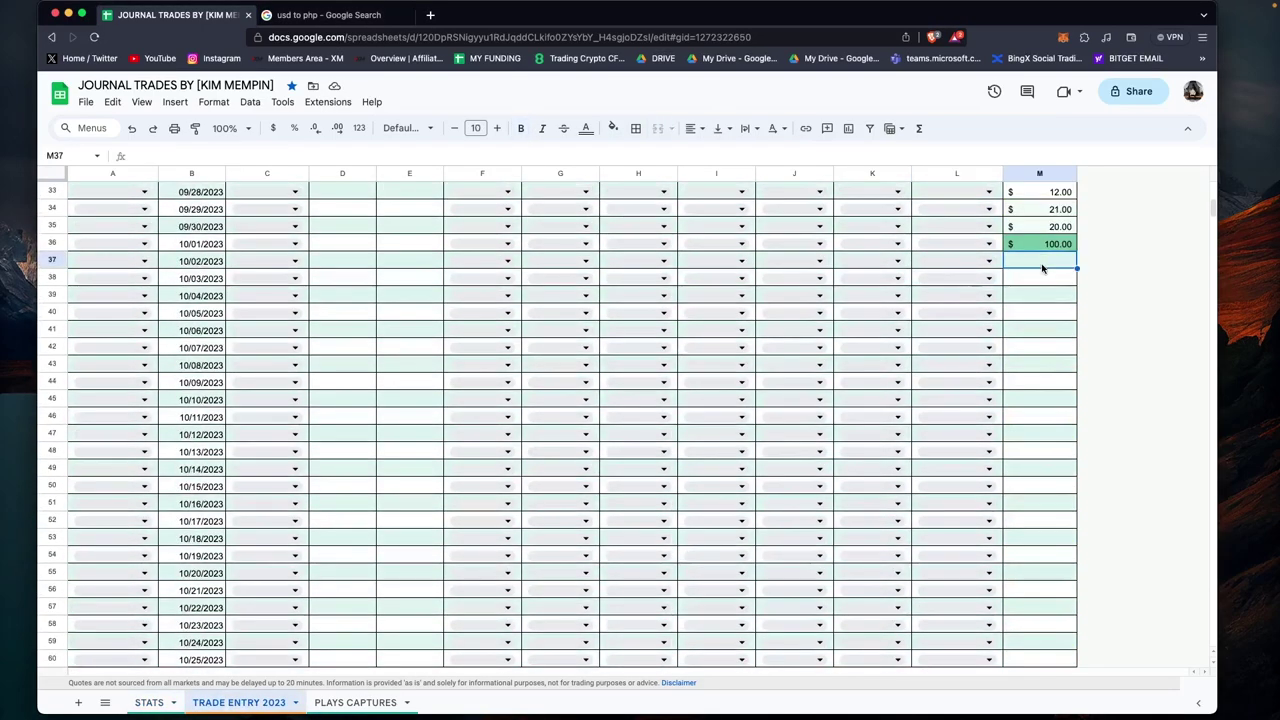
type("10")
key("Return")
type("123")
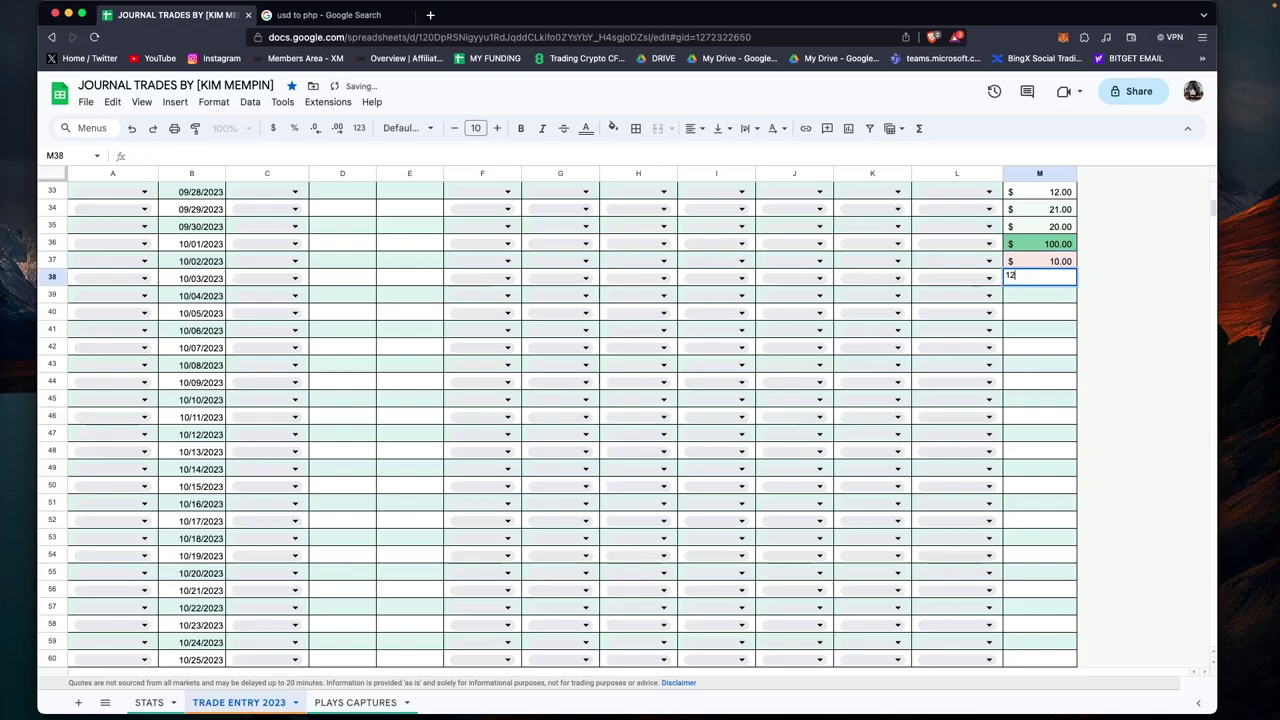
key("Return")
type("3")
key("Return")
type("12")
key("Return")
type("3")
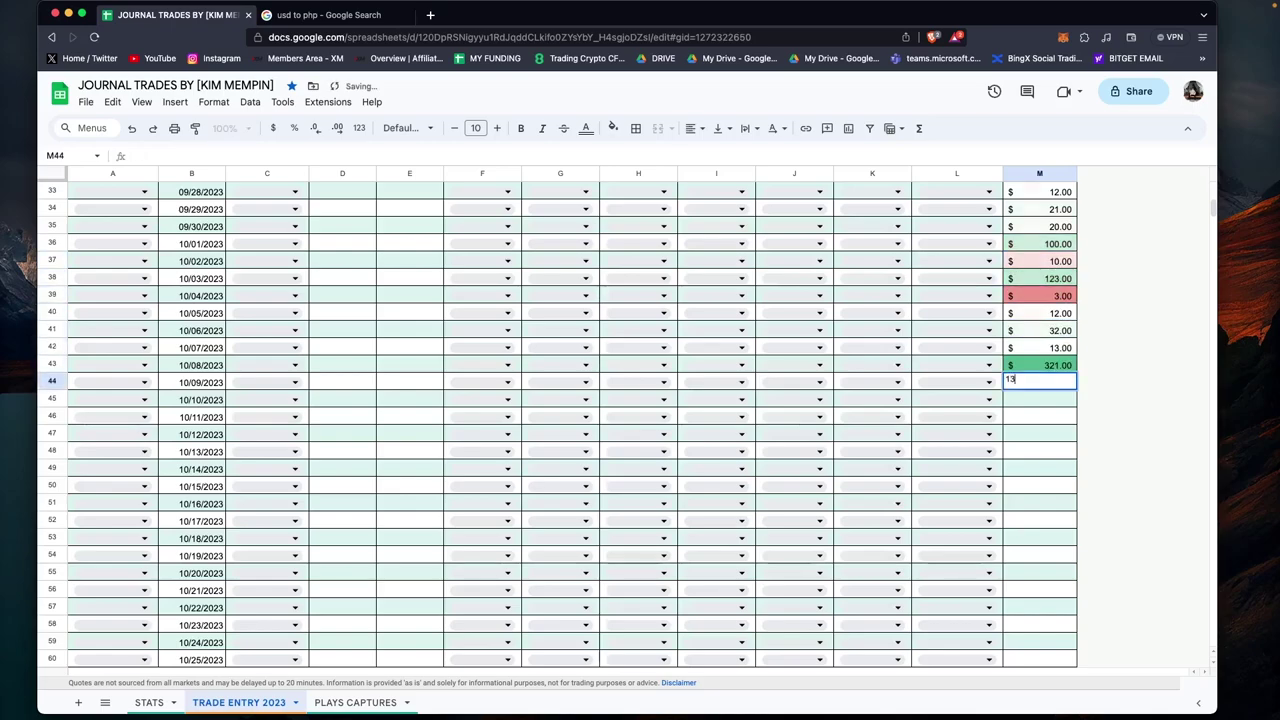
type("2 13 321 131 23 123 123 123 123 3 32 2 233 123 131 14")
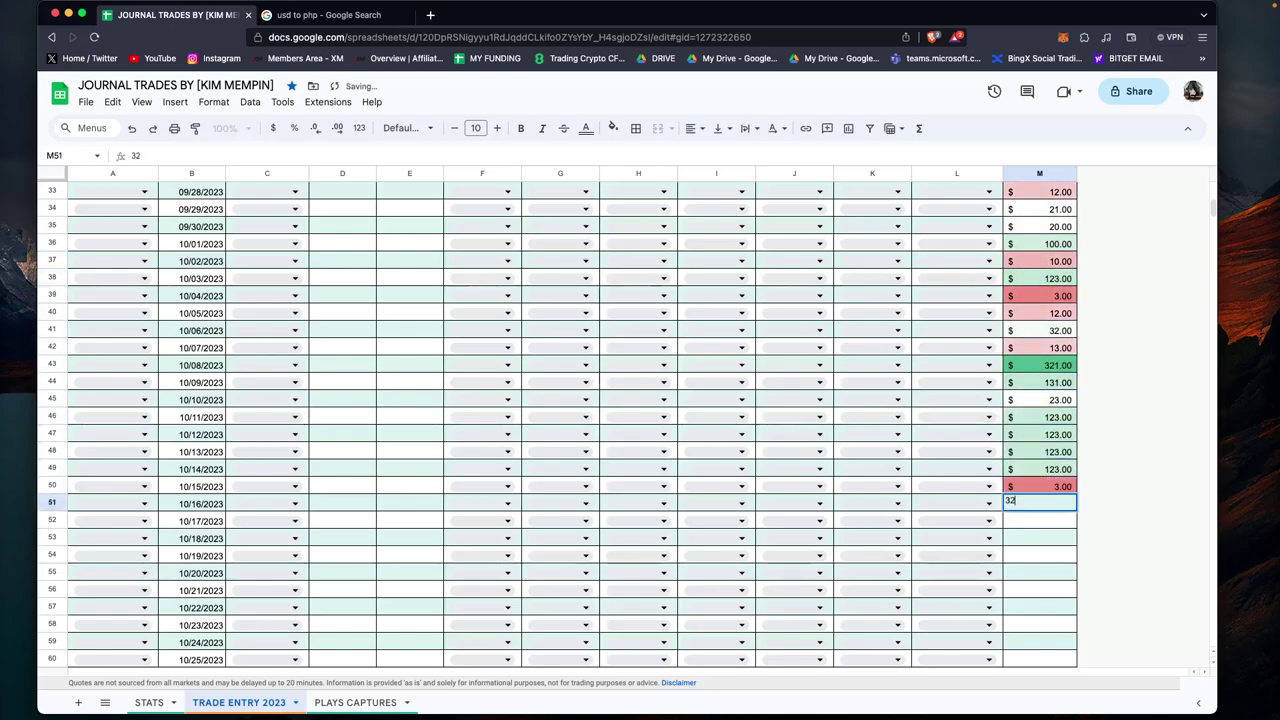
Enter balances of 14, 4, 242, 4, 45, 54, 54, 10, 231 and 90 for 10/22/2023 through 10/31/2023.
type(" 14 4 242 4 45 54 ")
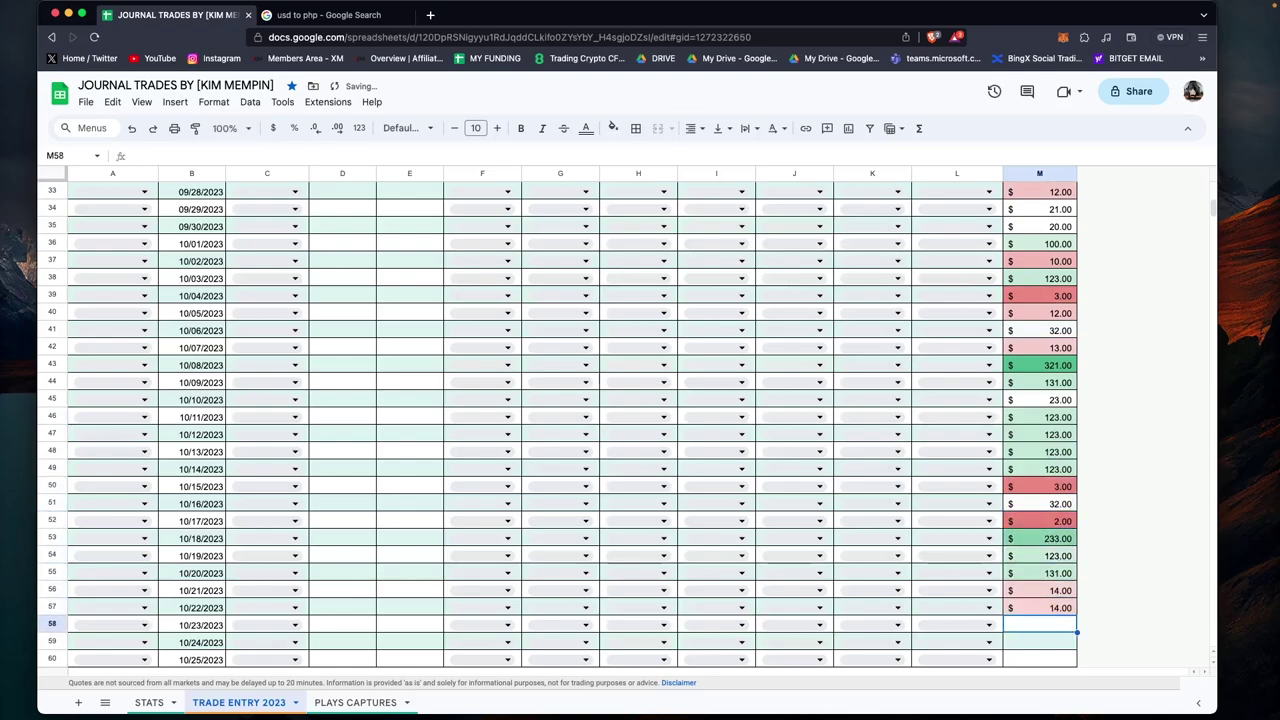
type("54")
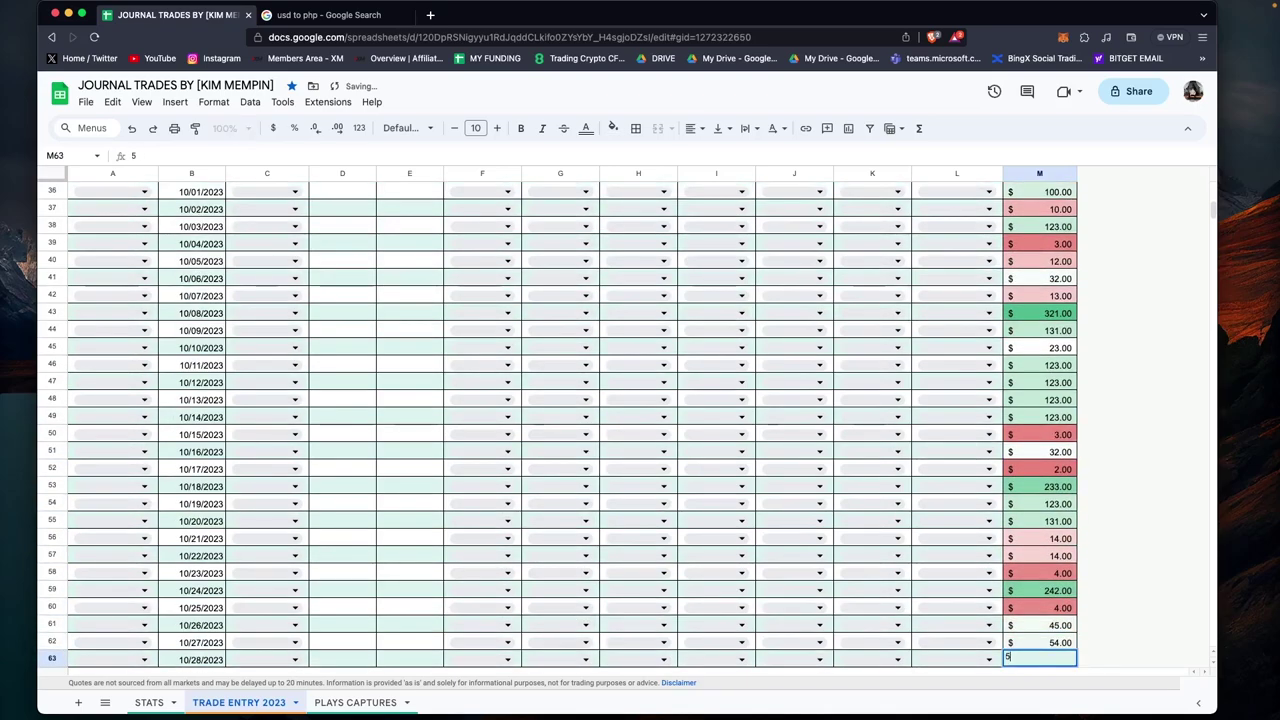
scroll(1052, 262, "down", 8)
scroll(1077, 297, "up", 2)
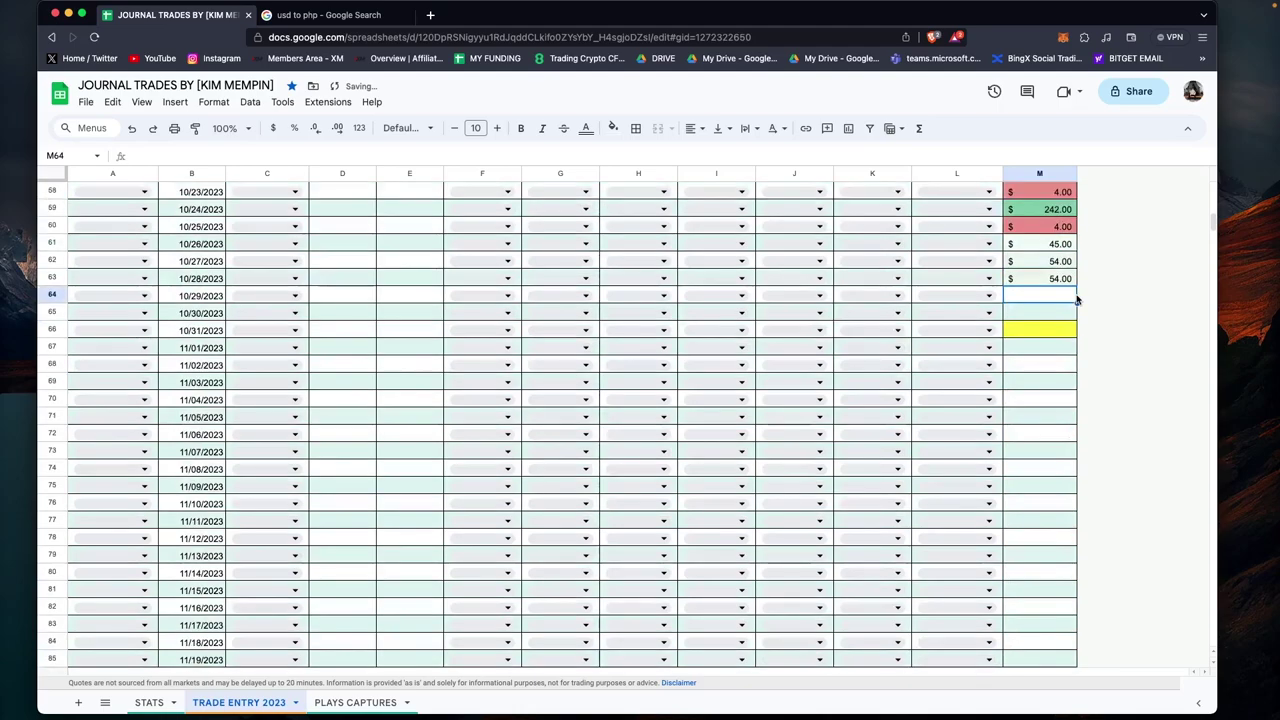
type("10")
key("Return")
type("231")
key("Return")
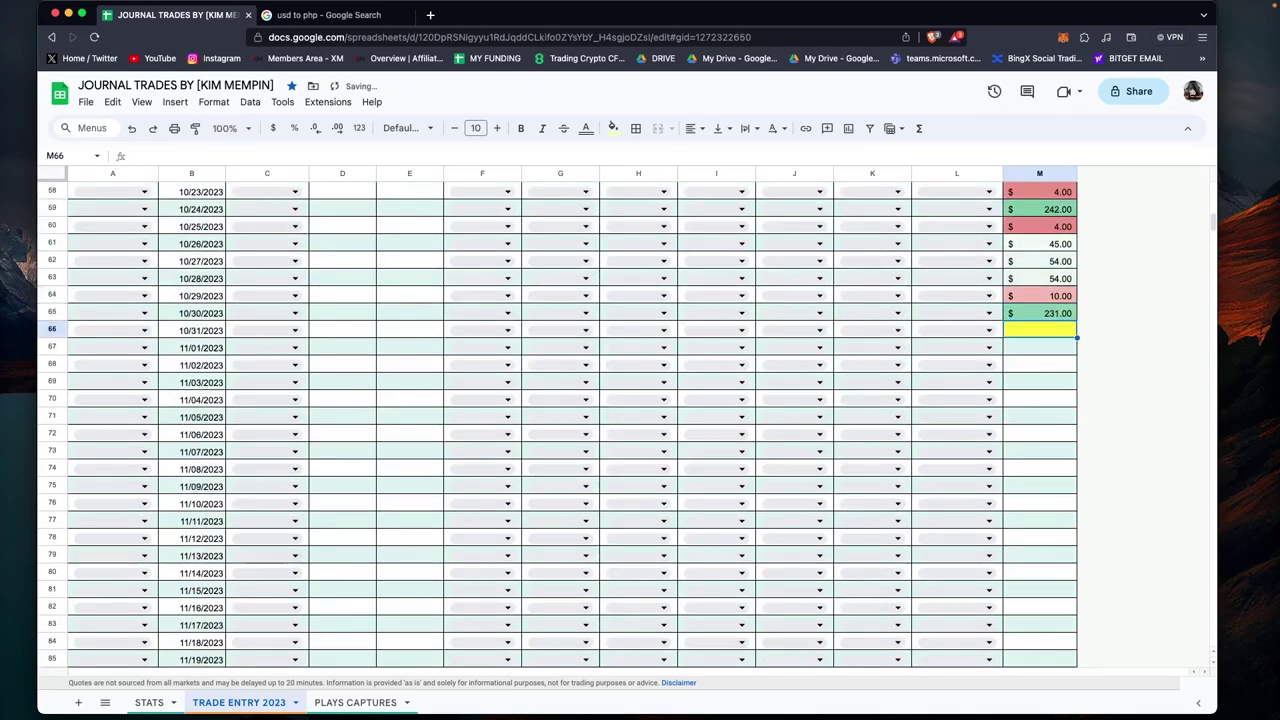
type("90")
key("Return")
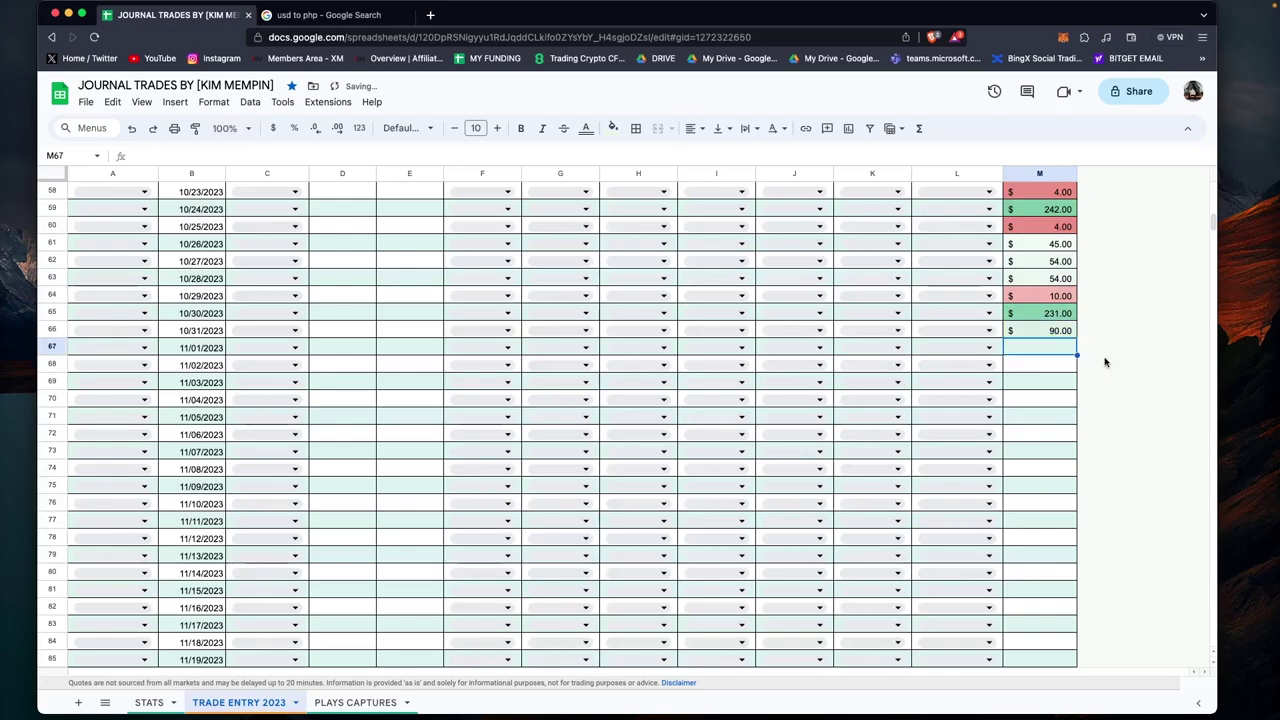
Check the overall balance at the head of the journal and the OCT profit on the STATS sheet.
scroll(1097, 378, "up", 20)
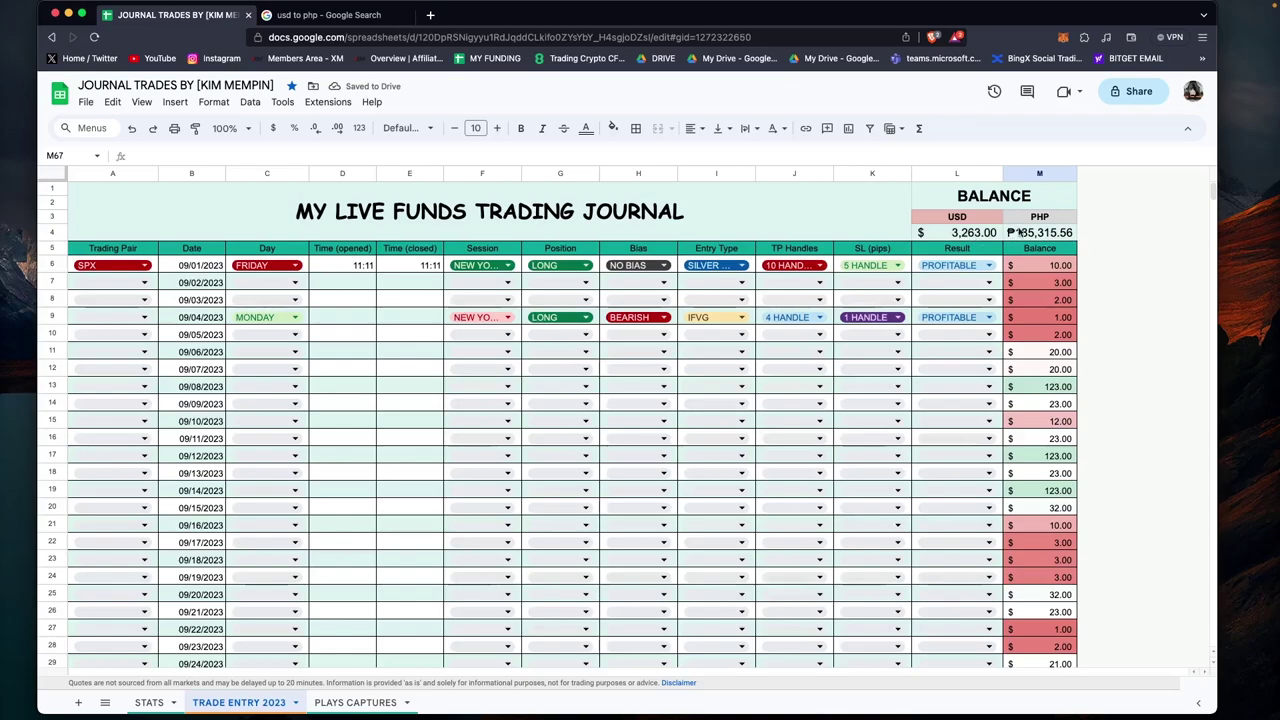
left_click(149, 702)
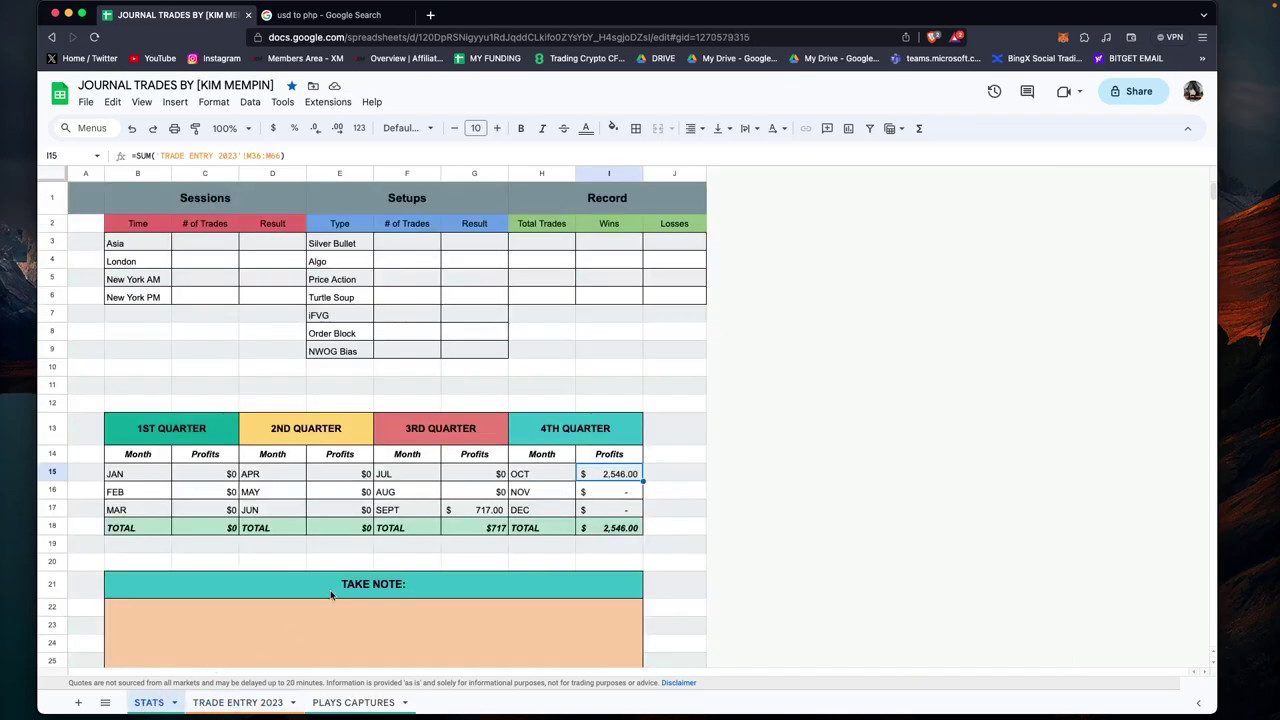
left_click(997, 404)
left_click(606, 476)
Enter a balance of 30 for 11/01/2023 on the TRADE ENTRY 2023 sheet.
left_click(238, 702)
scroll(846, 528, "down", 15)
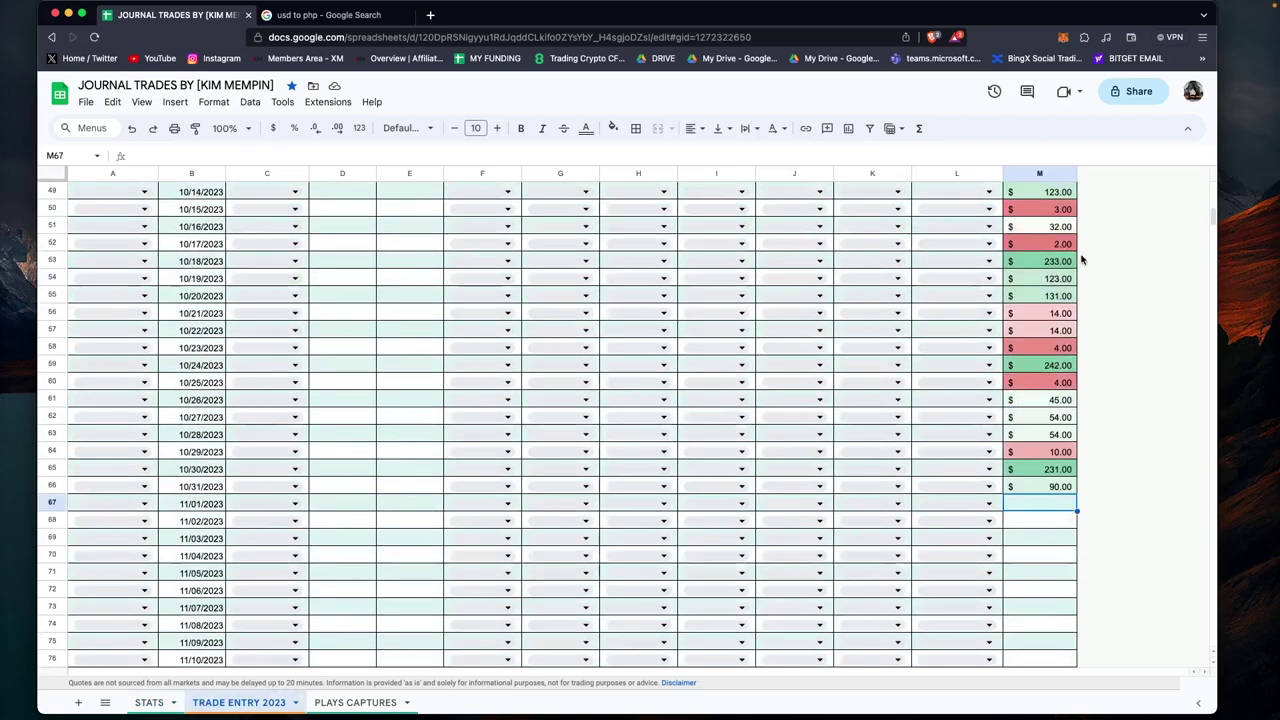
type("30")
key("Return")
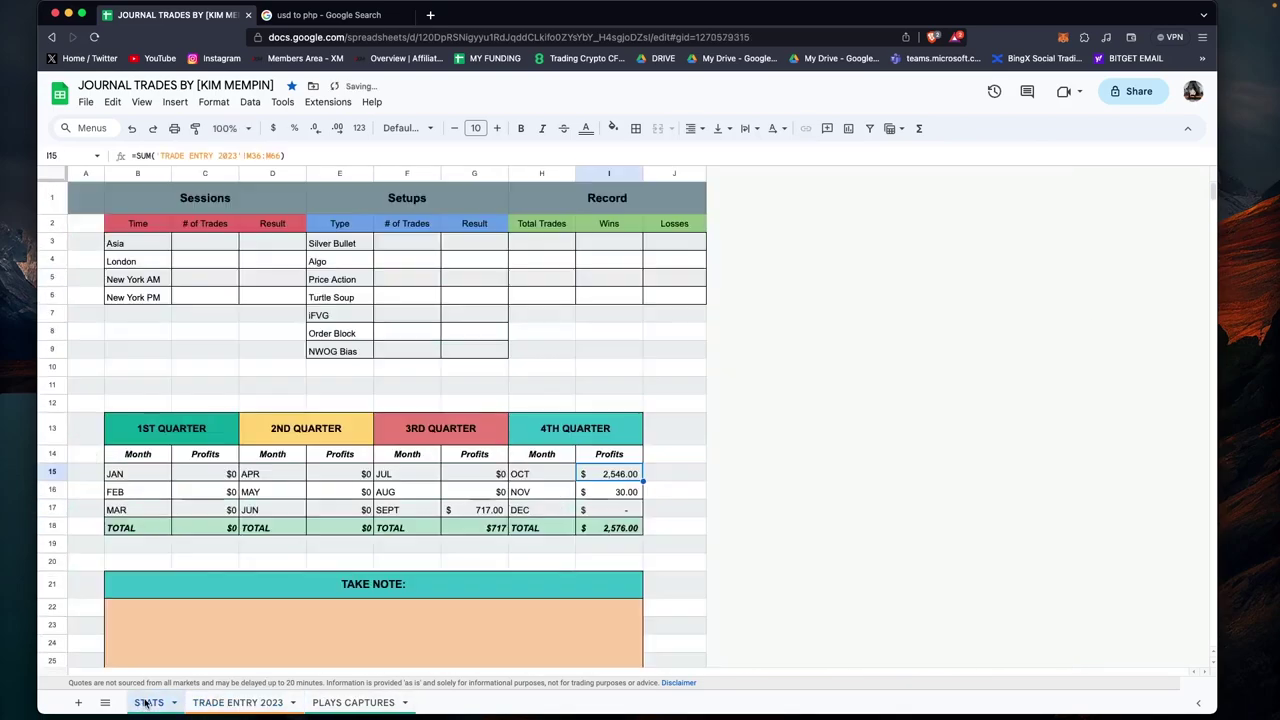
Check the NOV profit in the 4th quarter table on the STATS sheet.
left_click(149, 702)
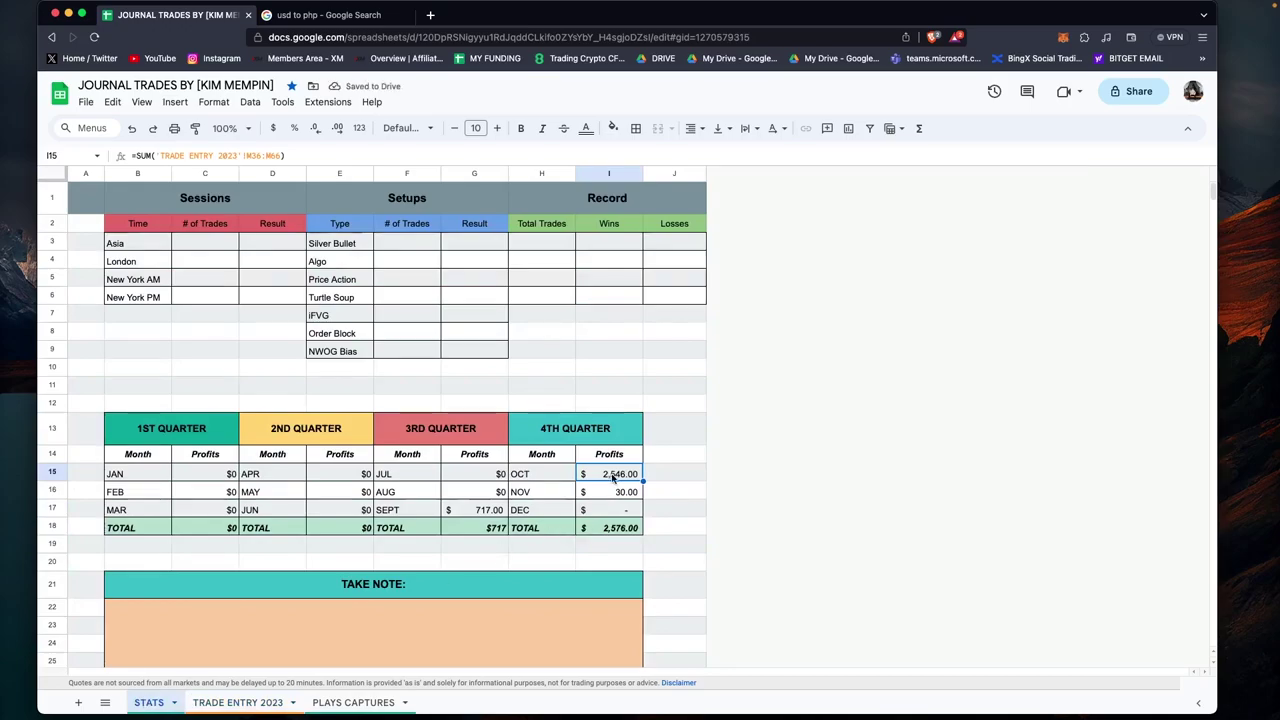
left_click(548, 496)
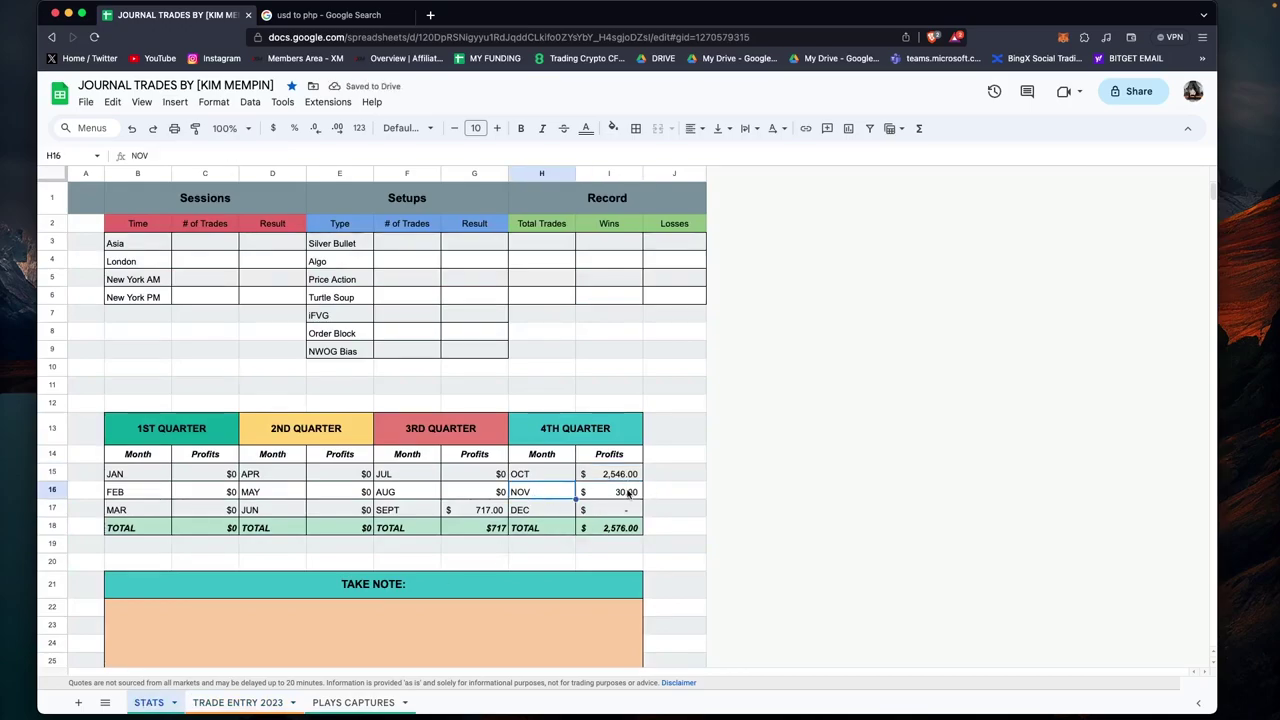
left_click(619, 492)
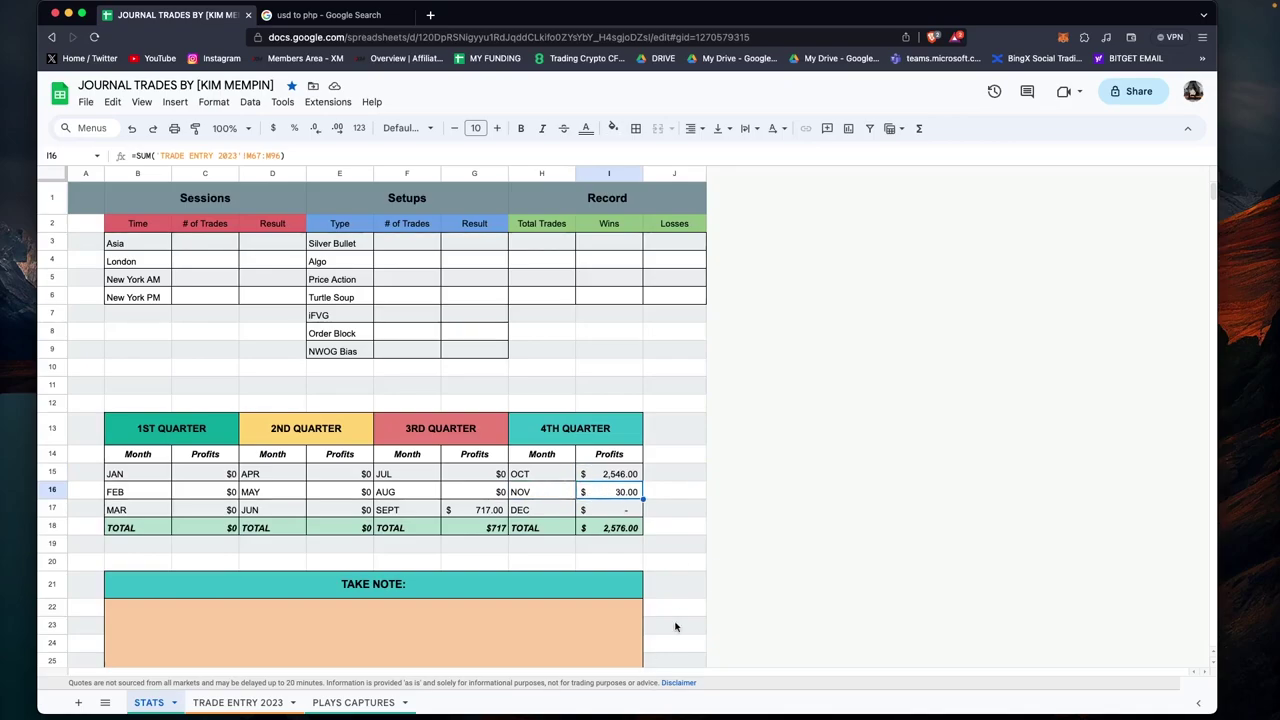
Undo the sample balance entries on the TRADE ENTRY 2023 sheet back to the single 09/01/2023 balance.
left_click(241, 704)
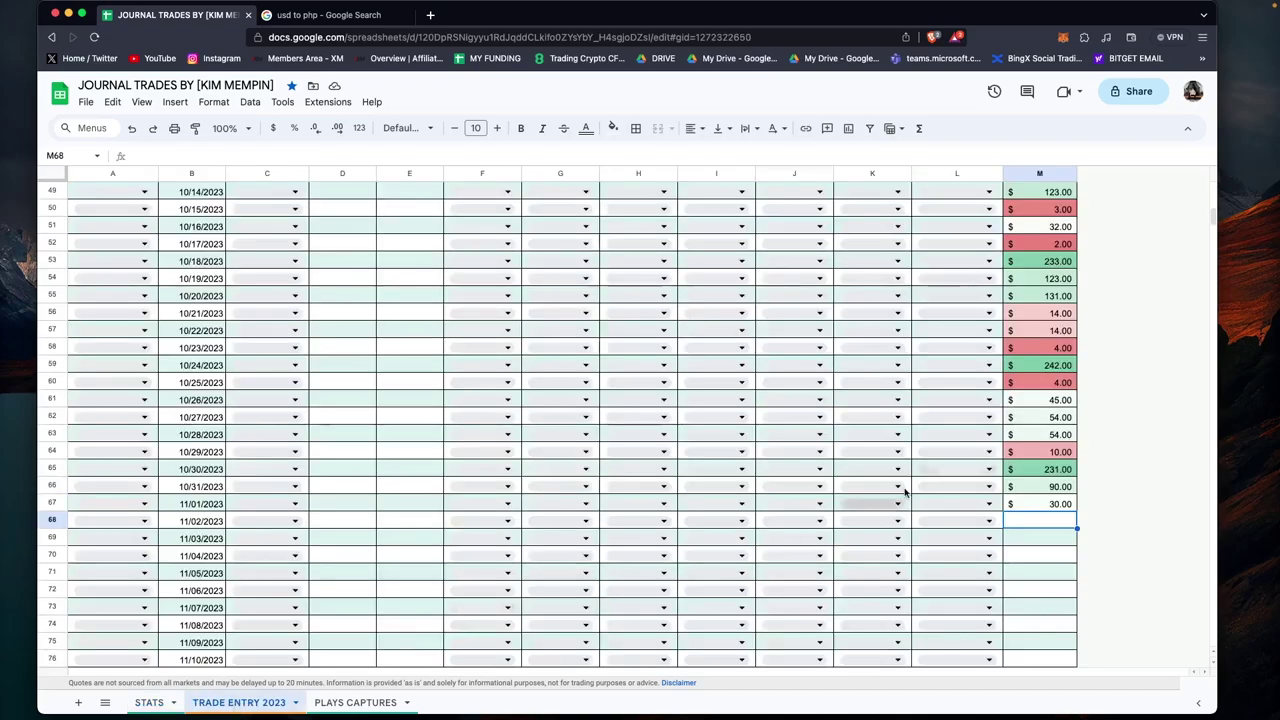
left_click_drag(1050, 522, 1044, 408)
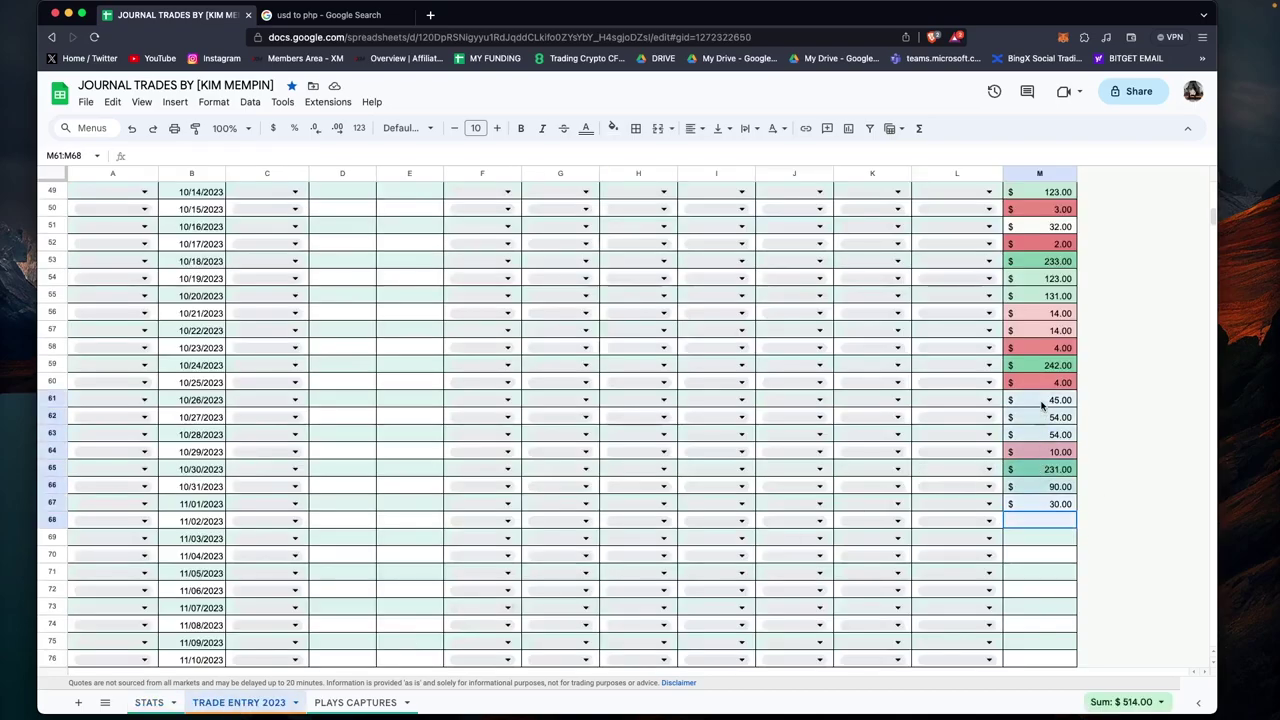
key("super+z")
key("super+z")
key("super+z")
key("super+z")
key("super+z")
key("super+z")
key("super+z")
key("super+z")
key("super+z")
key("super+z")
key("super+z")
key("super+z")
key("super+z")
key("super+z")
key("super+z")
key("super+z")
key("super+z")
key("super+z")
key("super+z")
key("super+z")
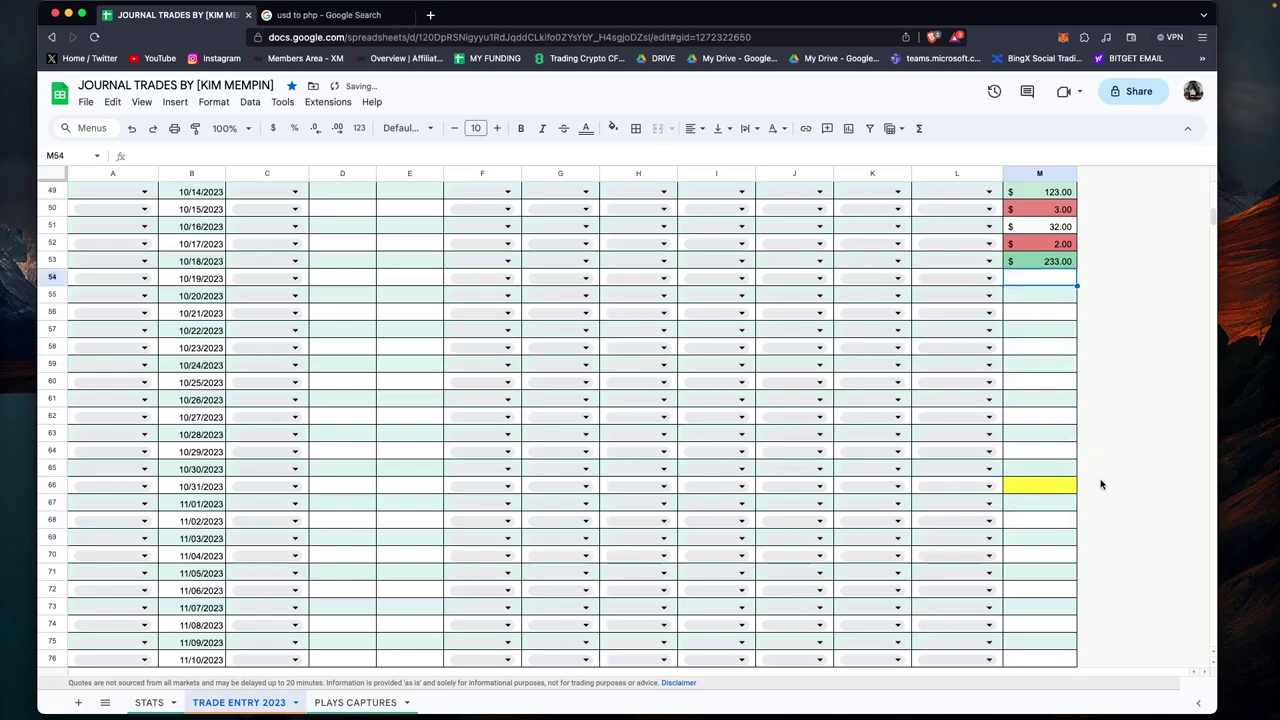
key("super+z")
key("super+z")
key("super+z")
key("super+z")
key("super+z")
key("super+z")
key("super+z")
key("super+z")
key("super+z")
key("super+z")
key("super+z")
key("super+z")
key("super+z")
key("super+z")
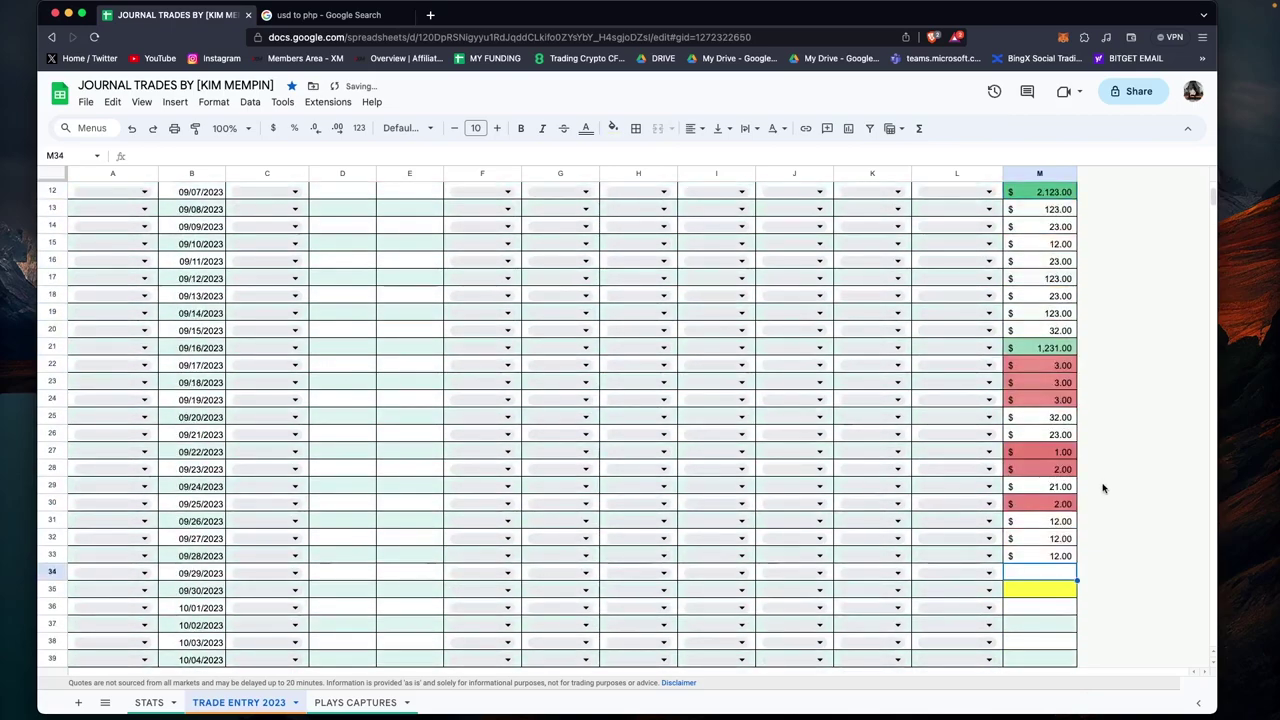
key("super+z")
key("super+z")
key("super+z")
key("super+z")
key("super+z")
key("super+z")
key("super+z")
key("super+z")
key("super+z")
key("super+z")
key("super+z")
key("super+z")
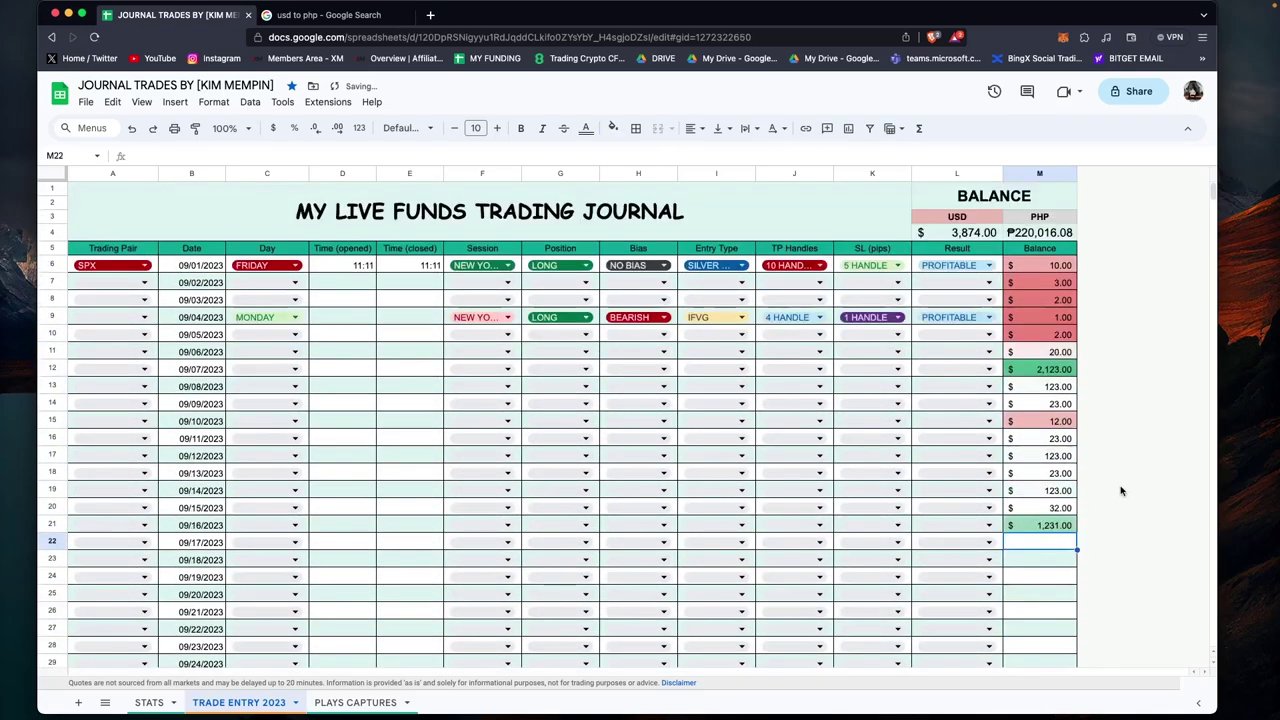
key("super+z")
key("super+z")
key("super+z")
key("super+z")
key("super+z")
key("super+z")
key("super+z")
key("super+z")
key("super+z")
key("super+z")
key("super+z")
key("super+z")
key("super+z")
key("super+z")
key("super+z")
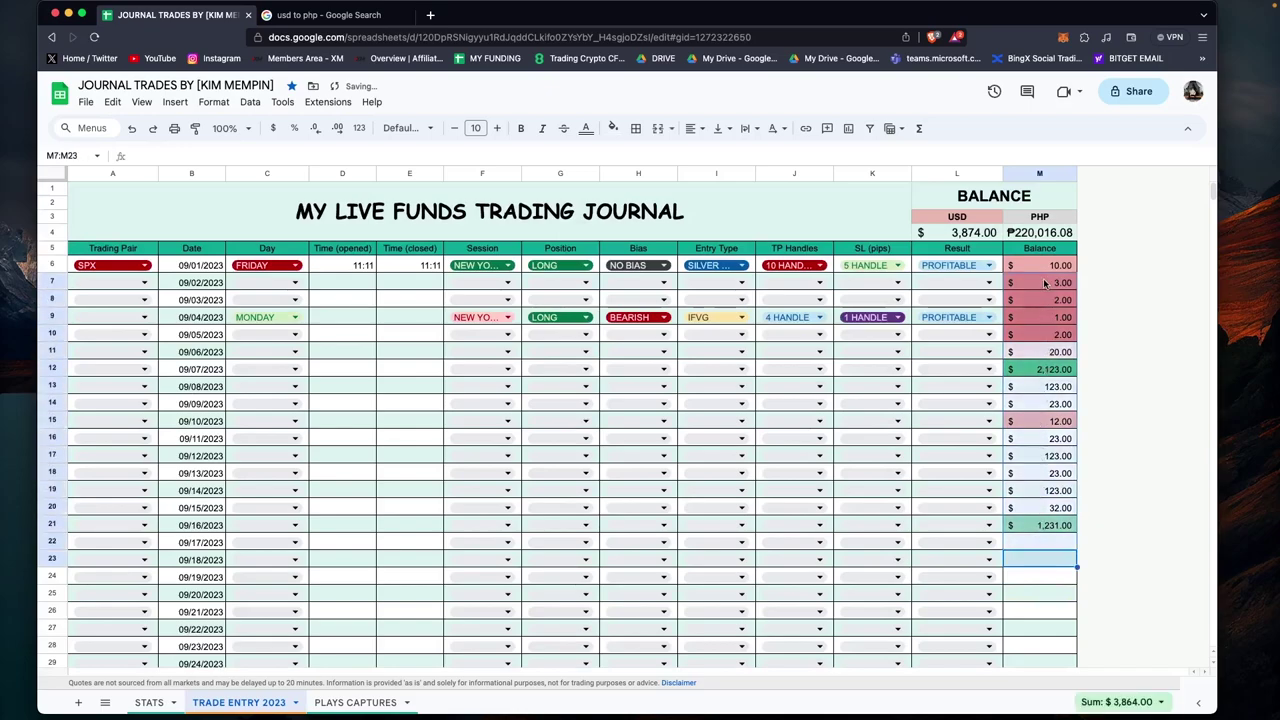
key("super+z")
Check the 3rd quarter profit total on the STATS sheet.
left_click(325, 704)
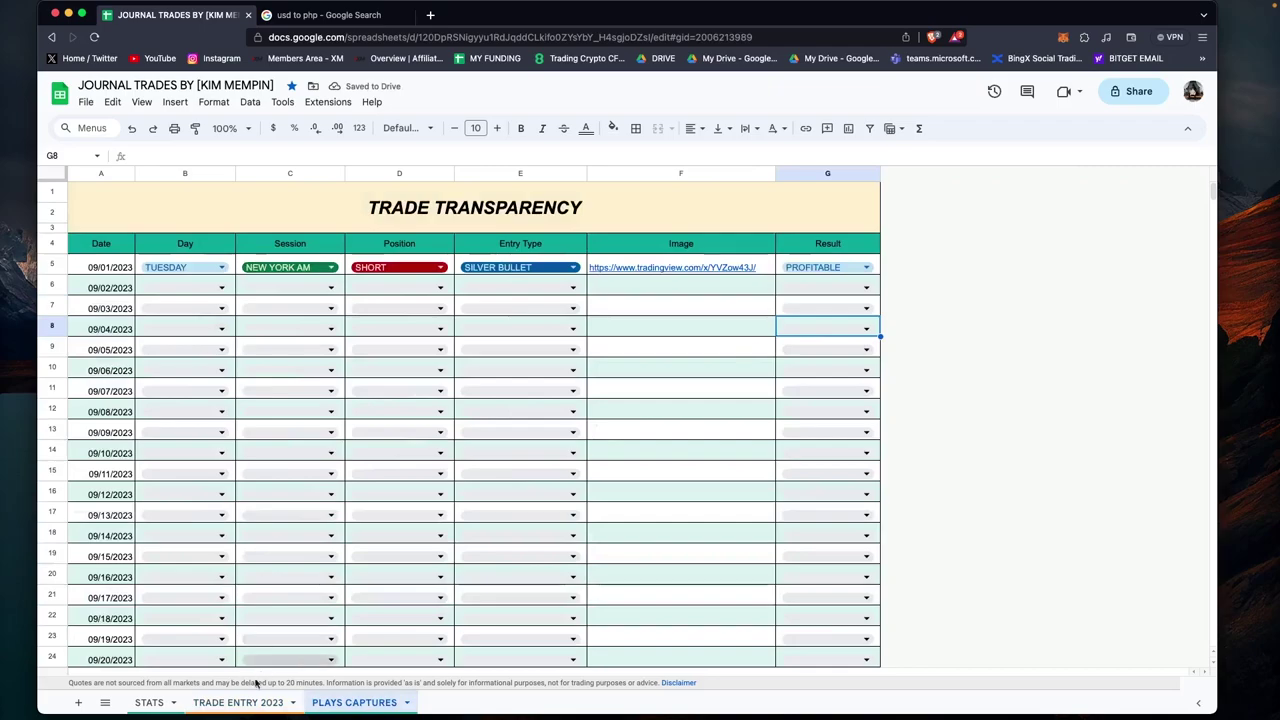
left_click(238, 703)
left_click(149, 703)
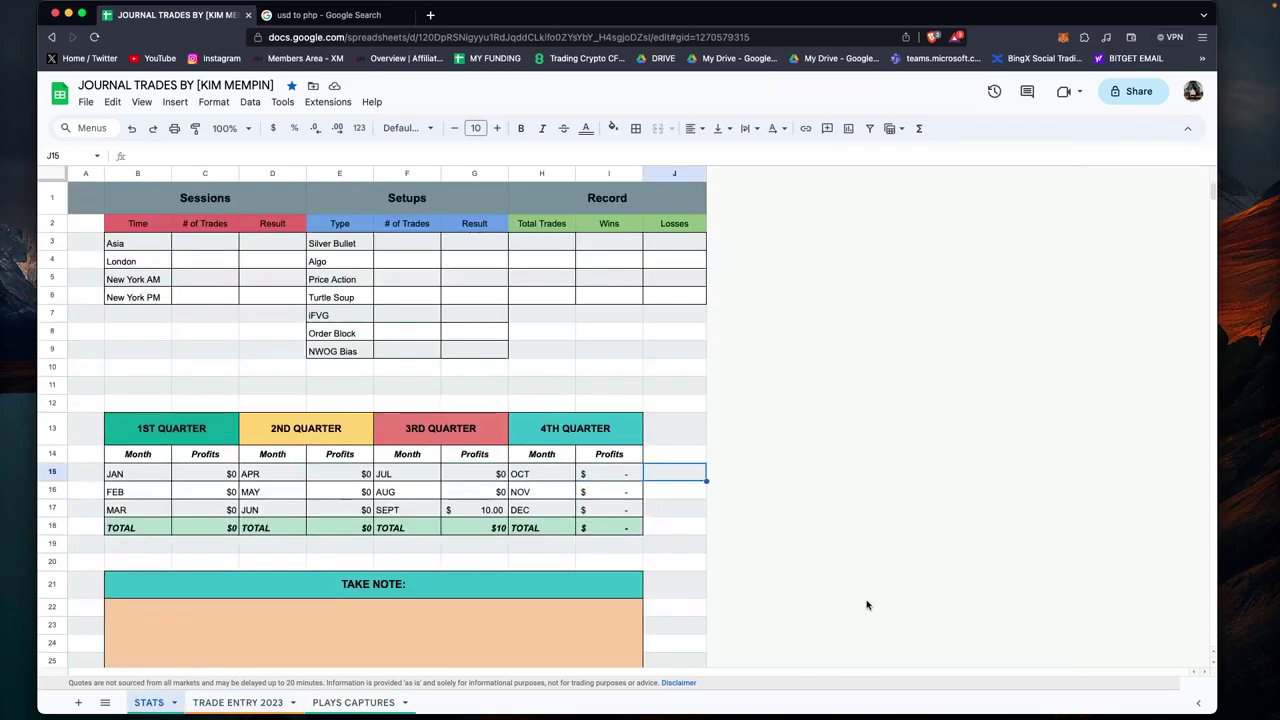
scroll(582, 551, "down", 1)
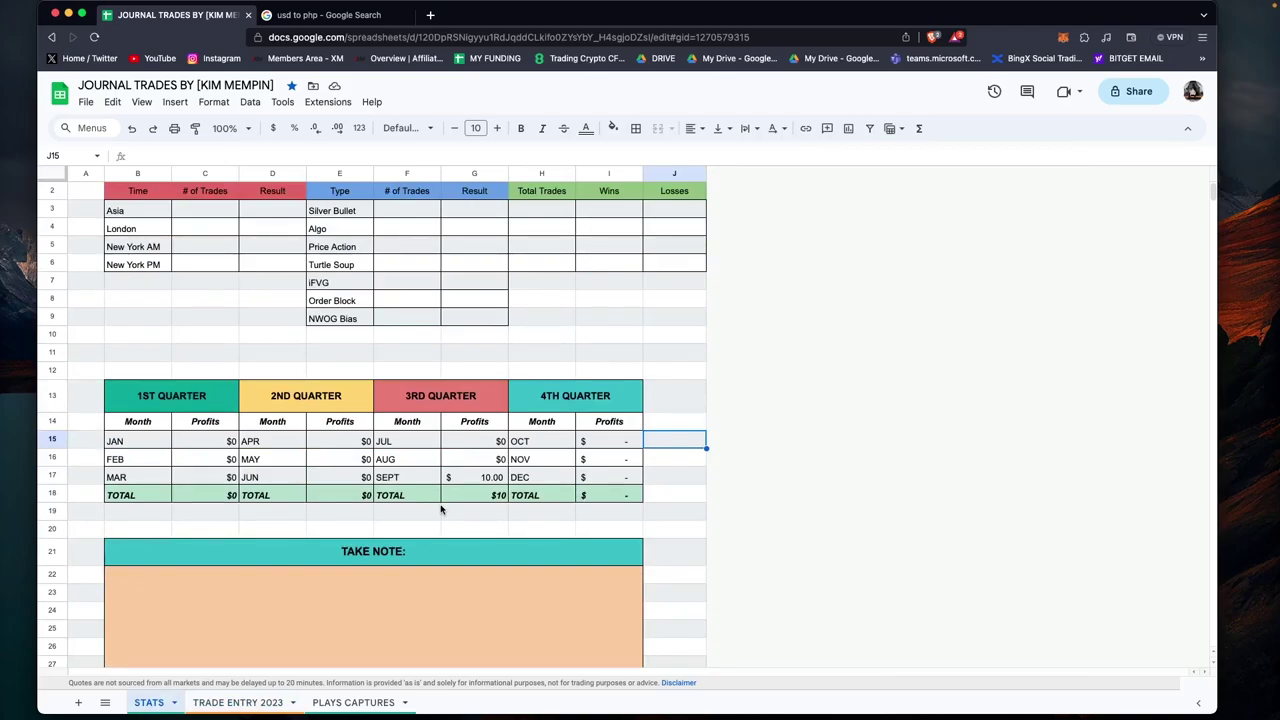
left_click(476, 507)
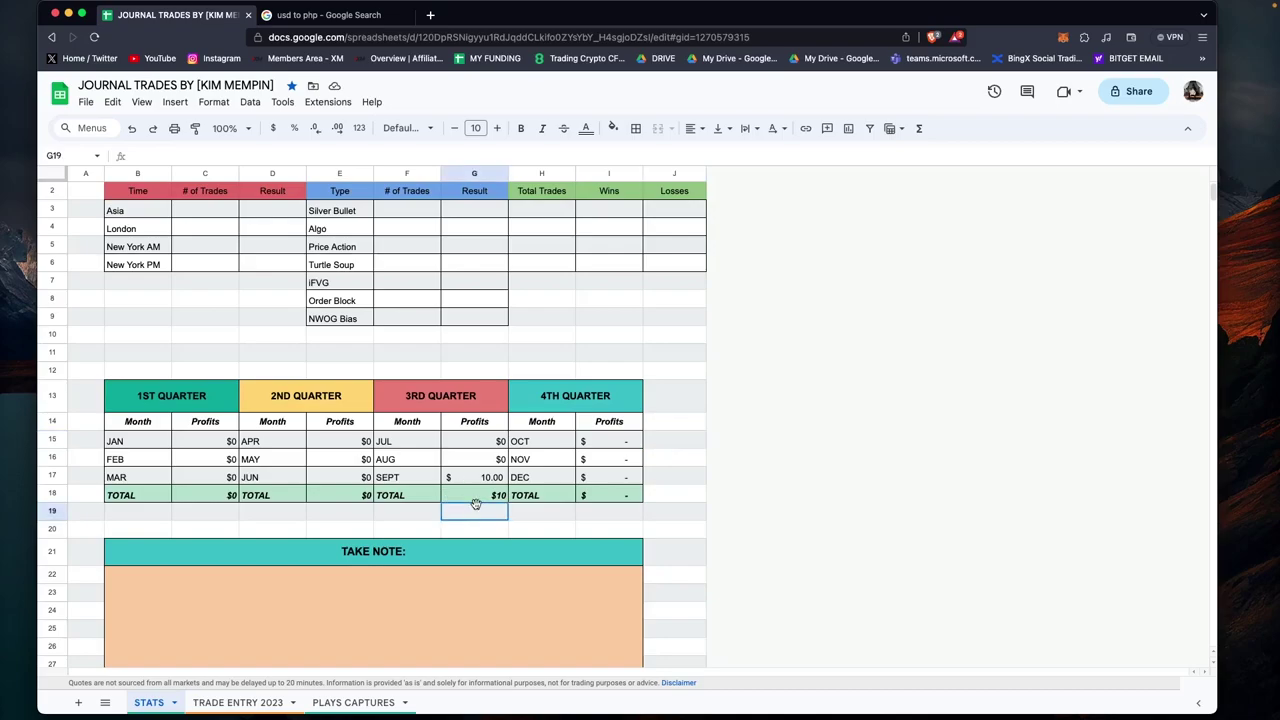
left_click(478, 498)
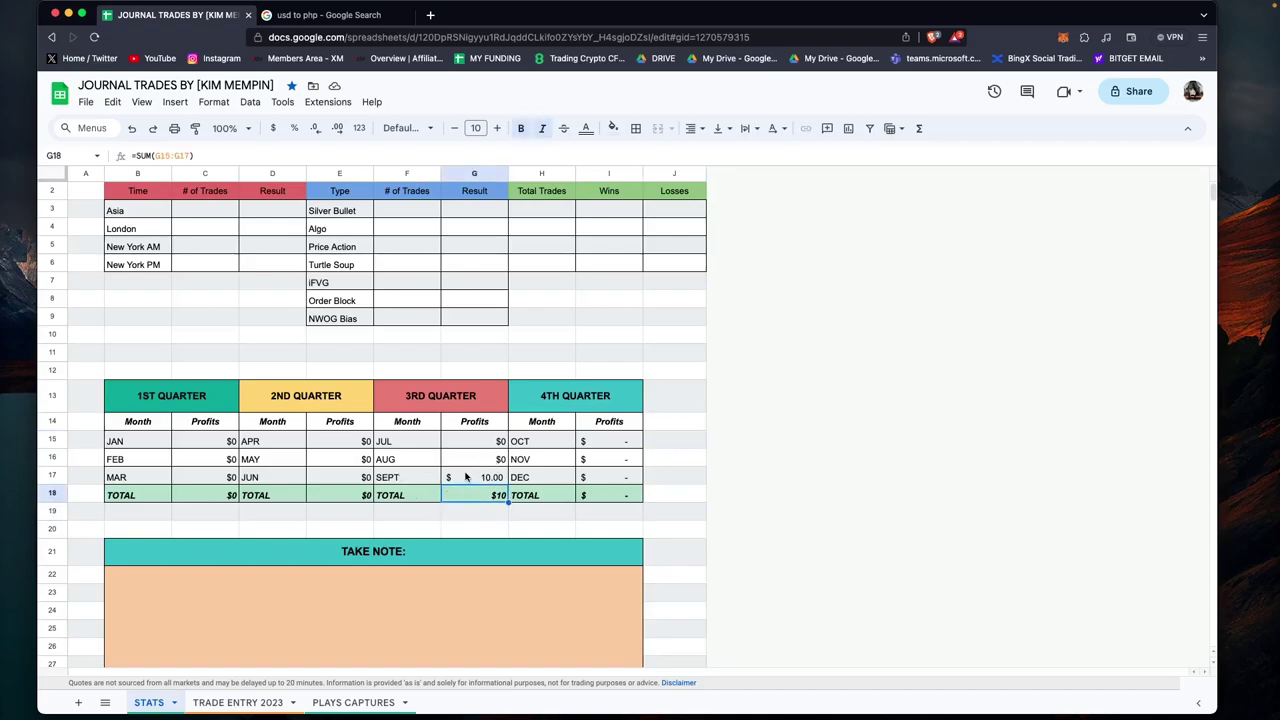
Go through the months JAN to DEC in the four quarterly profit tables, including the SEPT profit formula.
left_click(180, 446)
left_click(192, 463)
left_click(196, 480)
left_click(312, 440)
left_click(328, 461)
left_click(328, 478)
left_click(412, 458)
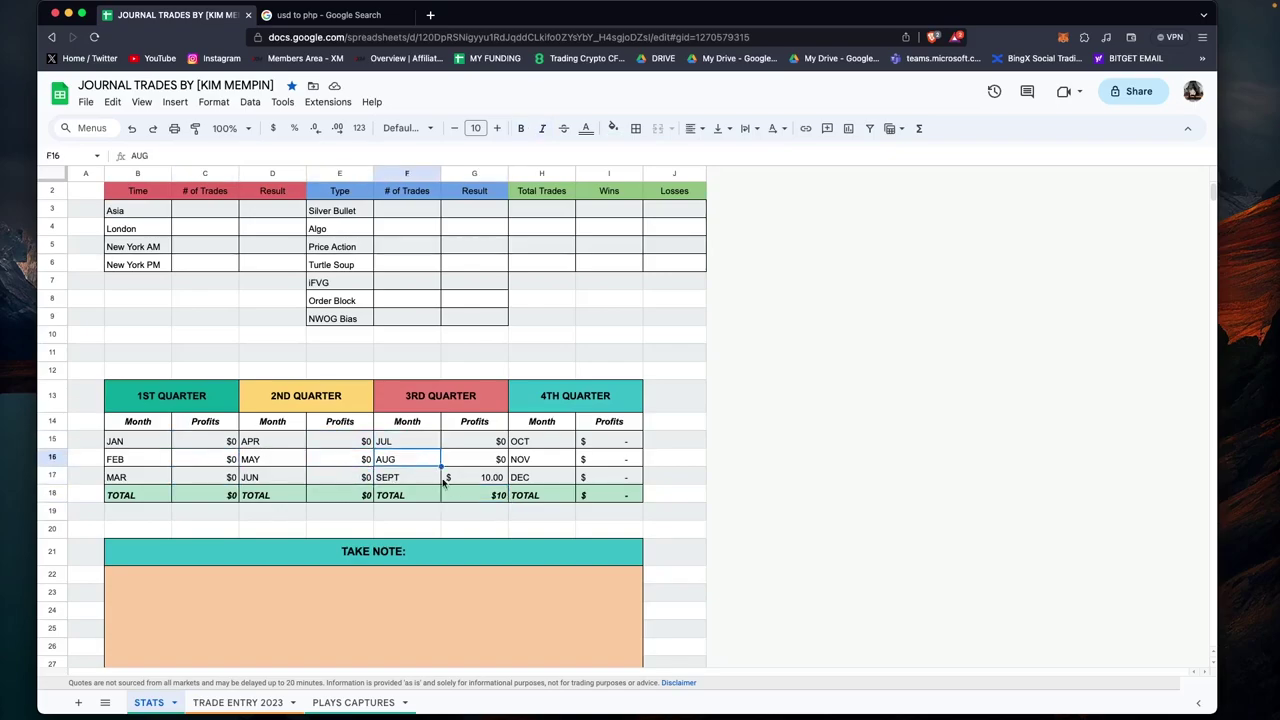
left_click(412, 480)
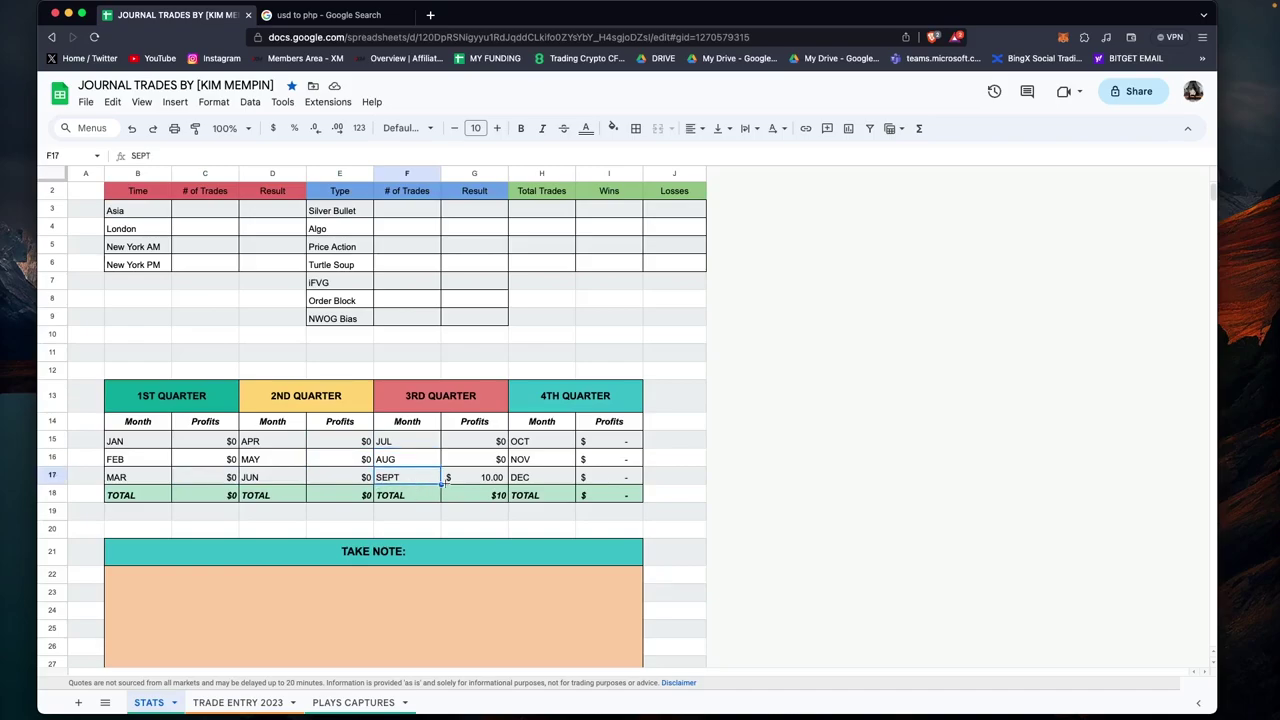
left_click(489, 480)
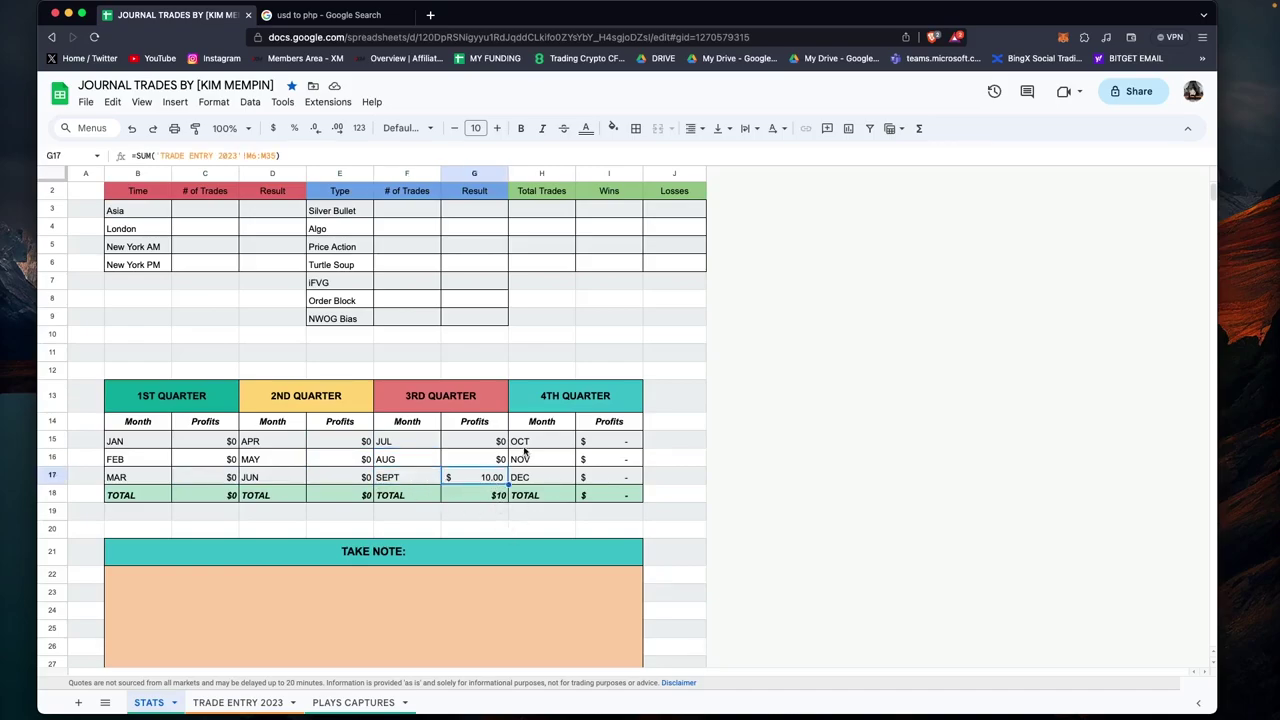
left_click(523, 446)
left_click(523, 463)
left_click(527, 478)
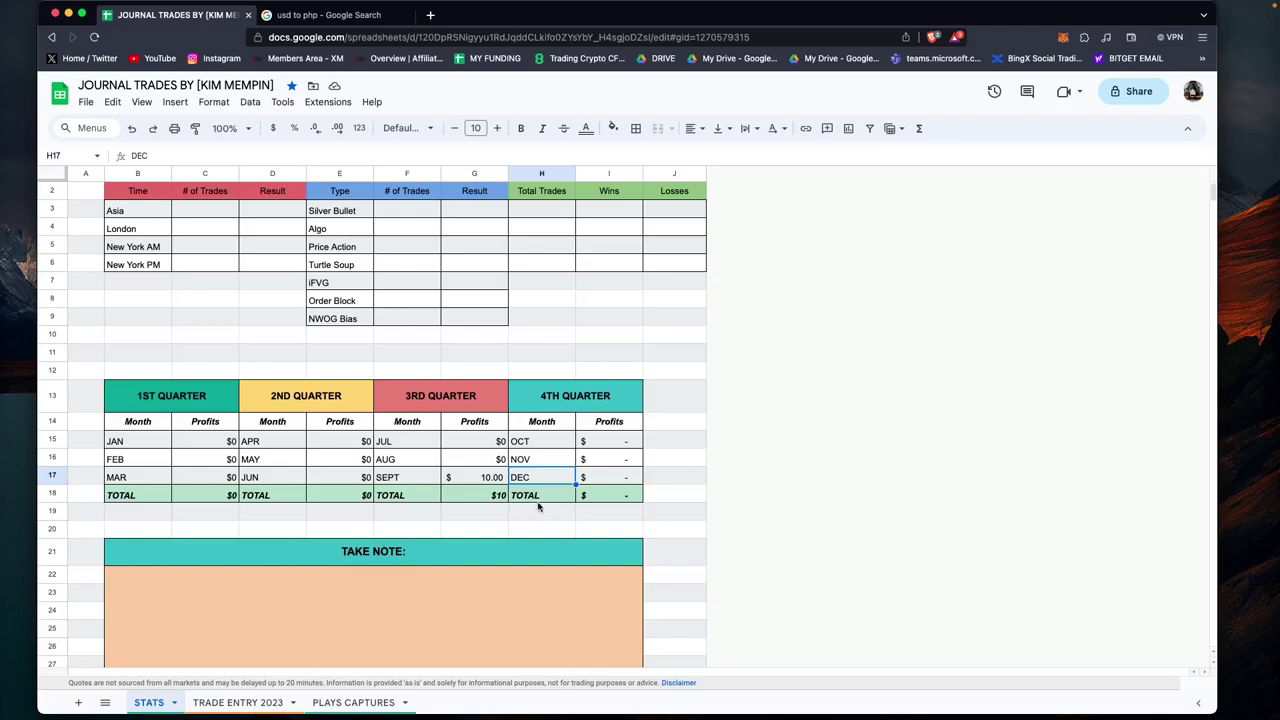
Highlight the whole quarterly profit block, from 1ST QUARTER to 4TH QUARTER with its totals, to review it.
left_click_drag(154, 412, 620, 502)
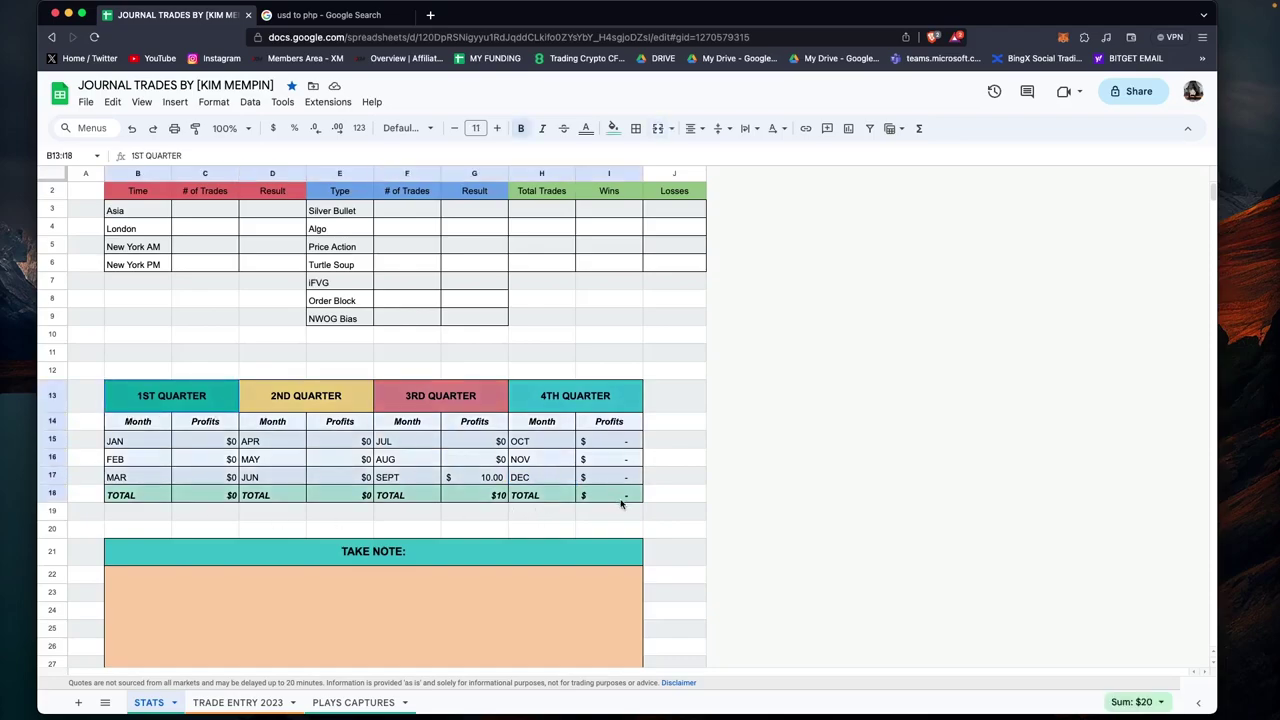
key("Down")
key("Down")
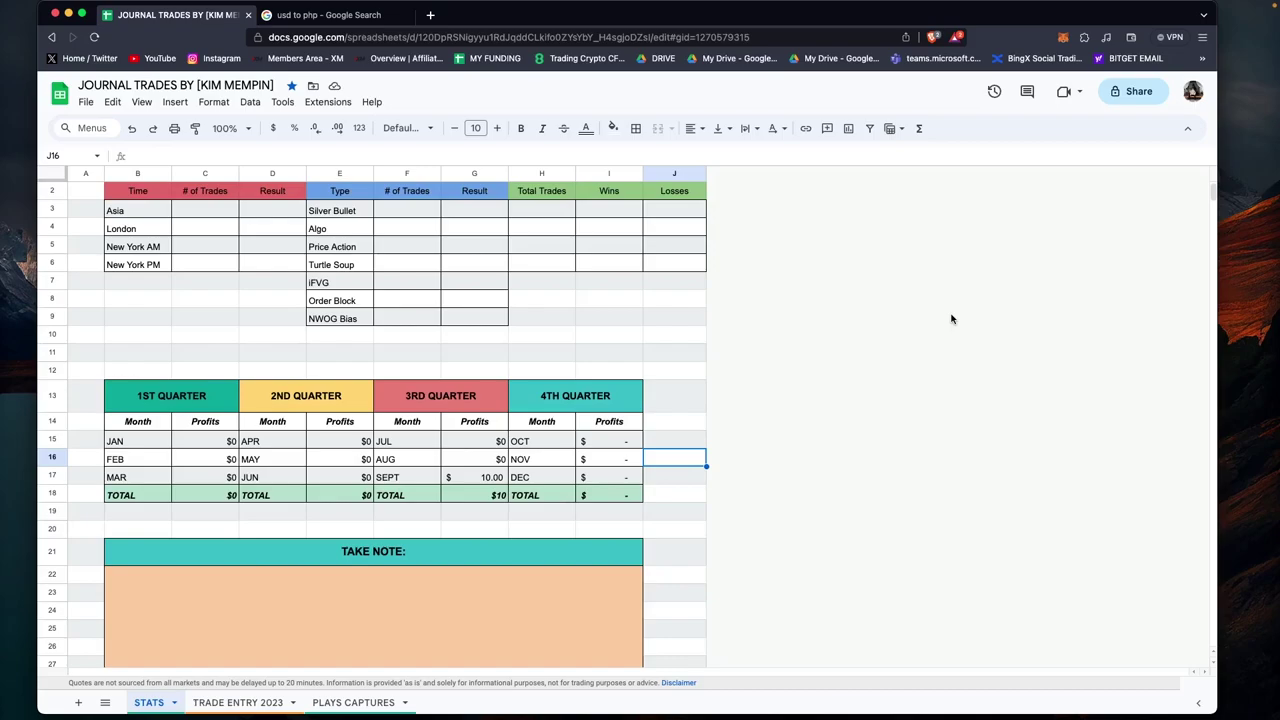
left_click(656, 374)
left_click(668, 396)
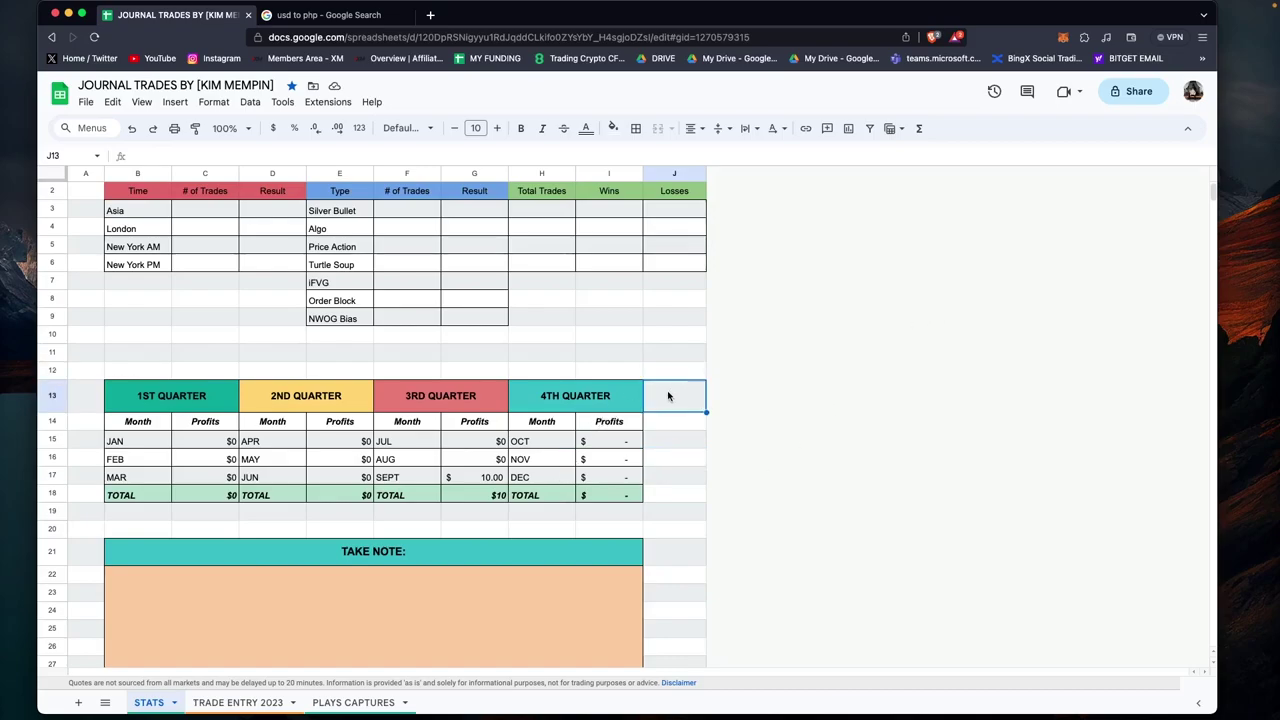
left_click(687, 376)
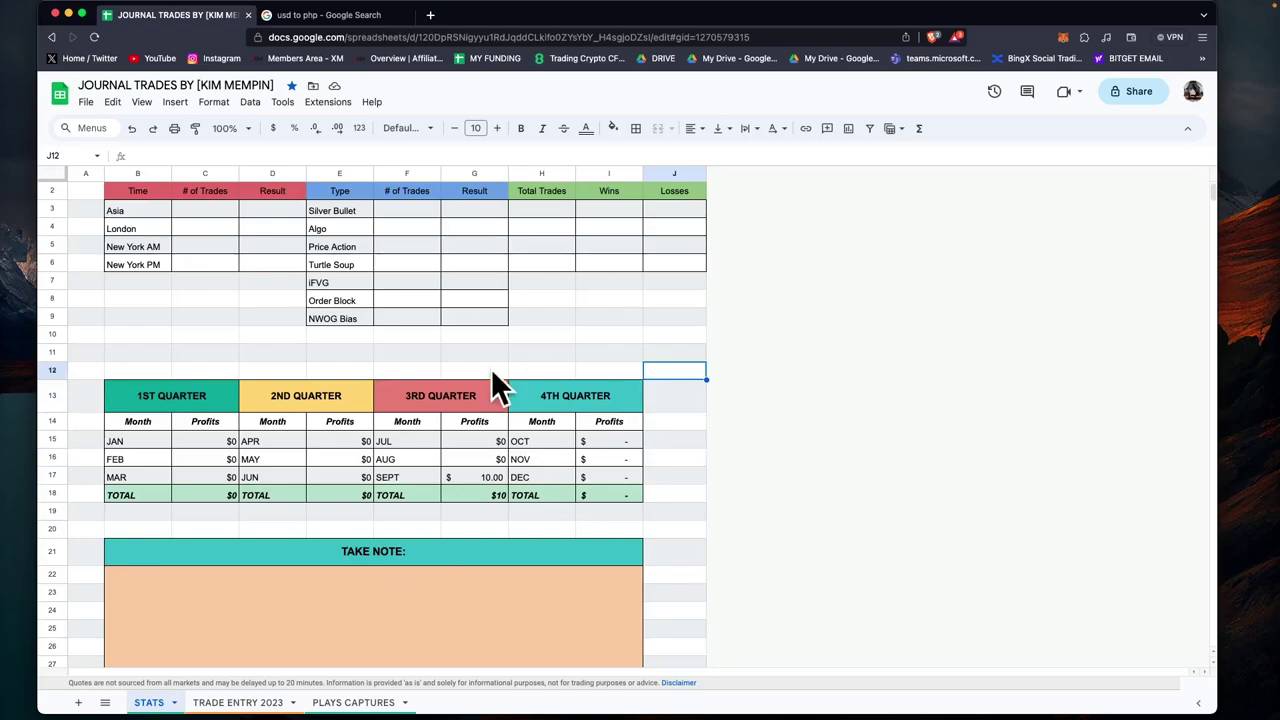
left_click(541, 537)
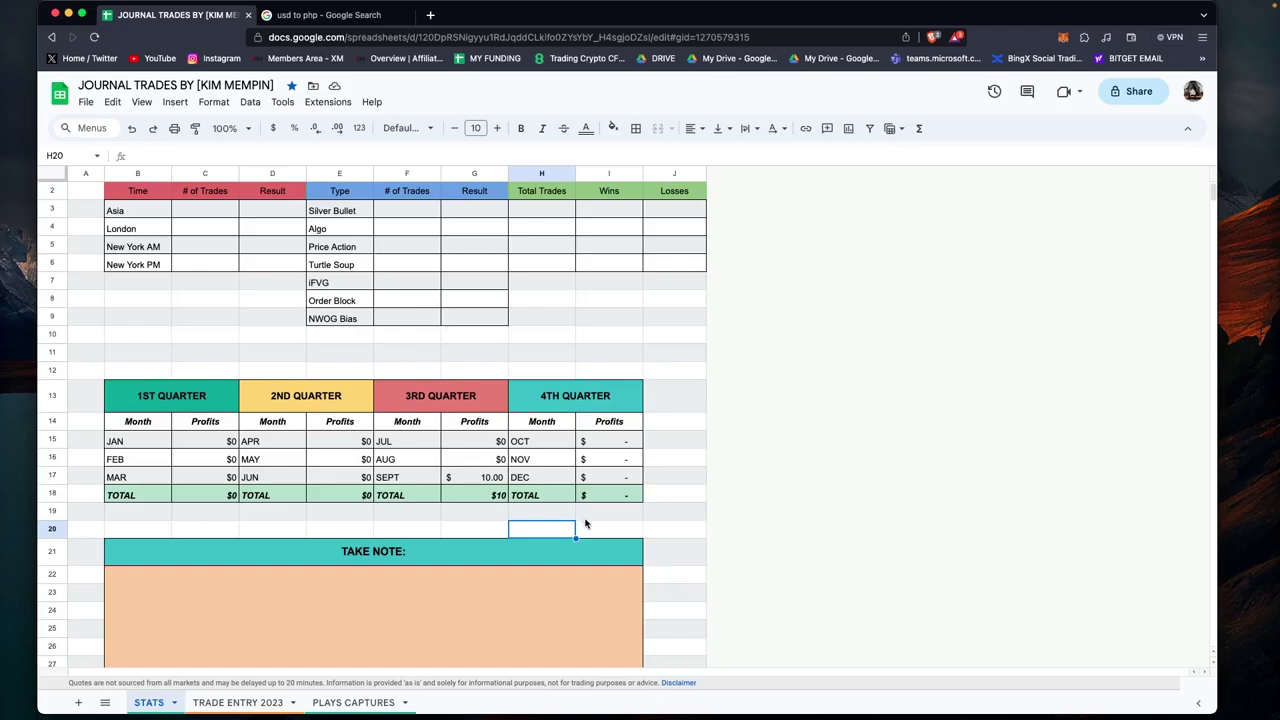
left_click(545, 512)
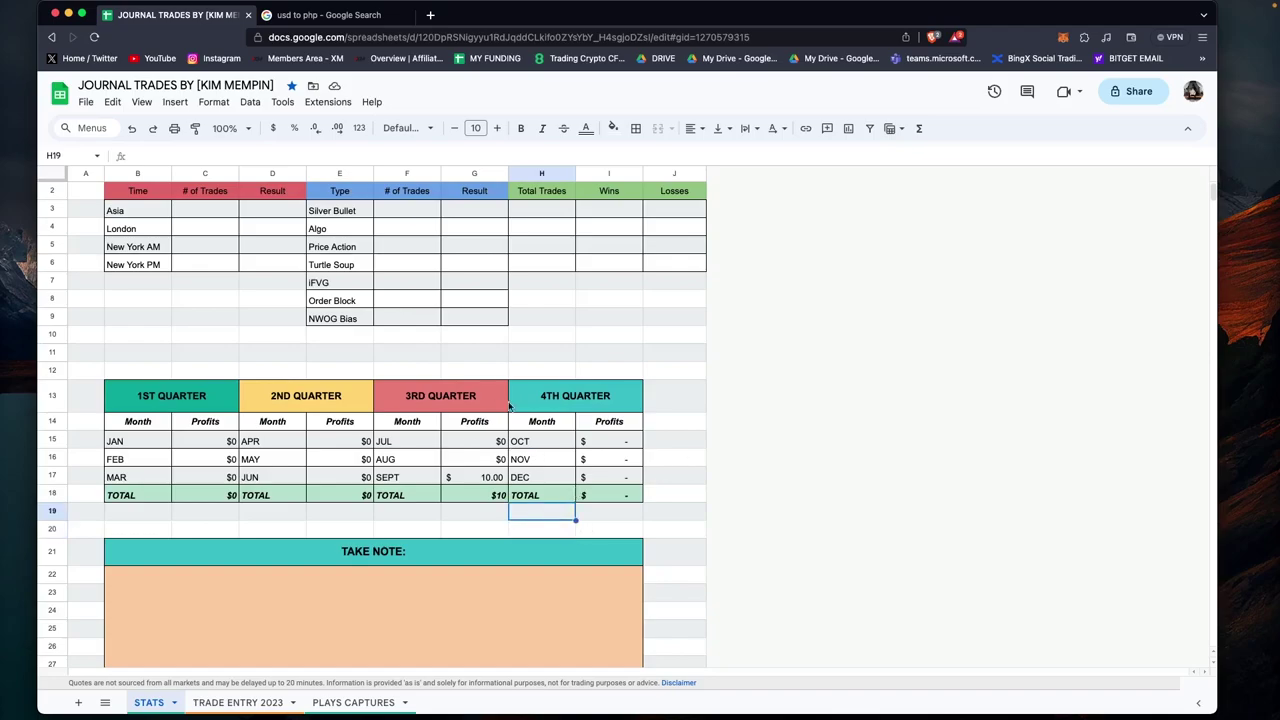
left_click_drag(104, 397, 632, 503)
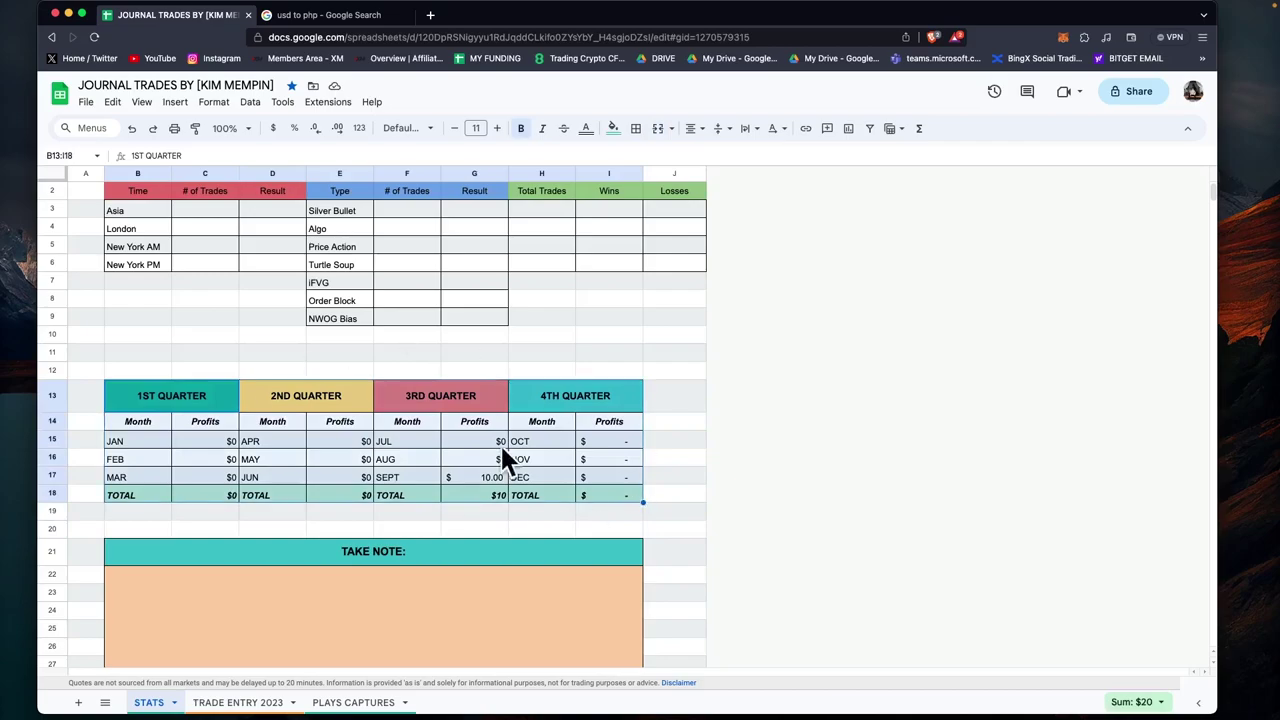
left_click(617, 339)
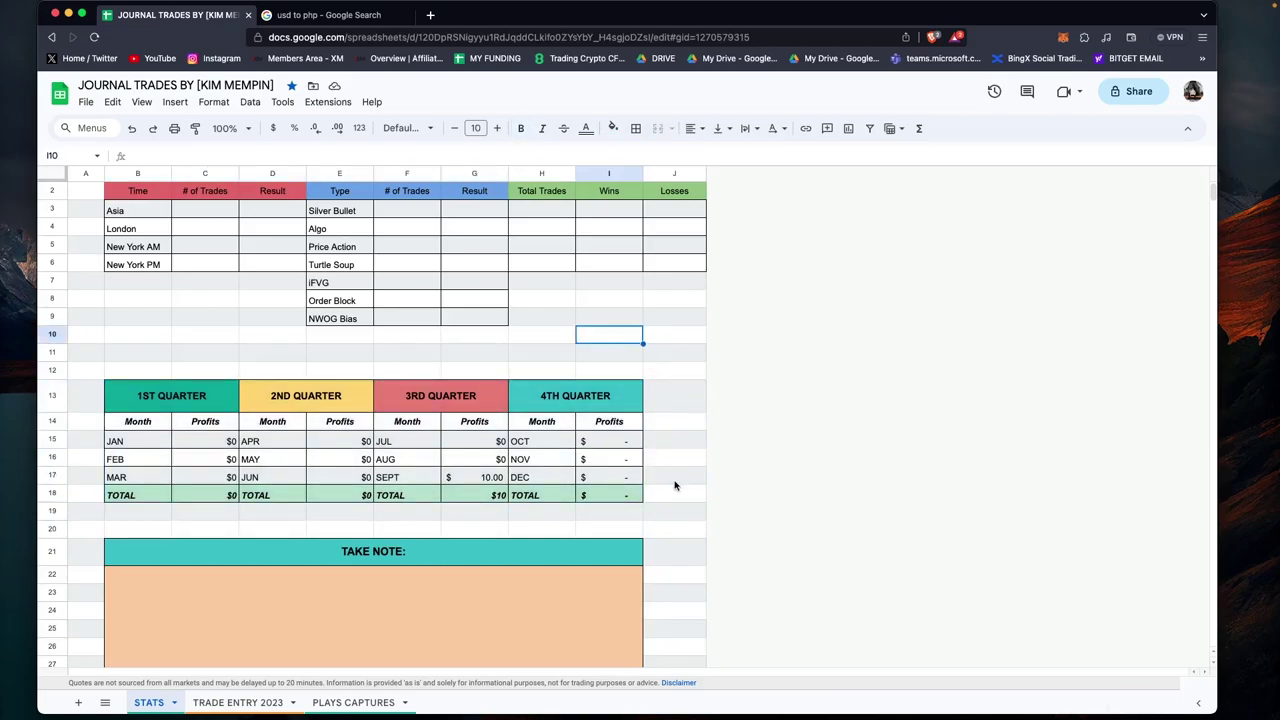
Look over the TAKE NOTE area below the quarterly tables and the rest of the STATS sheet.
scroll(675, 486, "down", 3)
left_click(401, 484)
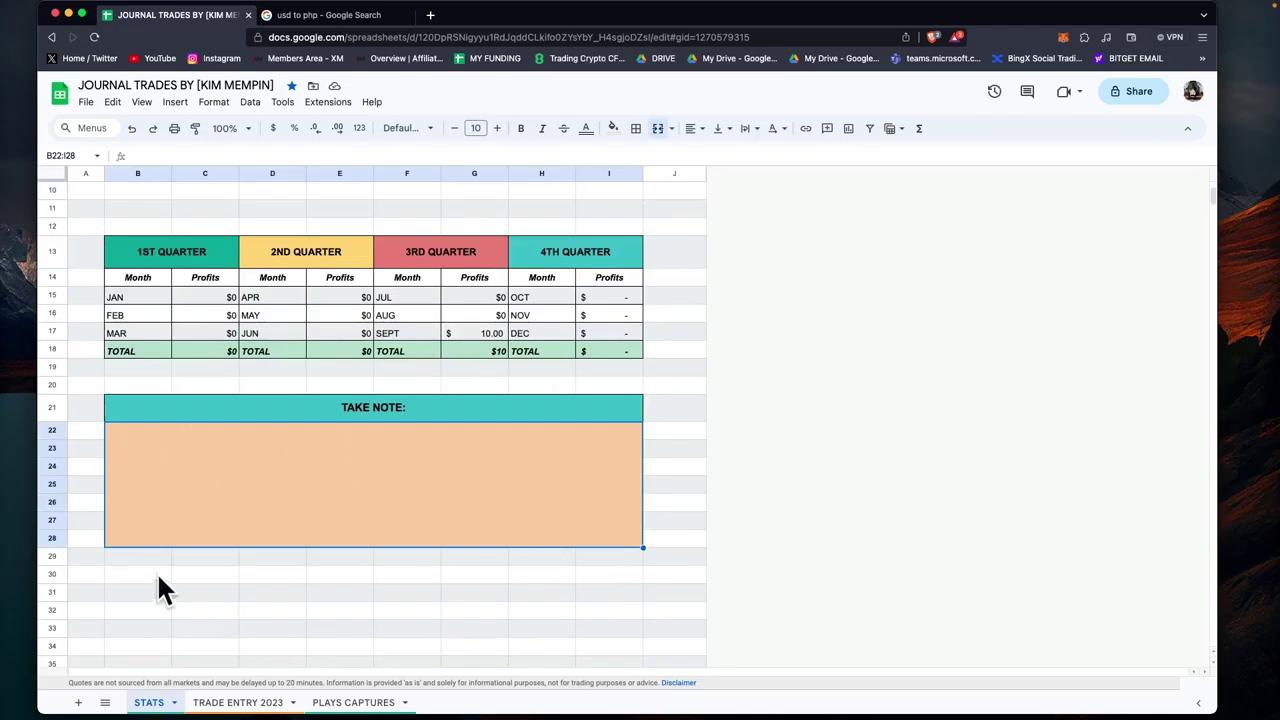
scroll(474, 441, "up", 3)
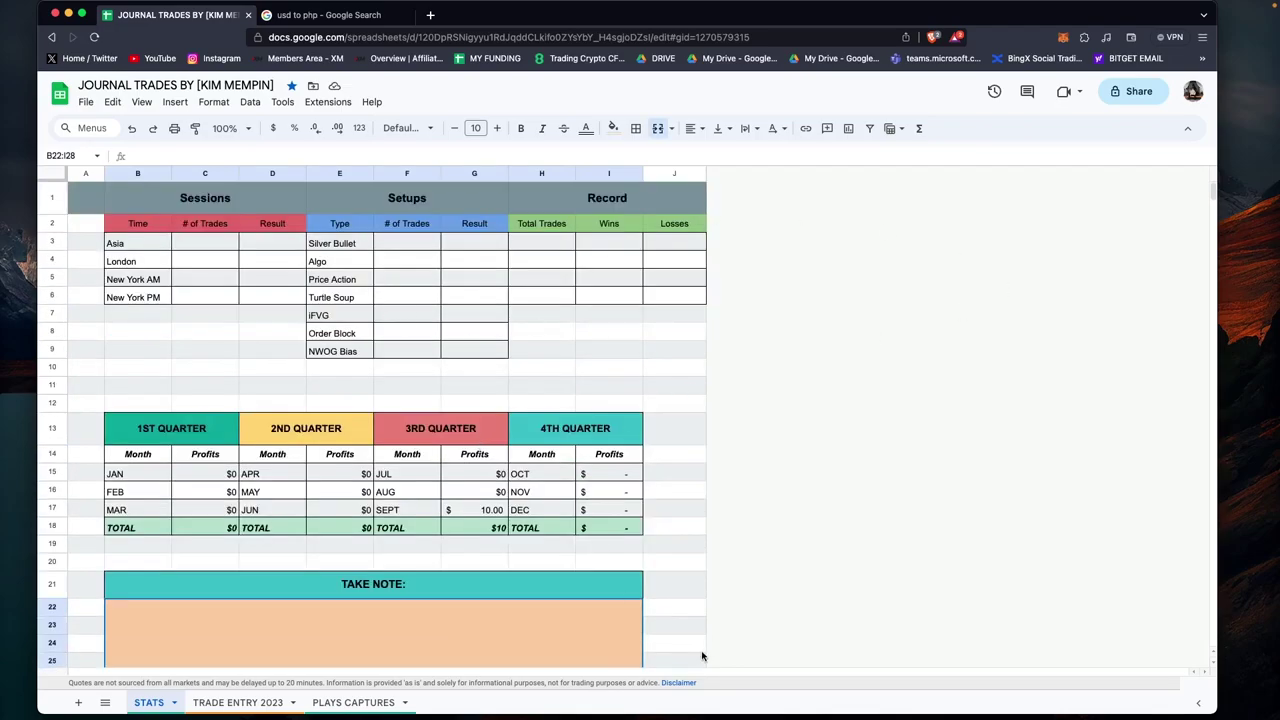
scroll(749, 560, "down", 7)
scroll(743, 509, "up", 4)
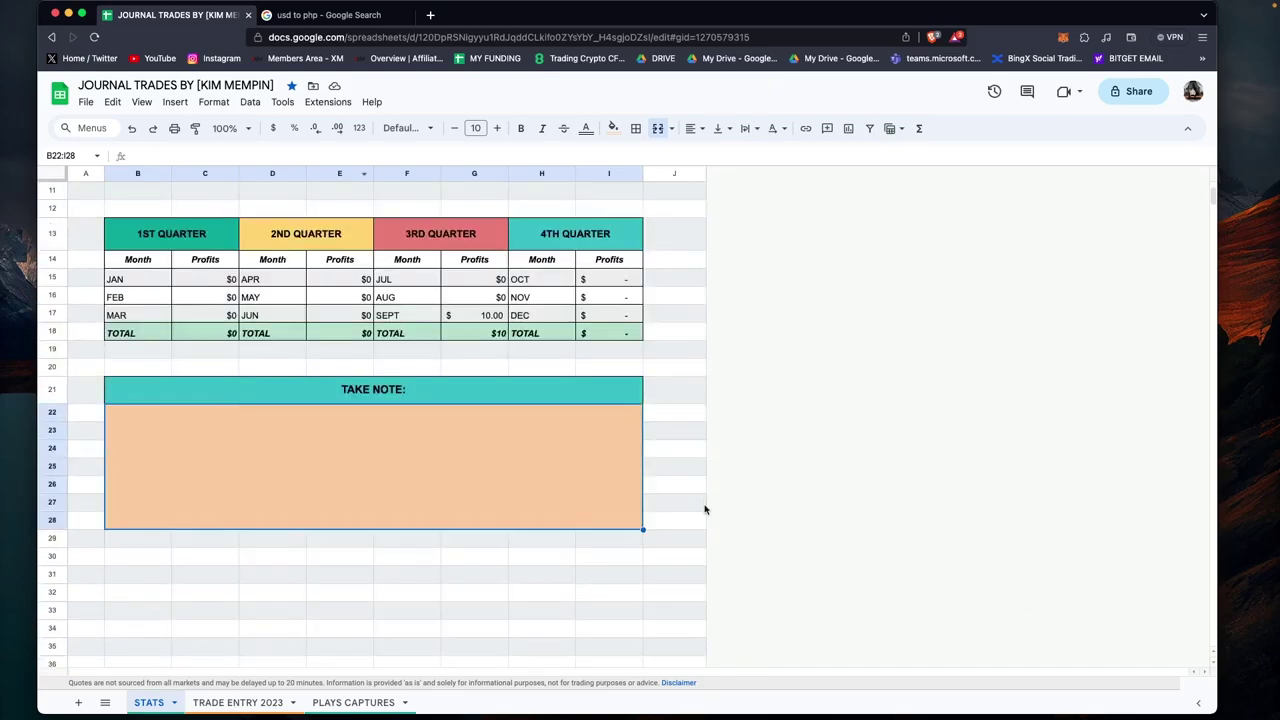
scroll(460, 505, "up", 2)
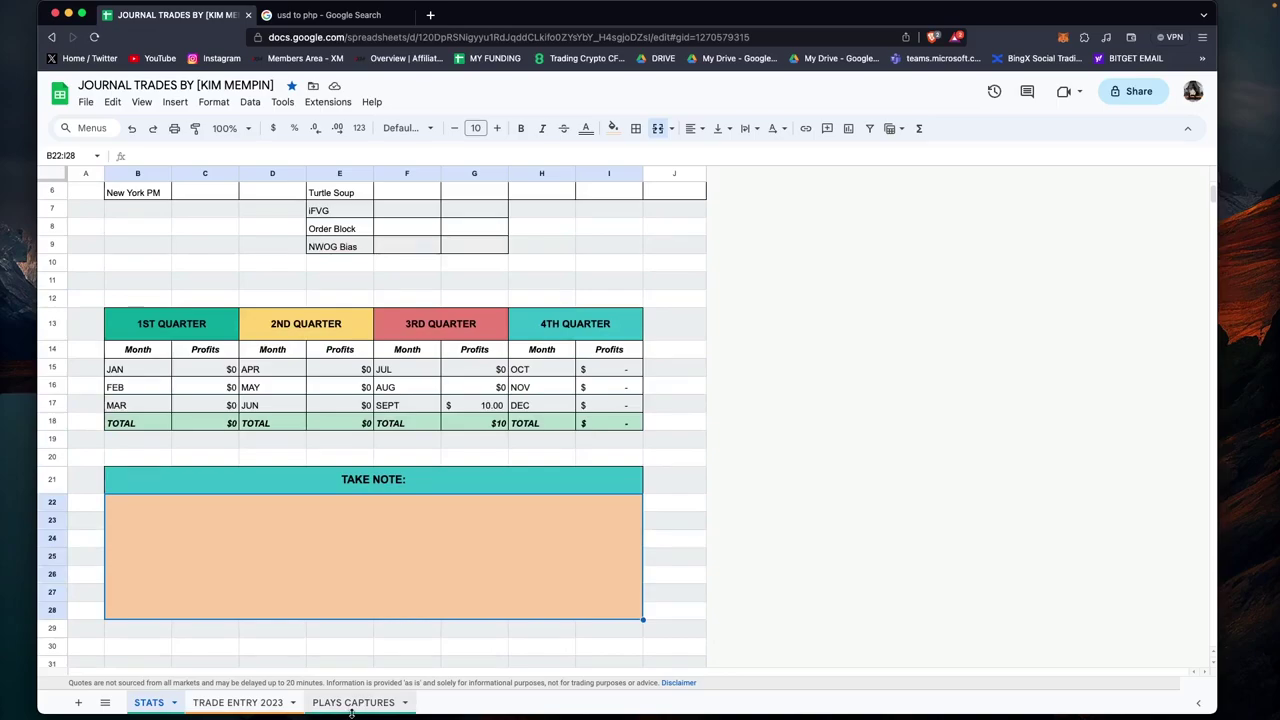
Review the TRADE ENTRY 2023, STATS and PLAYS CAPTURES sheets, including the 09/01/2023 trade entry.
left_click(240, 703)
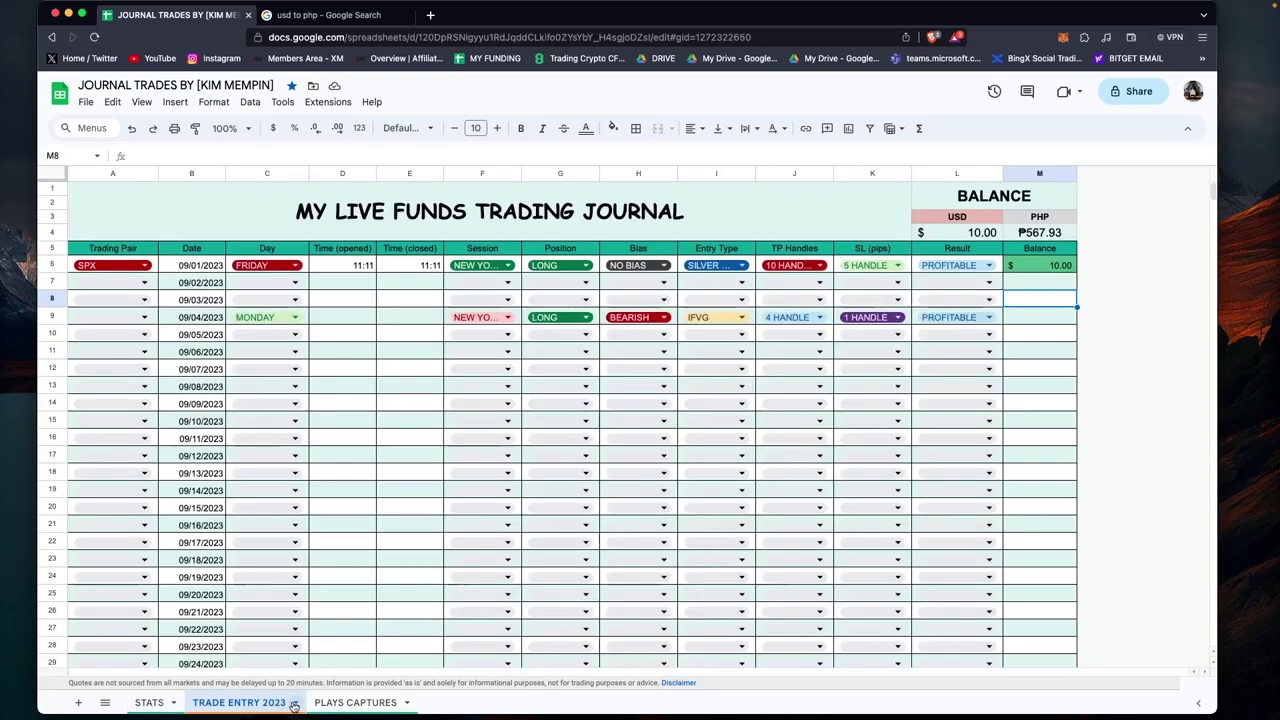
left_click(165, 703)
left_click(225, 703)
left_click(336, 703)
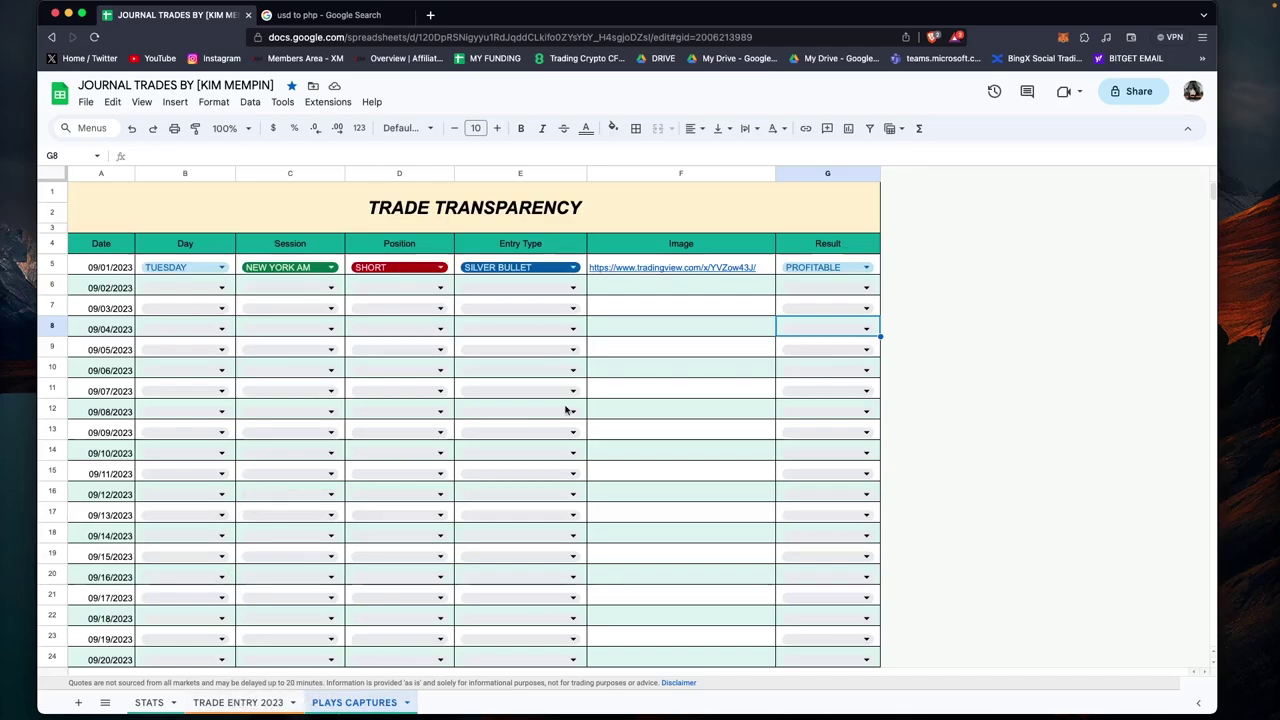
left_click(828, 287)
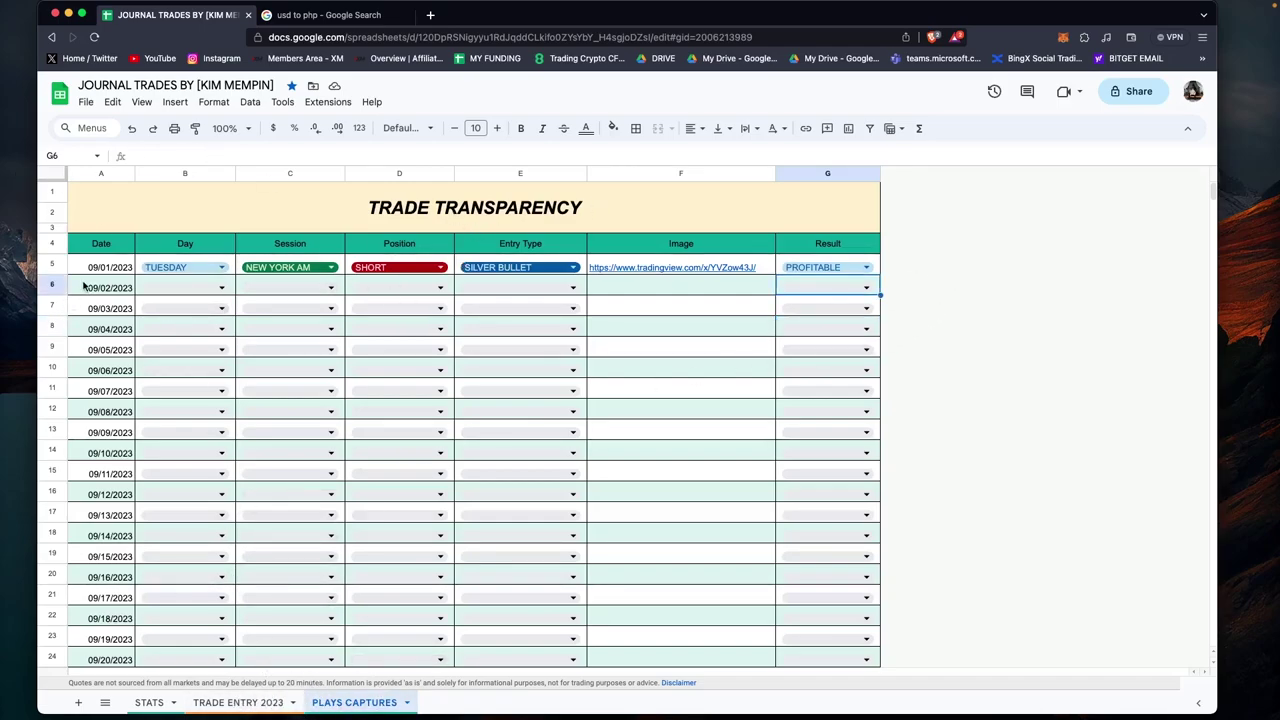
left_click(147, 708)
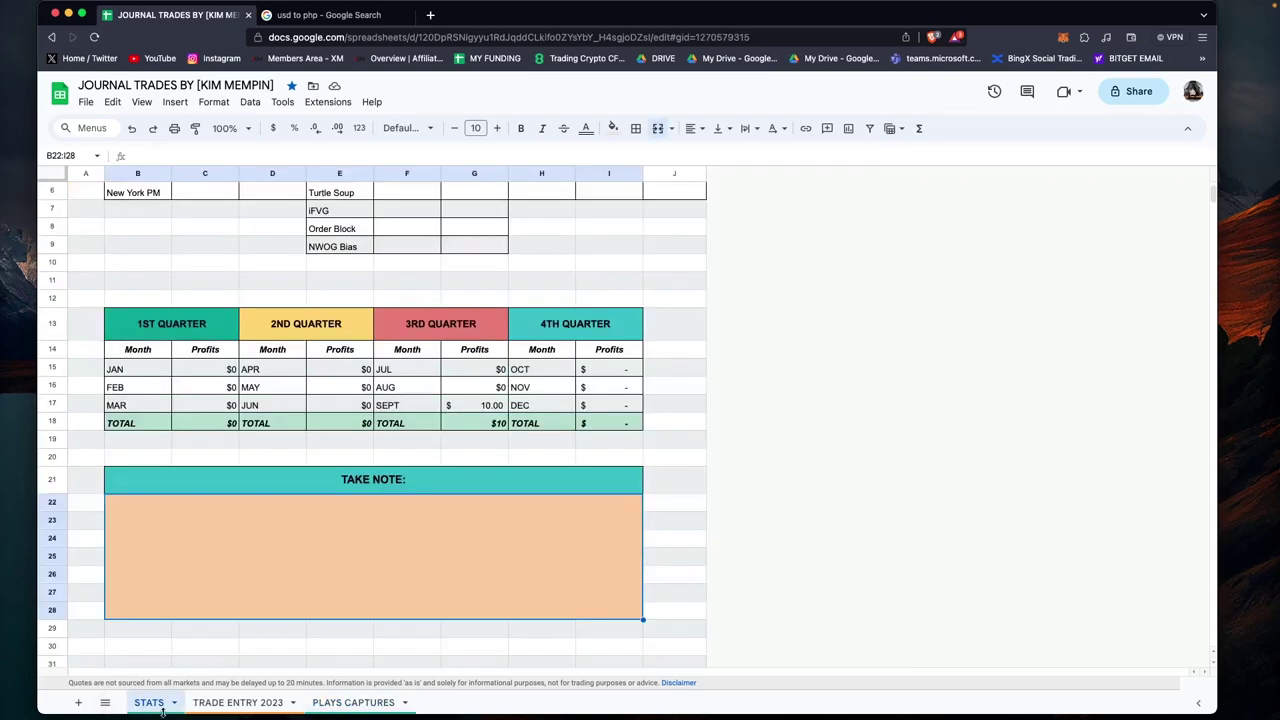
left_click(229, 705)
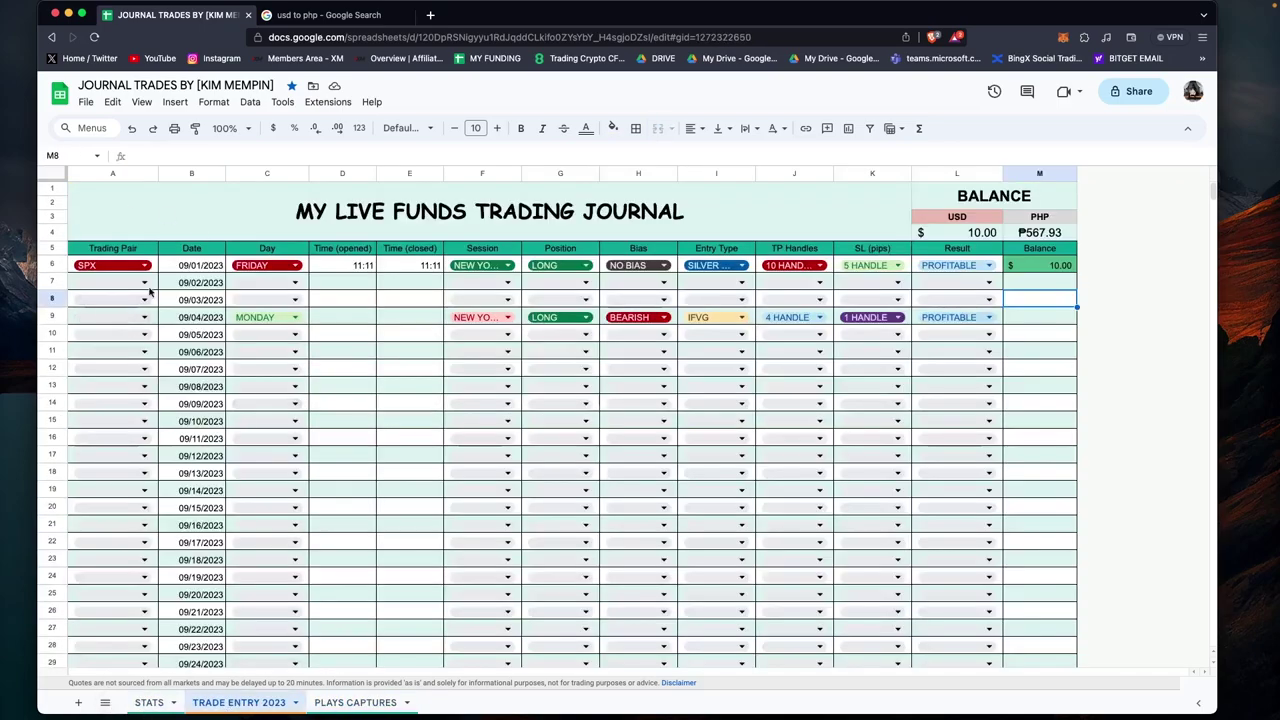
left_click(200, 266)
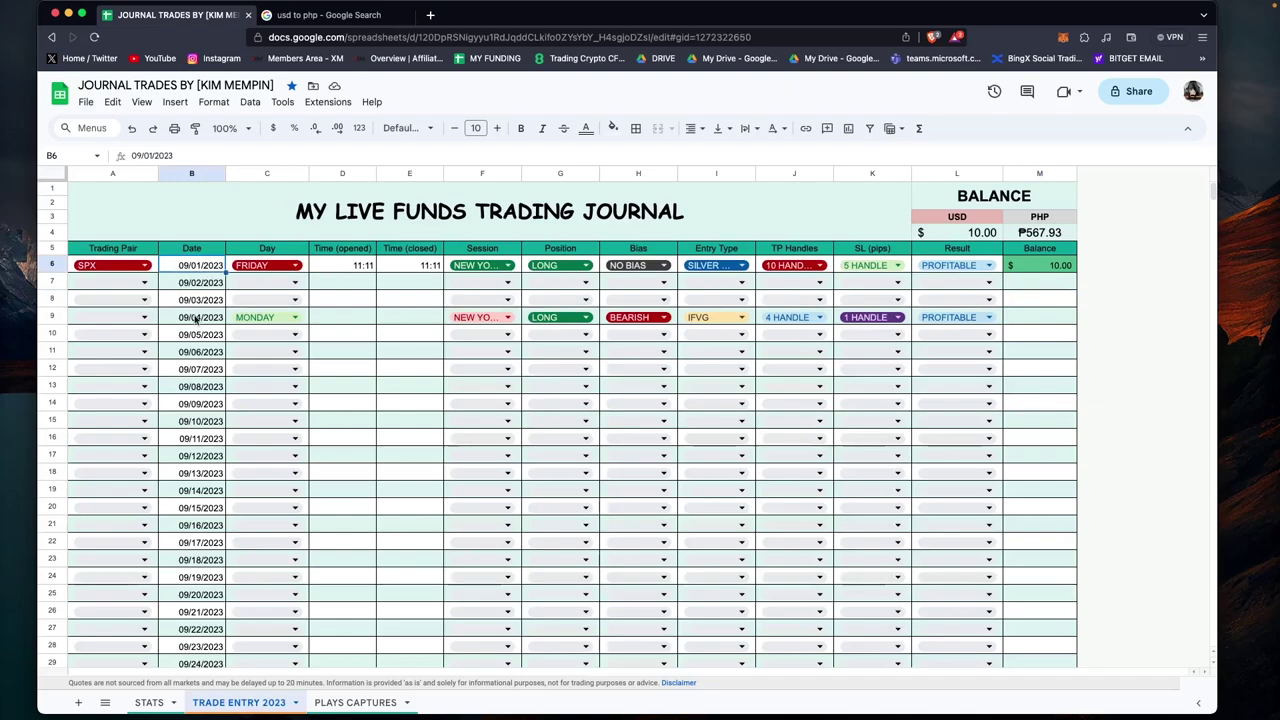
Set the Day for 09/04/2023 to MONDAY on the PLAYS CAPTURES sheet.
left_click(340, 703)
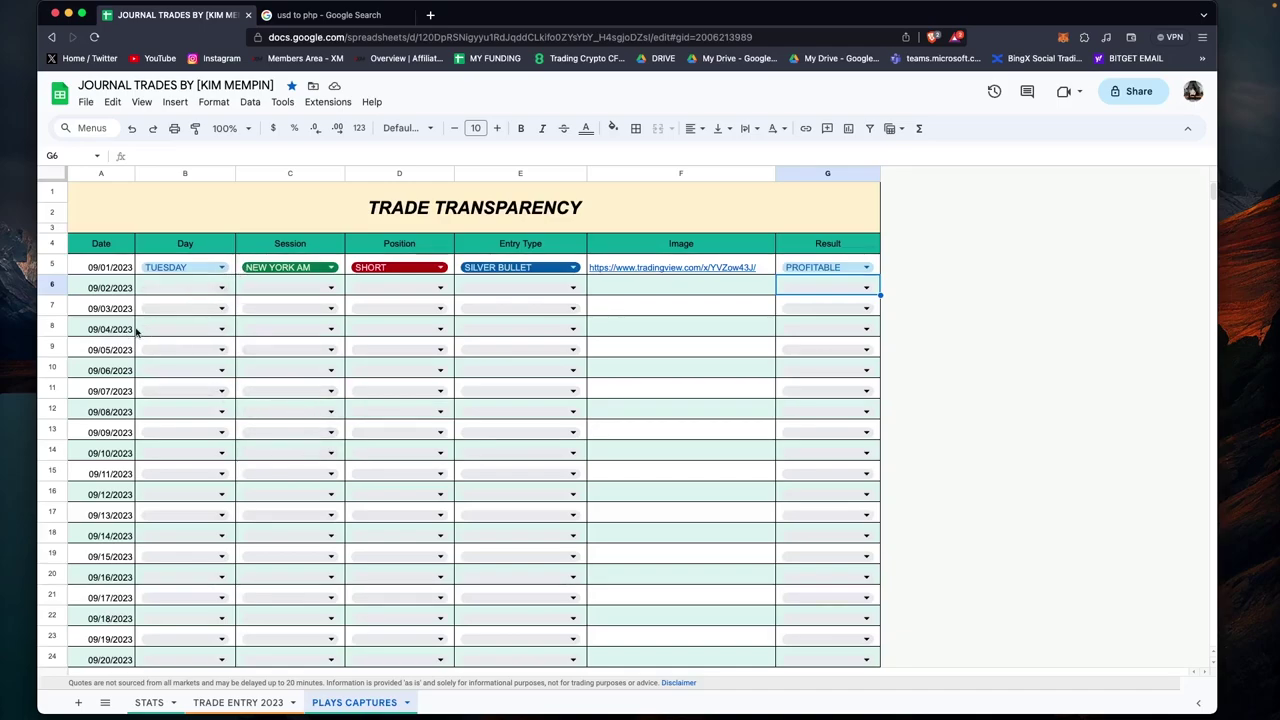
left_click(180, 330)
left_click(162, 349)
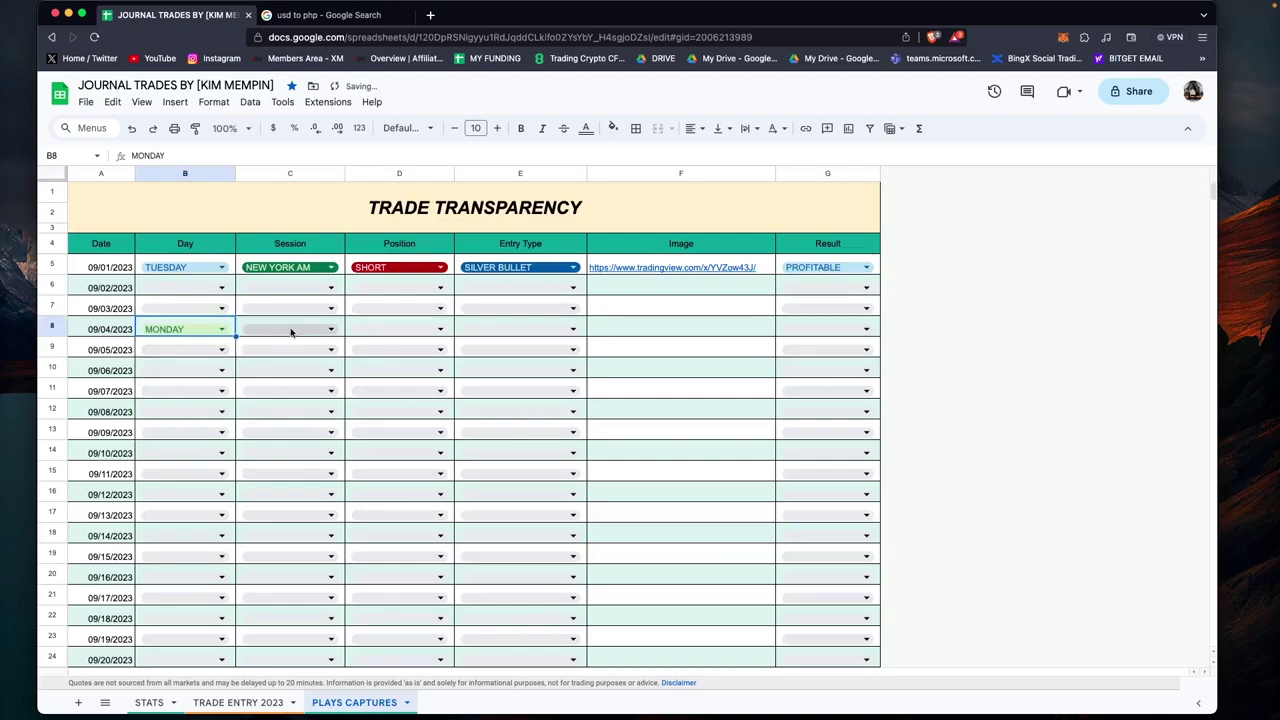
For the 09/04/2023 trade, set the Session to LONDON, the Position to SHORT and the Entry Type to IFVG.
left_click(291, 332)
left_click(257, 348)
left_click(294, 329)
left_click(281, 369)
left_click(380, 331)
left_click(380, 370)
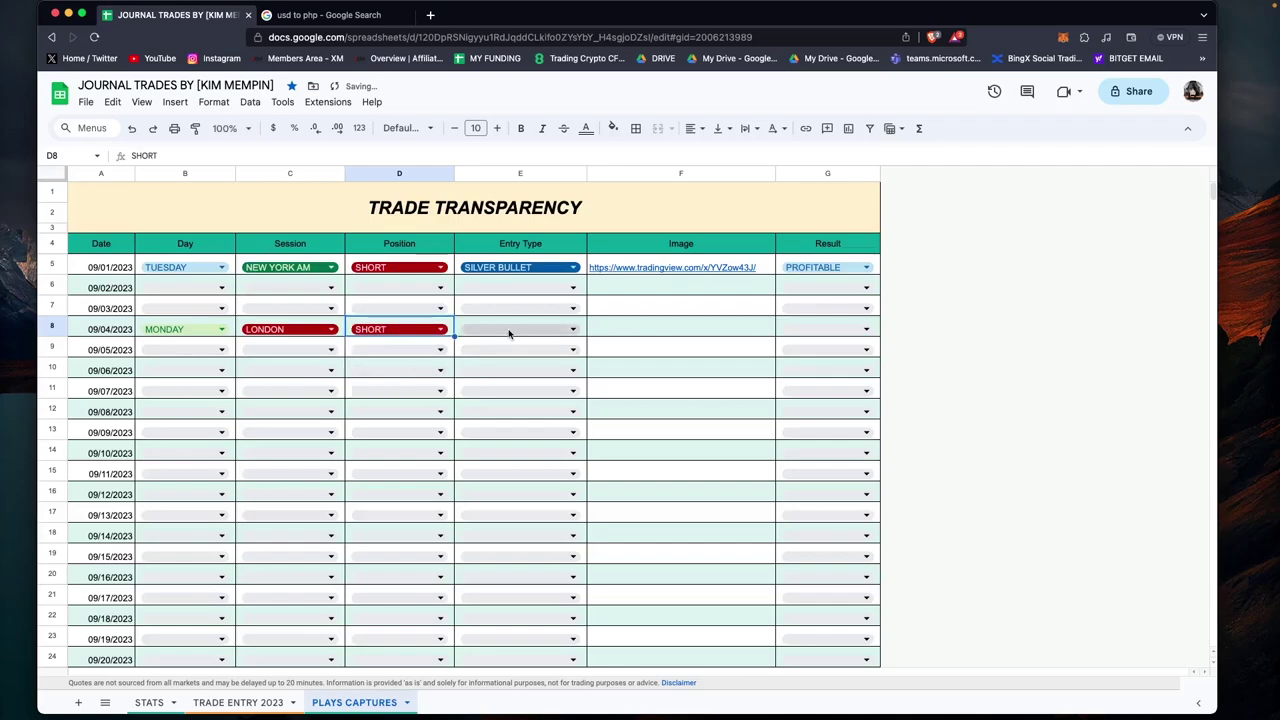
left_click(508, 334)
left_click(480, 370)
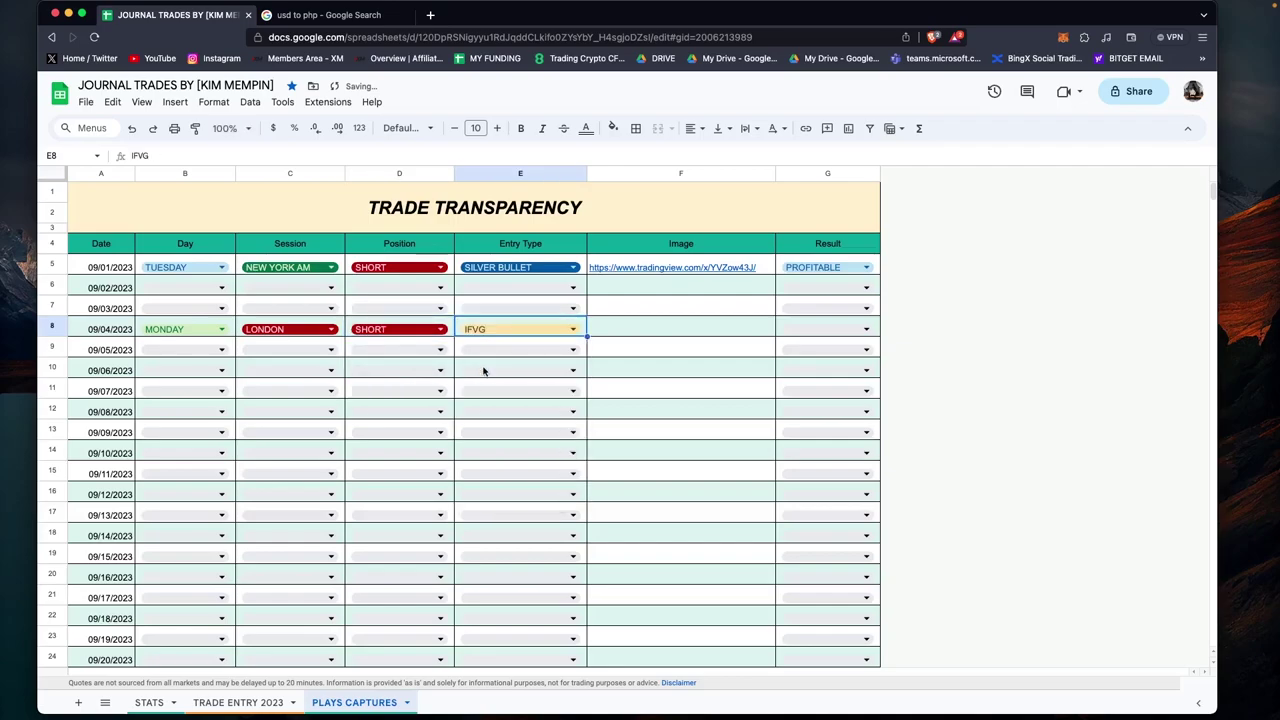
Set the Result of the 09/04/2023 trade to LOSSING TRADE.
left_click(637, 326)
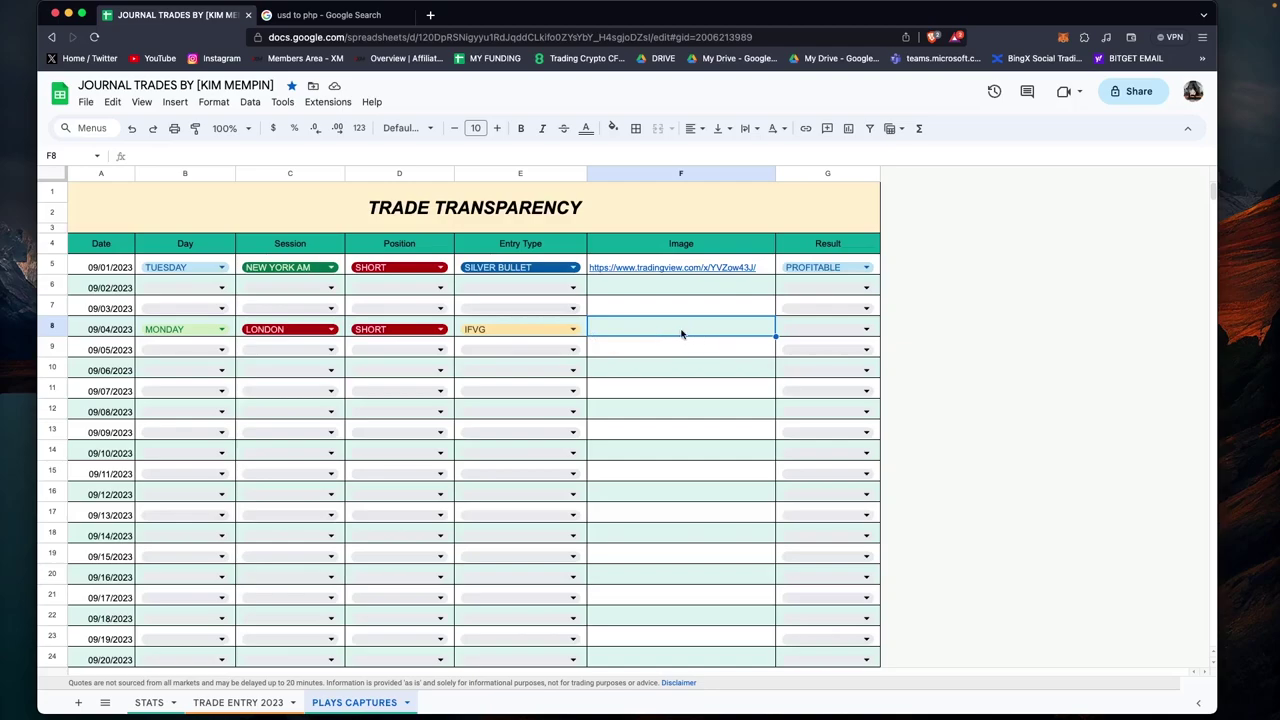
left_click(830, 330)
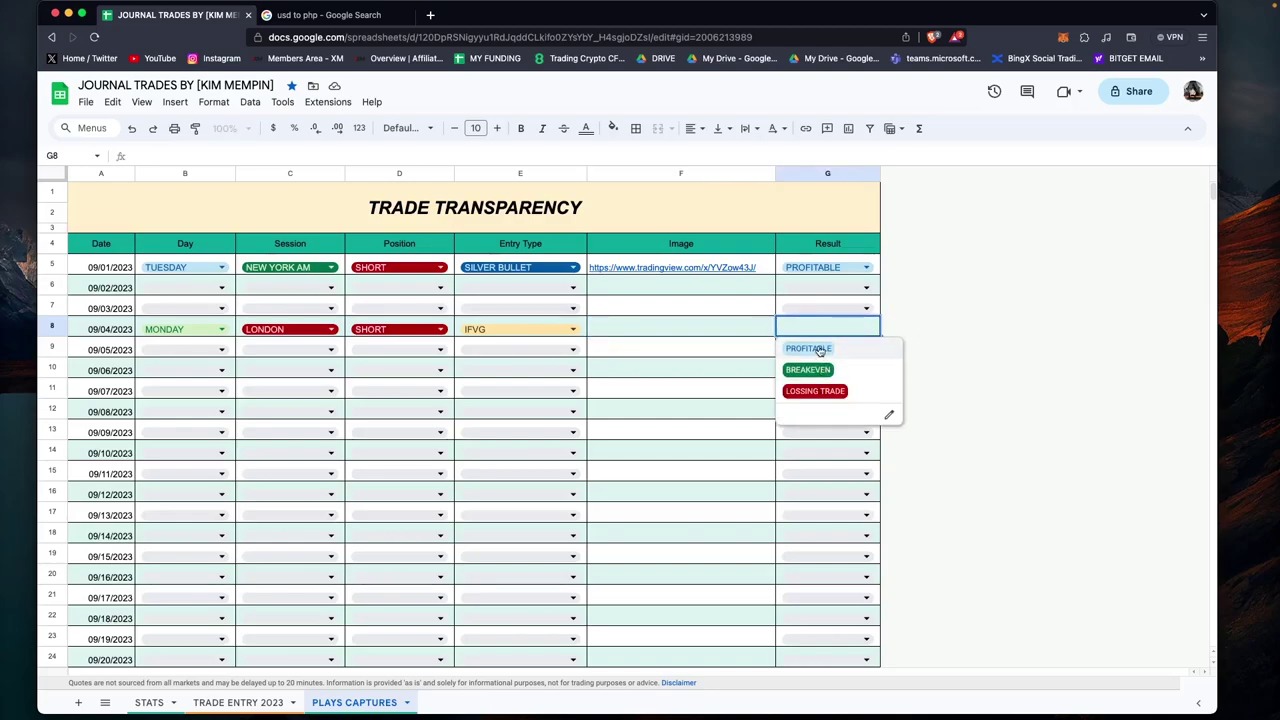
left_click(816, 349)
left_click(825, 330)
left_click(823, 392)
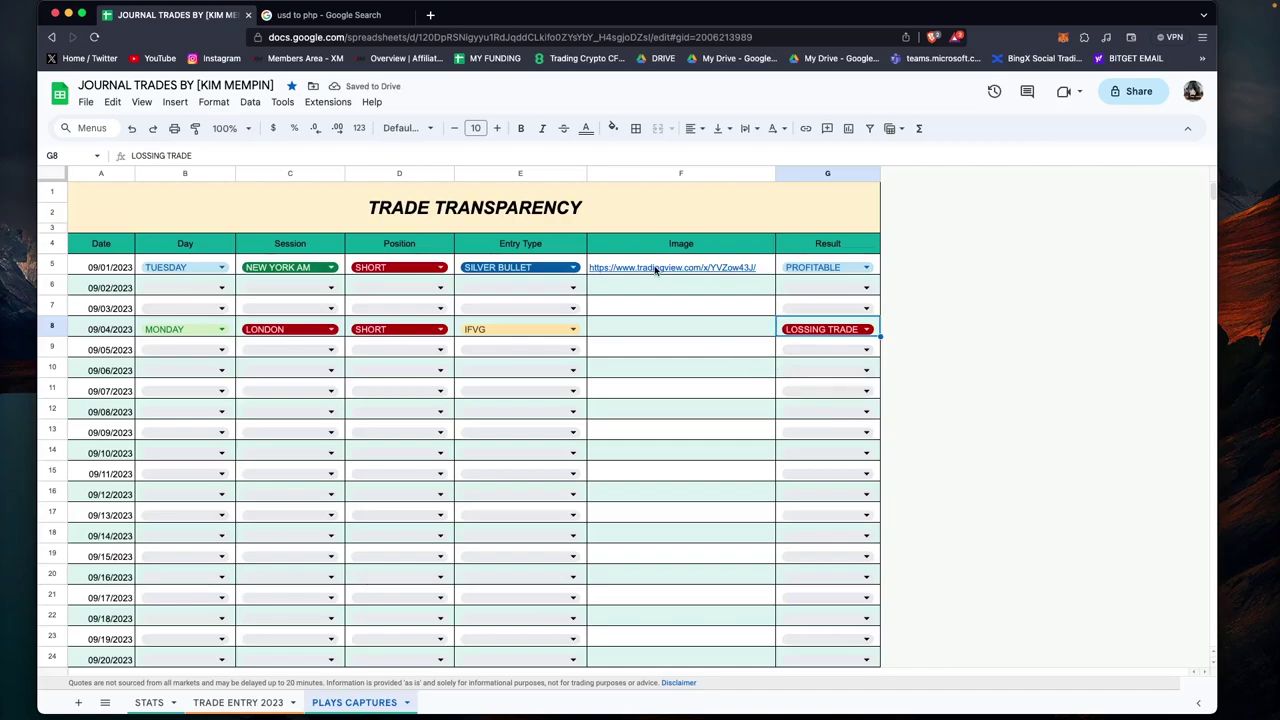
Open the TradingView chart linked in the Image column for 09/01/2023, view it and return to the journal spreadsheet.
mouse_move(656, 269)
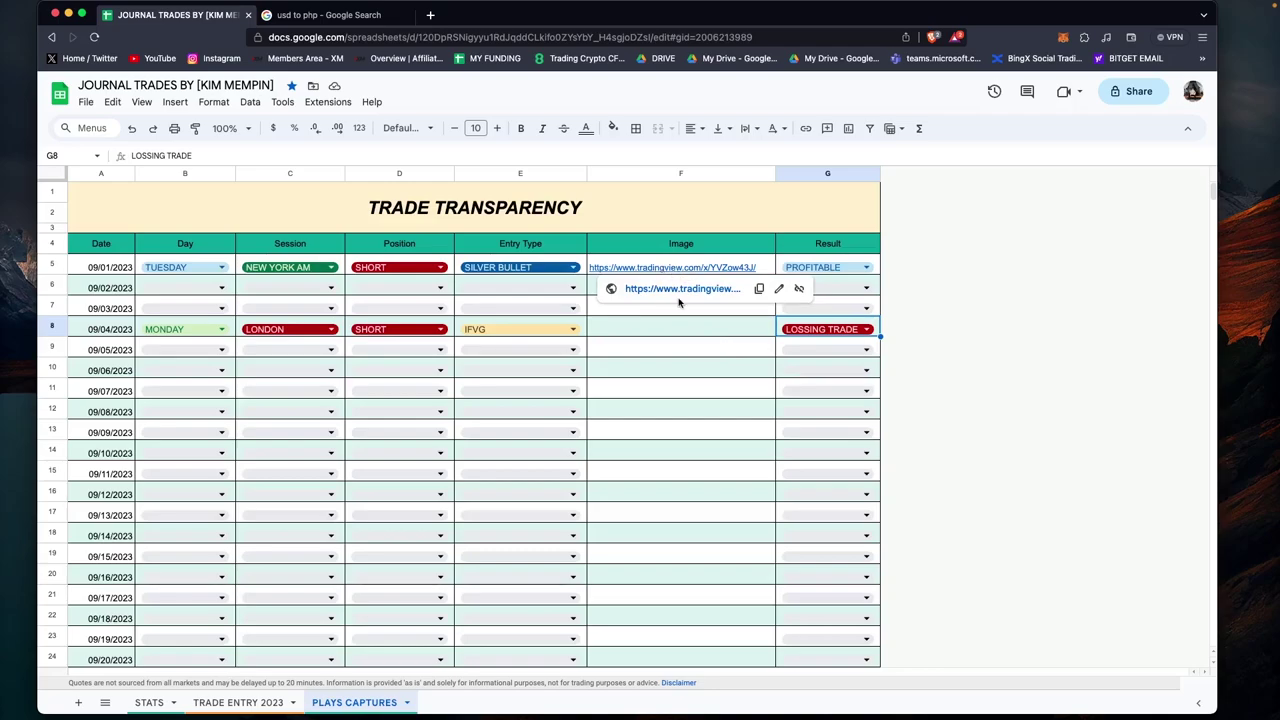
left_click(670, 292)
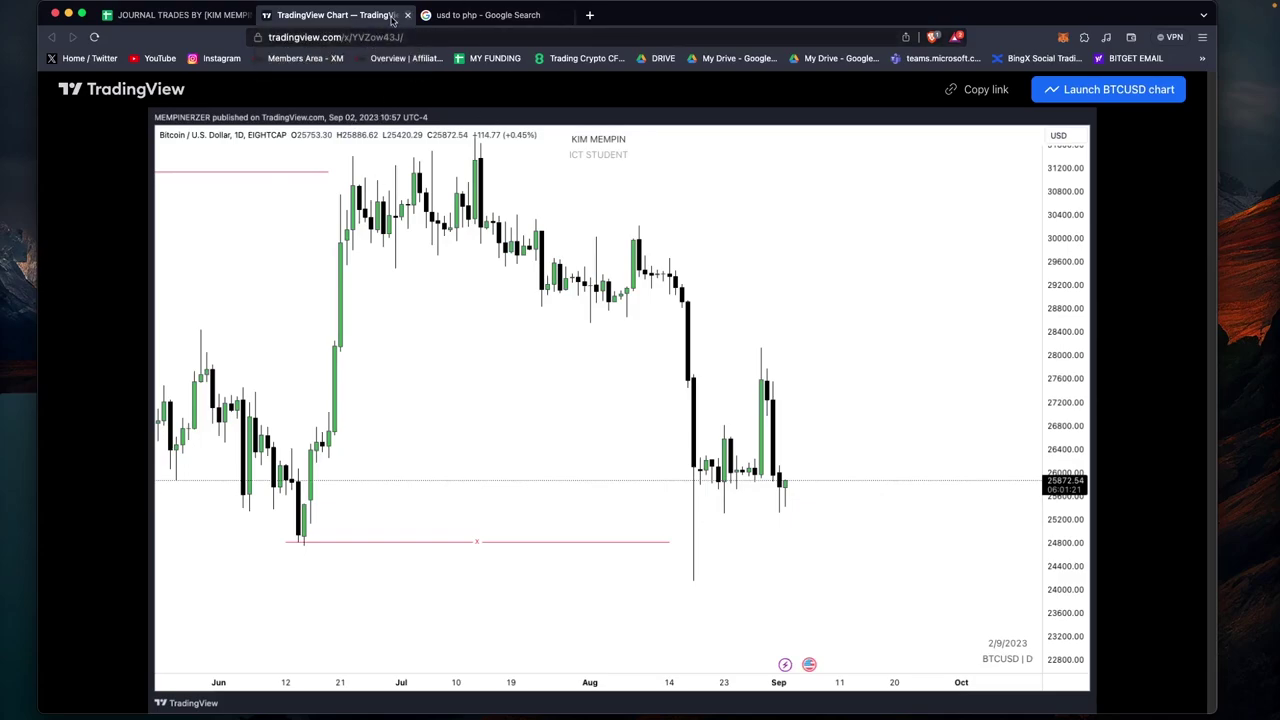
left_click(466, 708)
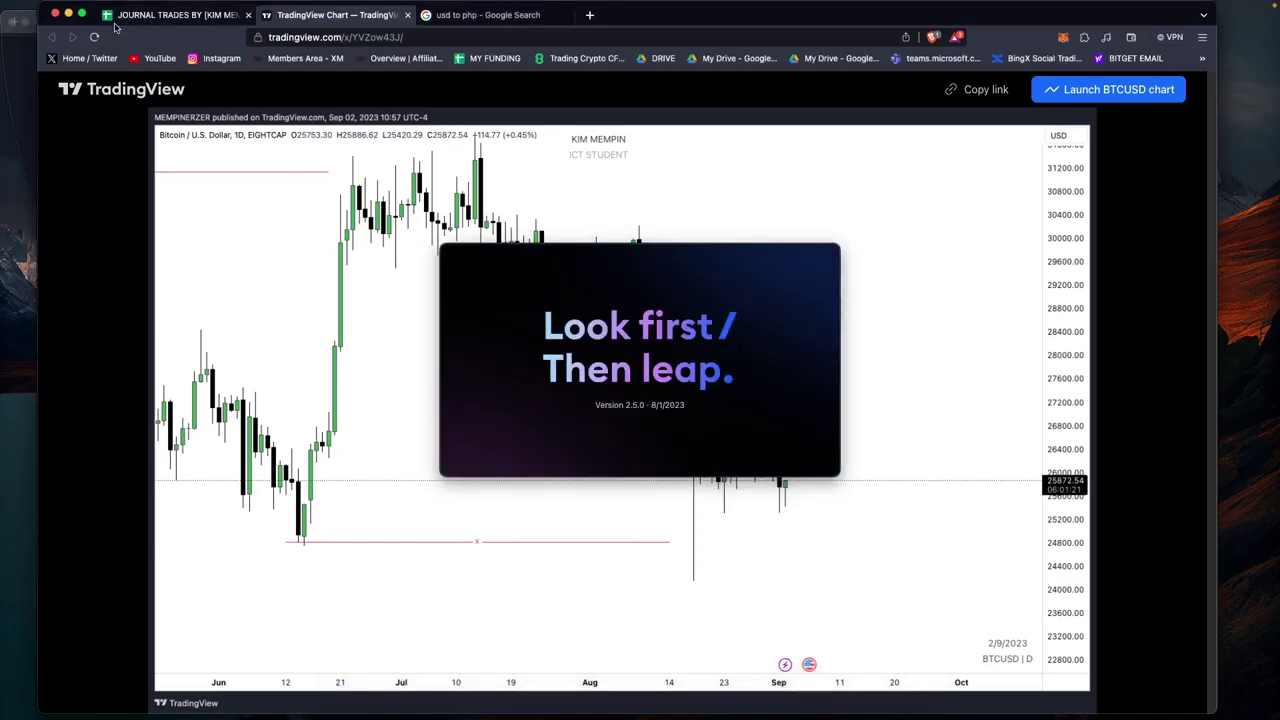
left_click(167, 14)
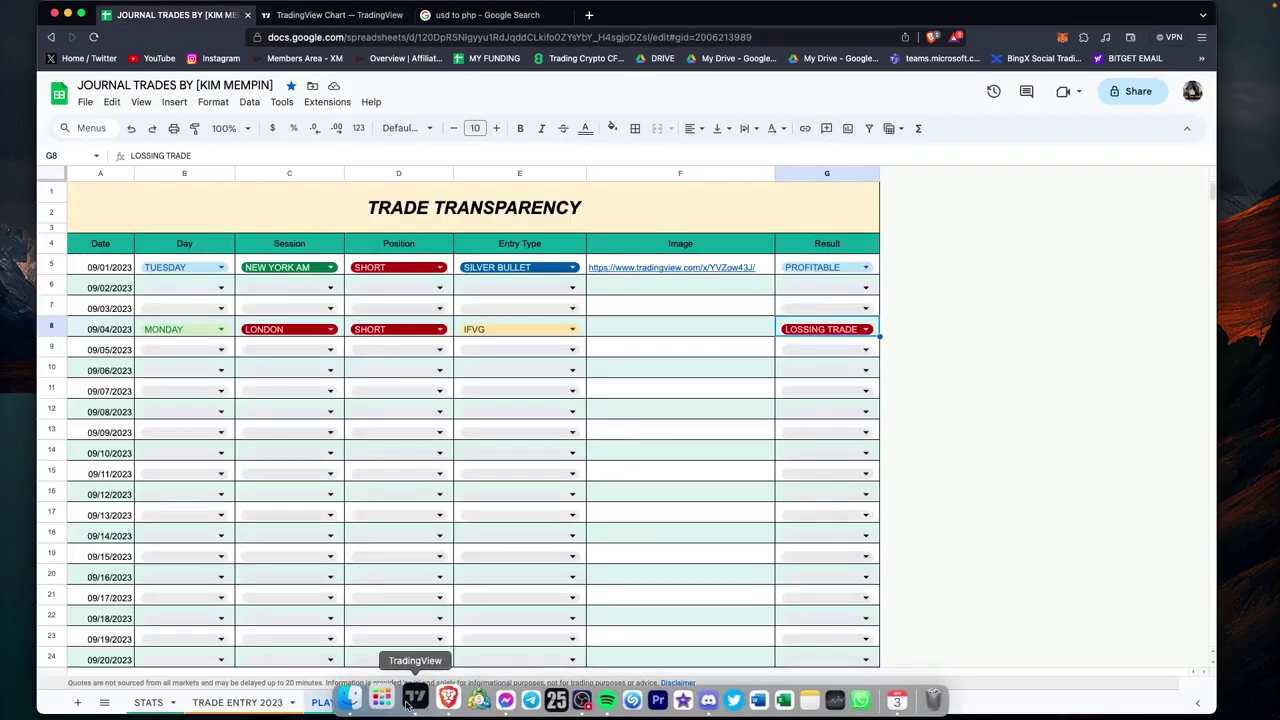
Switch to the TradingView app and copy the link to a snapshot of the GBPUSD 15-minute chart.
left_click(410, 700)
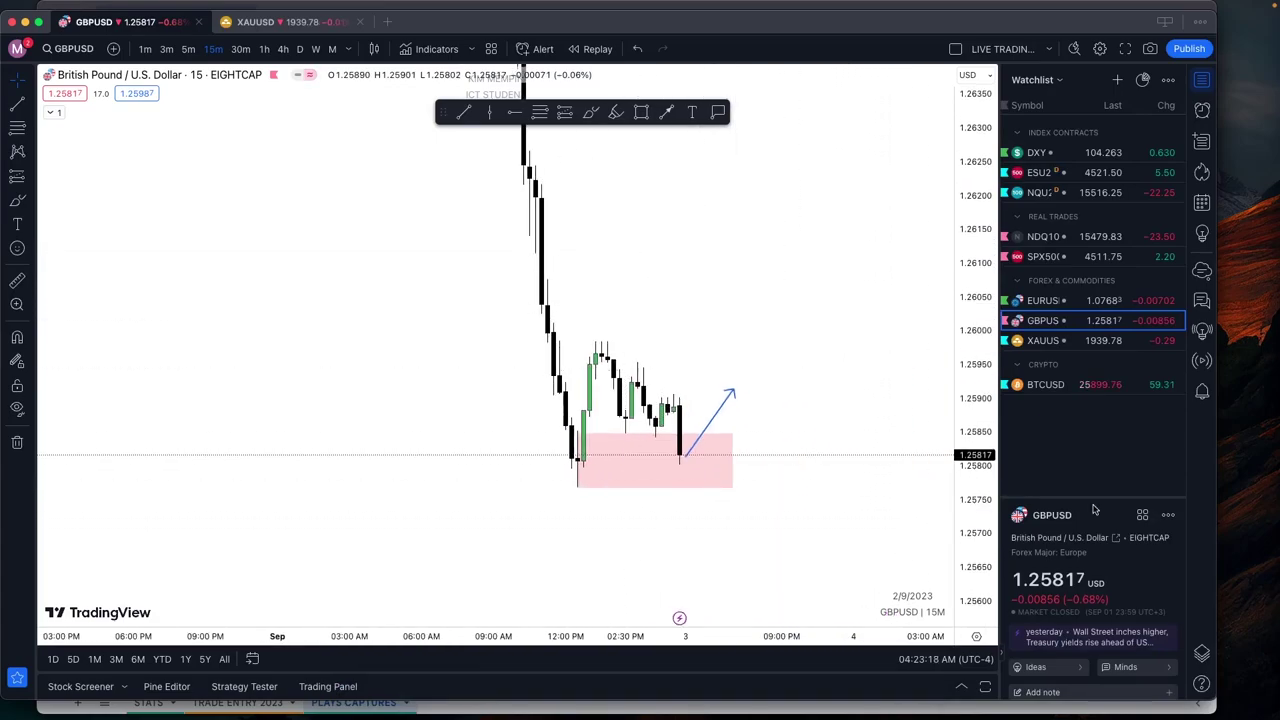
scroll(626, 380, "right", 5)
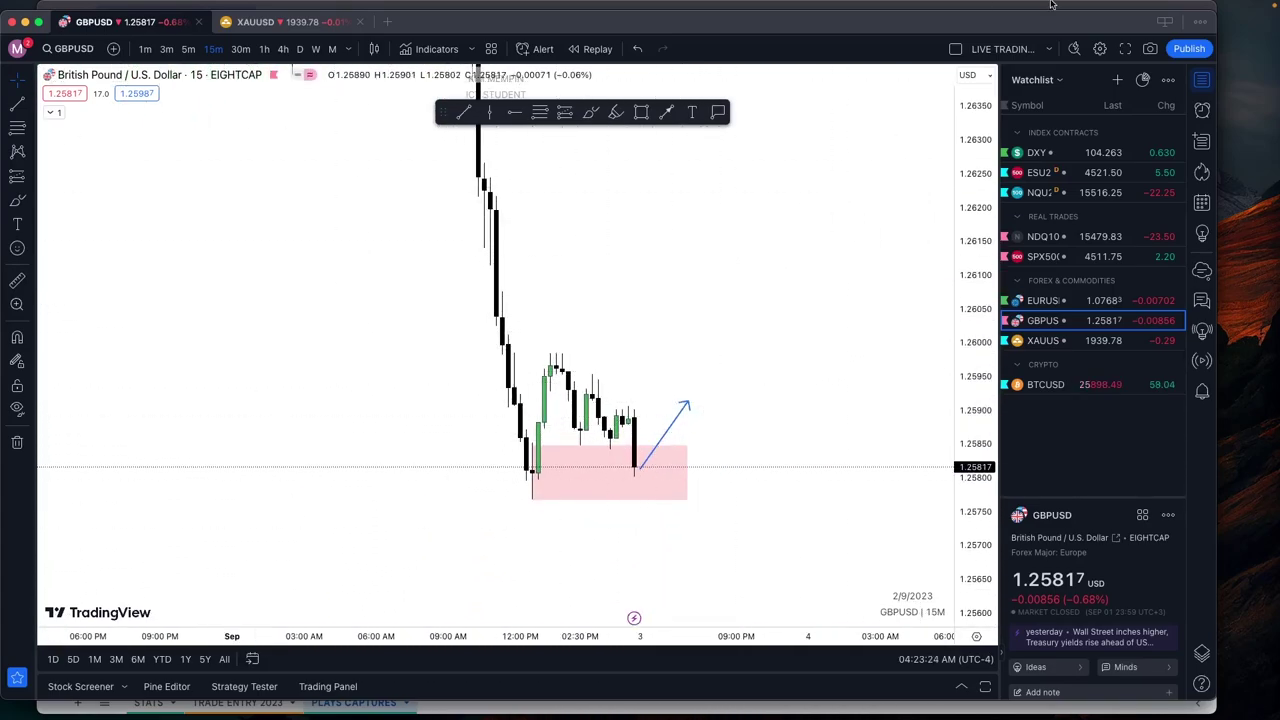
left_click(1149, 50)
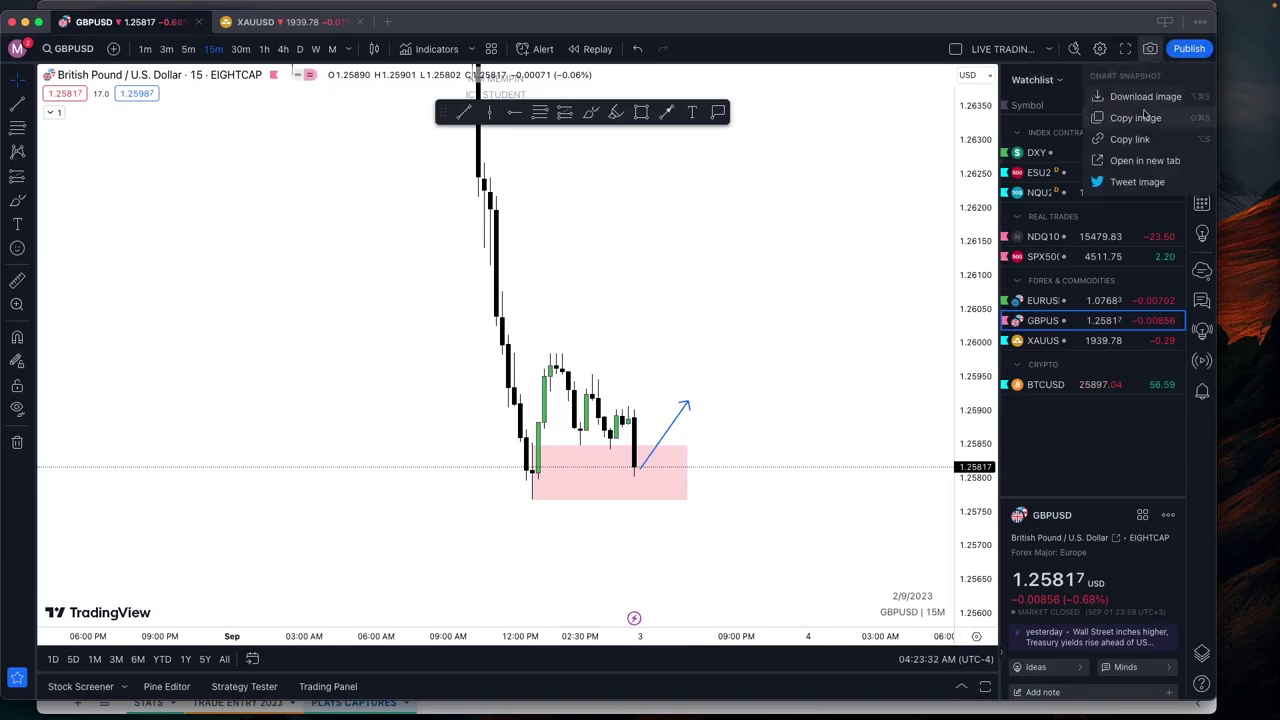
left_click(1134, 145)
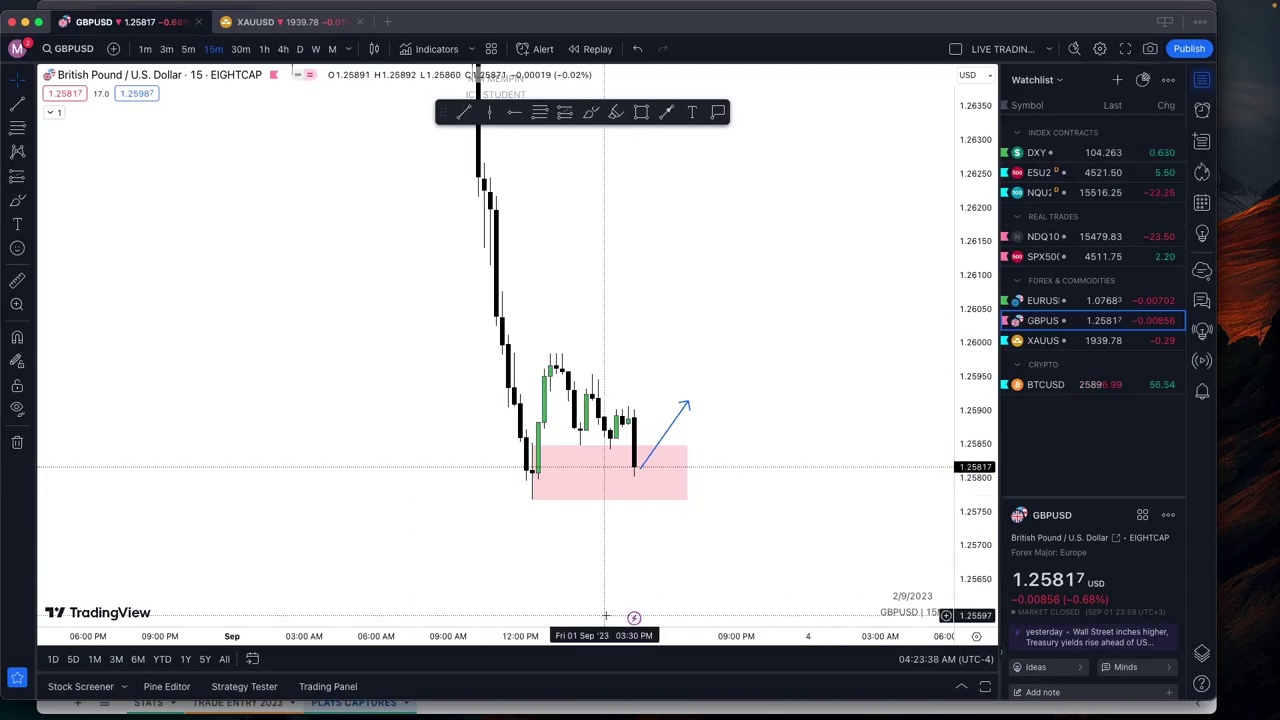
left_click(506, 711)
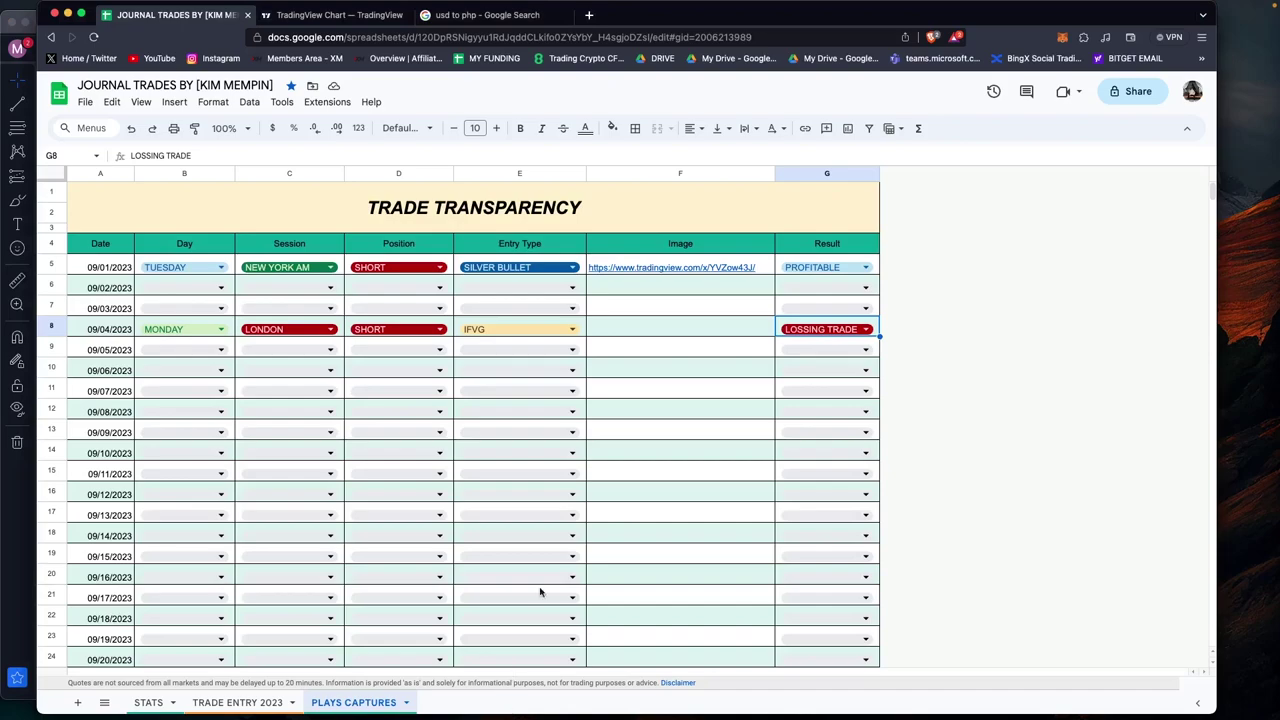
left_click(617, 330)
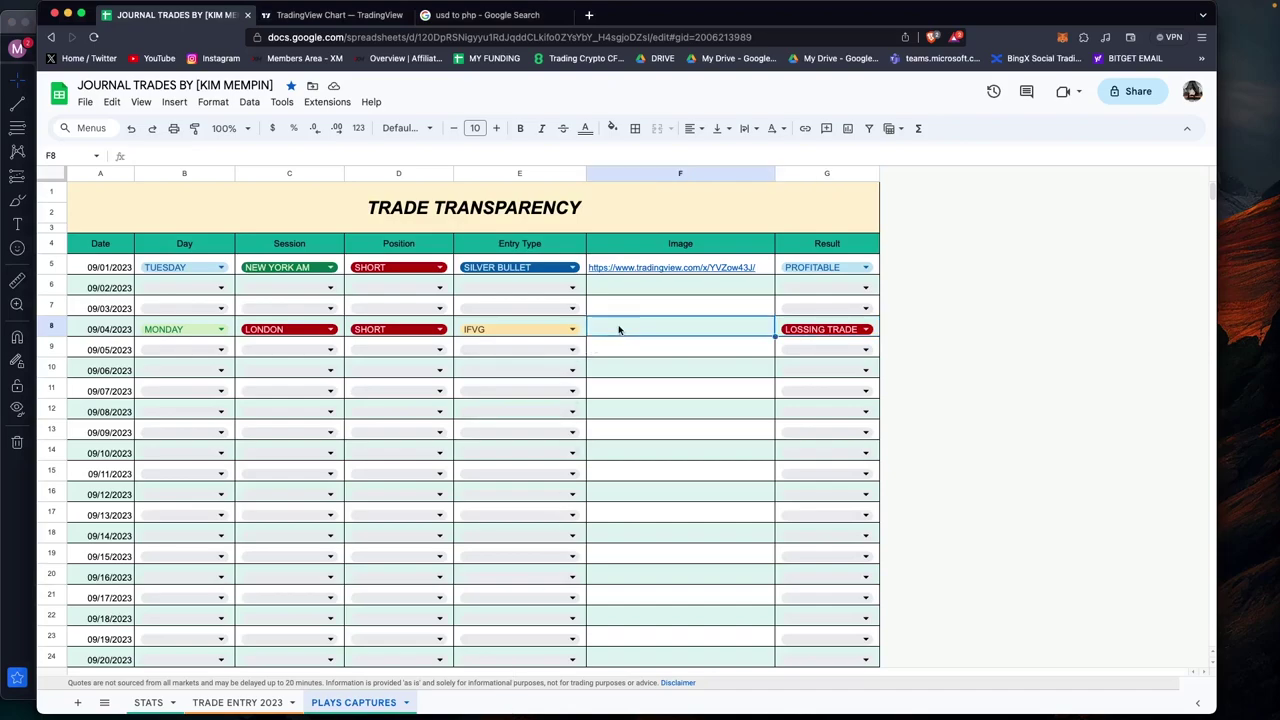
type("https://www.tradingview.com/x/qSvvQWfB/")
key("Tab")
left_click(850, 412)
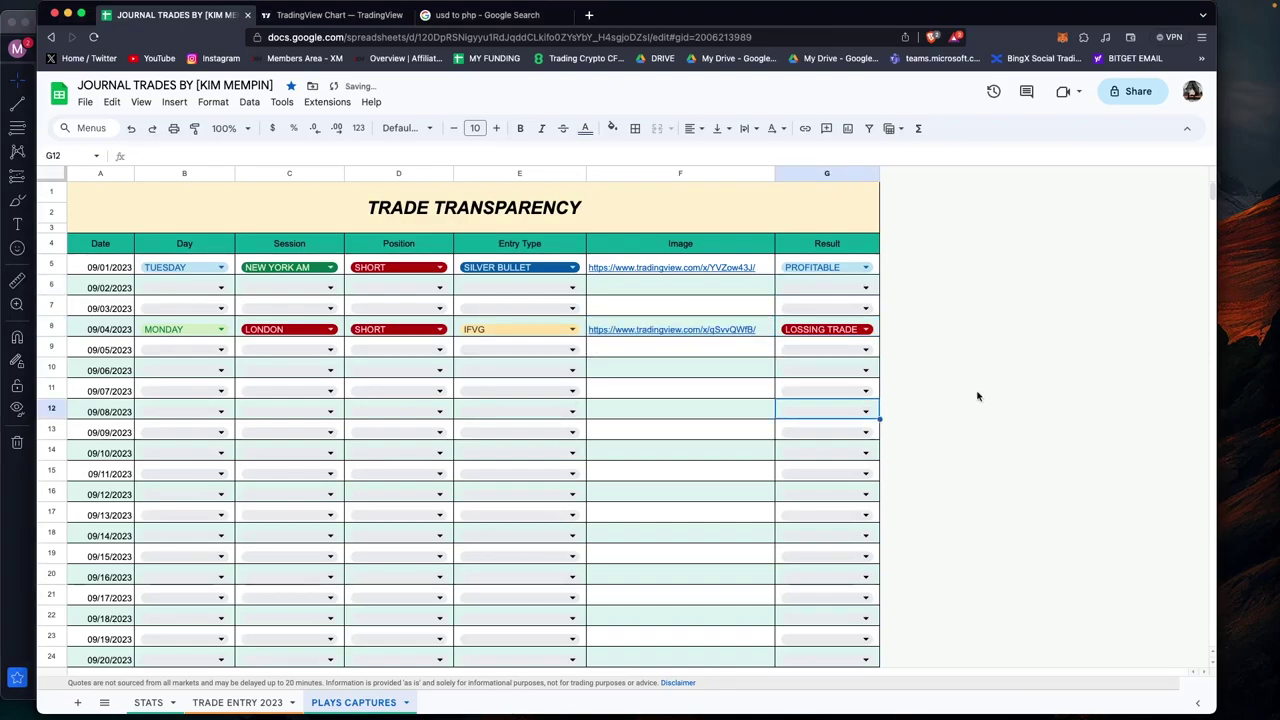
Open the chart linked in the Image column for 09/04/2023, view it and return to the journal spreadsheet.
mouse_move(732, 334)
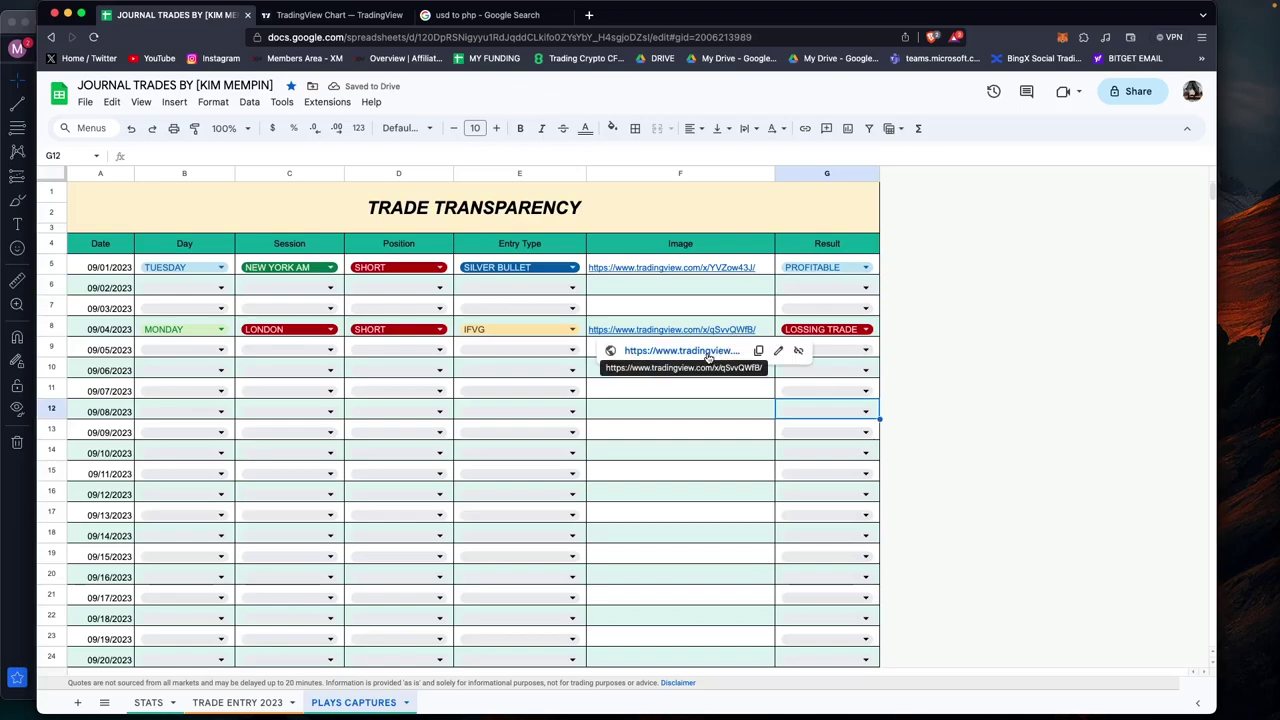
left_click(706, 352)
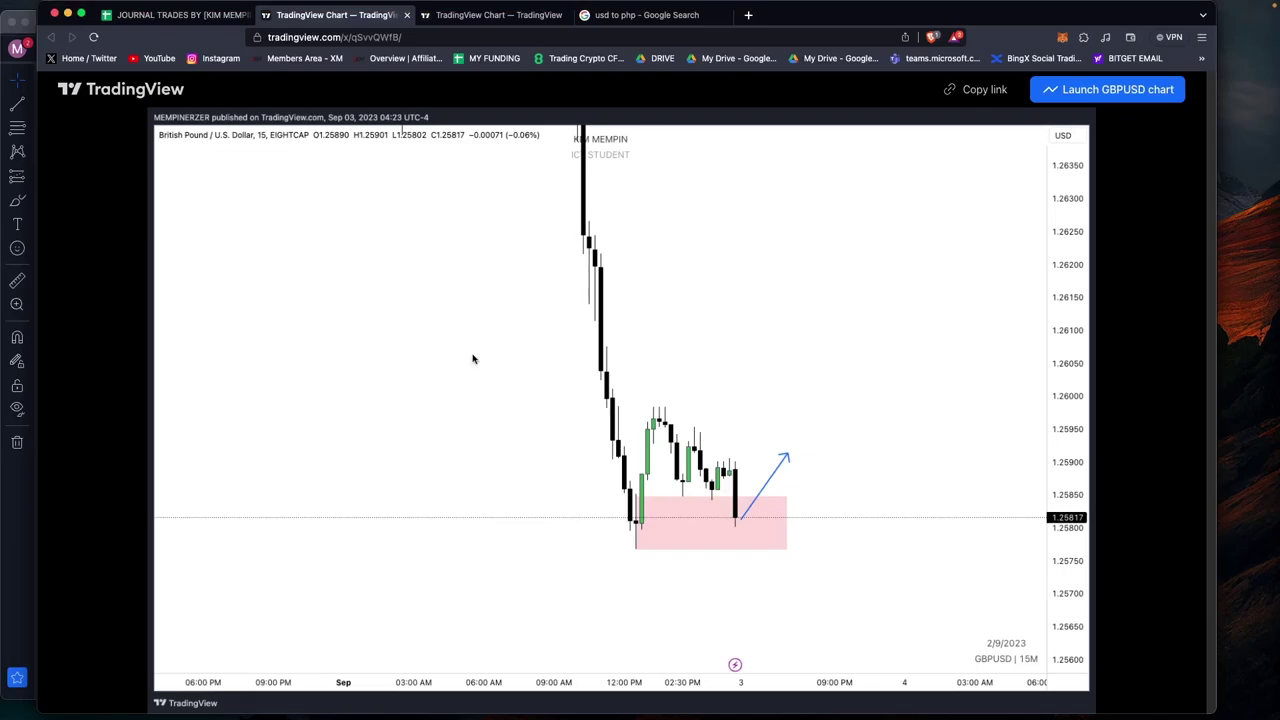
left_click(181, 16)
View the Result choices available for the 09/04/2023 trade and close the list.
left_click(805, 326)
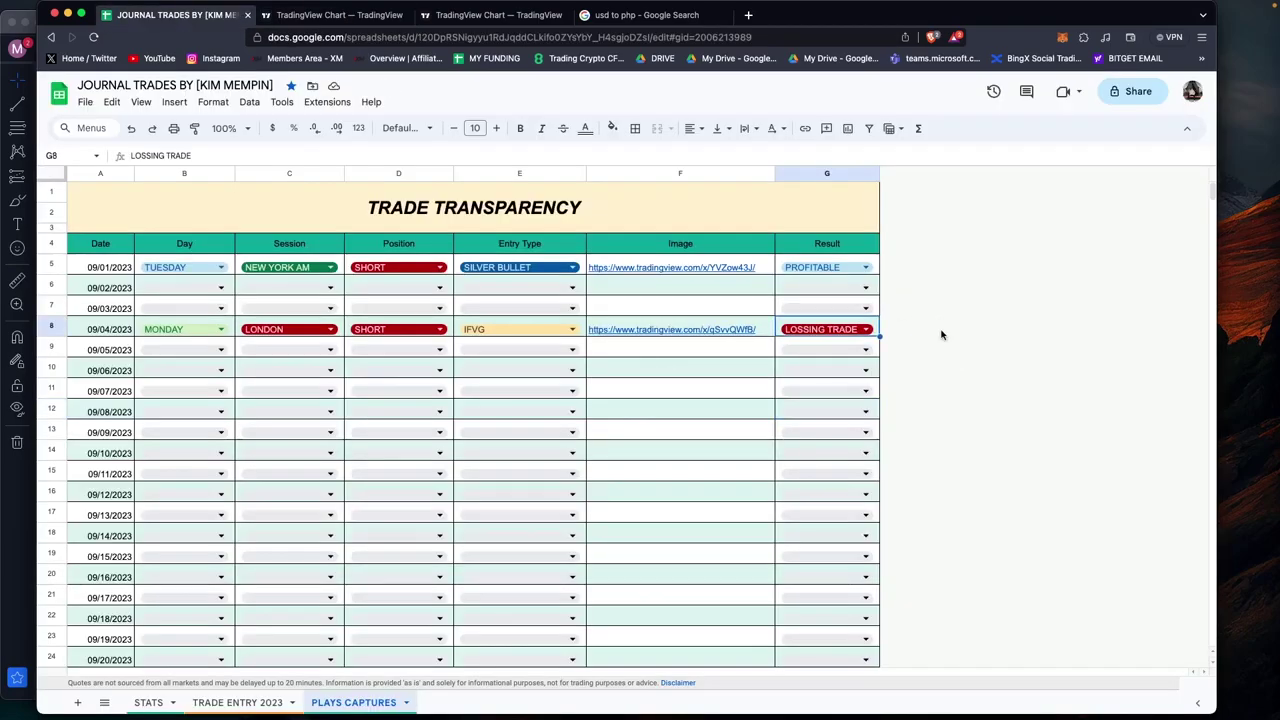
left_click(836, 337)
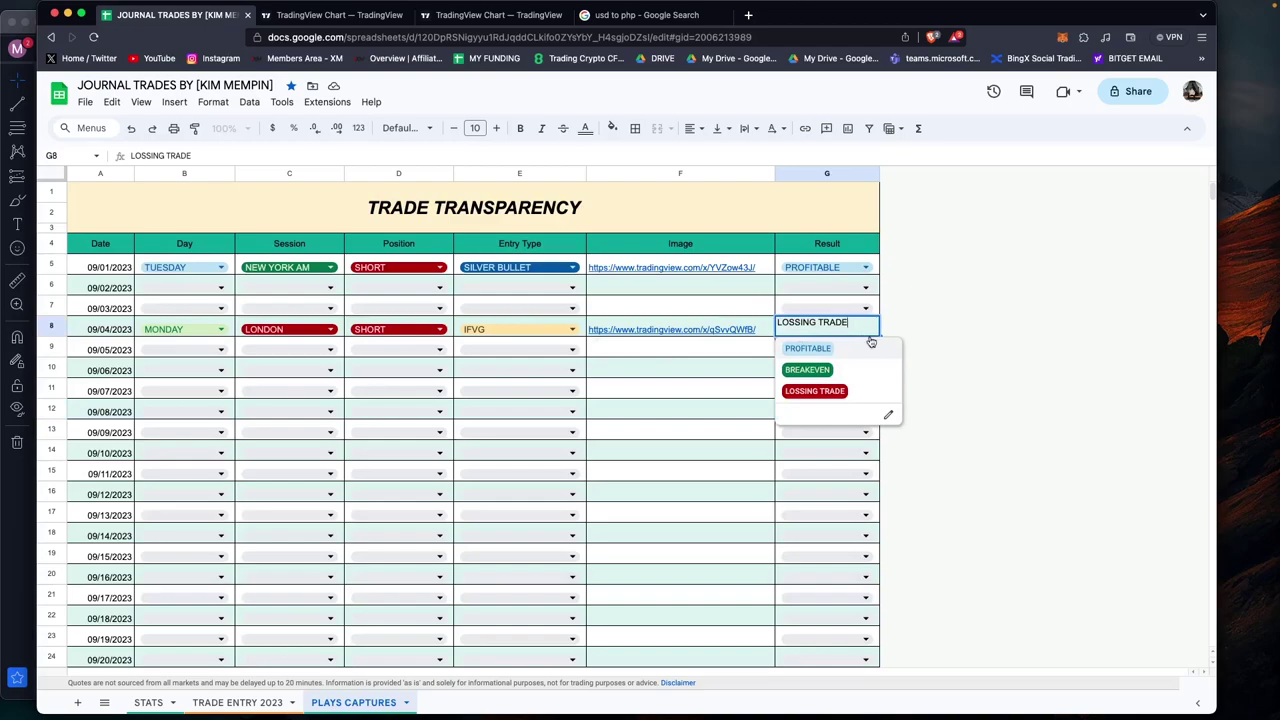
left_click(952, 323)
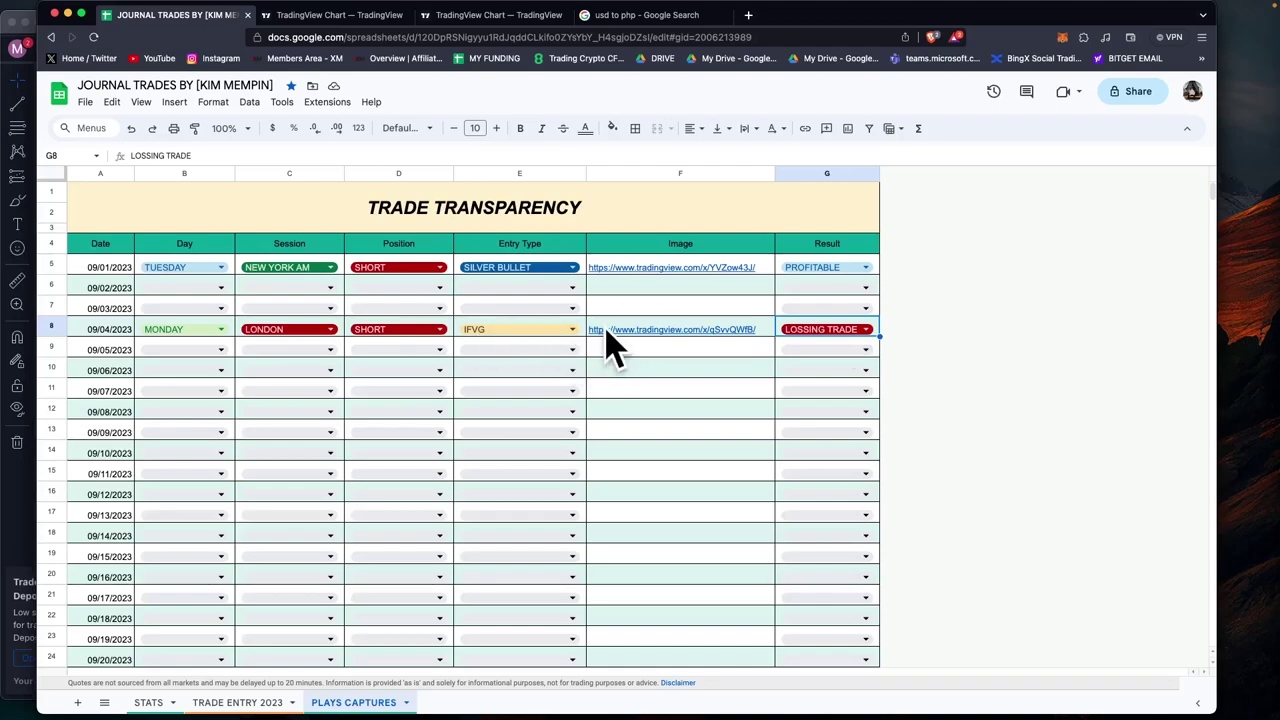
mouse_move(610, 332)
left_click(617, 516)
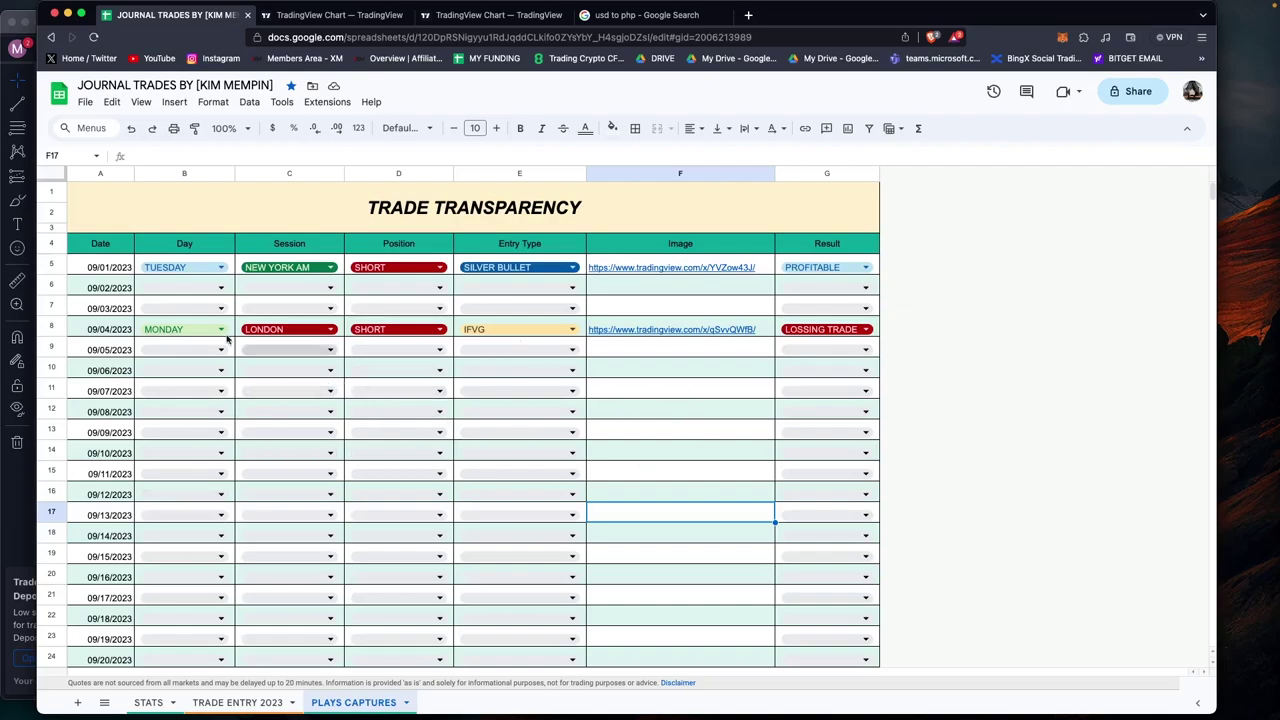
Review the session, setup and quarterly profit tables on STATS and the trade rows on TRADE ENTRY 2023.
left_click(263, 708)
left_click(148, 702)
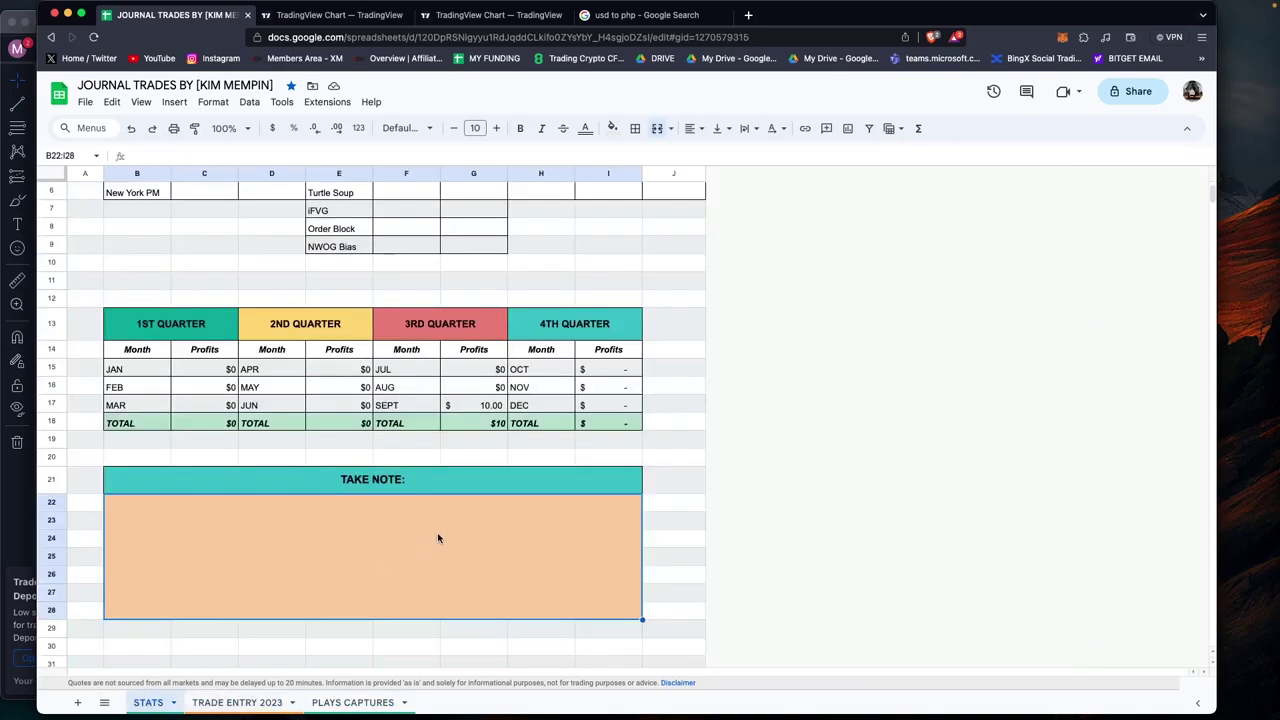
scroll(434, 540, "up", 3)
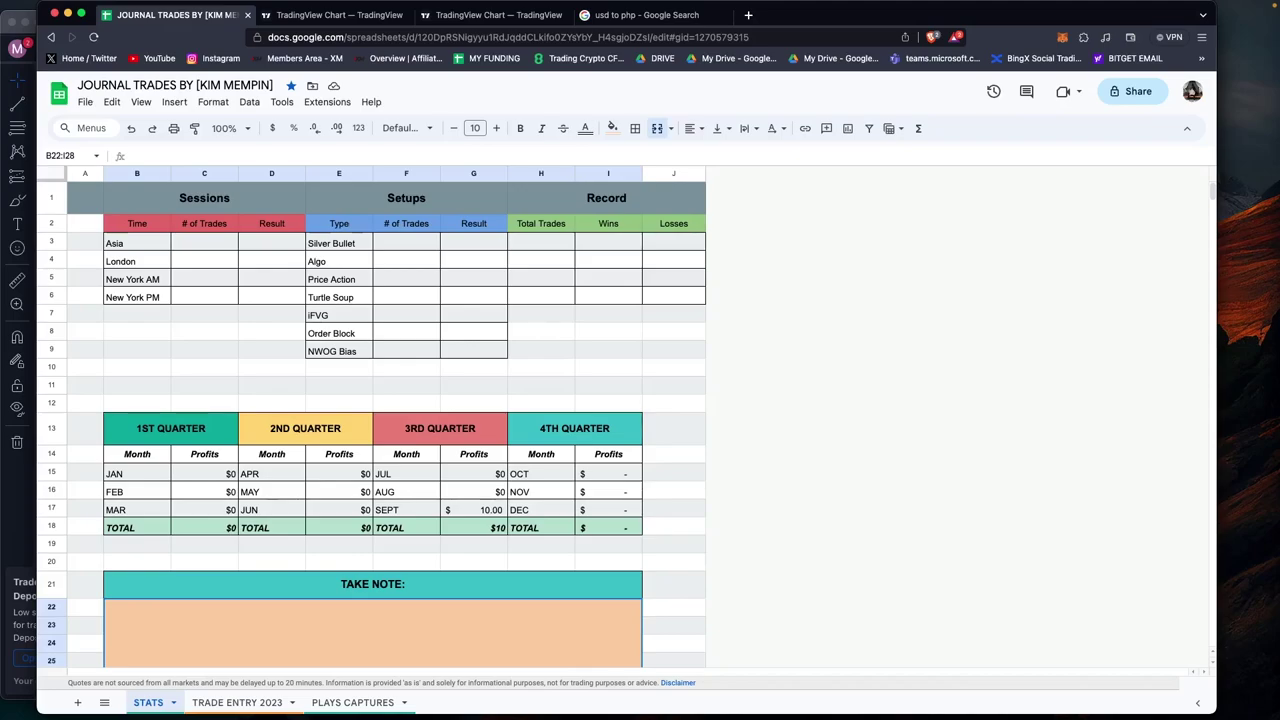
left_click(1074, 549)
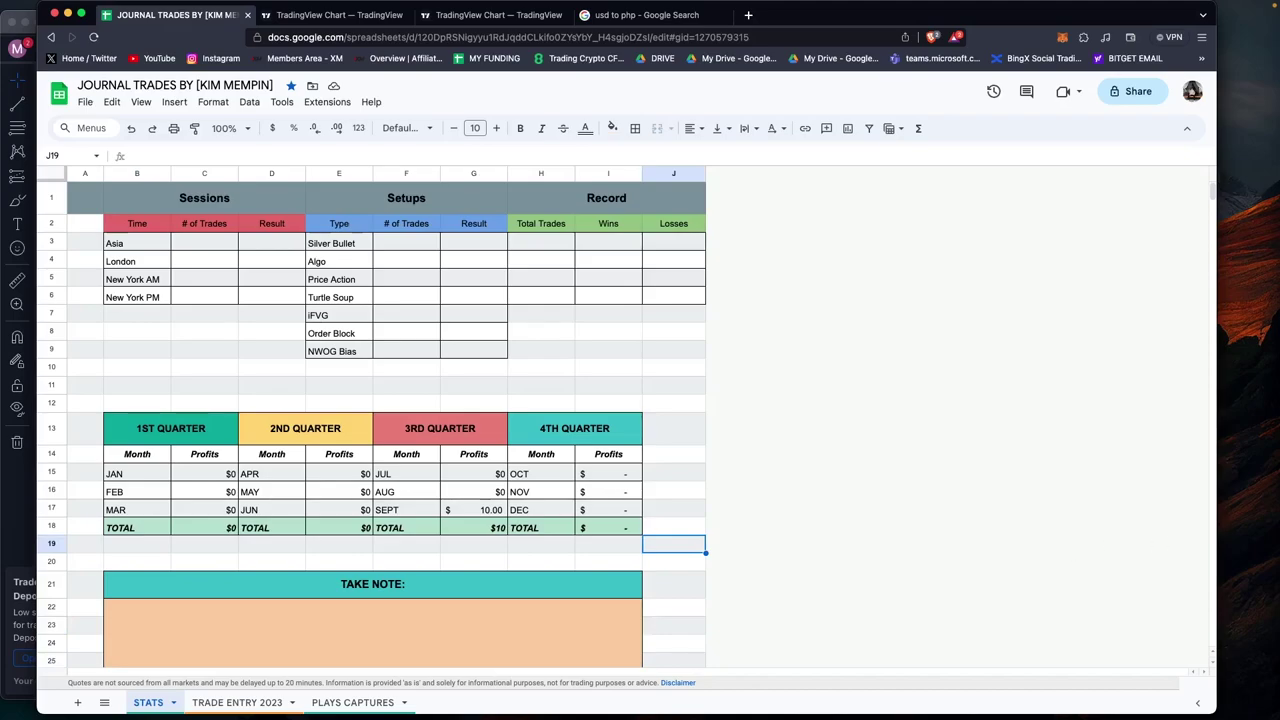
left_click(999, 514)
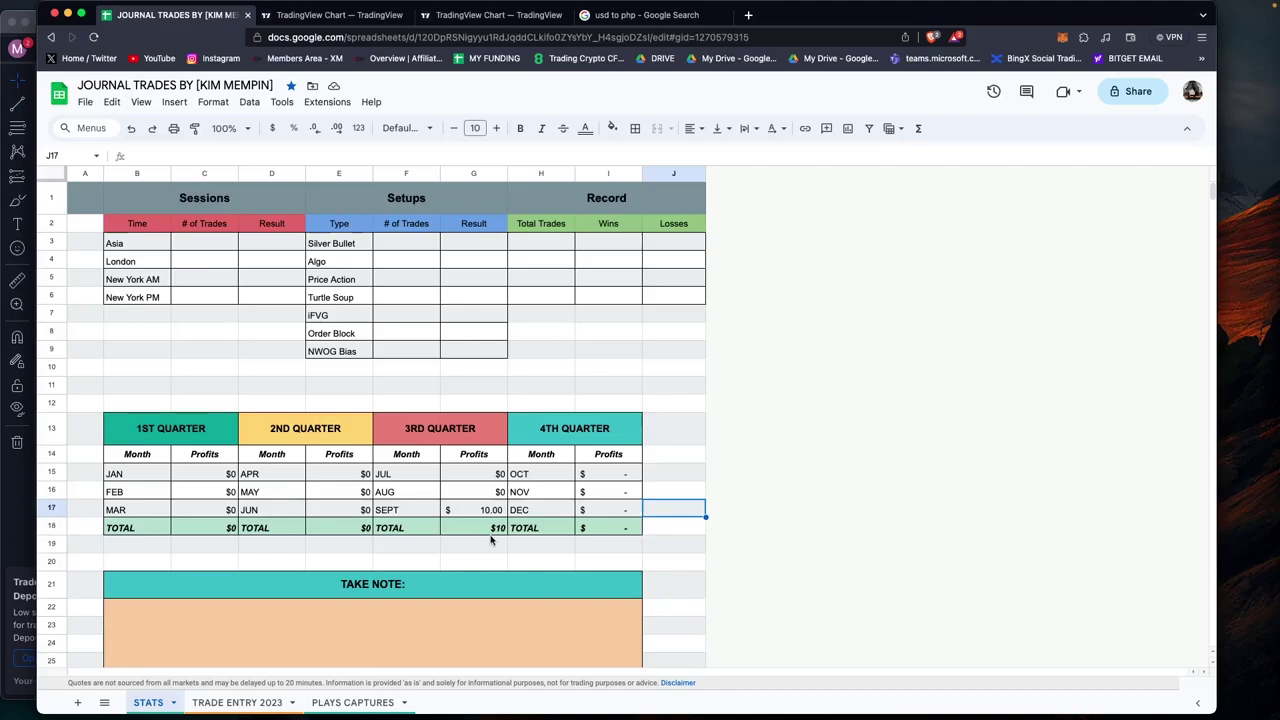
left_click(218, 702)
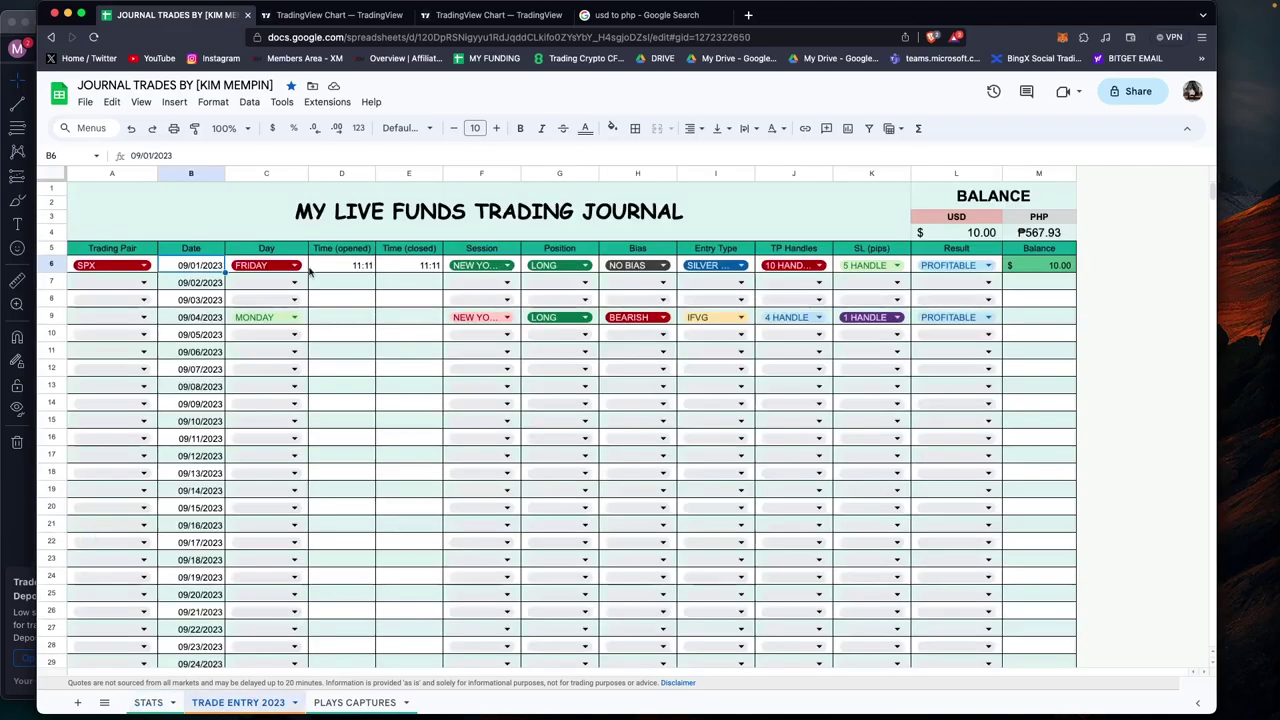
left_click(371, 318)
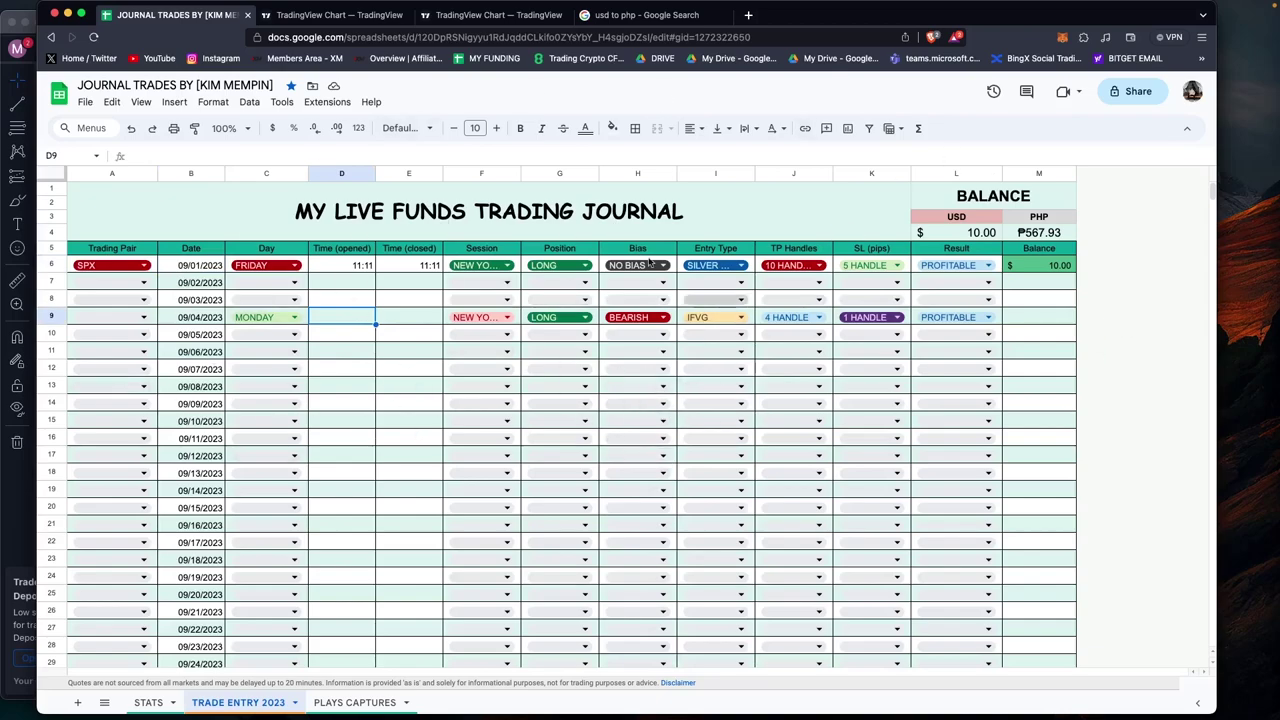
left_click(388, 300)
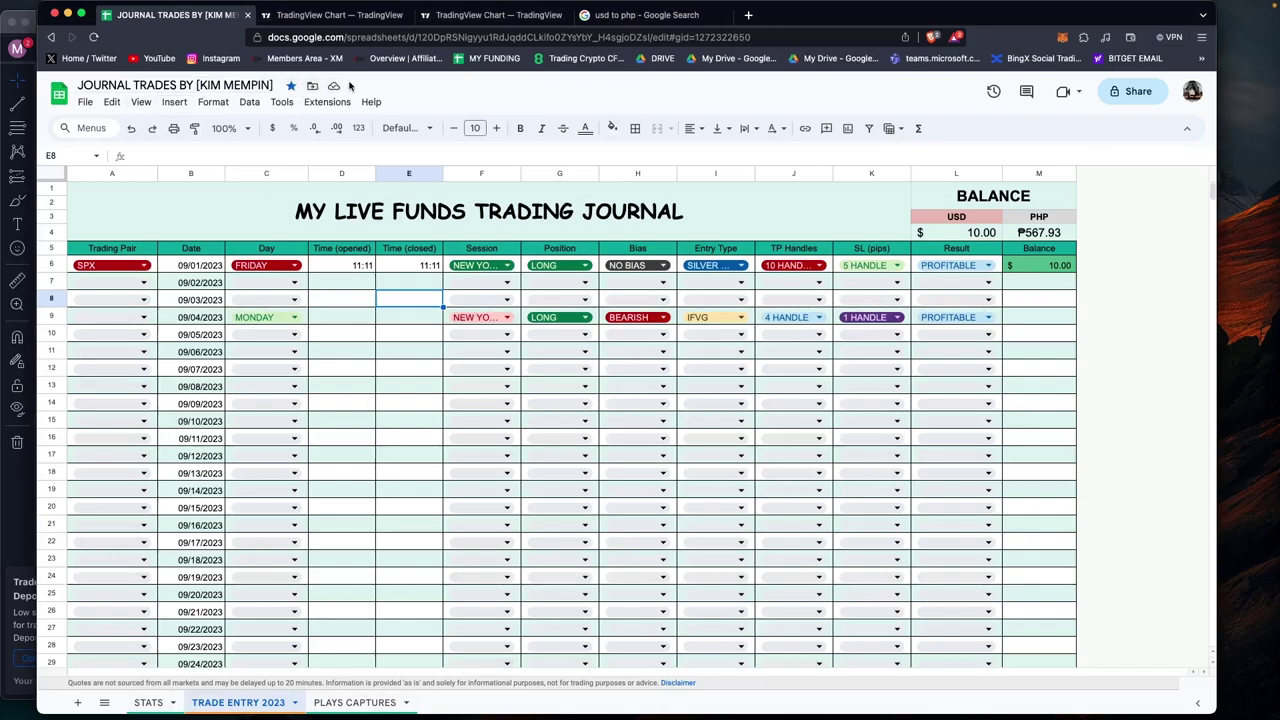
left_click(150, 702)
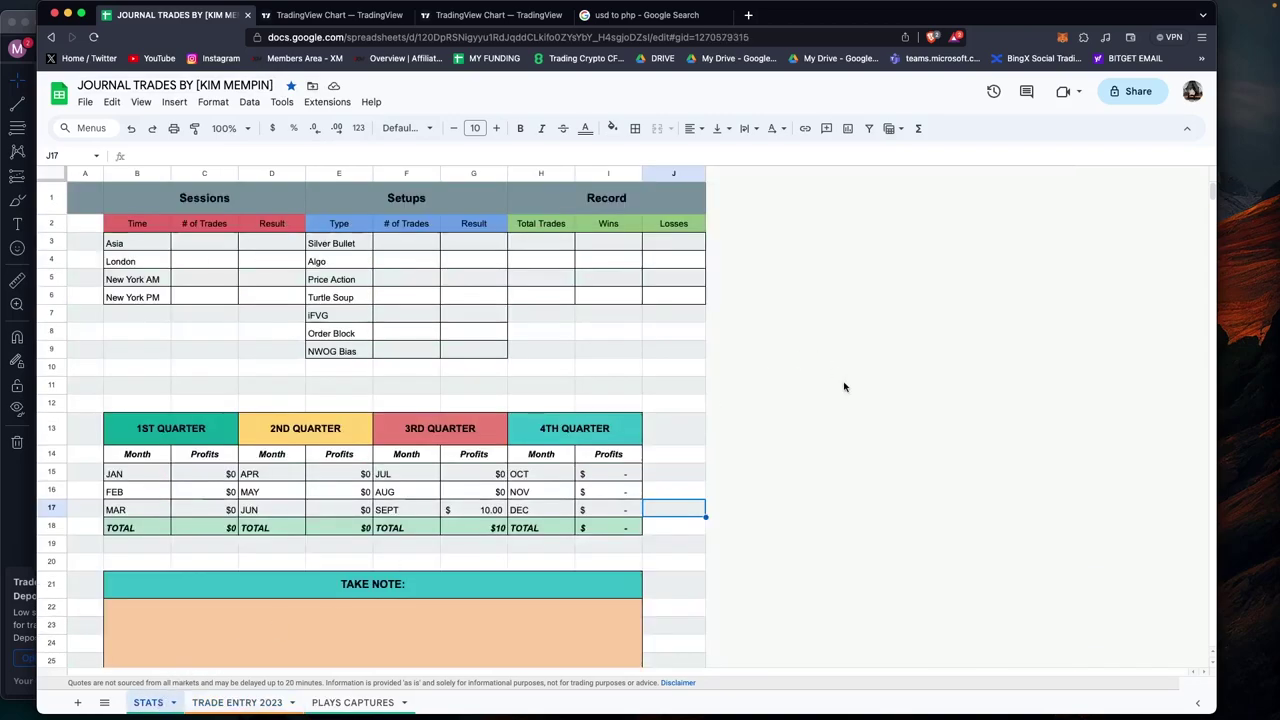